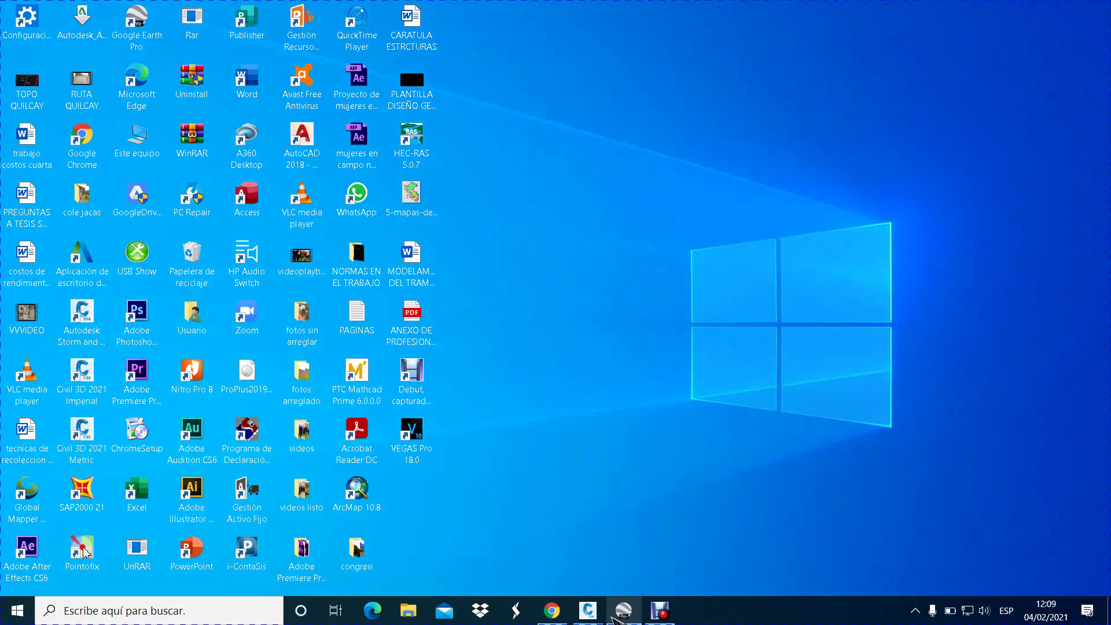
Step: Restore the Google Earth Pro window showing the Corona del Inca terrain
{"action": "mouse_move", "coordinate": [624, 610]}
{"action": "left_click", "coordinate": [630, 569]}
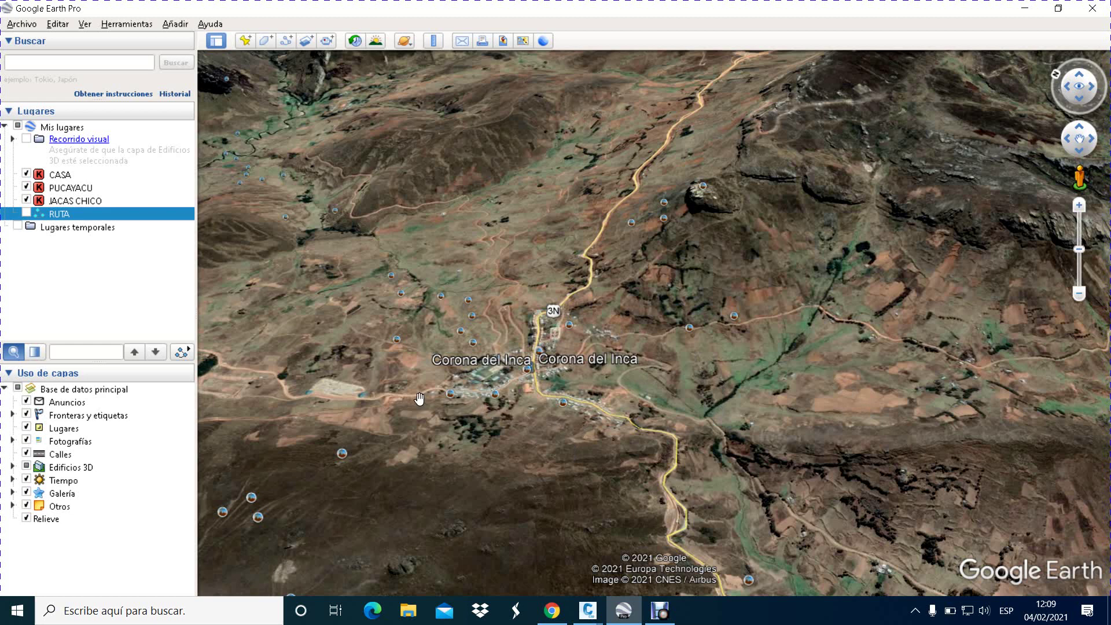
Step: Zoom in on the rocky hilltop and winding road just north of Corona del Inca
{"action": "scroll", "coordinate": [556, 382], "scroll_direction": "down", "scroll_amount": 2}
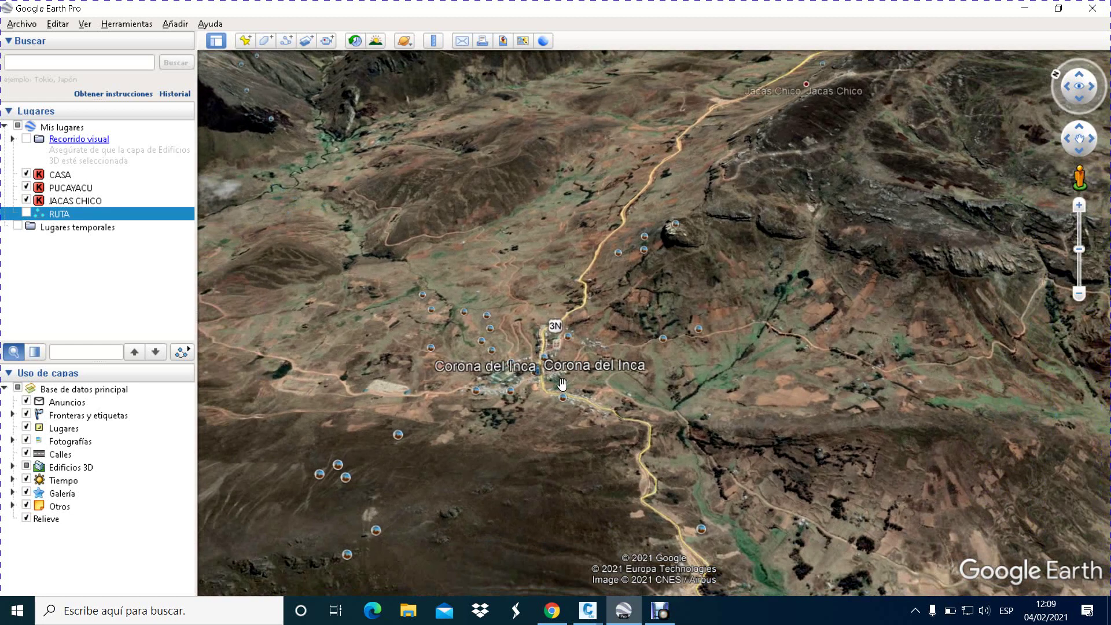
{"action": "scroll", "coordinate": [559, 383], "scroll_direction": "up", "scroll_amount": 2}
{"action": "scroll", "coordinate": [605, 387], "scroll_direction": "up", "scroll_amount": 1}
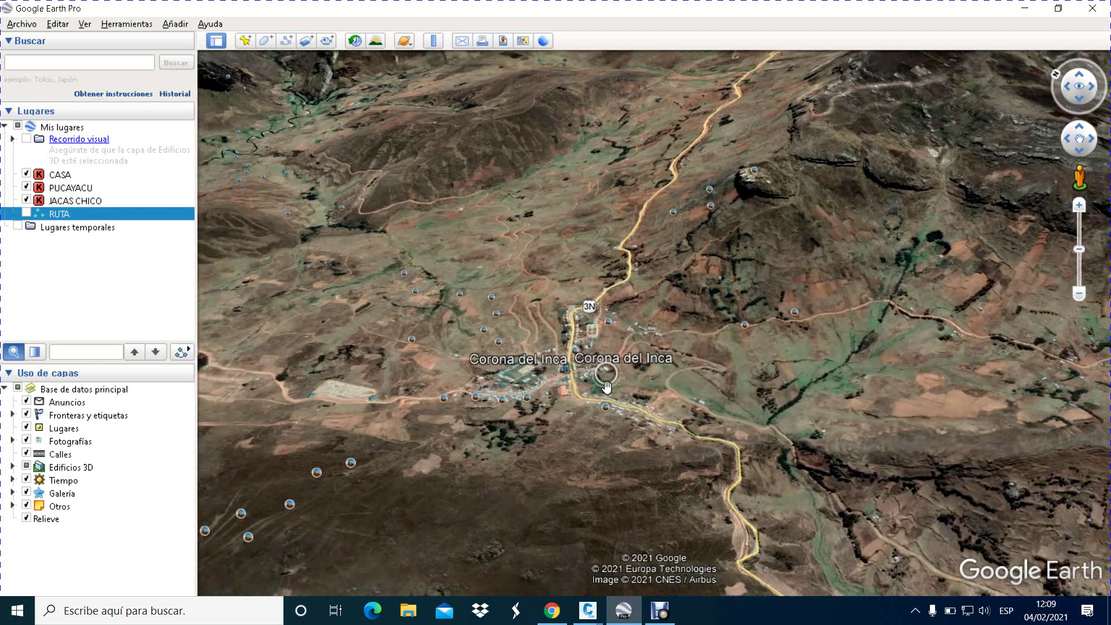
{"action": "scroll", "coordinate": [477, 380], "scroll_direction": "up", "scroll_amount": 1}
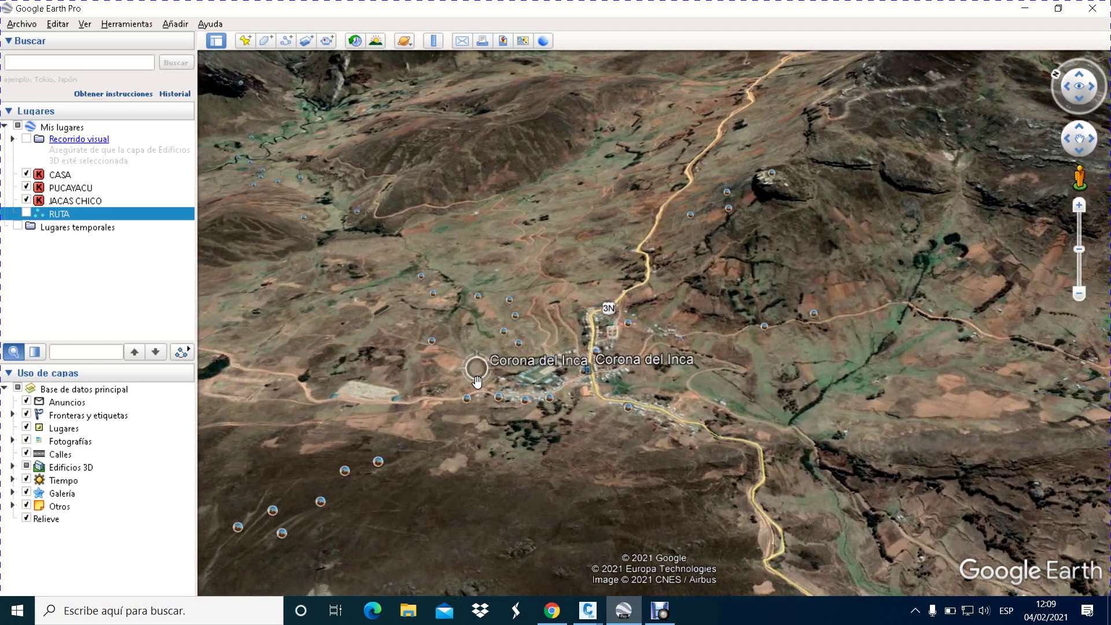
{"action": "scroll", "coordinate": [527, 363], "scroll_direction": "up", "scroll_amount": 1}
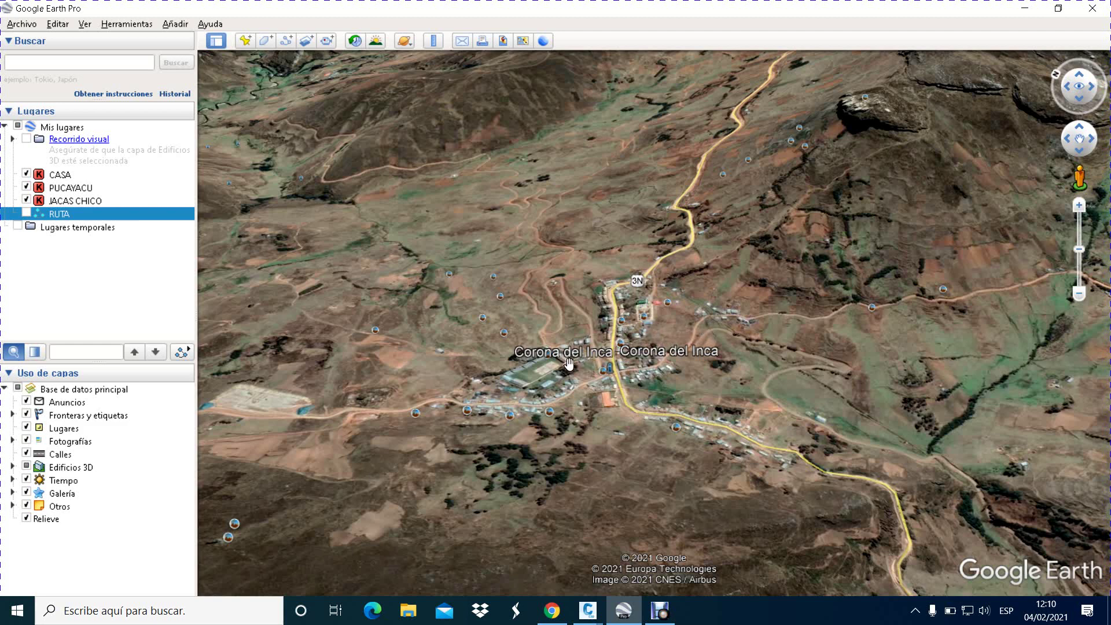
{"action": "scroll", "coordinate": [569, 363], "scroll_direction": "down", "scroll_amount": 2}
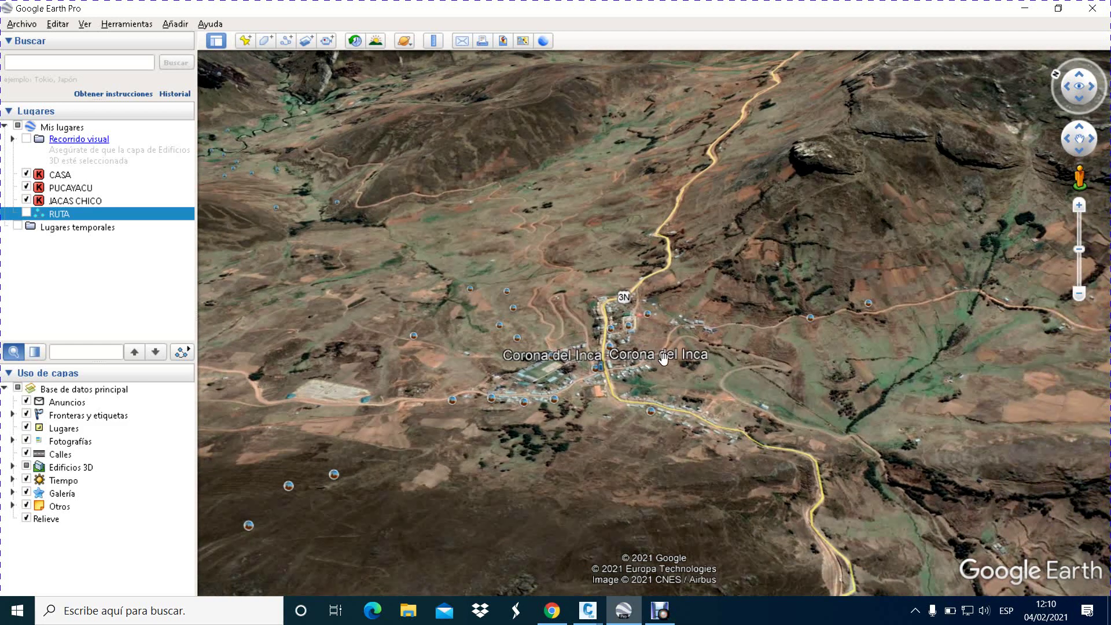
{"action": "scroll", "coordinate": [664, 359], "scroll_direction": "up", "scroll_amount": 2}
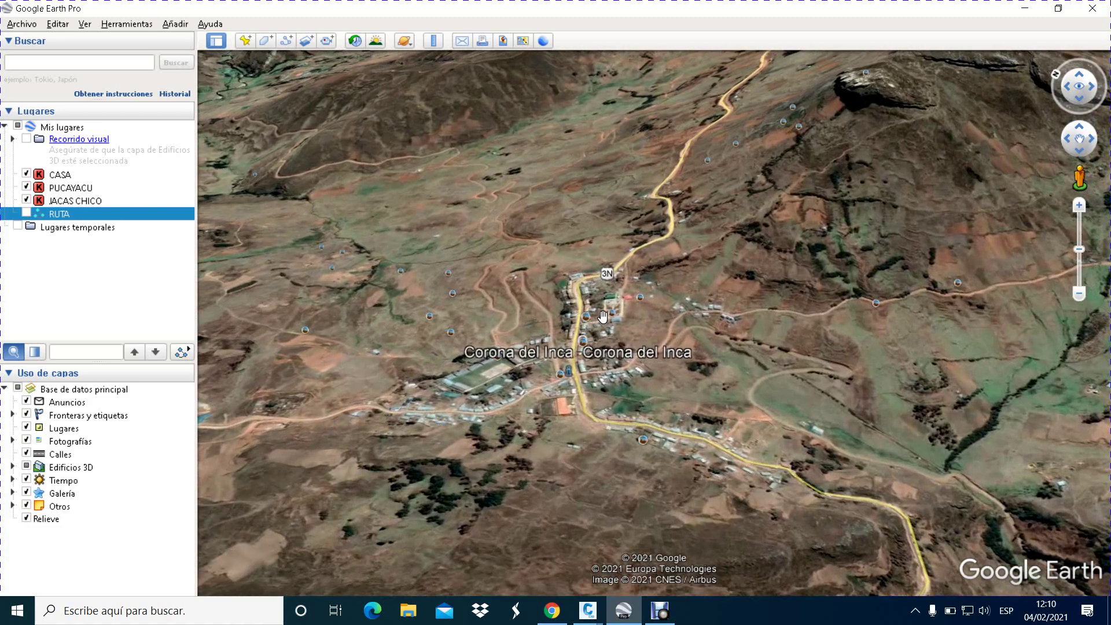
{"action": "scroll", "coordinate": [605, 339], "scroll_direction": "up", "scroll_amount": 3}
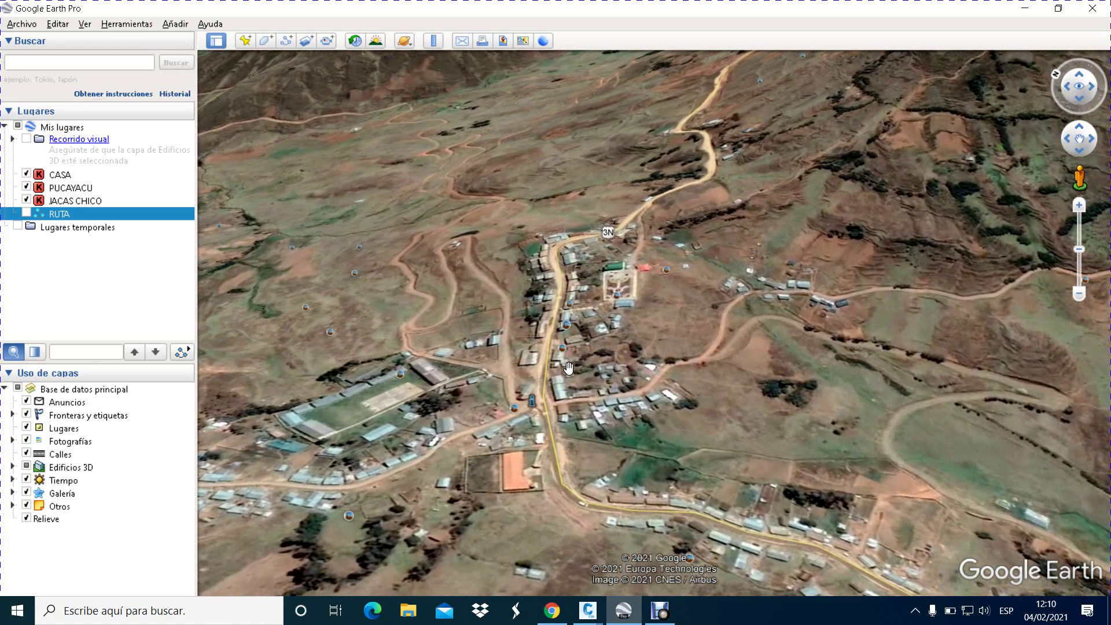
{"action": "scroll", "coordinate": [569, 368], "scroll_direction": "down", "scroll_amount": 2}
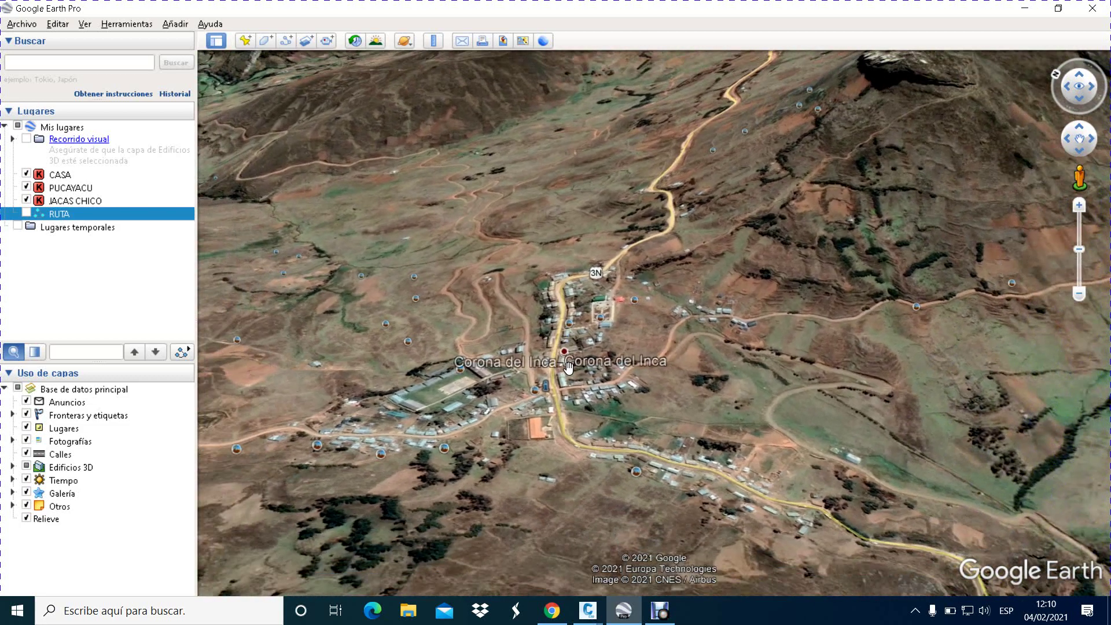
{"action": "scroll", "coordinate": [553, 360], "scroll_direction": "down", "scroll_amount": 2}
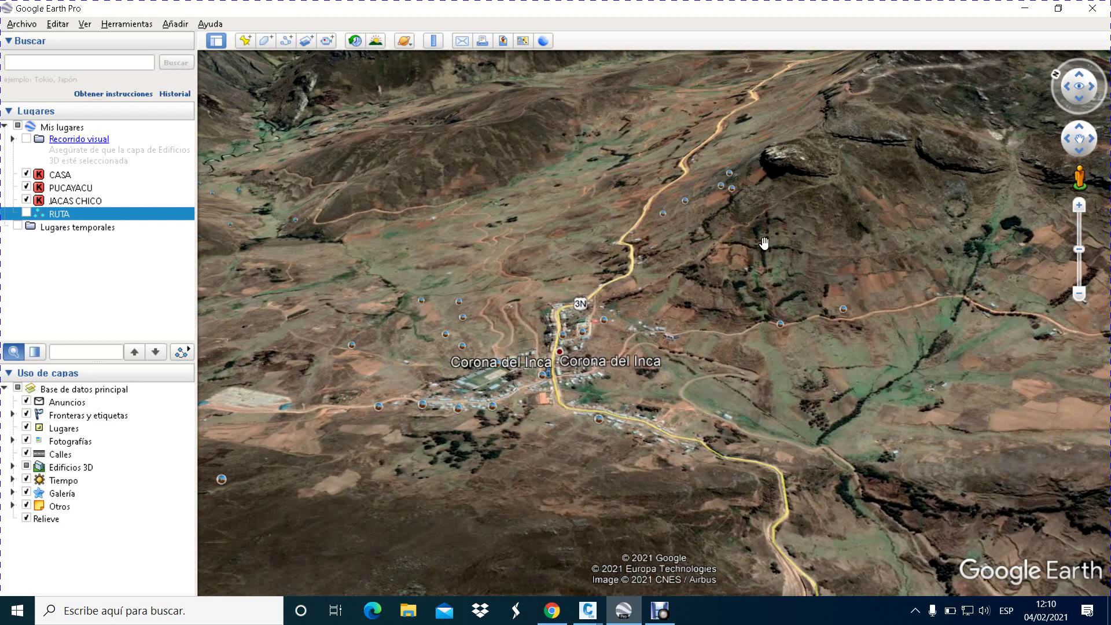
{"action": "scroll", "coordinate": [787, 168], "scroll_direction": "up", "scroll_amount": 3}
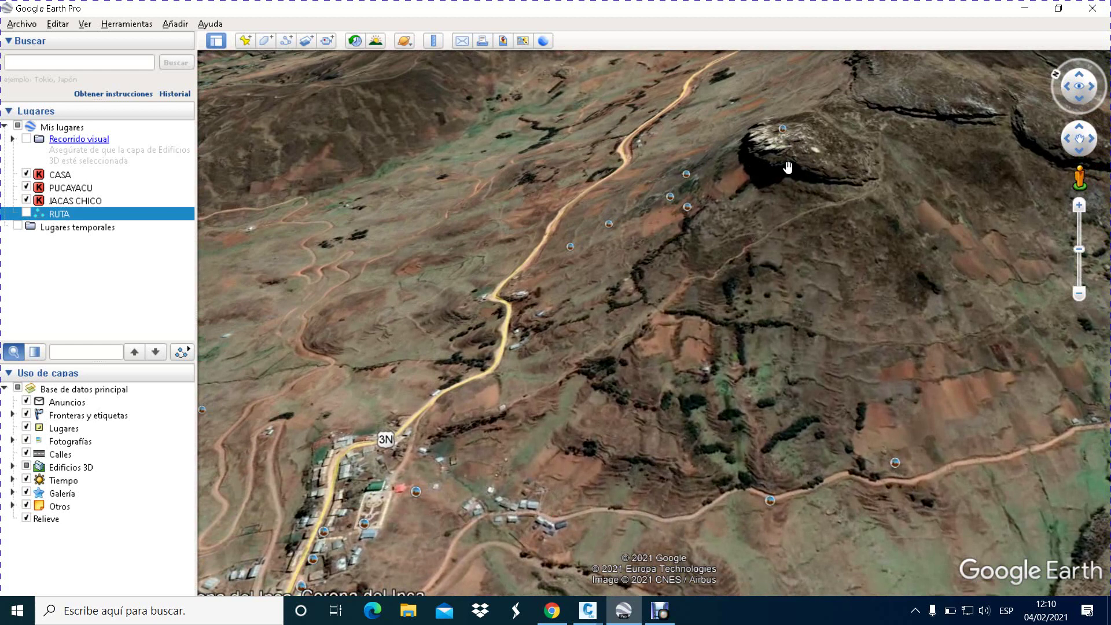
{"action": "scroll", "coordinate": [805, 154], "scroll_direction": "up", "scroll_amount": 2}
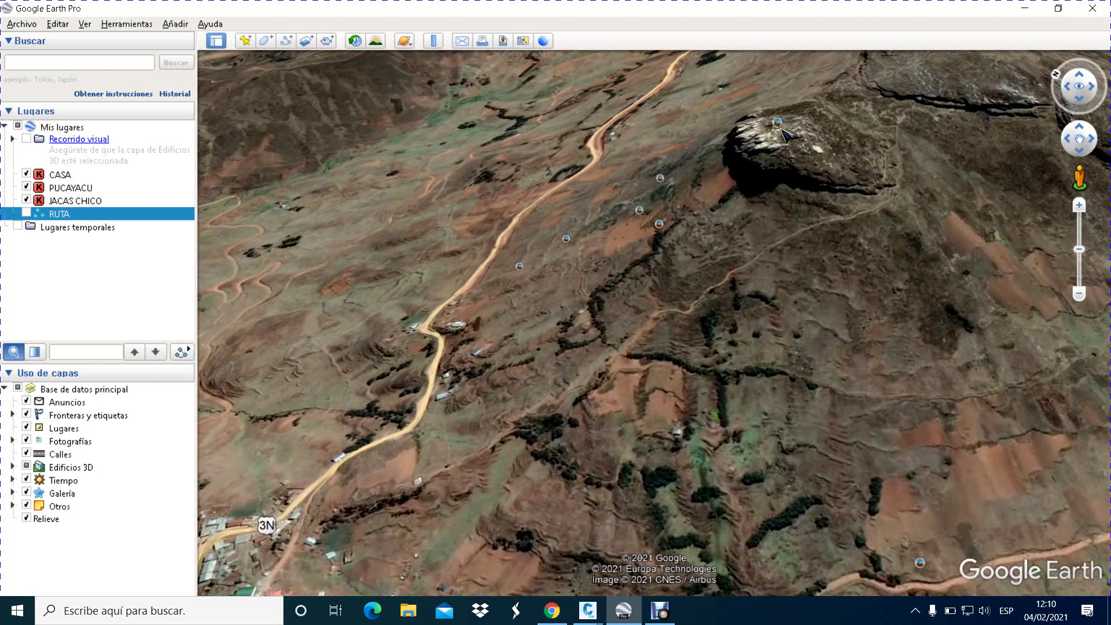
{"action": "left_click", "coordinate": [778, 123]}
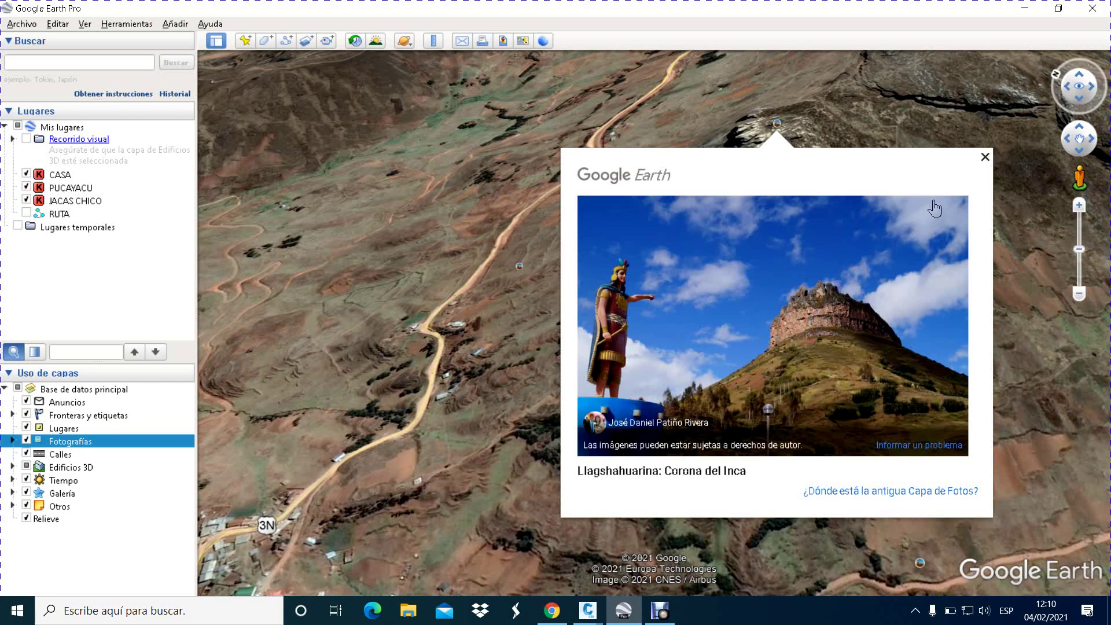
{"action": "left_click", "coordinate": [983, 162]}
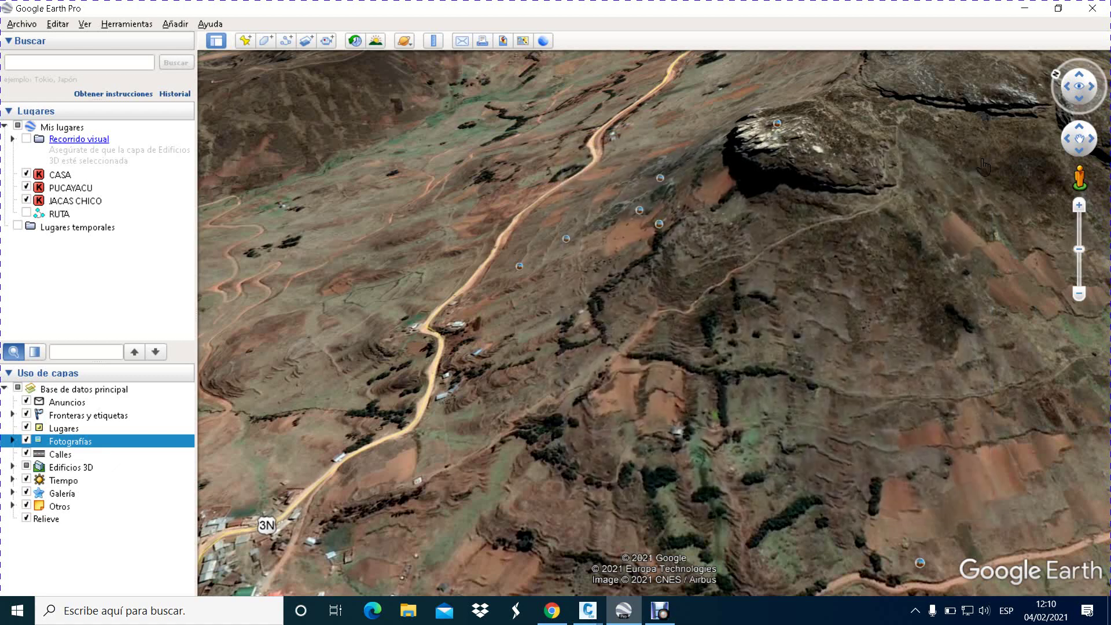
Step: Pan and zoom onto the terraced slope and dirt road beneath the rocky summit
{"action": "scroll", "coordinate": [602, 298], "scroll_direction": "up", "scroll_amount": 2}
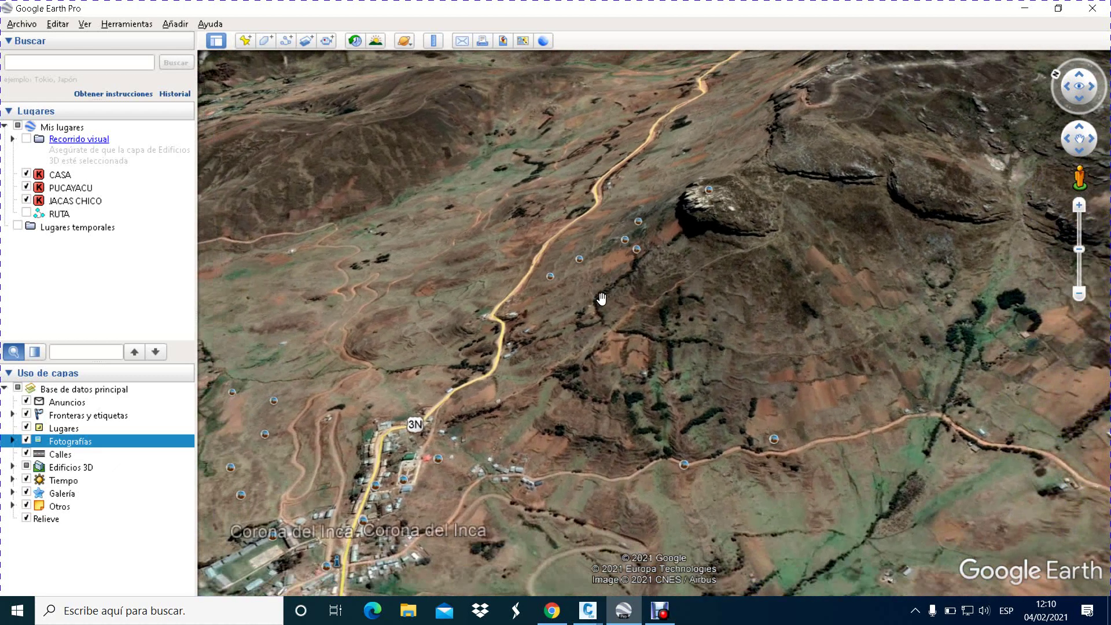
{"action": "scroll", "coordinate": [637, 340], "scroll_direction": "down", "scroll_amount": 2}
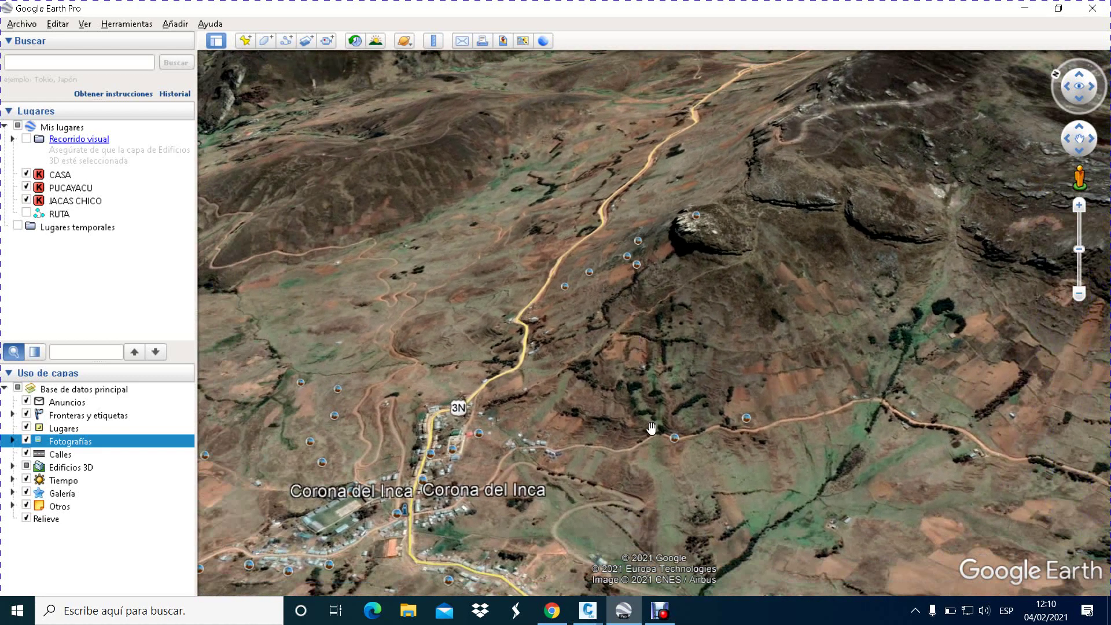
{"action": "scroll", "coordinate": [651, 428], "scroll_direction": "up", "scroll_amount": 2}
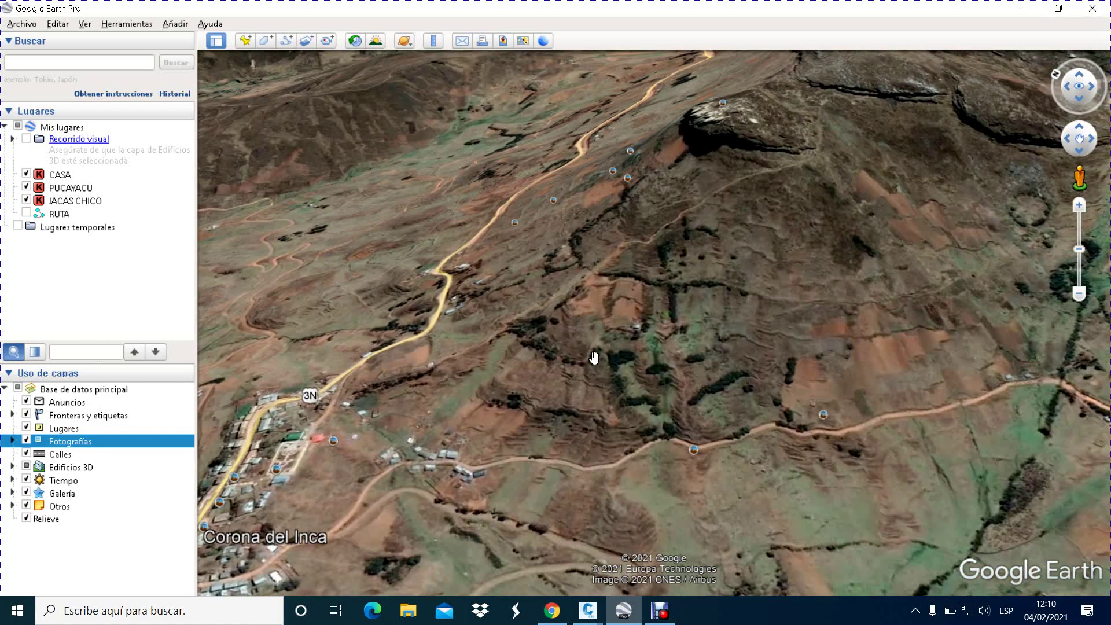
{"action": "scroll", "coordinate": [588, 351], "scroll_direction": "down", "scroll_amount": 2}
{"action": "scroll", "coordinate": [637, 378], "scroll_direction": "up", "scroll_amount": 2}
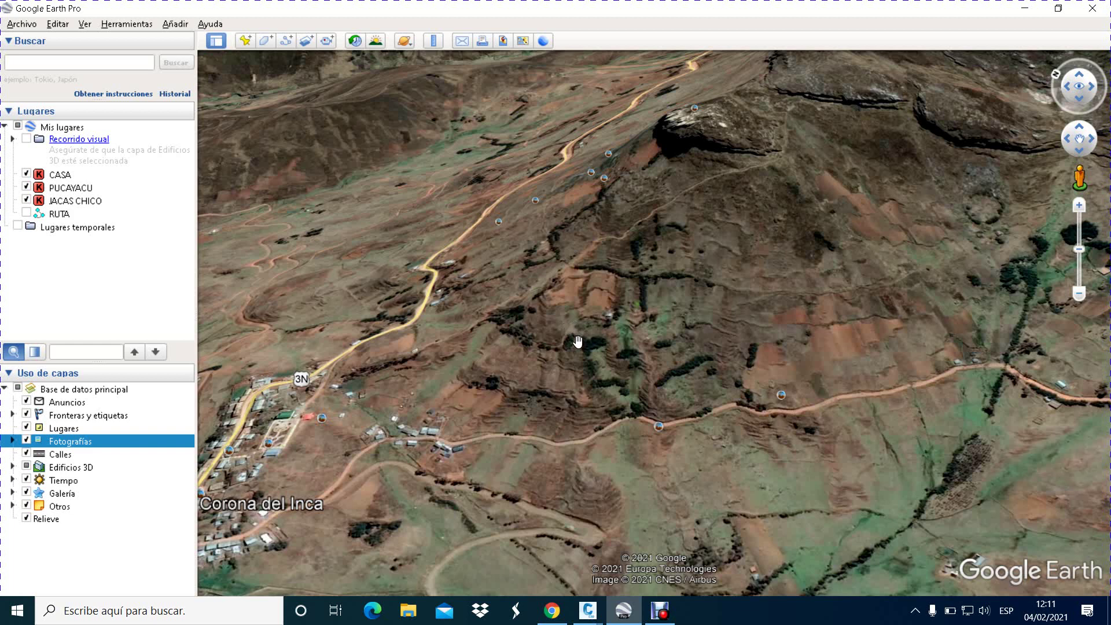
{"action": "scroll", "coordinate": [578, 342], "scroll_direction": "down", "scroll_amount": 2}
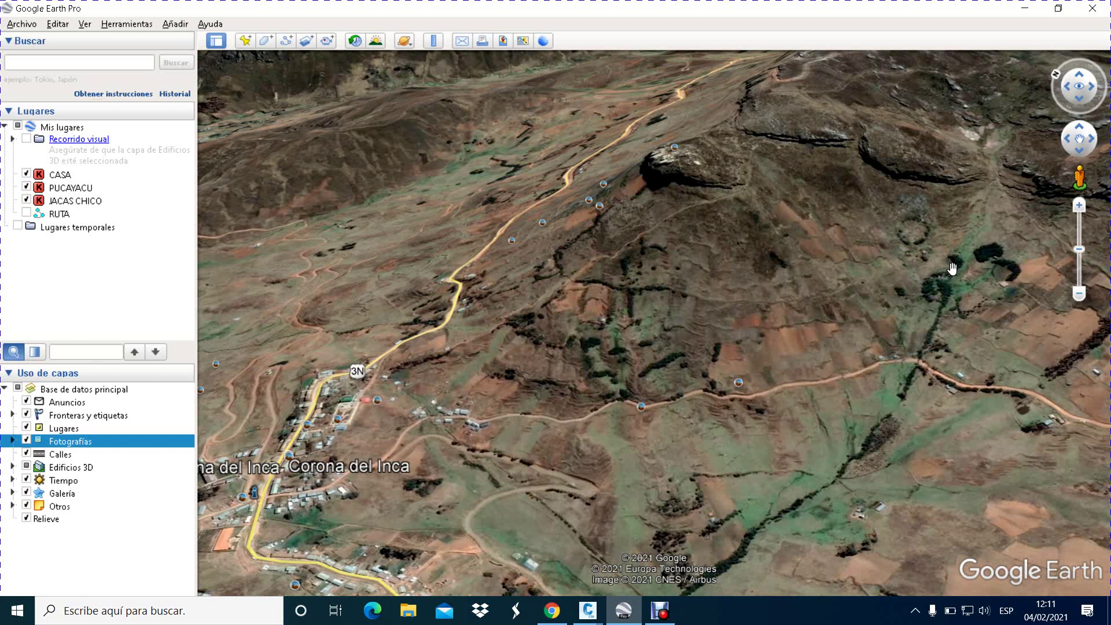
{"action": "mouse_move", "coordinate": [938, 268]}
{"action": "left_mouse_down"}
{"action": "mouse_move", "coordinate": [938, 250]}
{"action": "mouse_move", "coordinate": [866, 293]}
{"action": "mouse_move", "coordinate": [855, 261]}
{"action": "left_mouse_up"}
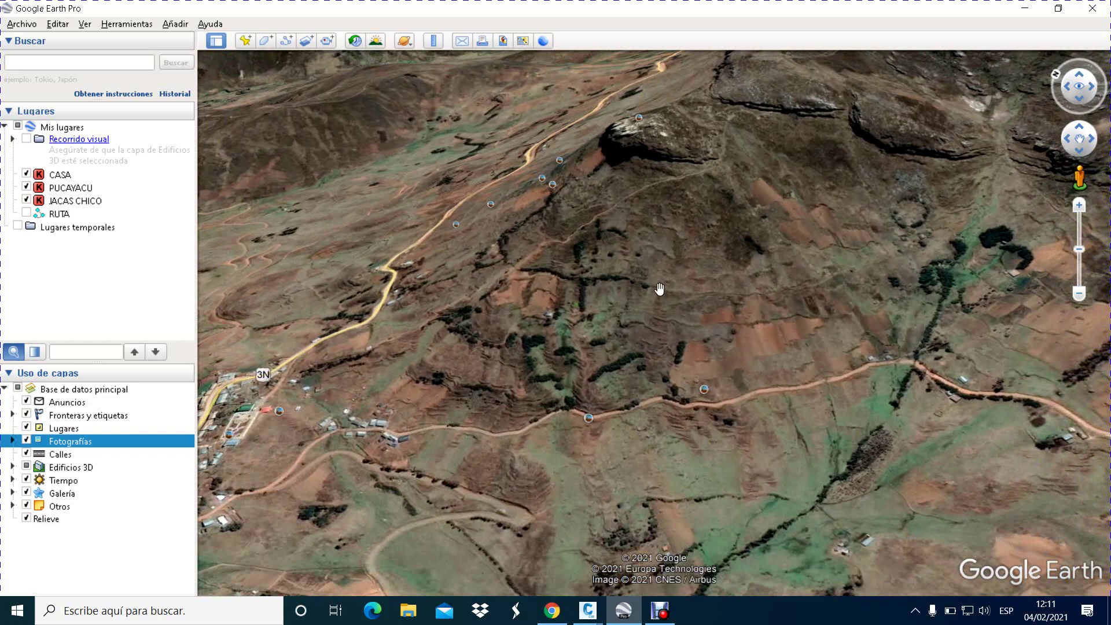
{"action": "scroll", "coordinate": [926, 259], "scroll_direction": "up", "scroll_amount": 3}
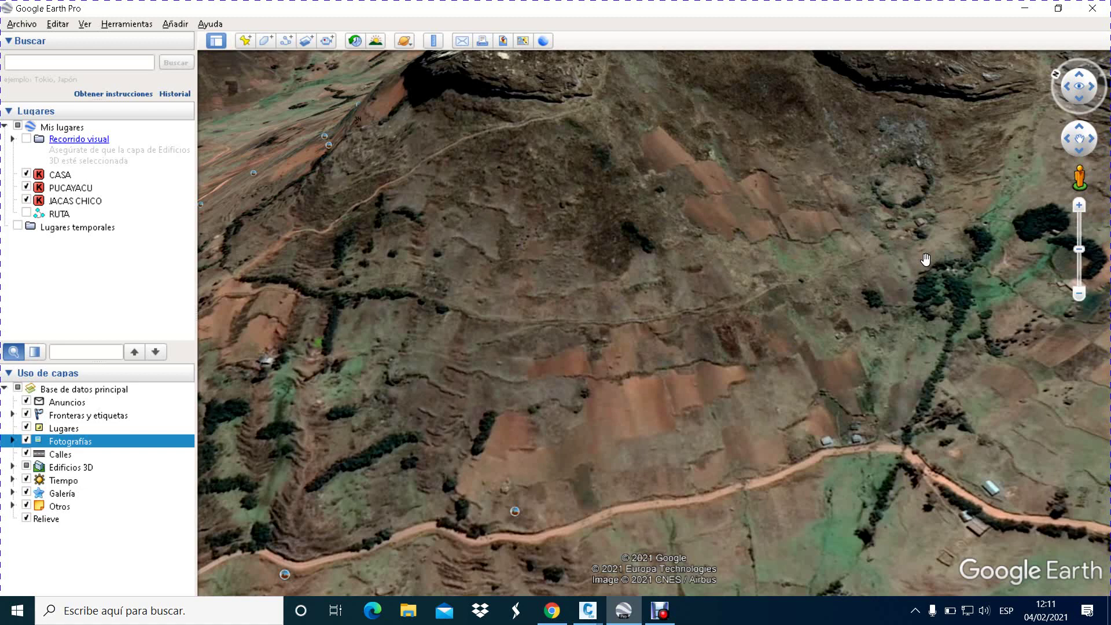
Step: Zoom out to frame Corona del Inca along highway 3N beneath the rocky summit
{"action": "scroll", "coordinate": [926, 260], "scroll_direction": "down", "scroll_amount": 3}
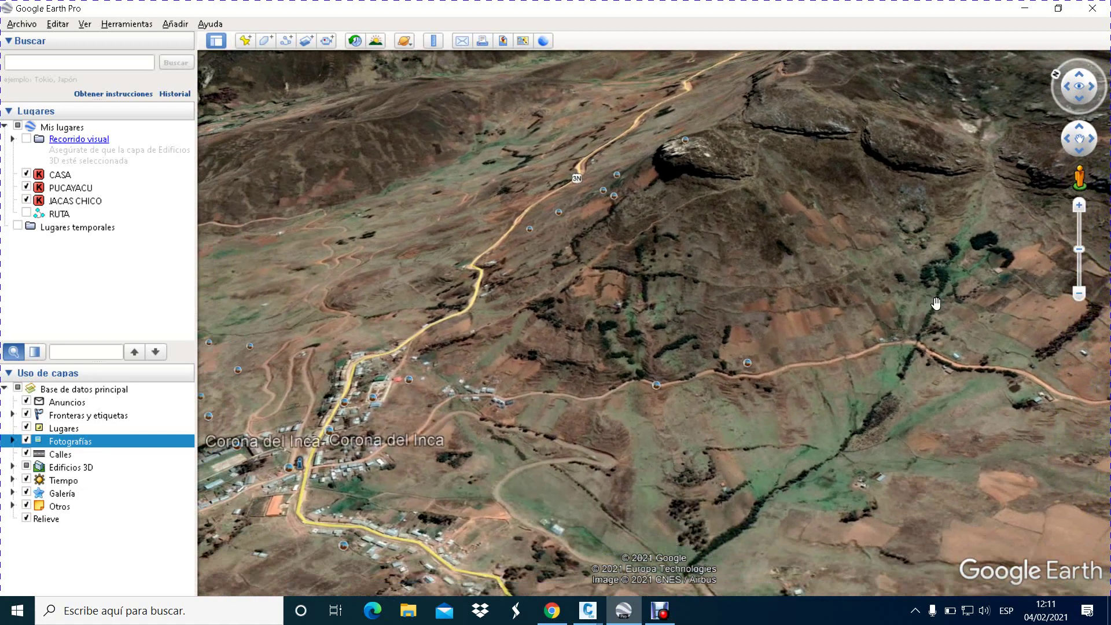
{"action": "scroll", "coordinate": [936, 295], "scroll_direction": "up", "scroll_amount": 2}
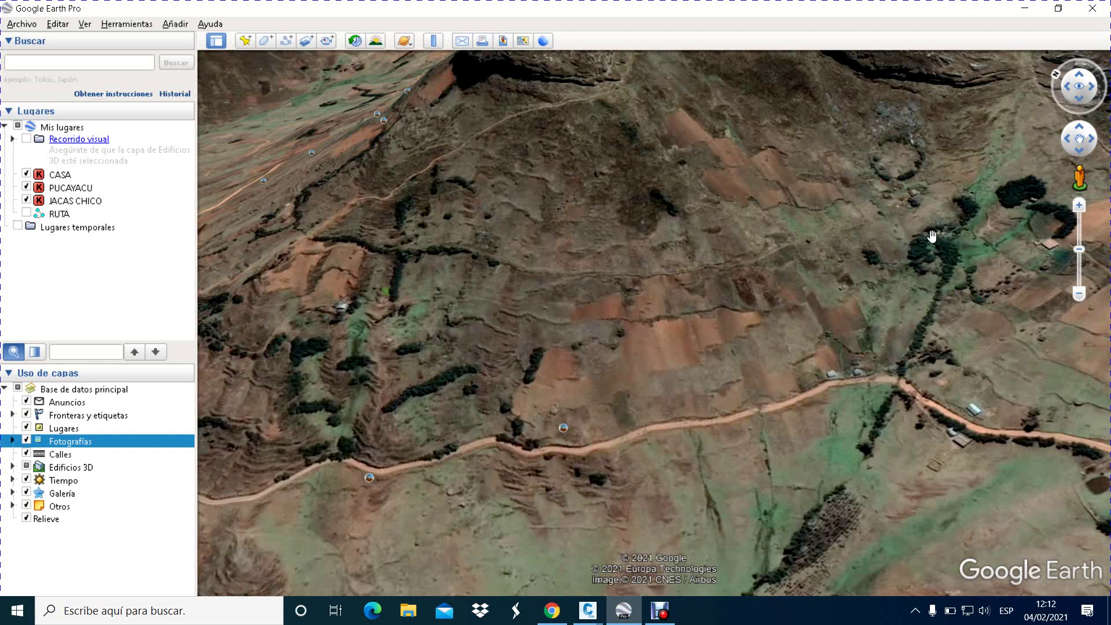
{"action": "scroll", "coordinate": [950, 242], "scroll_direction": "down", "scroll_amount": 3}
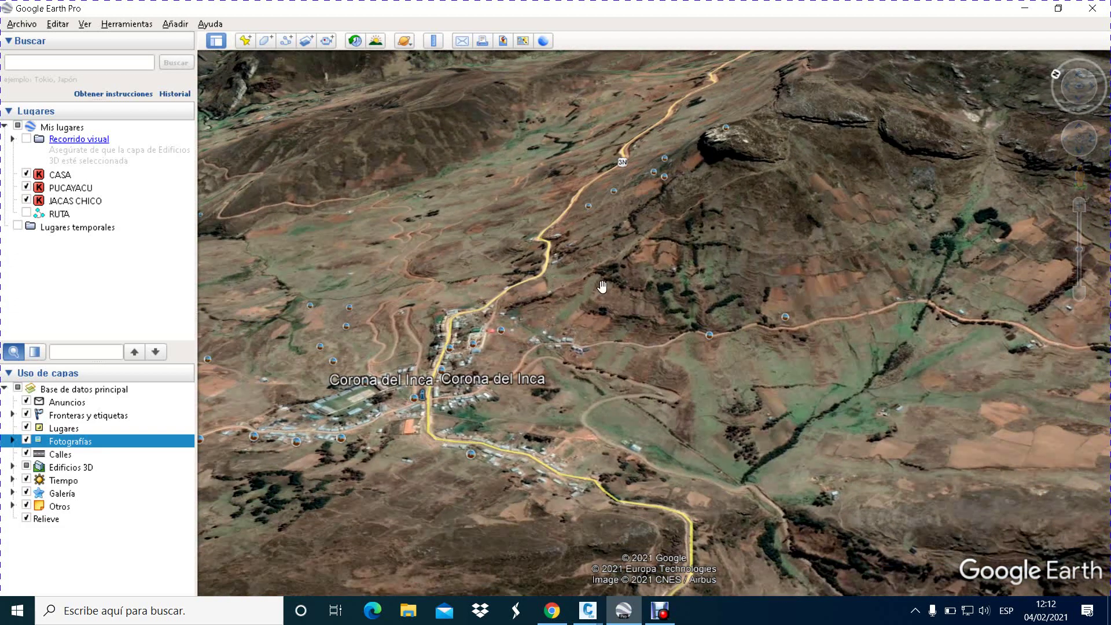
{"action": "scroll", "coordinate": [506, 308], "scroll_direction": "up", "scroll_amount": 2}
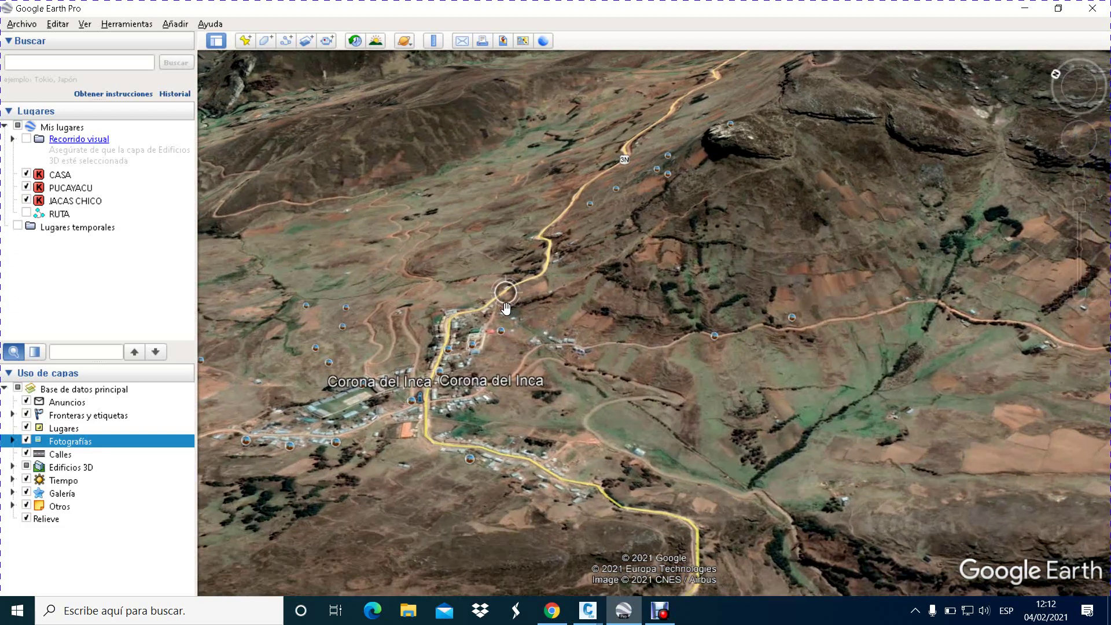
{"action": "scroll", "coordinate": [506, 309], "scroll_direction": "down", "scroll_amount": 2}
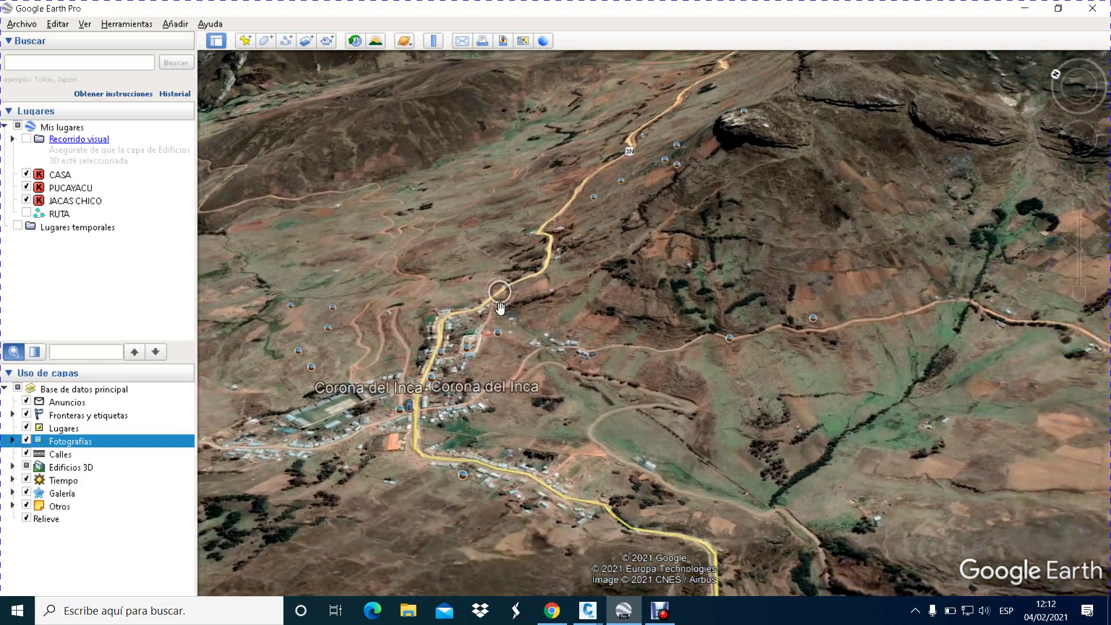
{"action": "scroll", "coordinate": [896, 255], "scroll_direction": "up", "scroll_amount": 3}
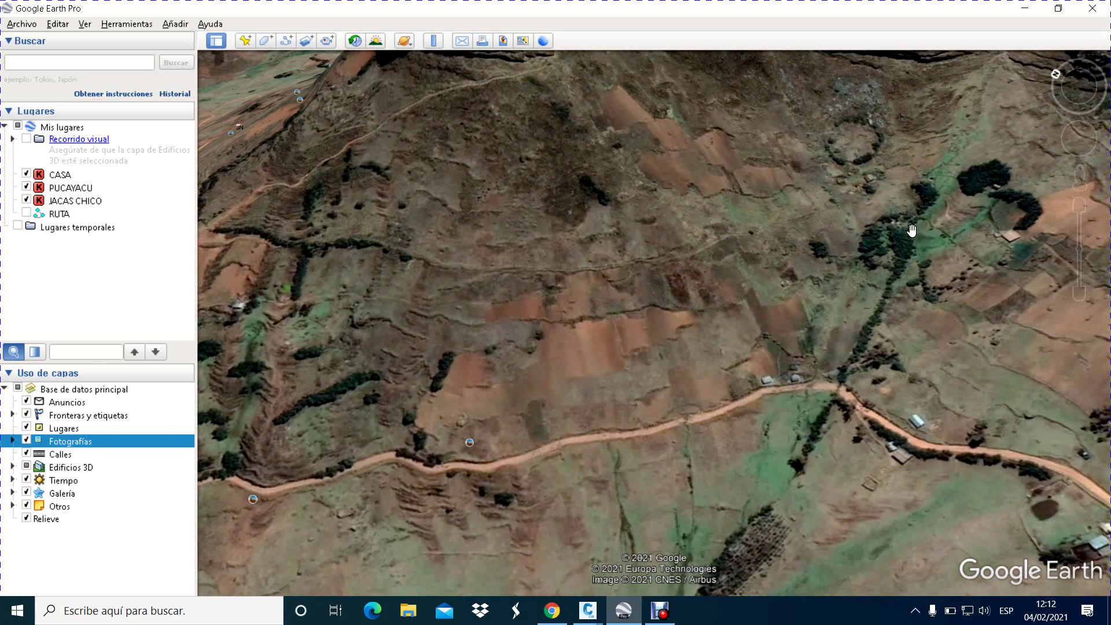
{"action": "scroll", "coordinate": [911, 230], "scroll_direction": "down", "scroll_amount": 2}
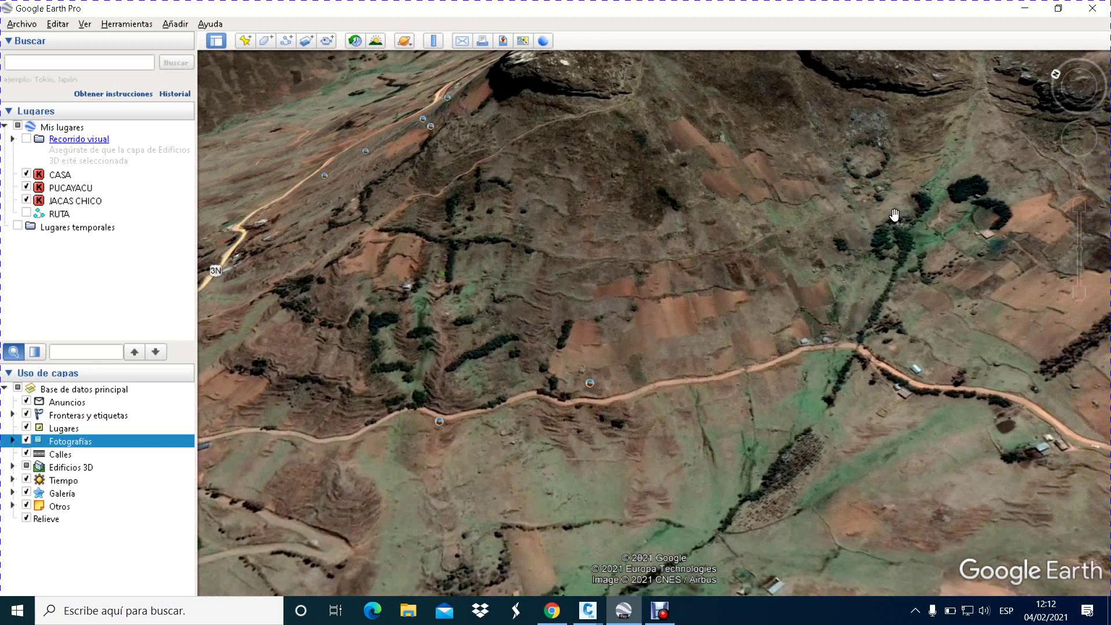
{"action": "scroll", "coordinate": [910, 210], "scroll_direction": "down", "scroll_amount": 2}
{"action": "scroll", "coordinate": [911, 213], "scroll_direction": "down", "scroll_amount": 2}
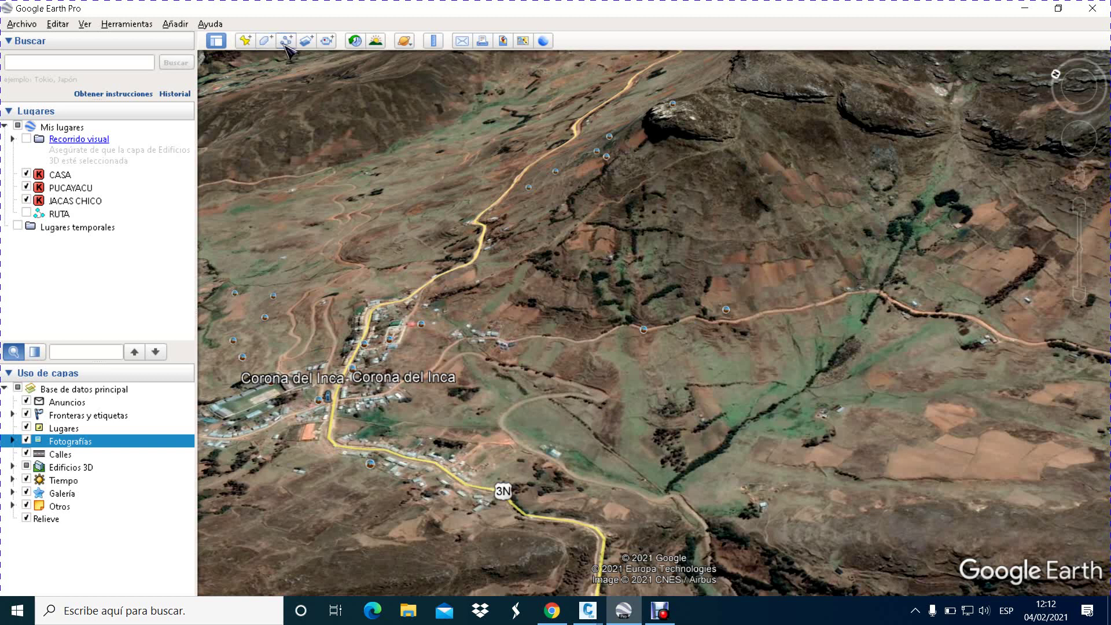
Step: Start a new path named PUNTOS TOPOGRAFICOS and give its line a cyan colour
{"action": "left_click", "coordinate": [286, 42]}
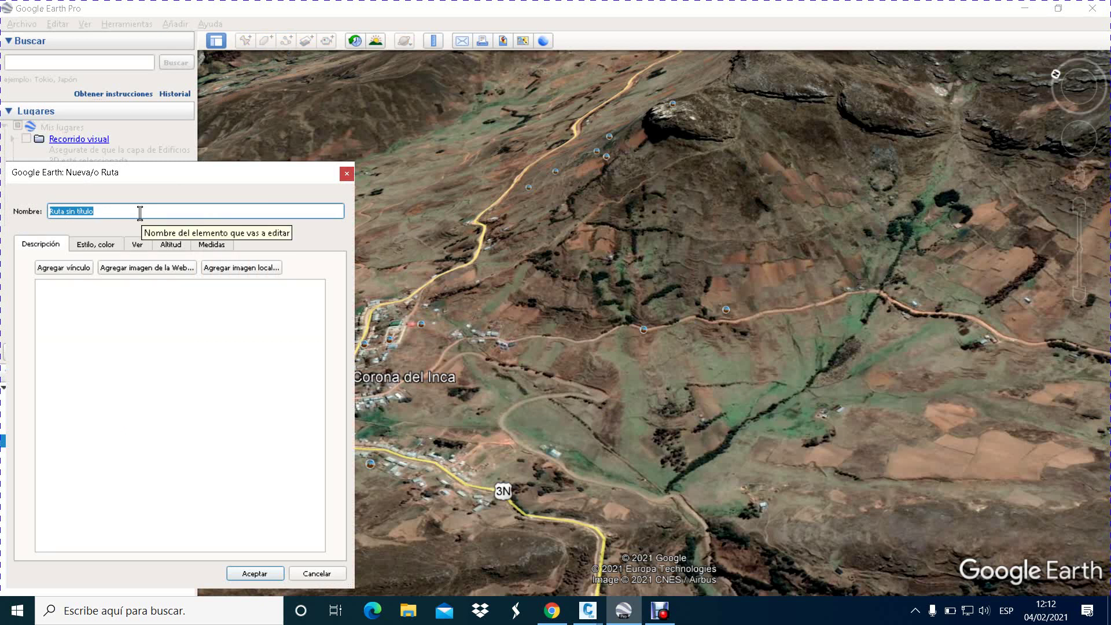
{"action": "type", "text": "PUNTOS TOPOGRAFI"}
{"action": "type", "text": "COS"}
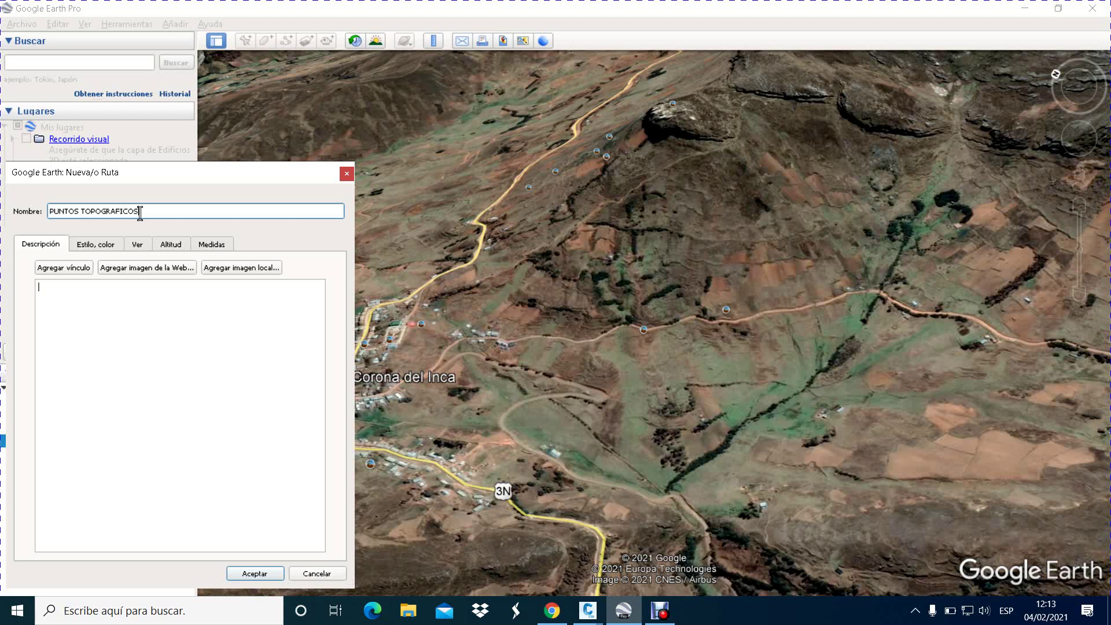
{"action": "left_click", "coordinate": [94, 244]}
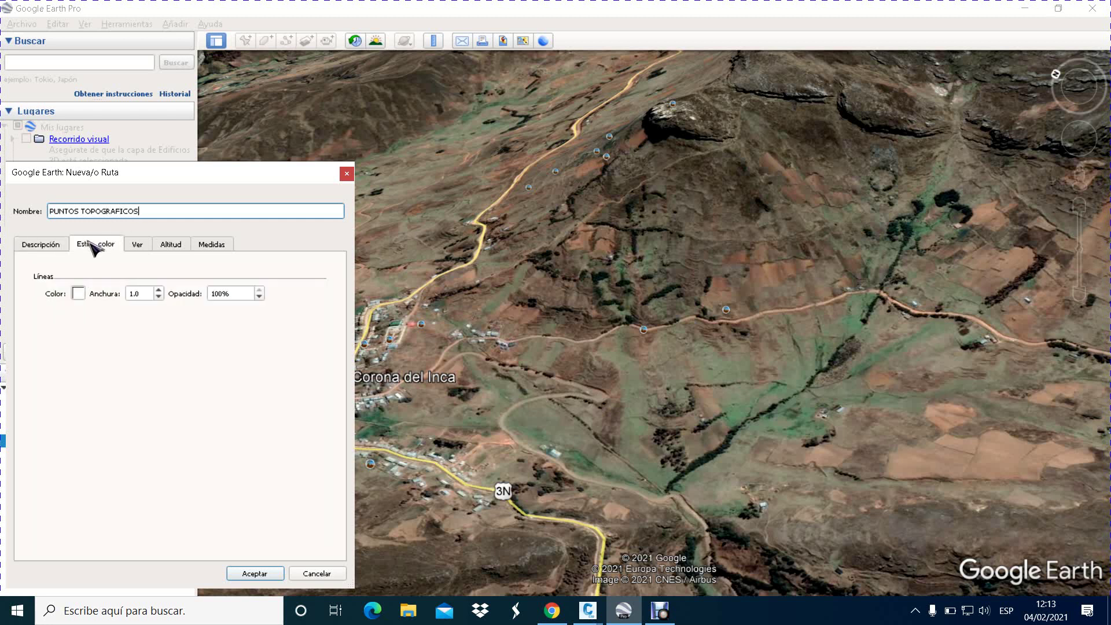
{"action": "left_click", "coordinate": [83, 294]}
{"action": "left_click", "coordinate": [145, 347]}
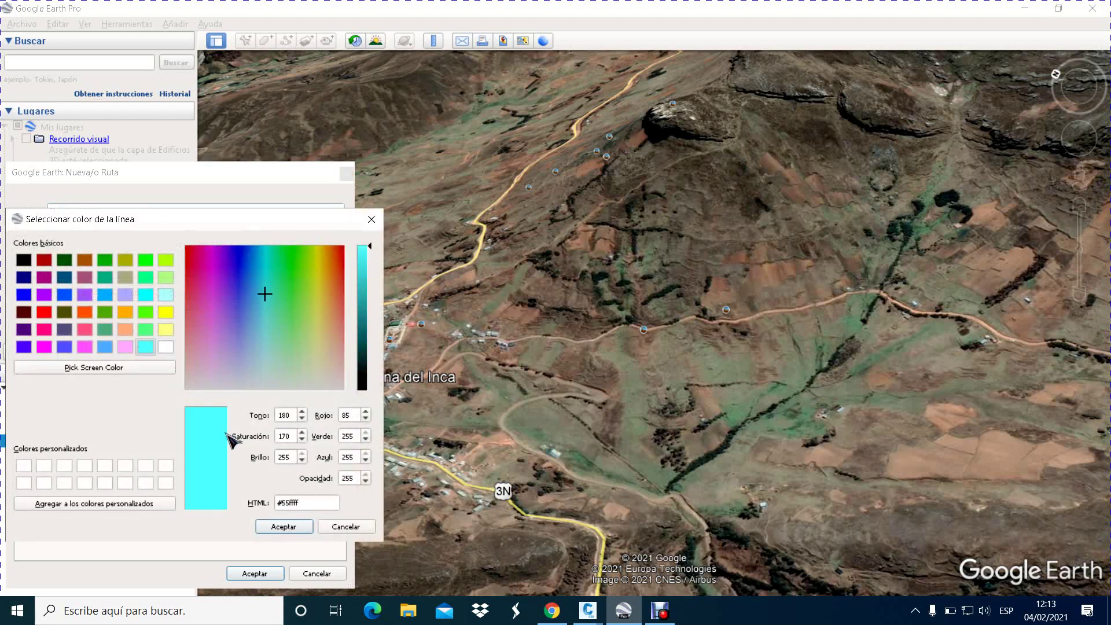
{"action": "left_click", "coordinate": [283, 527]}
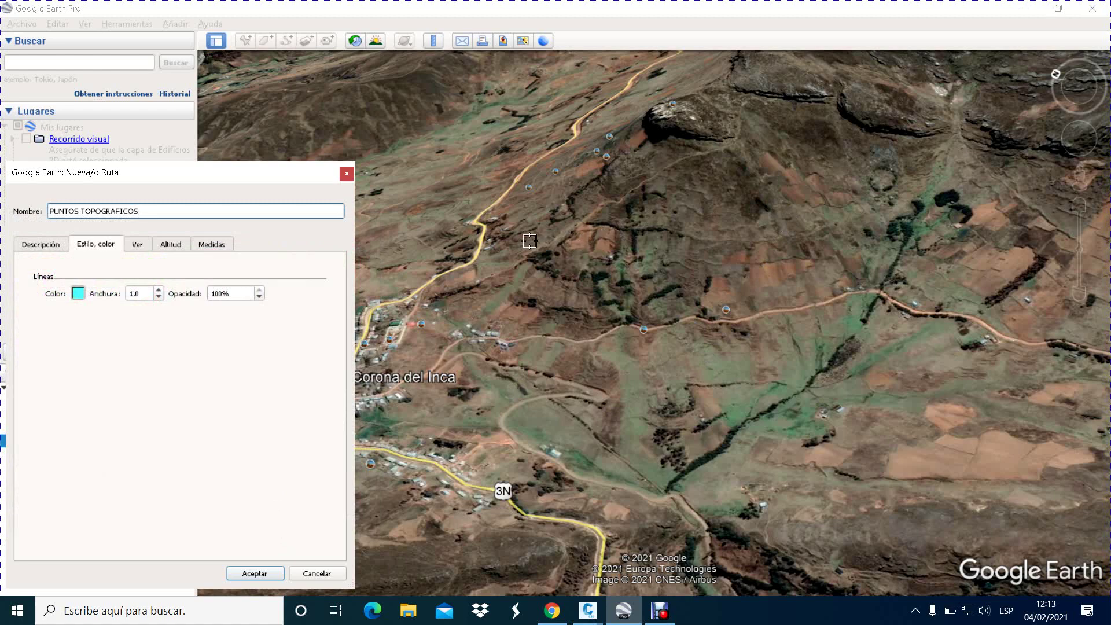
{"action": "scroll", "coordinate": [614, 214], "scroll_direction": "up", "scroll_amount": 2}
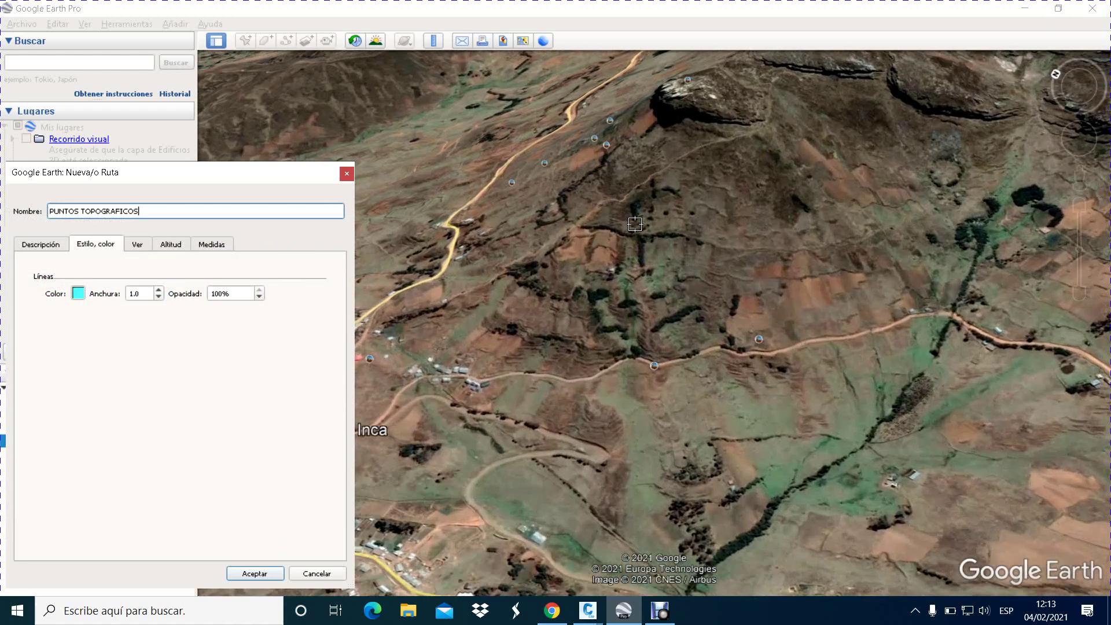
{"action": "scroll", "coordinate": [634, 224], "scroll_direction": "up", "scroll_amount": 2}
{"action": "scroll", "coordinate": [630, 238], "scroll_direction": "up", "scroll_amount": 1}
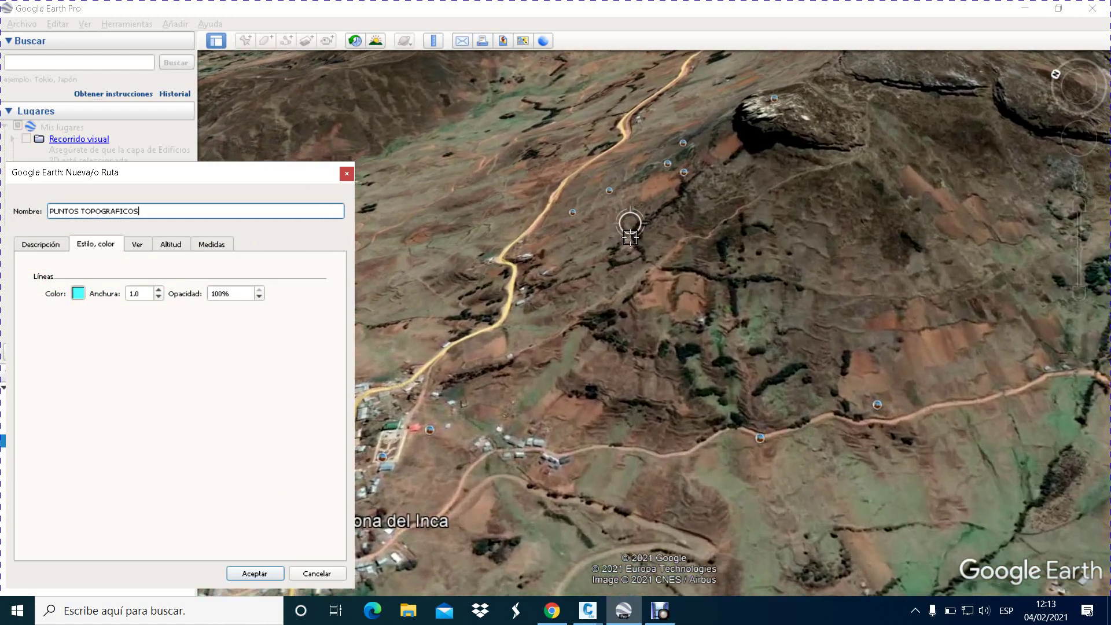
{"action": "scroll", "coordinate": [646, 304], "scroll_direction": "down", "scroll_amount": 2}
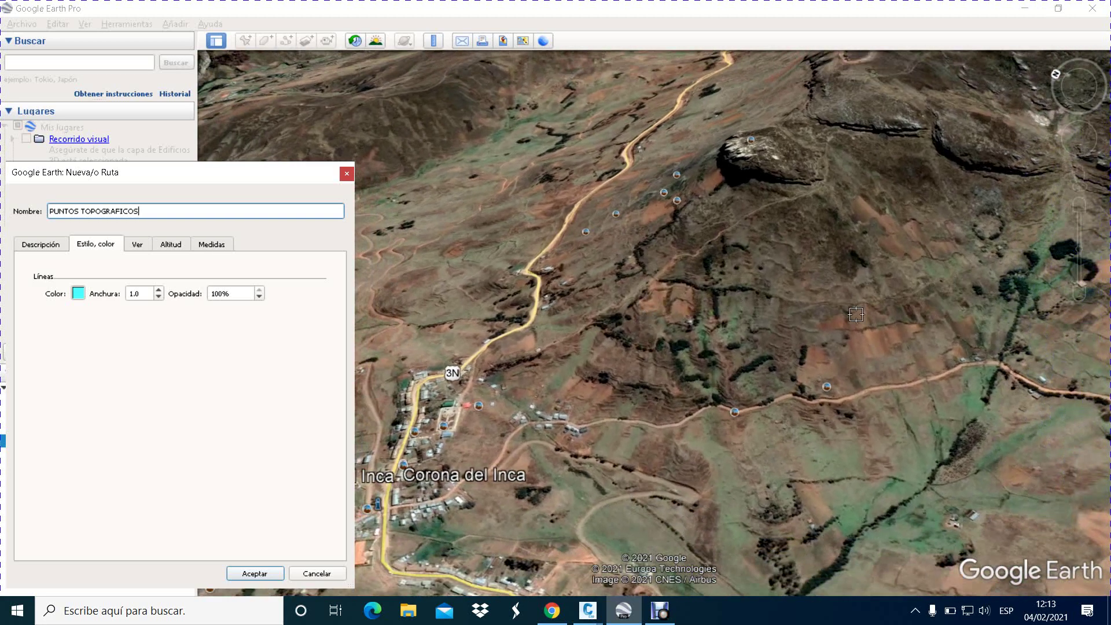
{"action": "scroll", "coordinate": [989, 272], "scroll_direction": "up", "scroll_amount": 1}
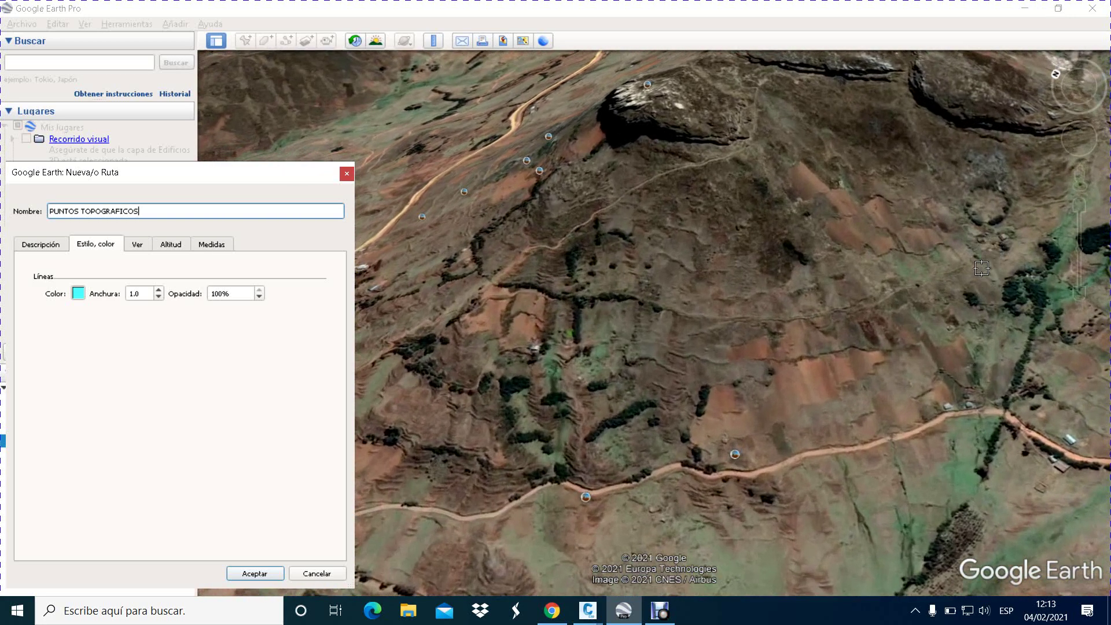
{"action": "scroll", "coordinate": [919, 266], "scroll_direction": "up", "scroll_amount": 1}
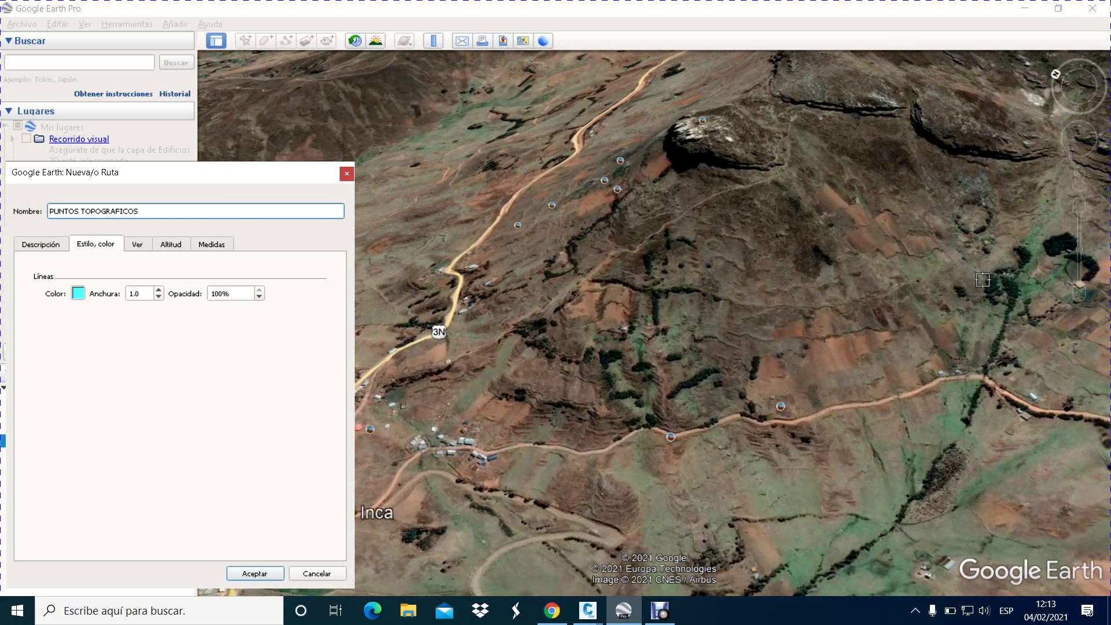
{"action": "scroll", "coordinate": [992, 282], "scroll_direction": "up", "scroll_amount": 1}
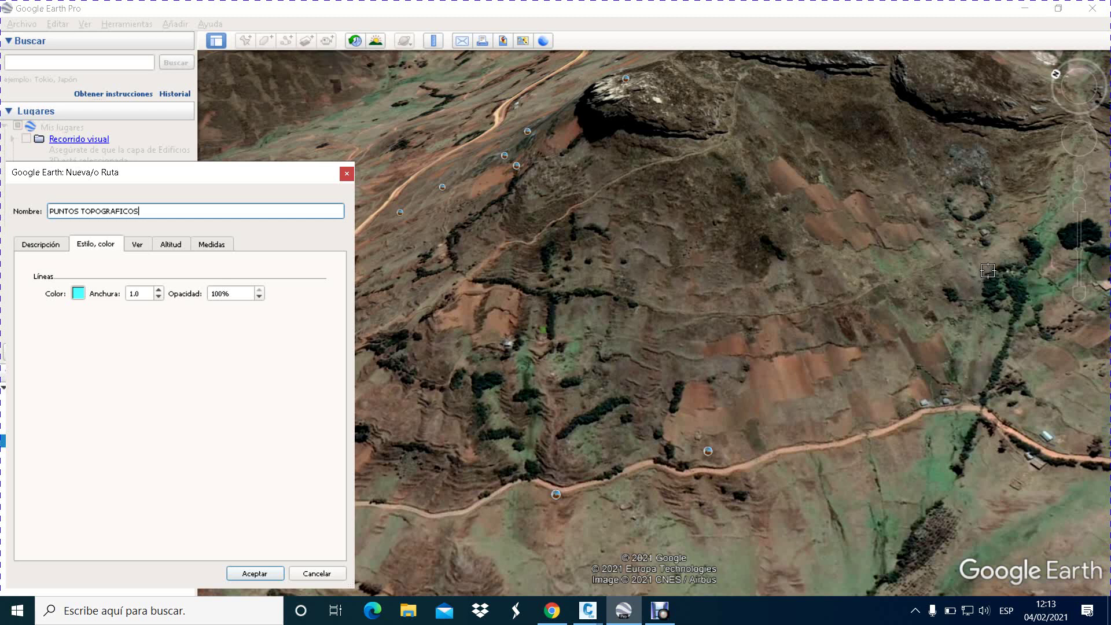
Step: Trace the cyan path west along the hillside from its east end to the western end
{"action": "left_click", "coordinate": [988, 270]}
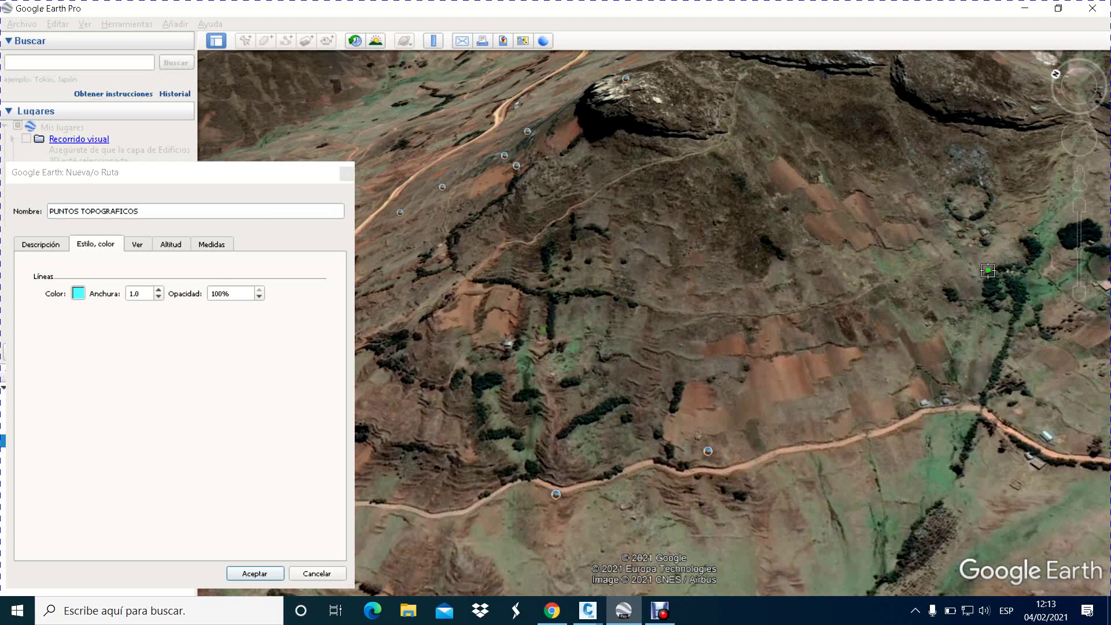
{"action": "left_click", "coordinate": [954, 288]}
{"action": "left_click", "coordinate": [928, 296]}
{"action": "left_click", "coordinate": [897, 307]}
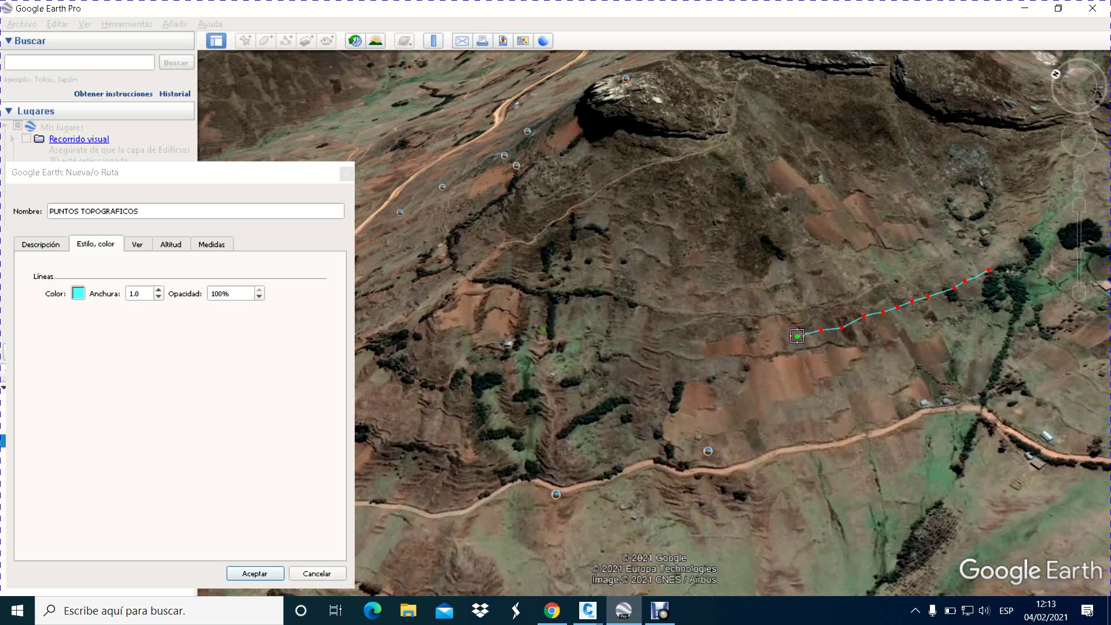
{"action": "left_click", "coordinate": [757, 352]}
{"action": "left_click", "coordinate": [706, 368]}
{"action": "left_click", "coordinate": [682, 373]}
{"action": "left_click", "coordinate": [659, 378]}
{"action": "left_click", "coordinate": [612, 388]}
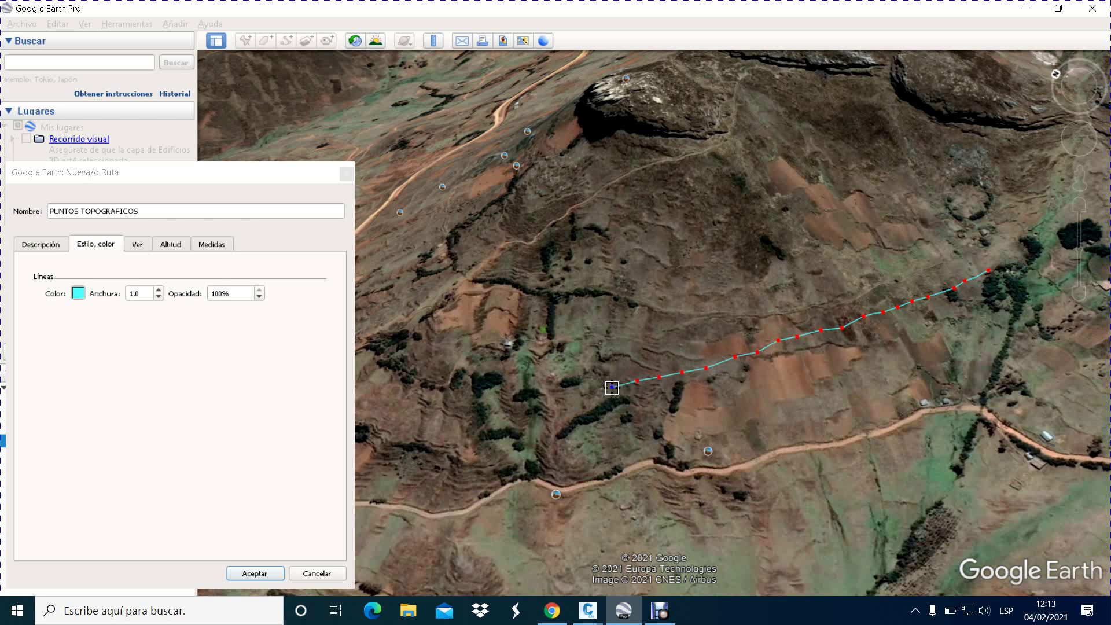
{"action": "left_click", "coordinate": [576, 404]}
{"action": "left_click", "coordinate": [558, 409]}
{"action": "left_click", "coordinate": [542, 415]}
{"action": "left_click", "coordinate": [508, 421]}
{"action": "scroll", "coordinate": [513, 393], "scroll_direction": "down", "scroll_amount": 1}
{"action": "scroll", "coordinate": [505, 415], "scroll_direction": "down", "scroll_amount": 1}
{"action": "scroll", "coordinate": [506, 416], "scroll_direction": "up", "scroll_amount": 1}
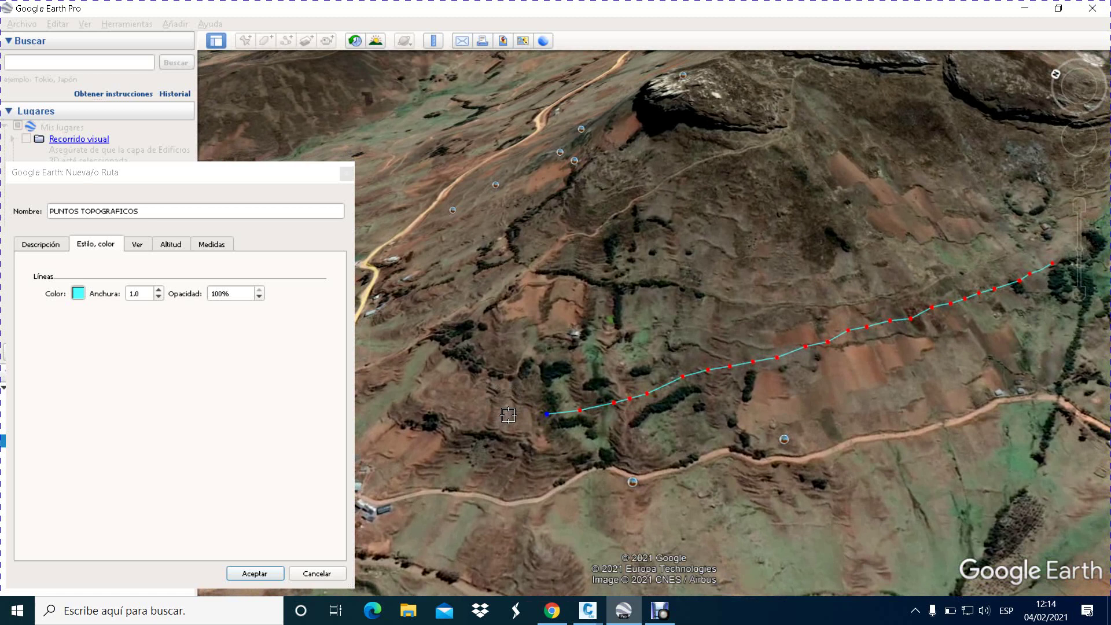
{"action": "left_click", "coordinate": [513, 414]}
{"action": "scroll", "coordinate": [579, 386], "scroll_direction": "down", "scroll_amount": 1}
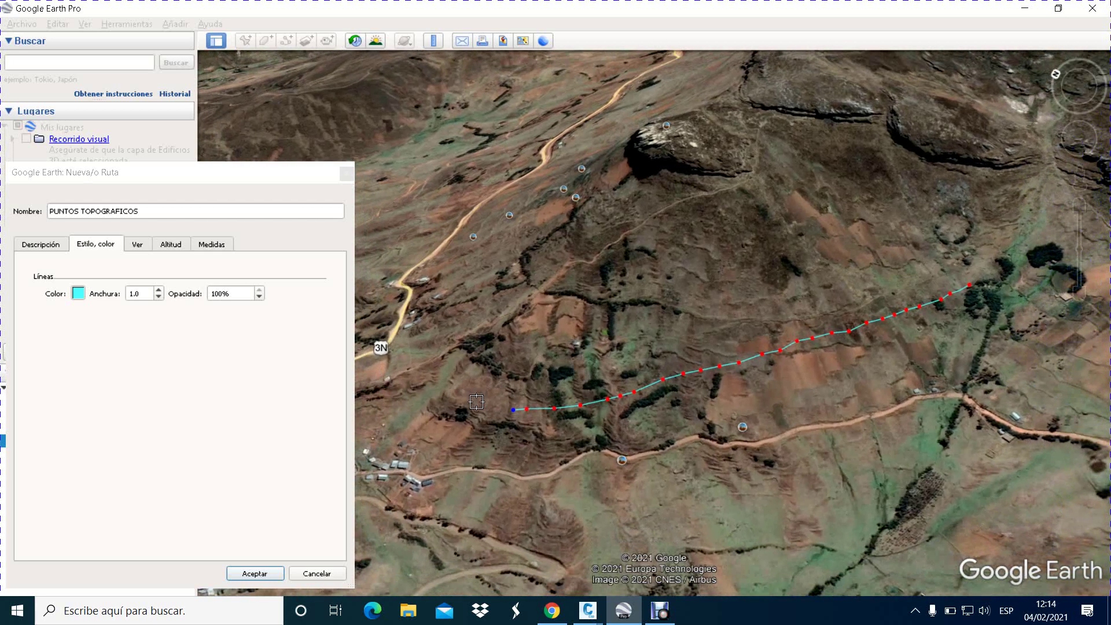
{"action": "scroll", "coordinate": [476, 401], "scroll_direction": "up", "scroll_amount": 1}
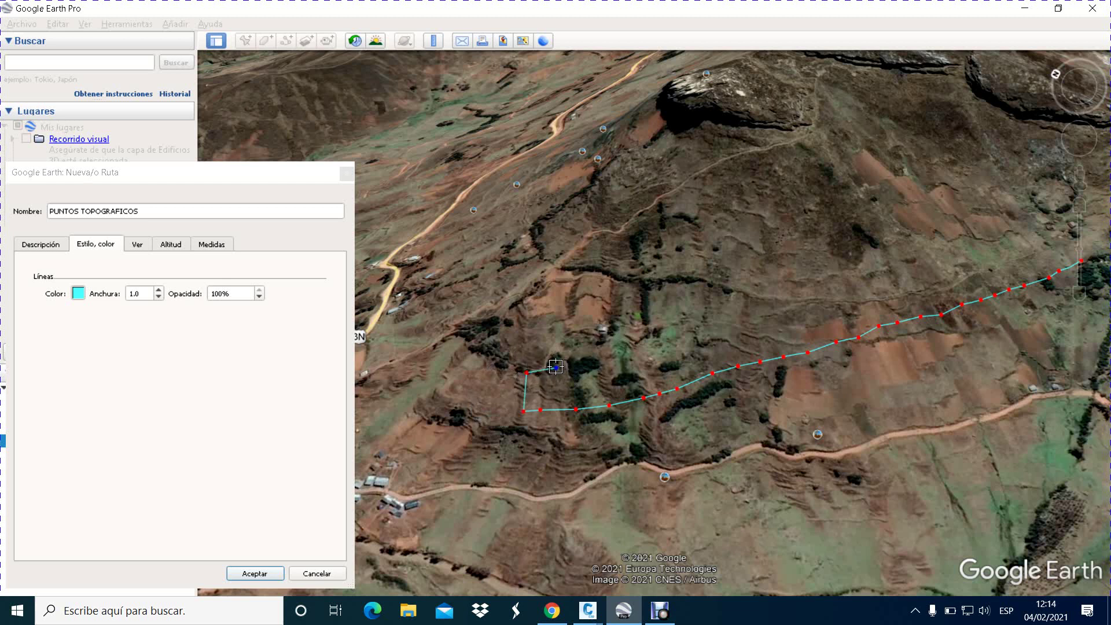
Step: Turn the path back east across the slope, above the first line, to the eastern end
{"action": "left_click", "coordinate": [581, 363]}
{"action": "left_click", "coordinate": [625, 357]}
{"action": "left_click", "coordinate": [643, 350]}
{"action": "left_click", "coordinate": [706, 340]}
{"action": "left_click", "coordinate": [744, 328]}
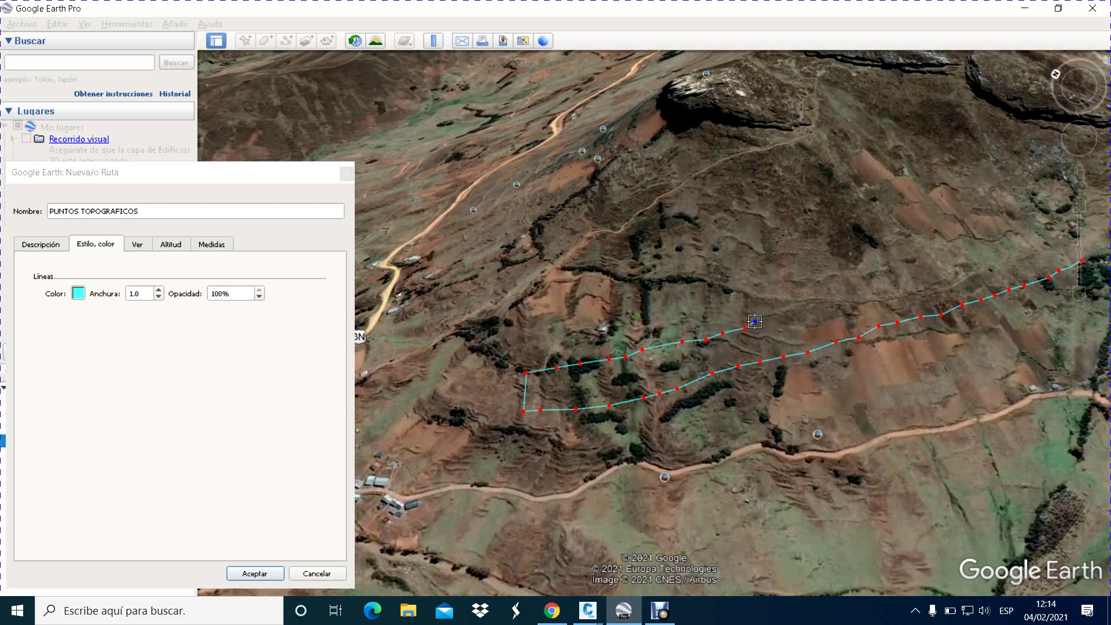
{"action": "left_click", "coordinate": [778, 317]}
{"action": "left_click", "coordinate": [832, 304]}
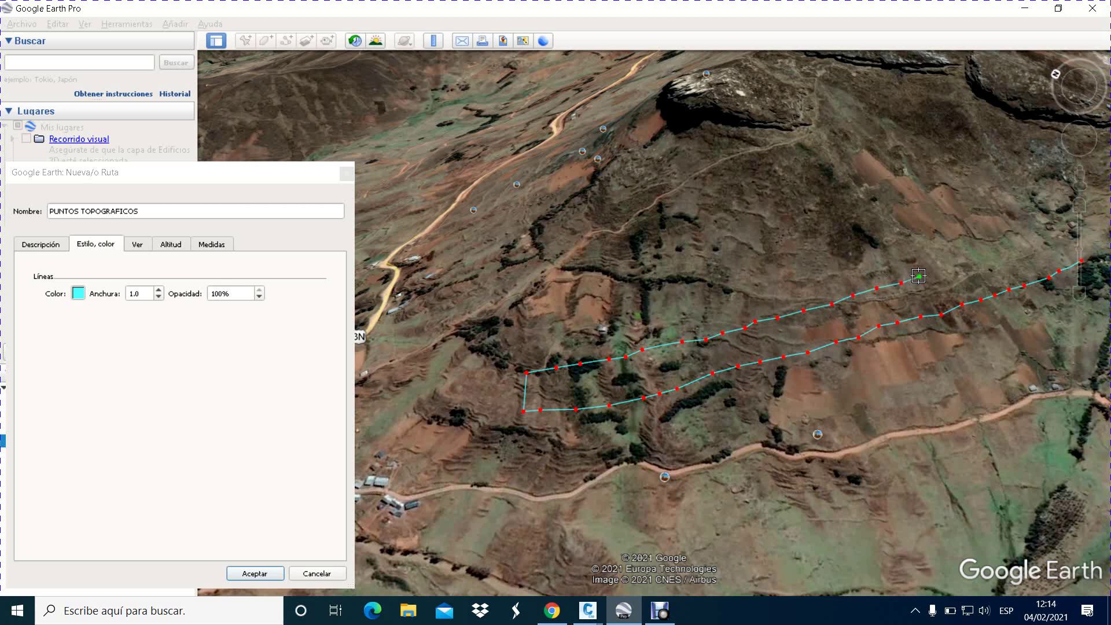
{"action": "left_click", "coordinate": [948, 265]}
{"action": "left_click", "coordinate": [984, 259]}
{"action": "left_click", "coordinate": [1014, 250]}
{"action": "left_click", "coordinate": [1064, 237]}
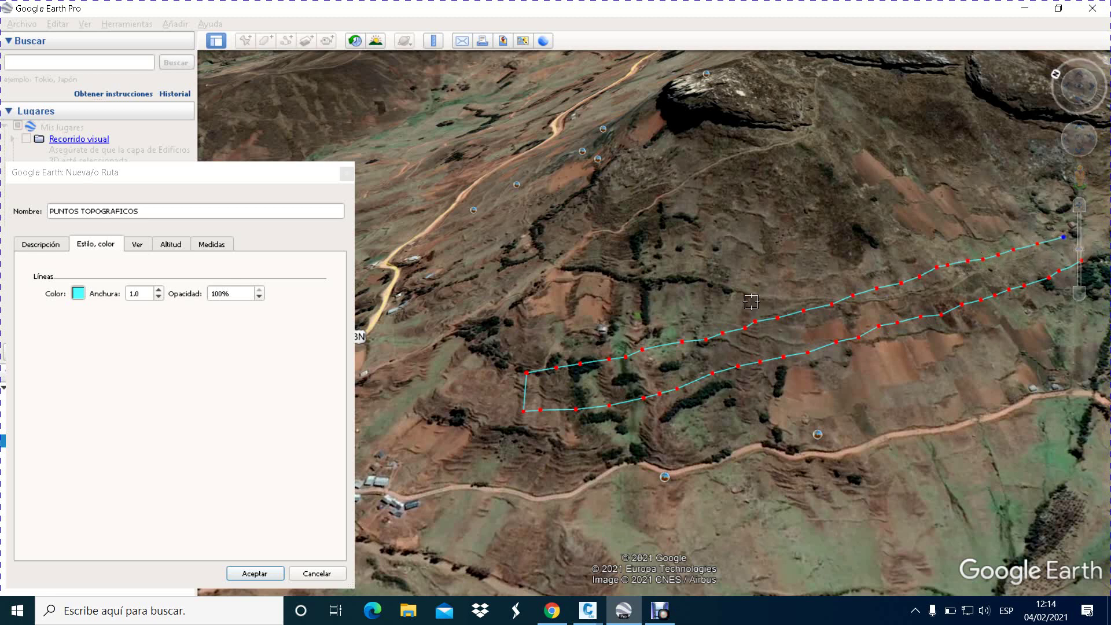
Step: Drop the path down at the east end and run a third pass west along the lower slope
{"action": "scroll", "coordinate": [998, 252], "scroll_direction": "down", "scroll_amount": 2}
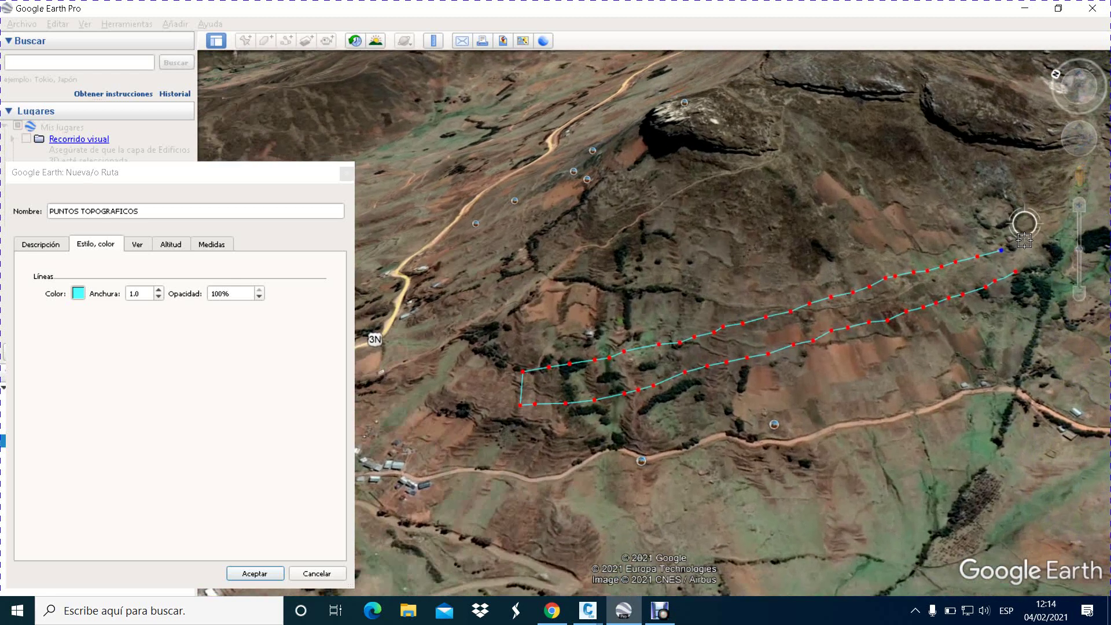
{"action": "scroll", "coordinate": [998, 252], "scroll_direction": "up", "scroll_amount": 2}
{"action": "left_click", "coordinate": [1013, 248]}
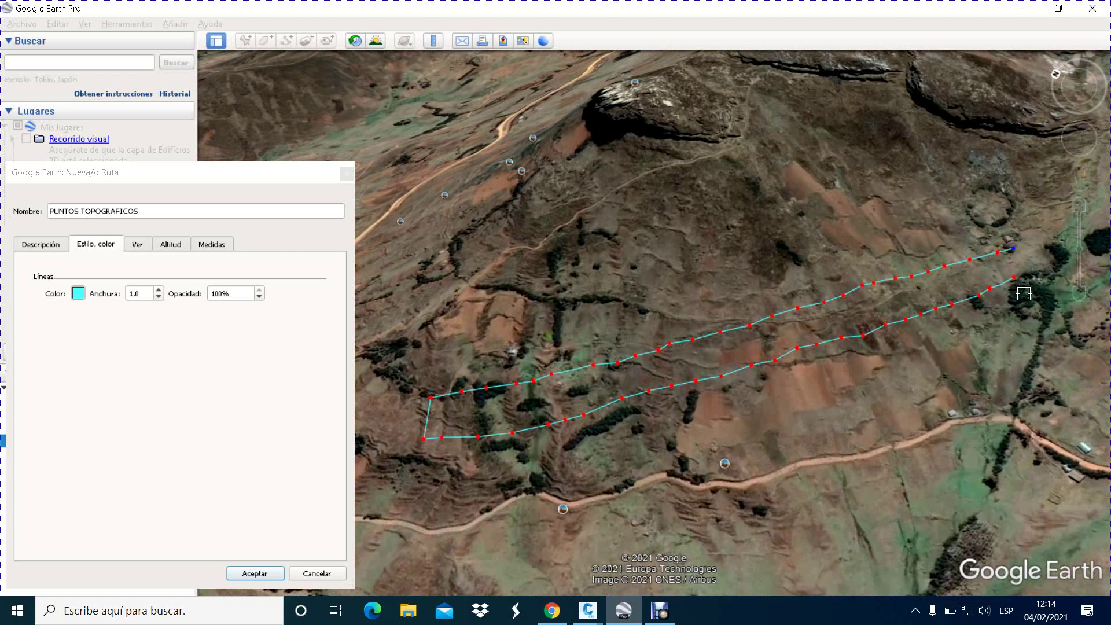
{"action": "left_click", "coordinate": [1011, 329]}
{"action": "left_click", "coordinate": [988, 328]}
{"action": "left_click", "coordinate": [943, 351]}
{"action": "left_click", "coordinate": [900, 367]}
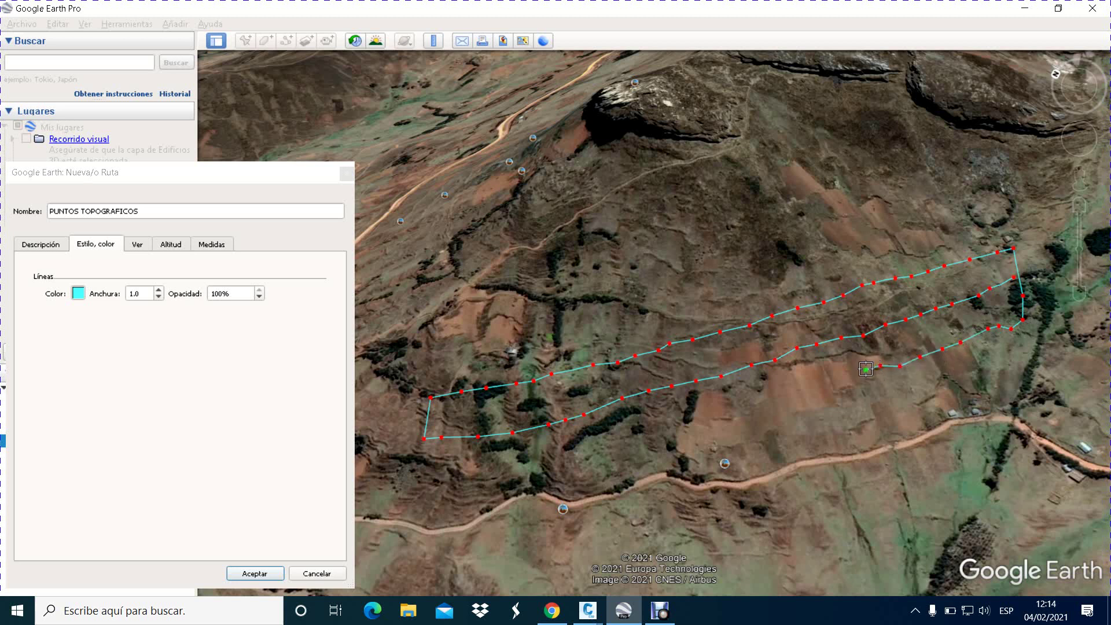
{"action": "left_click", "coordinate": [845, 375]}
{"action": "left_click", "coordinate": [792, 394]}
{"action": "left_click", "coordinate": [767, 396]}
{"action": "left_click", "coordinate": [743, 408]}
{"action": "left_click", "coordinate": [695, 417]}
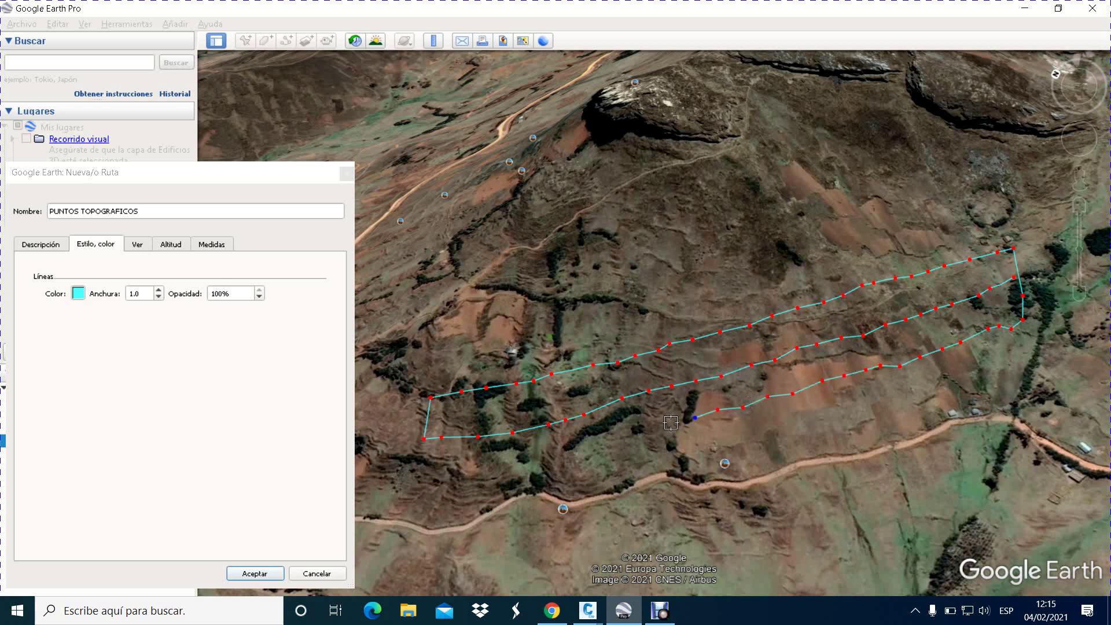
{"action": "left_click", "coordinate": [672, 423]}
{"action": "left_click", "coordinate": [645, 429]}
{"action": "left_click", "coordinate": [612, 433]}
{"action": "left_click", "coordinate": [537, 453]}
{"action": "left_click", "coordinate": [512, 457]}
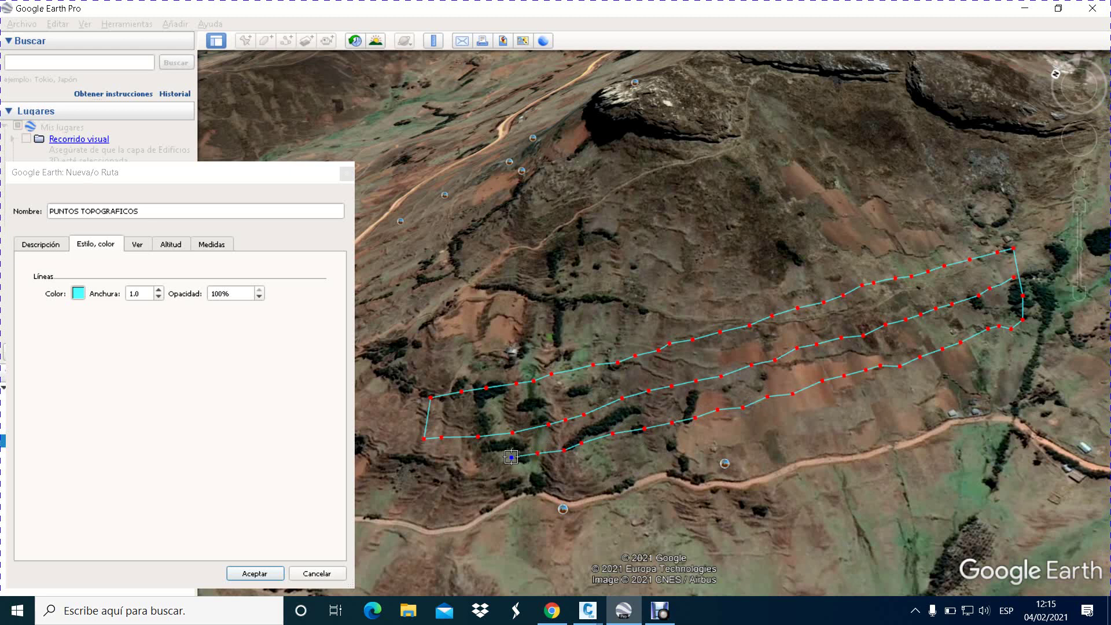
{"action": "left_click", "coordinate": [463, 460]}
{"action": "left_click", "coordinate": [424, 468]}
Step: Zoom in over the hillside to inspect the three cyan passes of route points
{"action": "scroll", "coordinate": [683, 368], "scroll_direction": "down", "scroll_amount": 2}
{"action": "scroll", "coordinate": [683, 369], "scroll_direction": "down", "scroll_amount": 3}
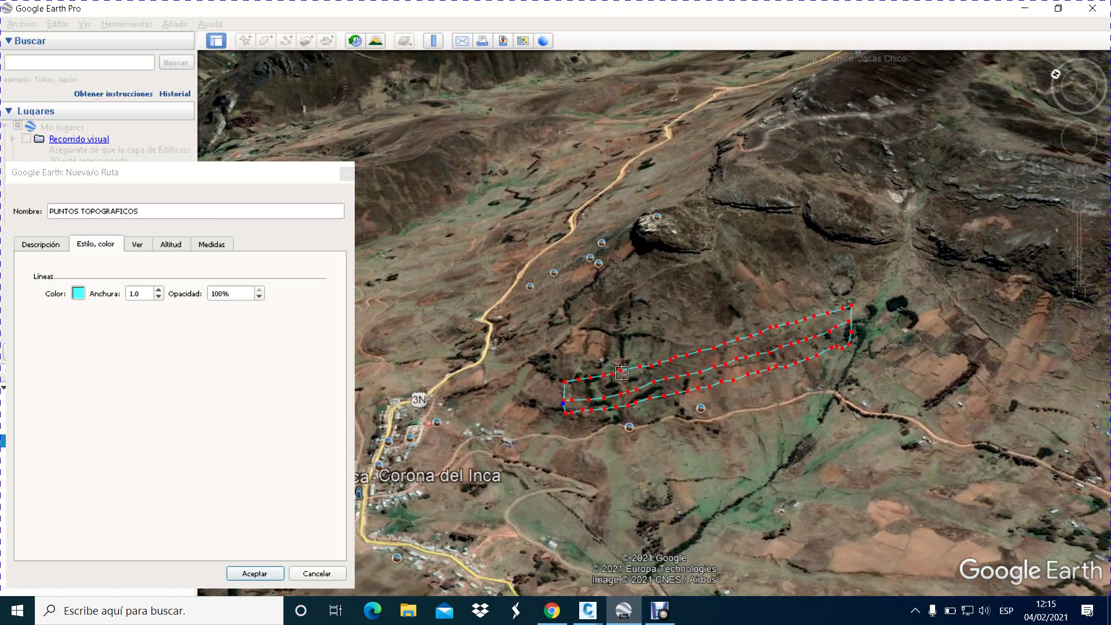
{"action": "scroll", "coordinate": [534, 401], "scroll_direction": "up", "scroll_amount": 3}
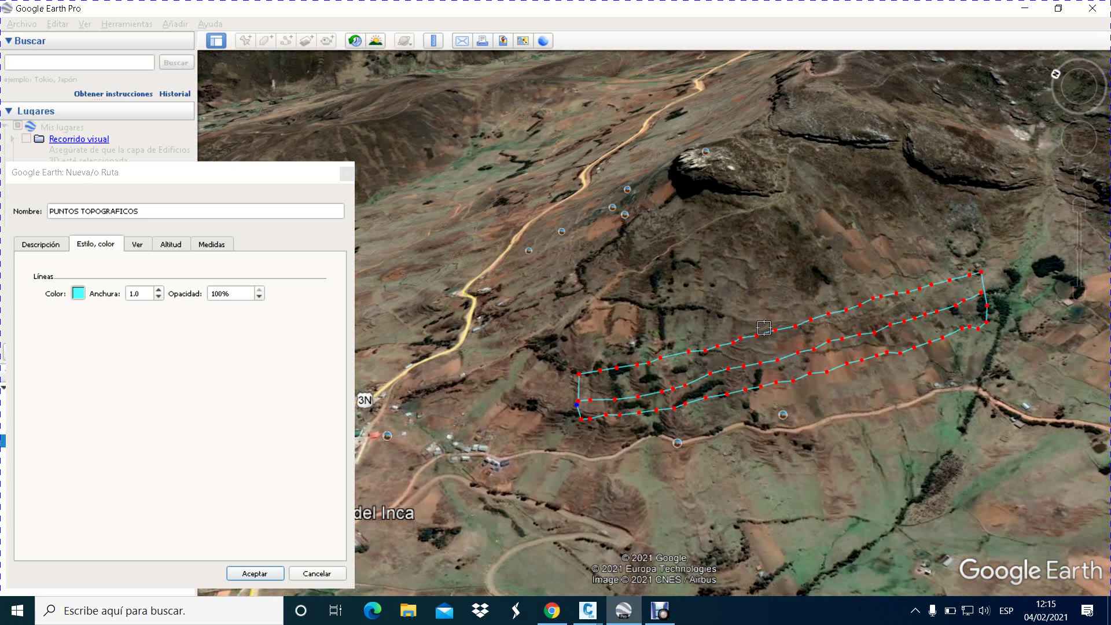
{"action": "scroll", "coordinate": [541, 395], "scroll_direction": "up", "scroll_amount": 2}
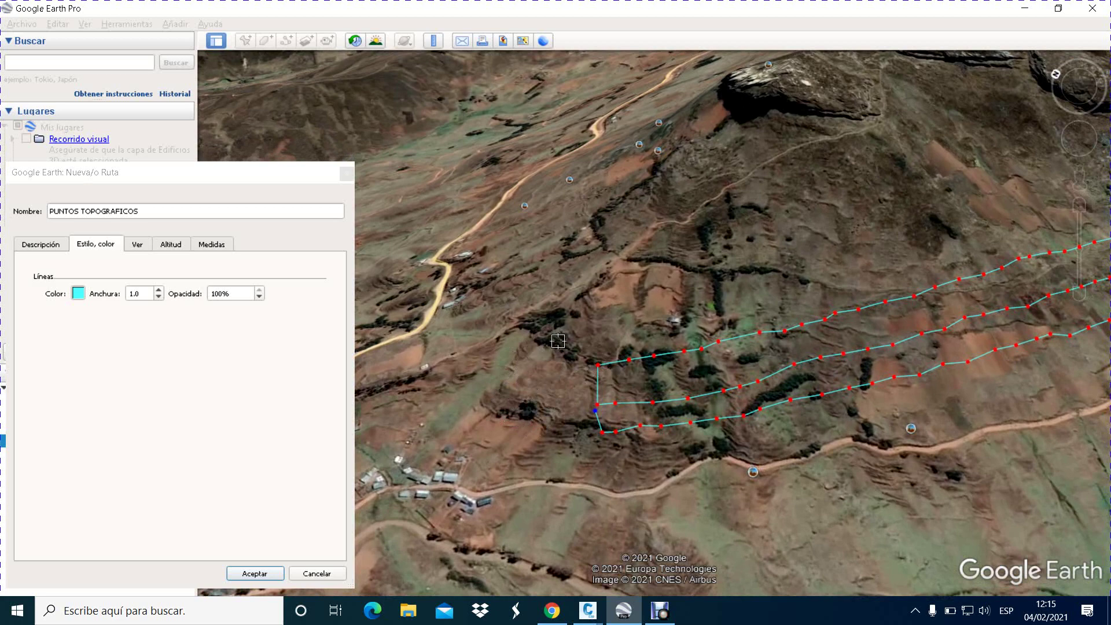
{"action": "scroll", "coordinate": [613, 359], "scroll_direction": "down", "scroll_amount": 2}
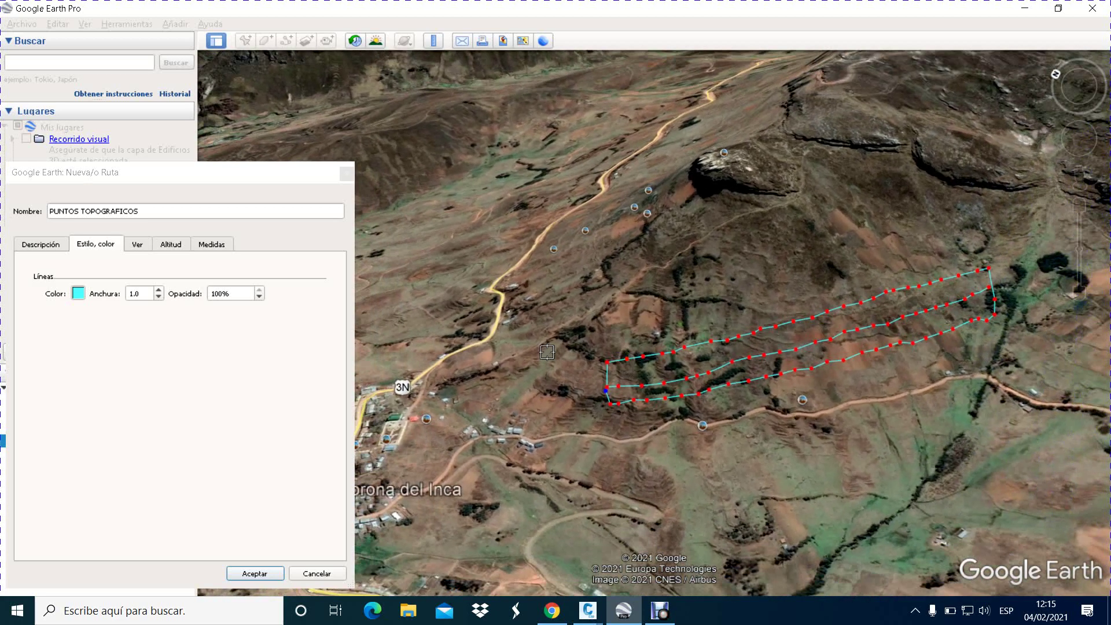
{"action": "scroll", "coordinate": [625, 376], "scroll_direction": "down", "scroll_amount": 2}
{"action": "scroll", "coordinate": [627, 379], "scroll_direction": "down", "scroll_amount": 2}
{"action": "scroll", "coordinate": [579, 382], "scroll_direction": "down", "scroll_amount": 2}
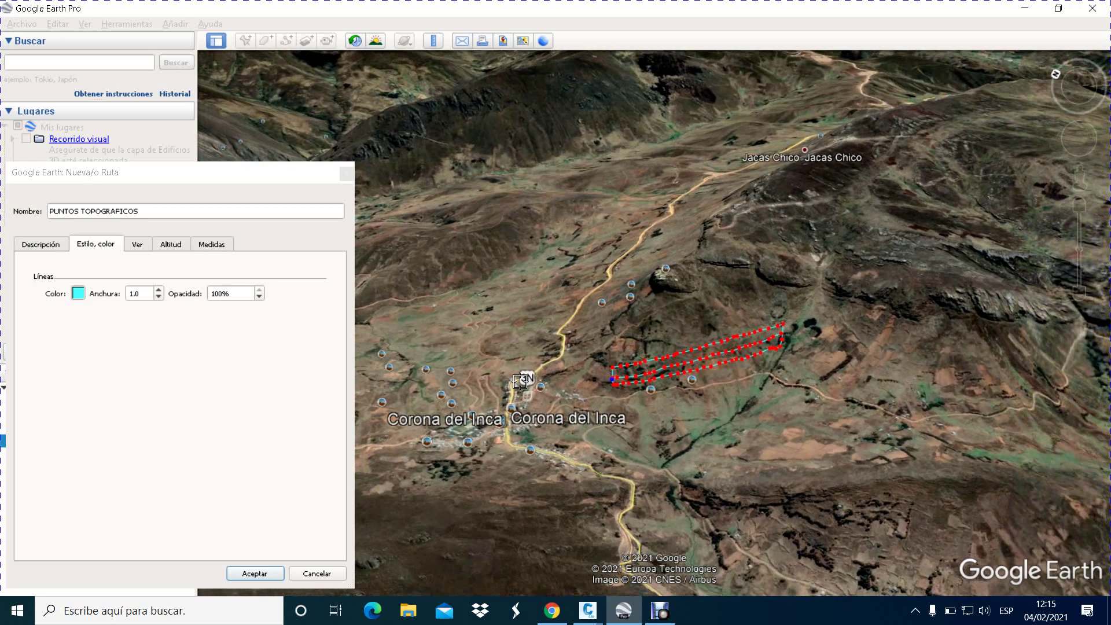
{"action": "scroll", "coordinate": [501, 390], "scroll_direction": "up", "scroll_amount": 3}
{"action": "scroll", "coordinate": [501, 389], "scroll_direction": "up", "scroll_amount": 2}
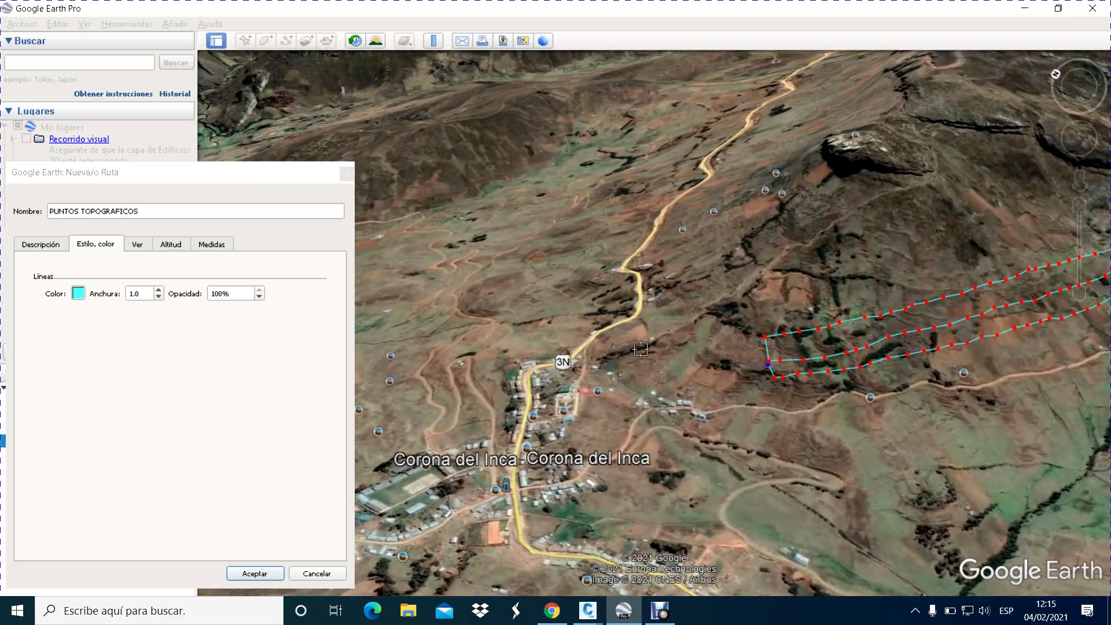
{"action": "scroll", "coordinate": [635, 351], "scroll_direction": "down", "scroll_amount": 3}
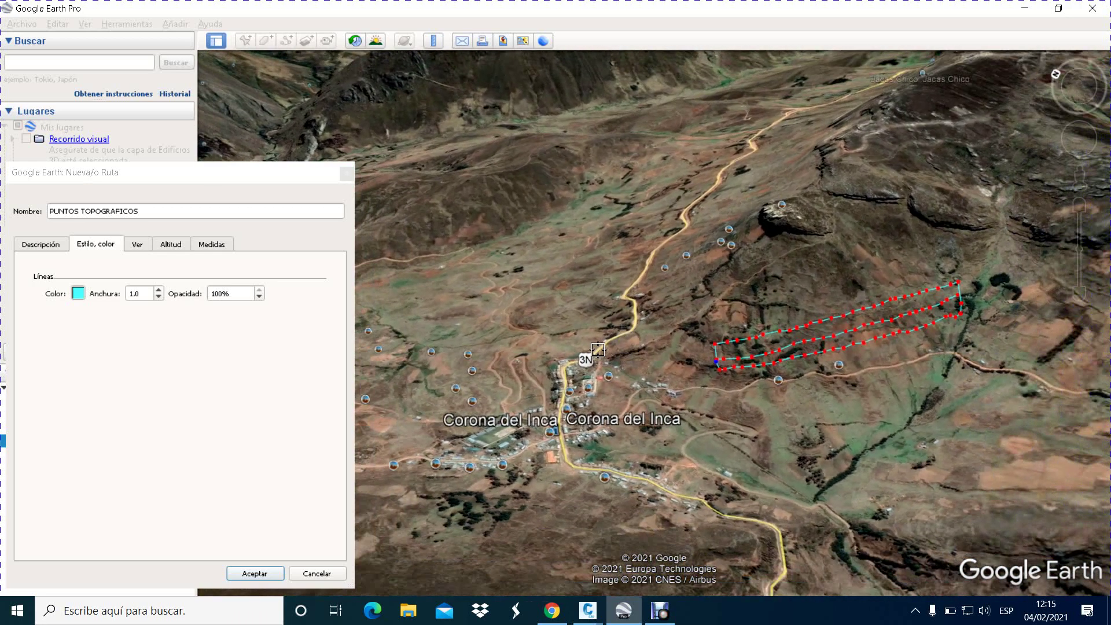
{"action": "scroll", "coordinate": [577, 347], "scroll_direction": "down", "scroll_amount": 1}
{"action": "scroll", "coordinate": [669, 355], "scroll_direction": "up", "scroll_amount": 2}
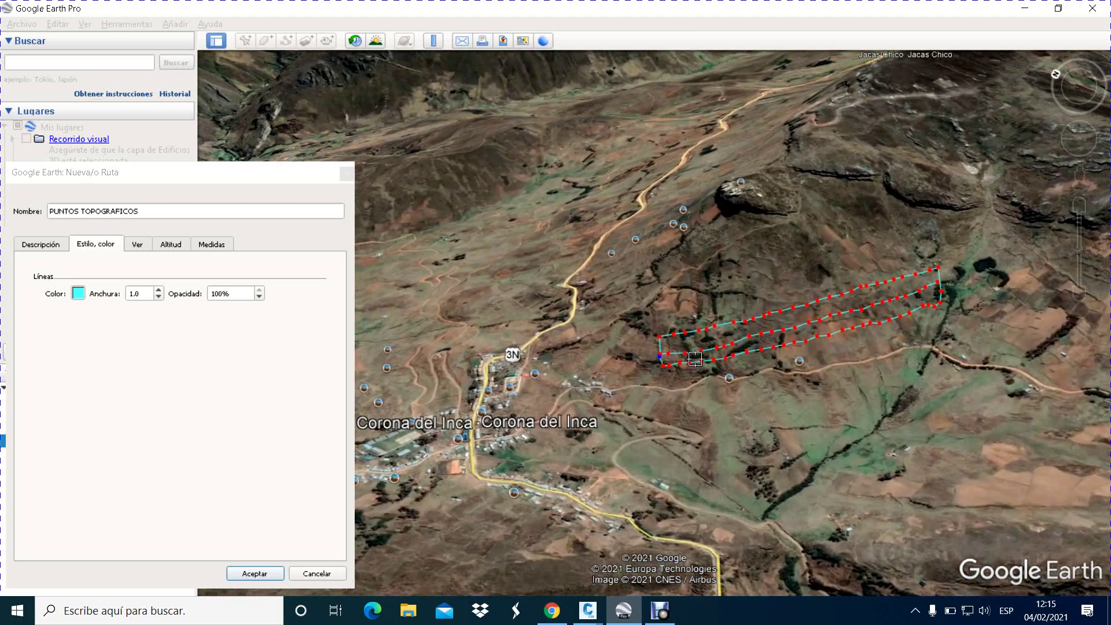
{"action": "scroll", "coordinate": [689, 339], "scroll_direction": "up", "scroll_amount": 2}
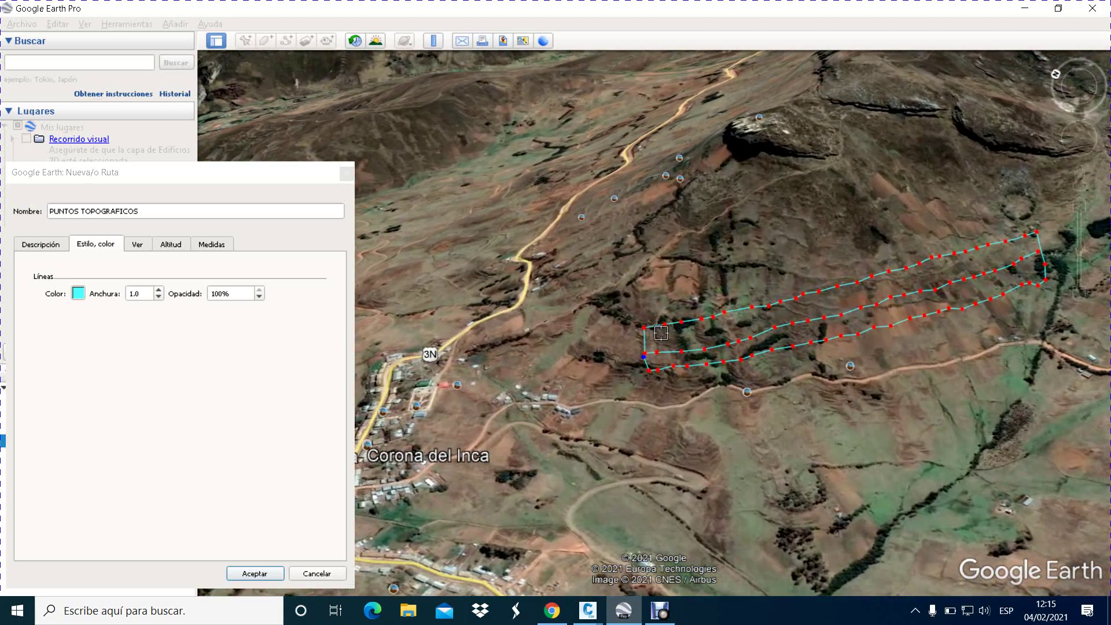
{"action": "scroll", "coordinate": [718, 327], "scroll_direction": "down", "scroll_amount": 1}
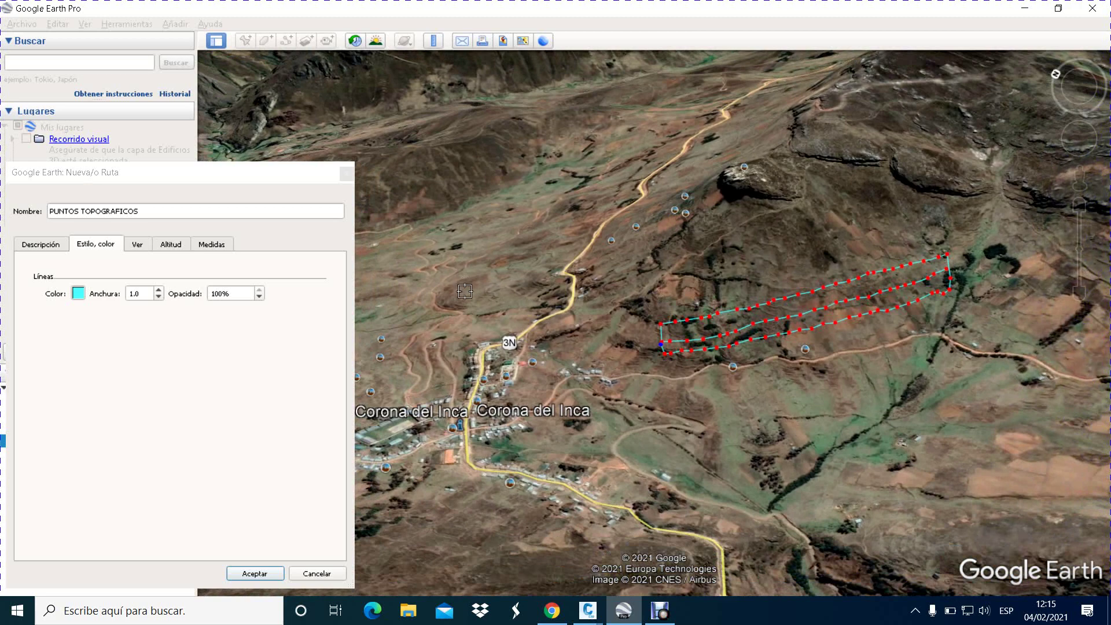
{"action": "scroll", "coordinate": [874, 312], "scroll_direction": "up", "scroll_amount": 1}
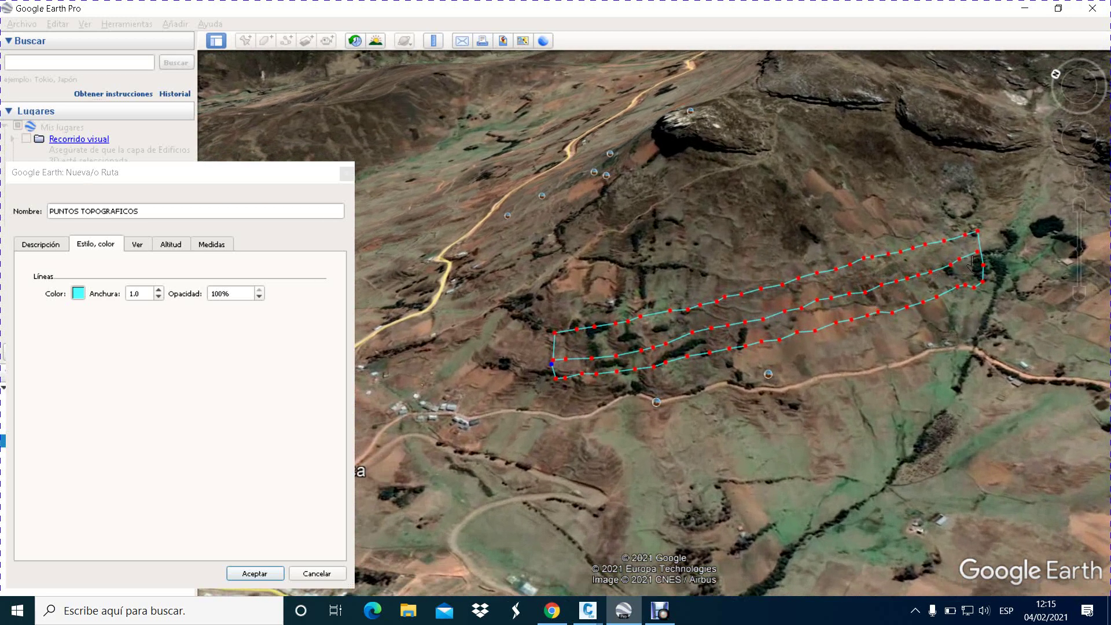
{"action": "scroll", "coordinate": [713, 337], "scroll_direction": "up", "scroll_amount": 1}
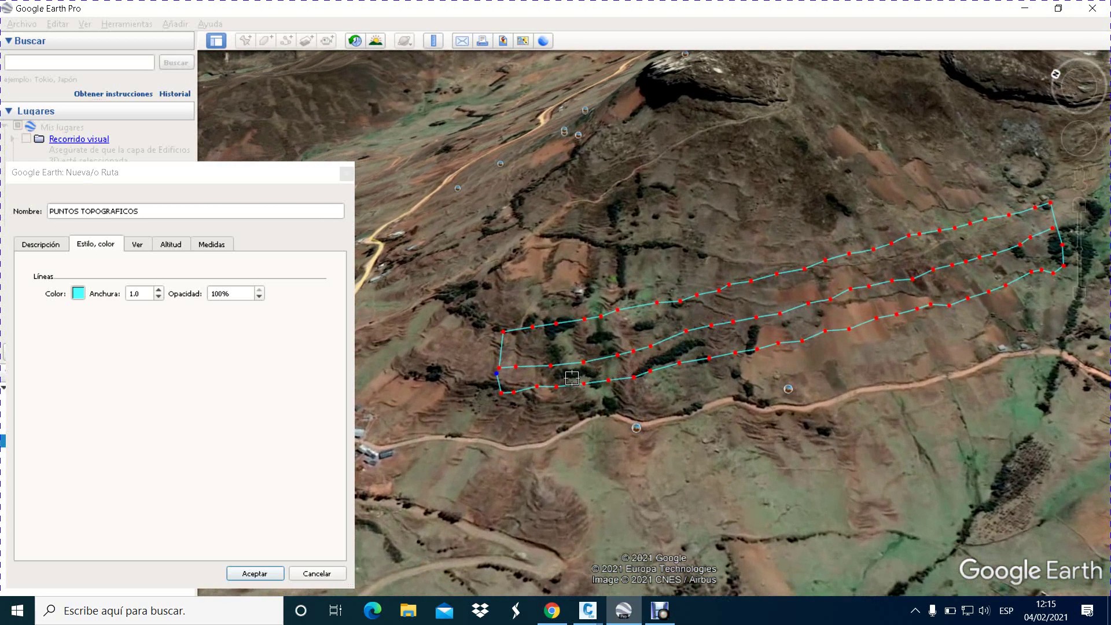
Step: Nudge six route vertices slightly into place, then zoom out to see the whole route
{"action": "left_click_drag", "start_coordinate": [585, 376], "coordinate": [586, 368]}
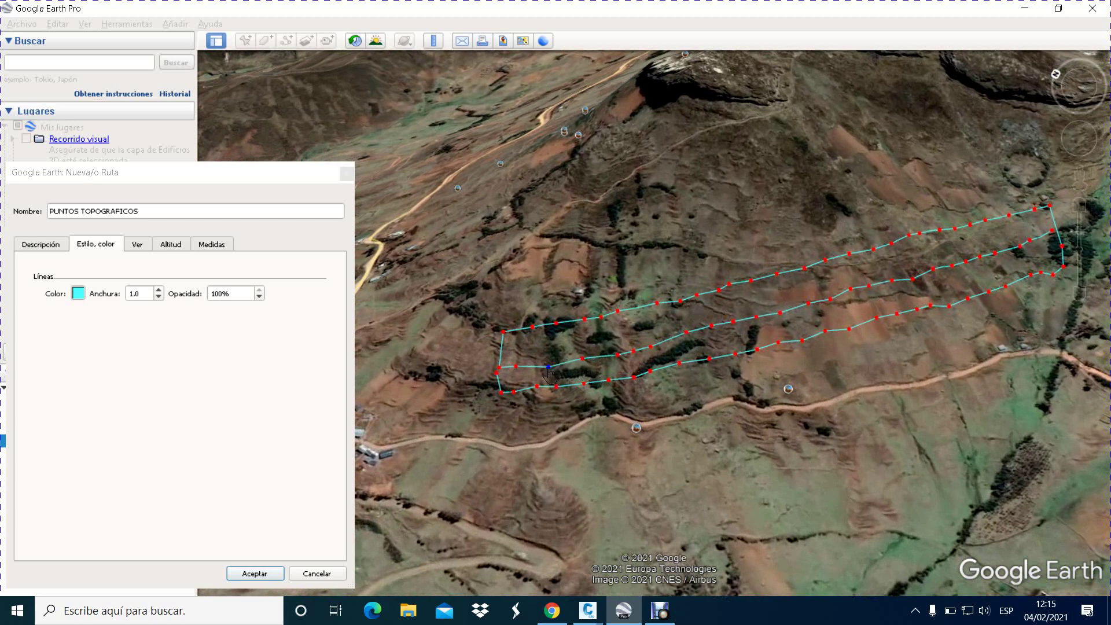
{"action": "left_click_drag", "start_coordinate": [551, 366], "coordinate": [549, 360]}
{"action": "left_click_drag", "start_coordinate": [634, 355], "coordinate": [636, 352]}
{"action": "left_click_drag", "start_coordinate": [651, 348], "coordinate": [655, 345]}
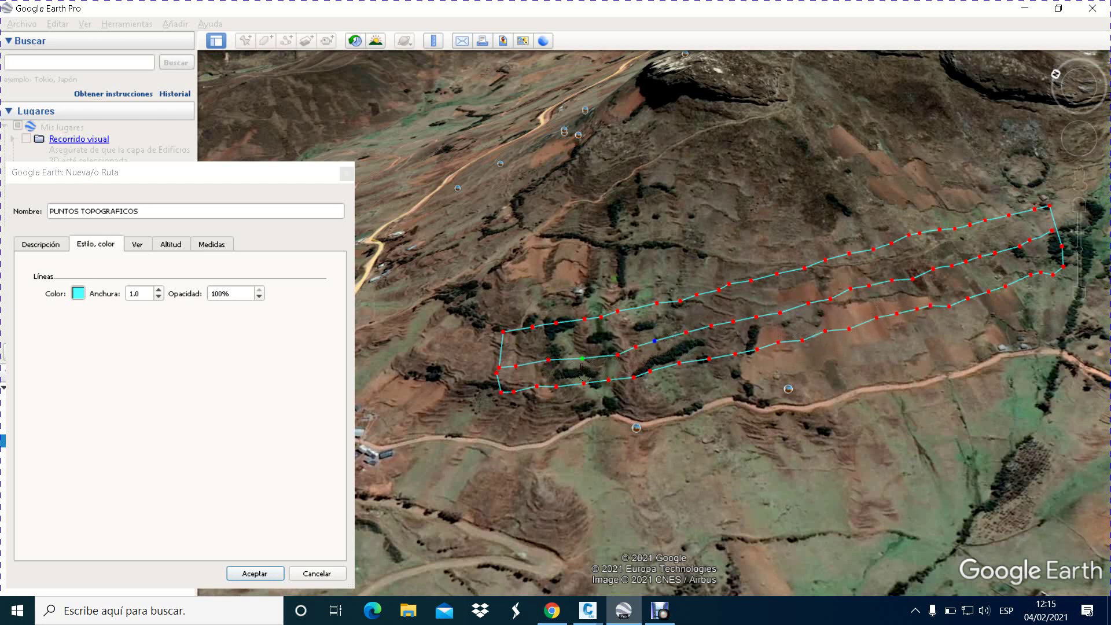
{"action": "left_click_drag", "start_coordinate": [582, 359], "coordinate": [583, 356]}
{"action": "left_click_drag", "start_coordinate": [616, 357], "coordinate": [616, 352]}
{"action": "scroll", "coordinate": [790, 301], "scroll_direction": "down", "scroll_amount": 3}
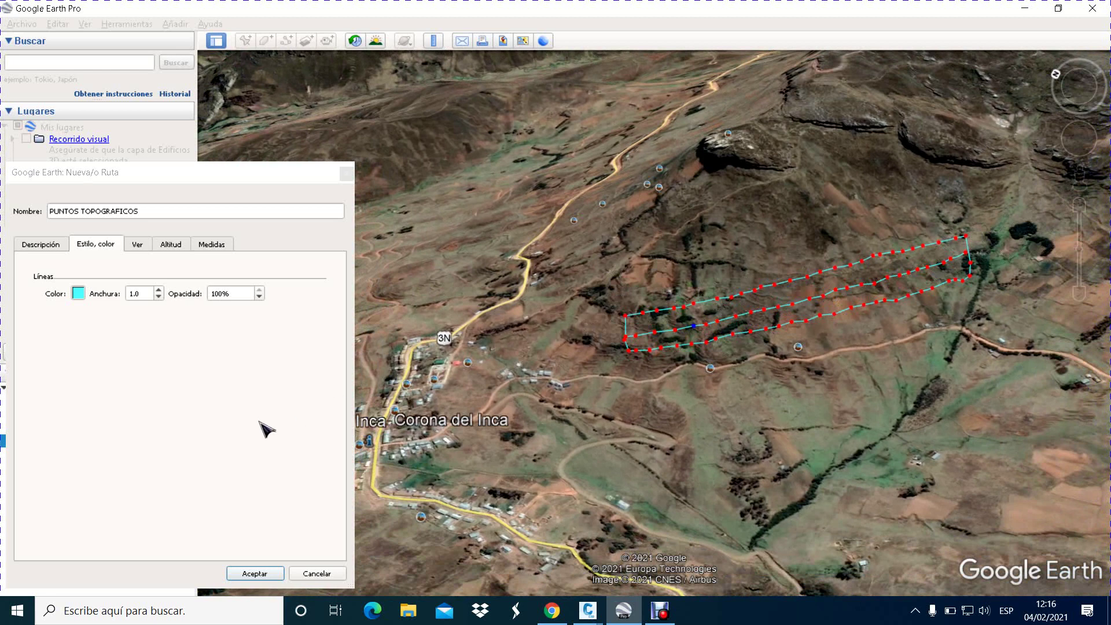
Step: Finish the PUNTOS TOPOGRAFICOS path and begin saving it as a place file on the Desktop
{"action": "left_click", "coordinate": [254, 574]}
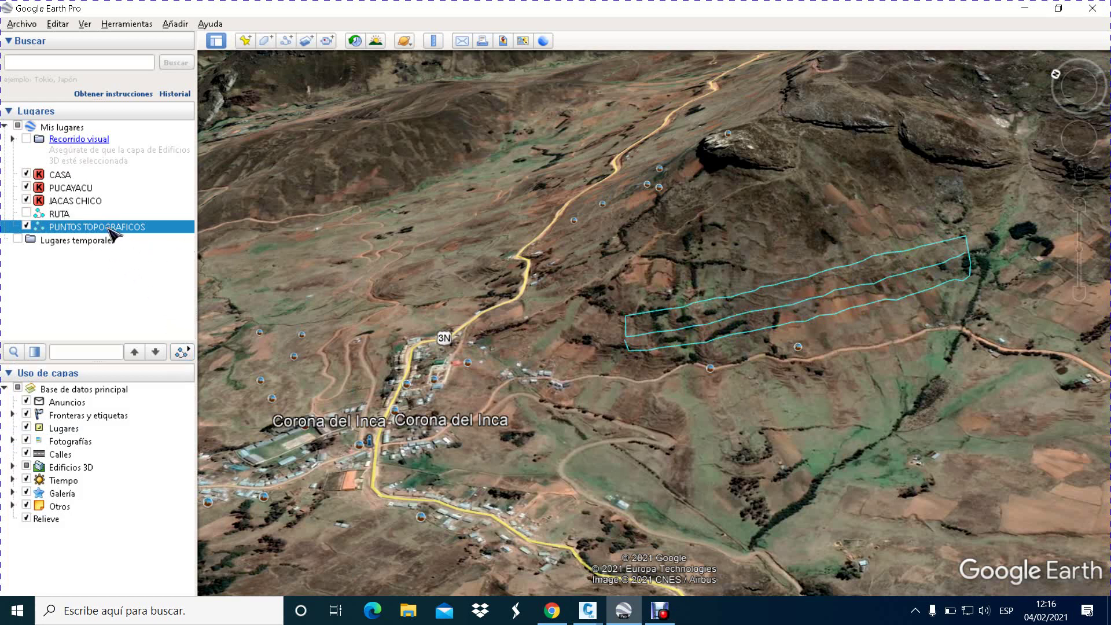
{"action": "right_click", "coordinate": [109, 229]}
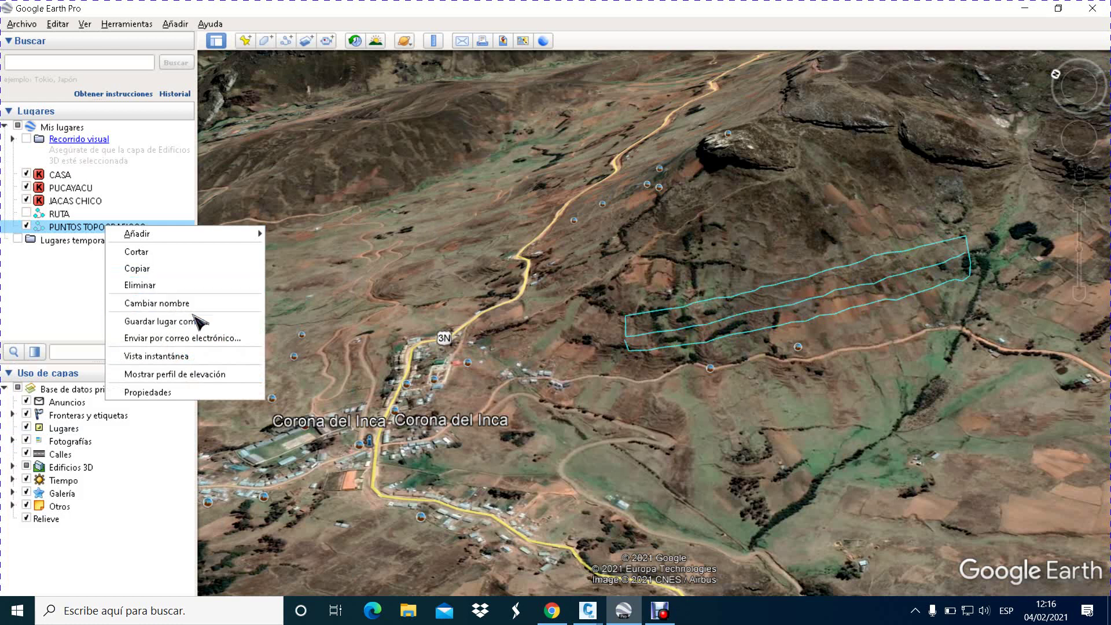
{"action": "left_click", "coordinate": [202, 325]}
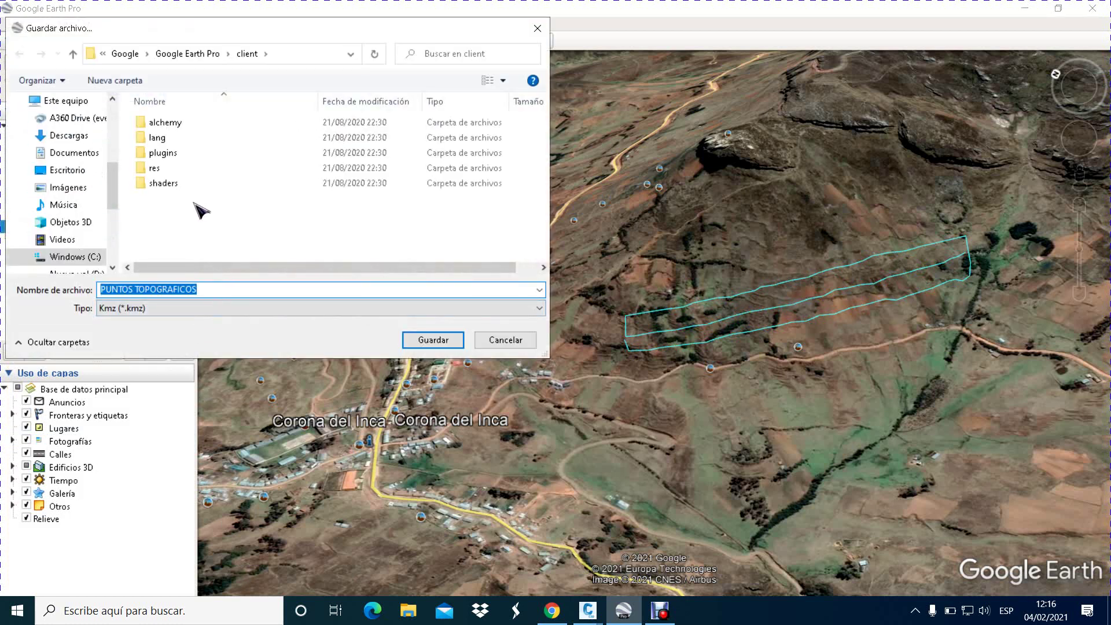
{"action": "left_click_drag", "start_coordinate": [113, 189], "coordinate": [113, 172]}
{"action": "left_click", "coordinate": [65, 171]}
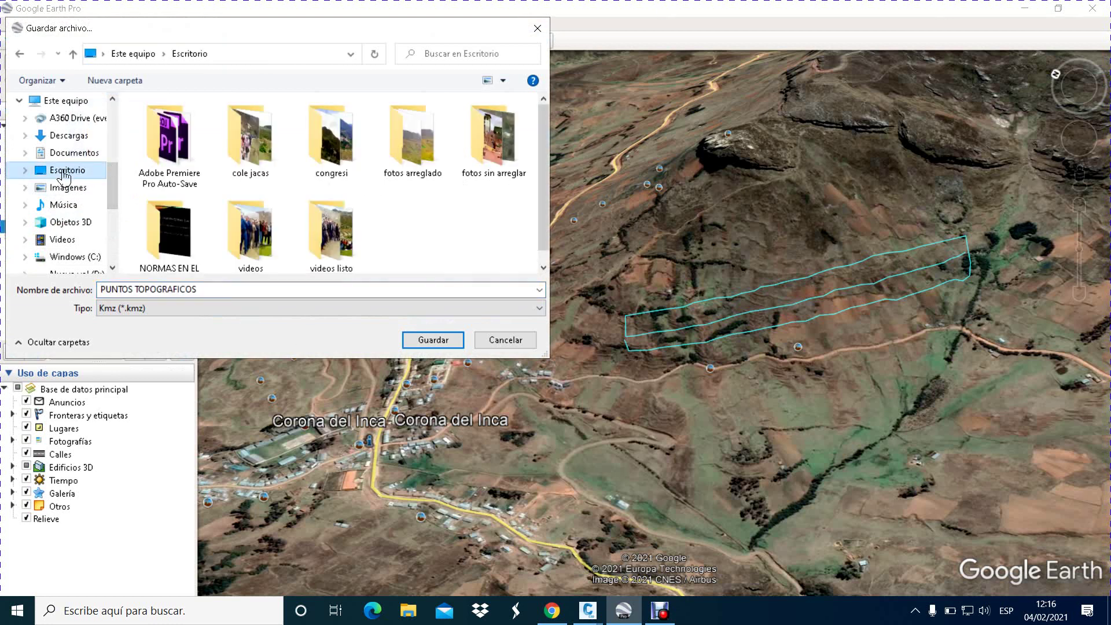
Step: Create a TRABAJO folder on the Desktop and save the KMZ file inside it
{"action": "right_click", "coordinate": [420, 215]}
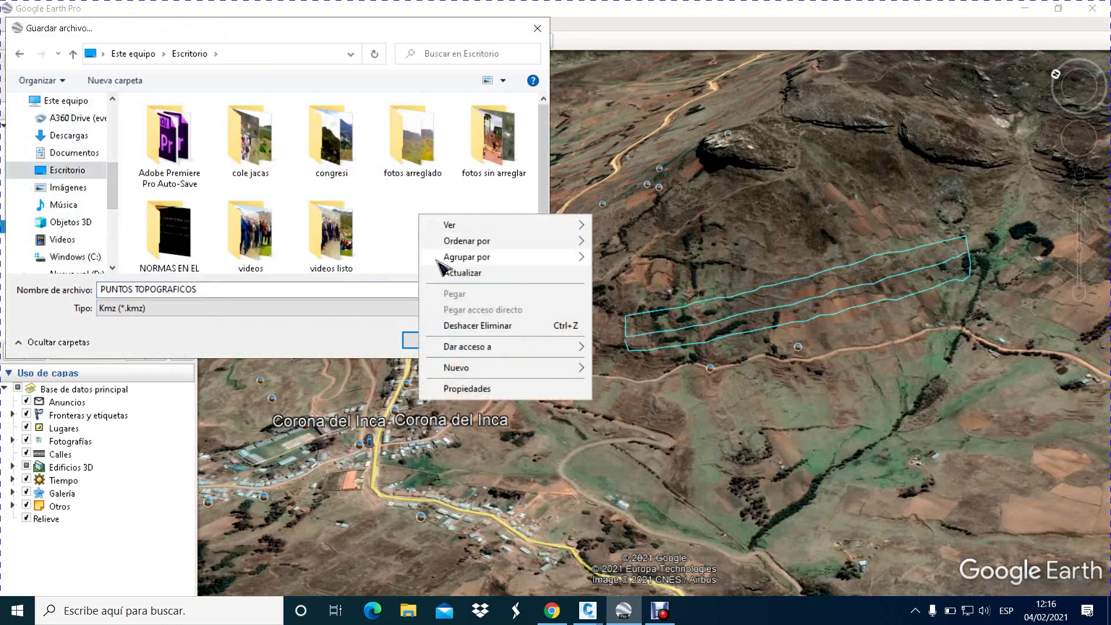
{"action": "mouse_move", "coordinate": [469, 367]}
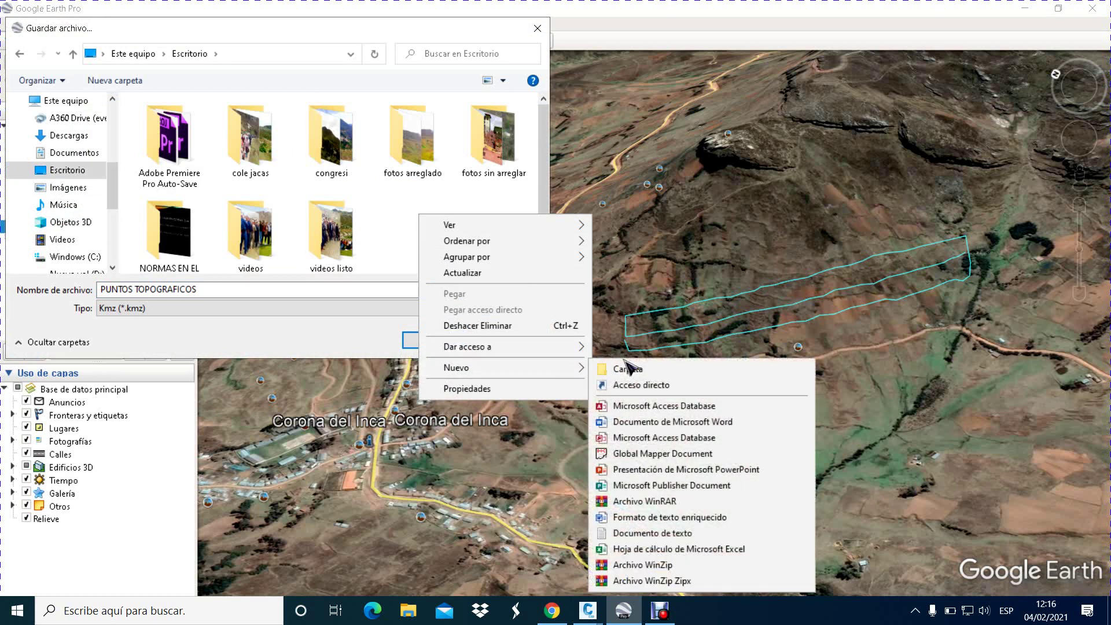
{"action": "left_click", "coordinate": [633, 371]}
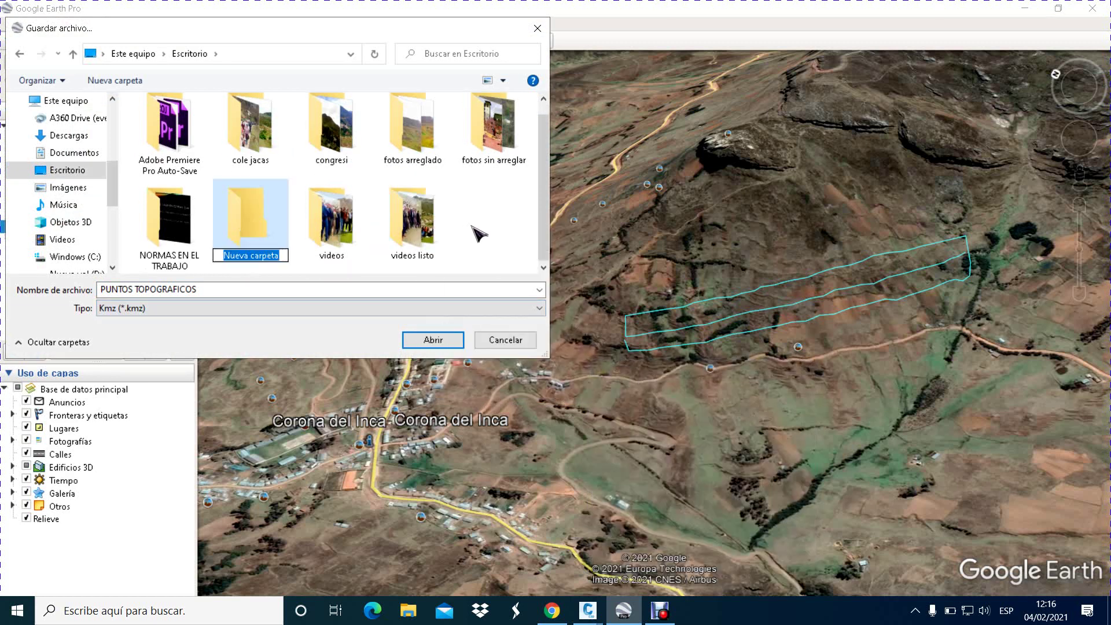
{"action": "type", "text": "TR"}
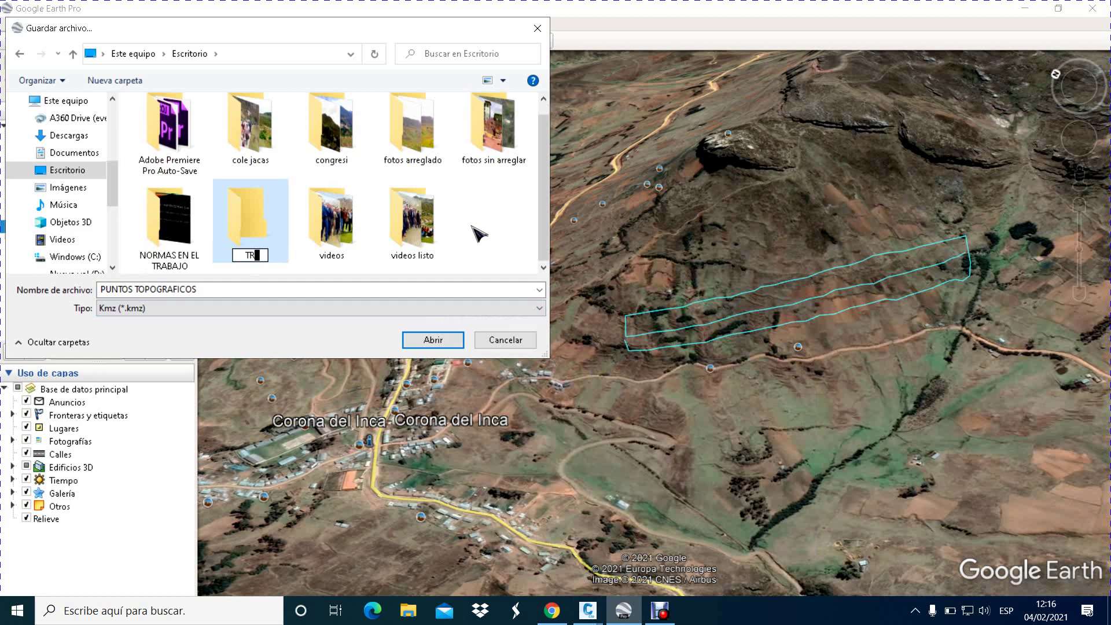
{"action": "type", "text": "ABA"}
{"action": "type", "text": "JO"}
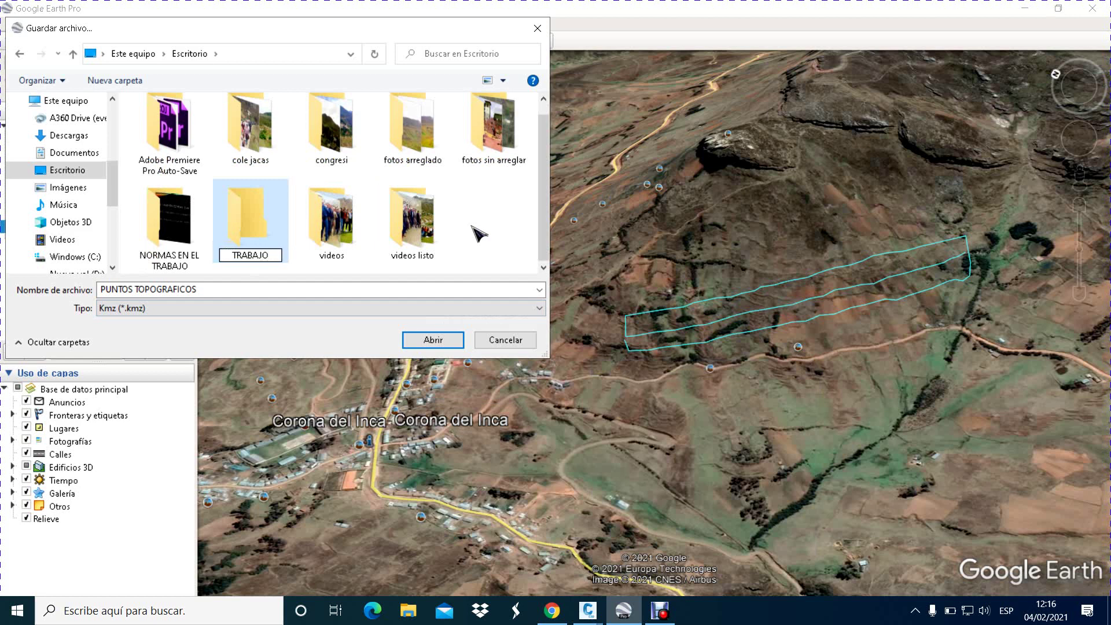
{"action": "key", "text": "Return"}
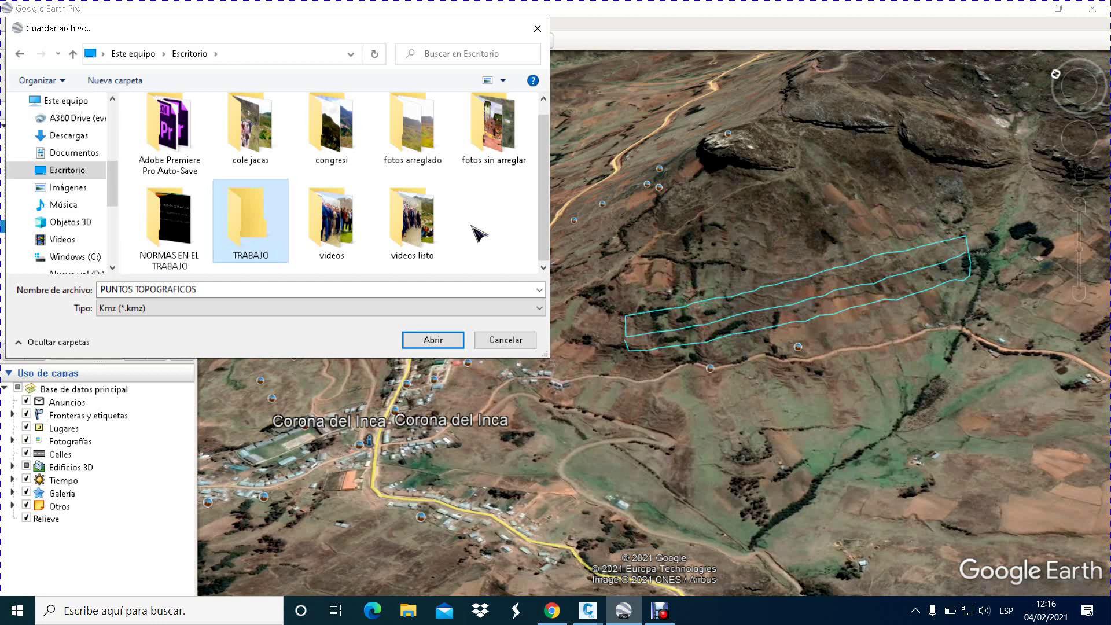
{"action": "double_click", "coordinate": [268, 227]}
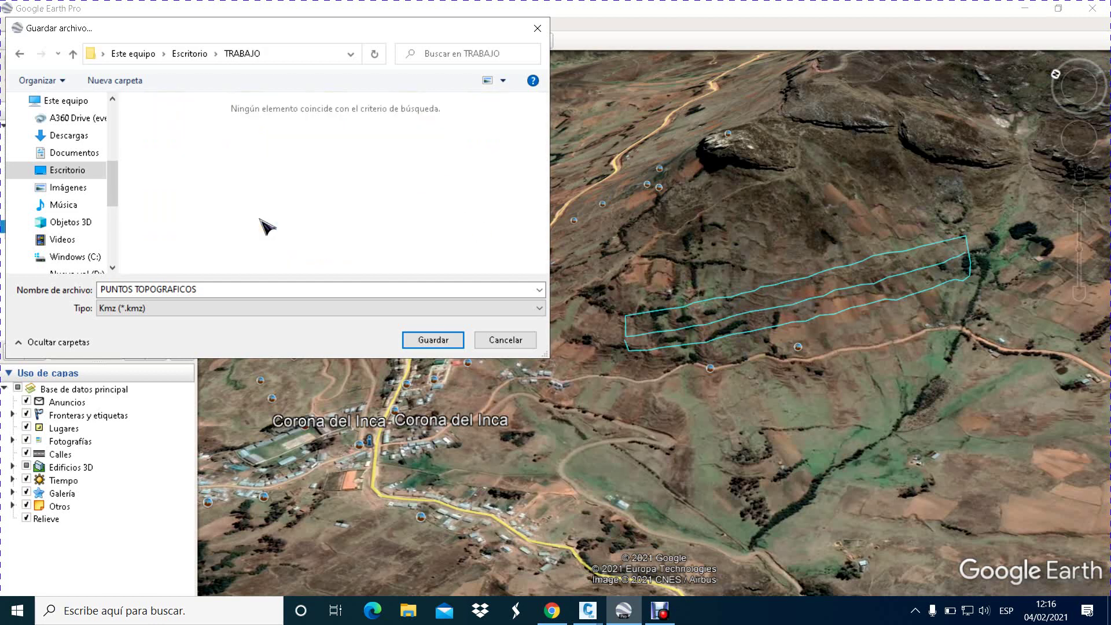
{"action": "left_click", "coordinate": [426, 341]}
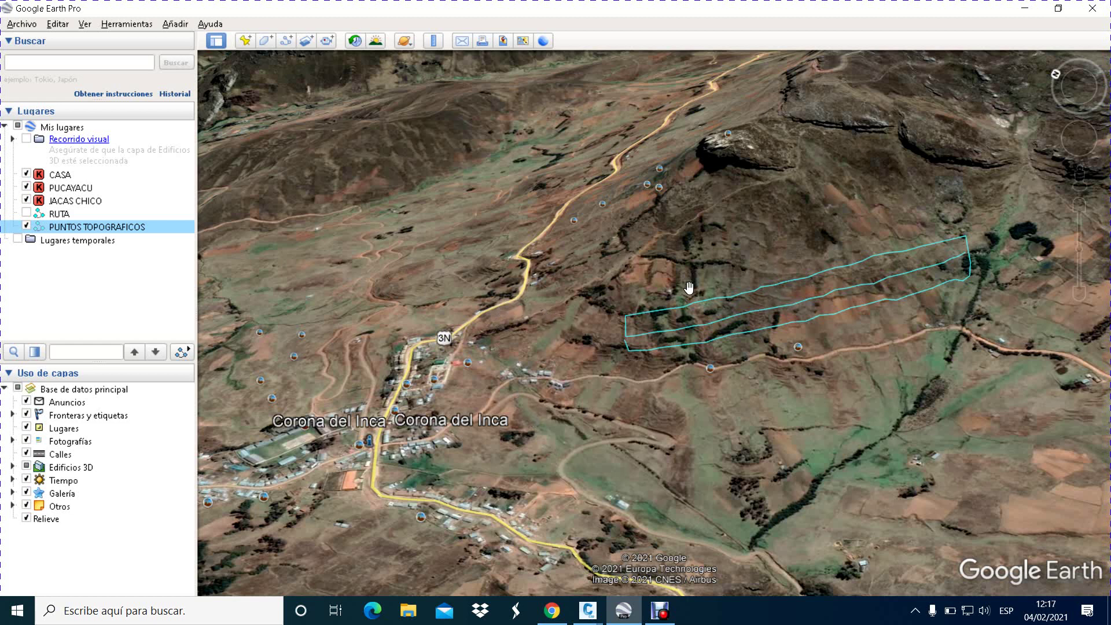
{"action": "scroll", "coordinate": [689, 288], "scroll_direction": "down", "scroll_amount": 2}
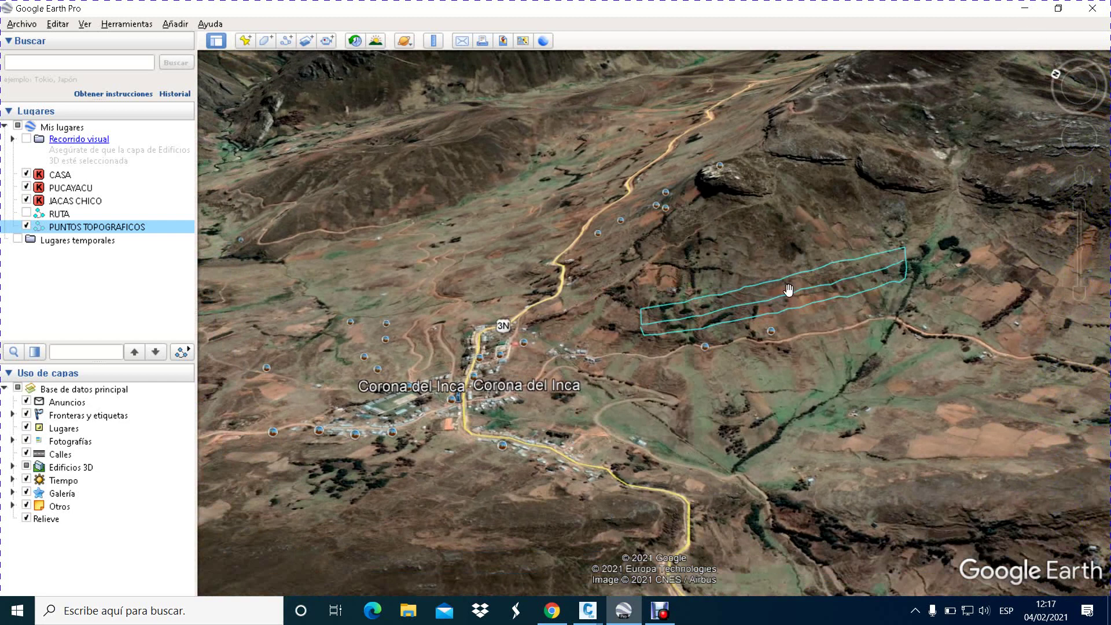
Step: In Chrome, search Google for 'gps visualizer elevation' using the recent-search suggestion
{"action": "mouse_move", "coordinate": [551, 610]}
{"action": "left_click", "coordinate": [559, 579]}
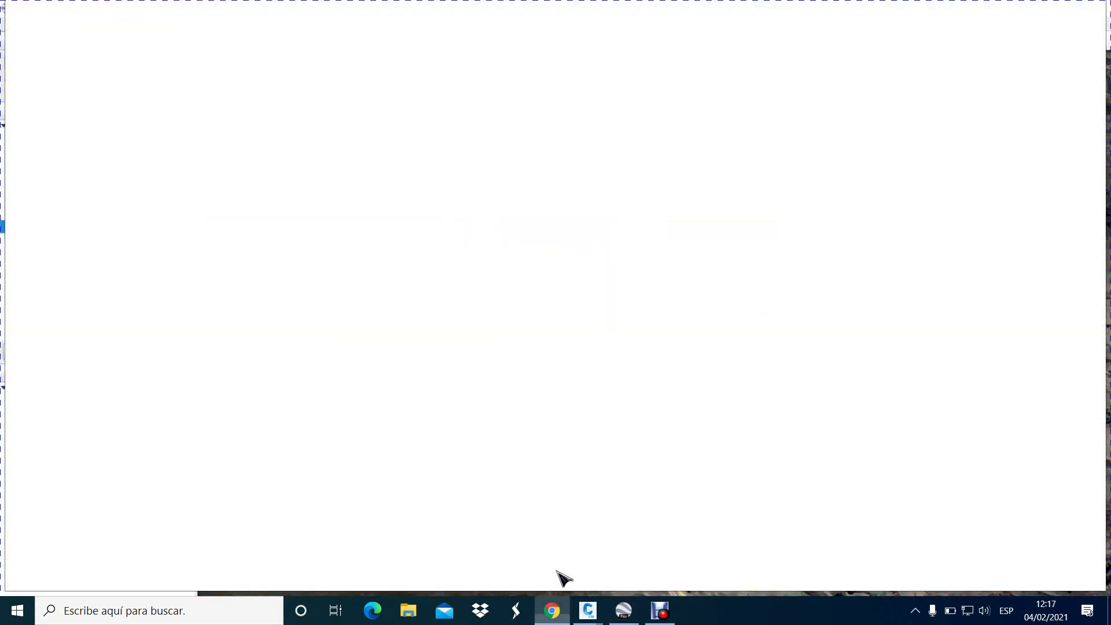
{"action": "left_click", "coordinate": [377, 318]}
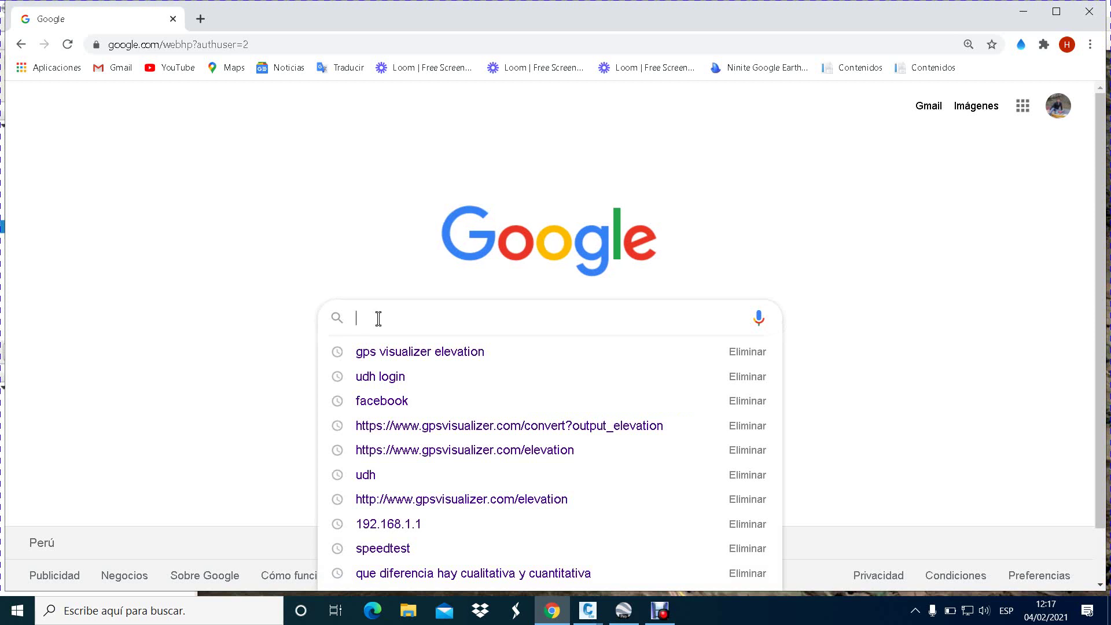
{"action": "left_click", "coordinate": [415, 353]}
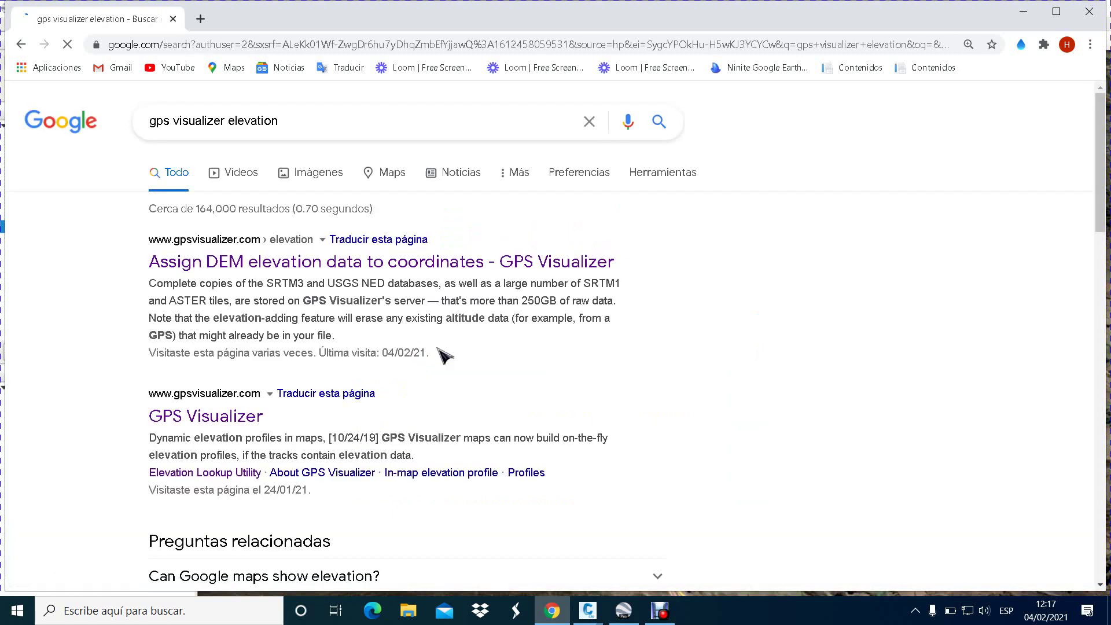
Step: Open GPS Visualizer's 'Assign DEM elevation data' page and dismiss the translation prompt
{"action": "left_click", "coordinate": [363, 272]}
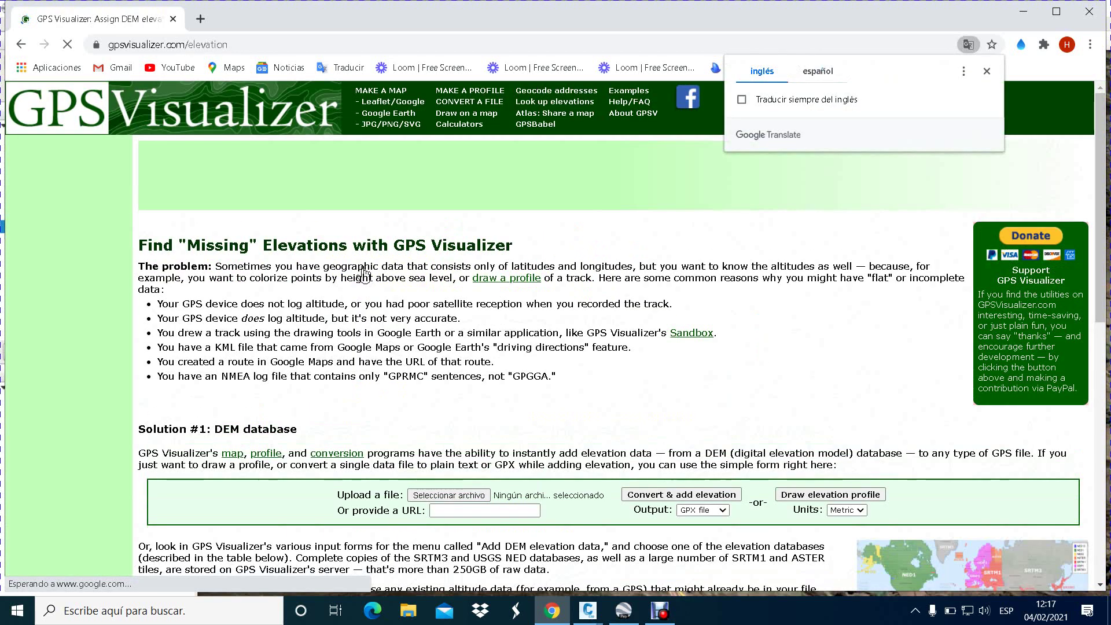
{"action": "left_click", "coordinate": [811, 74]}
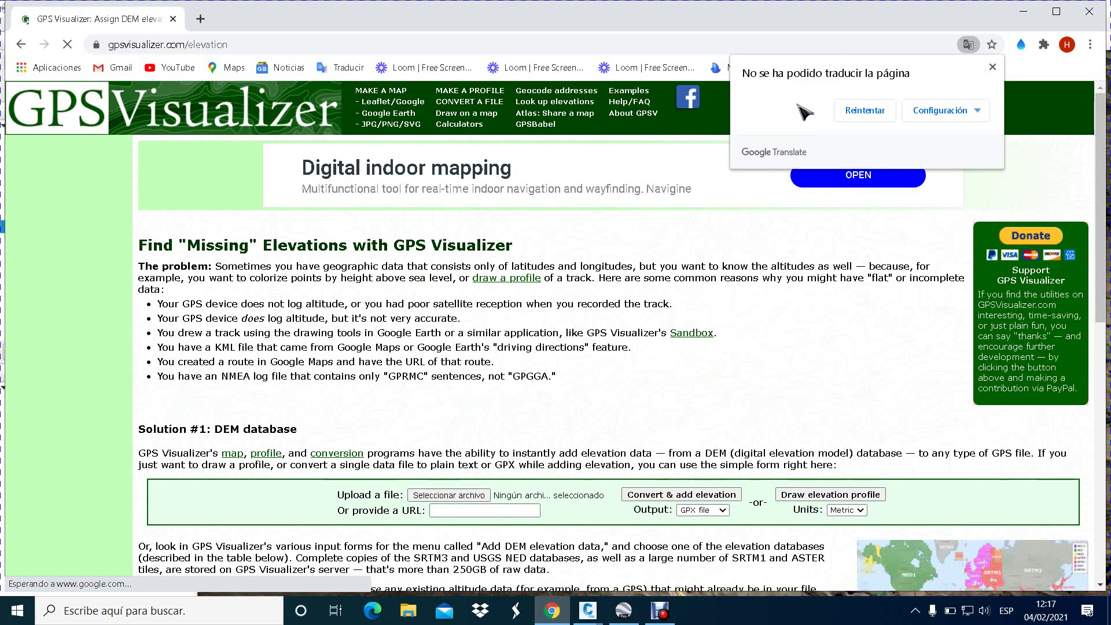
{"action": "left_click", "coordinate": [994, 68]}
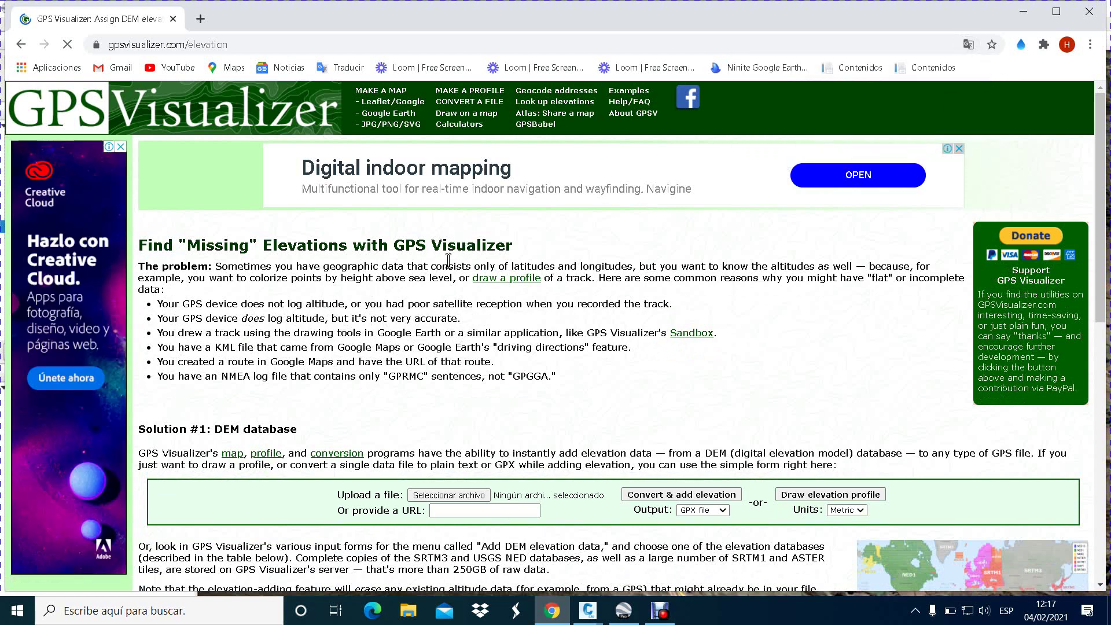
Step: Choose the PUNTOS TOPOGRAFICOS KMZ file from the TRABAJO folder for upload
{"action": "scroll", "coordinate": [448, 261], "scroll_direction": "down", "scroll_amount": 2}
{"action": "scroll", "coordinate": [449, 260], "scroll_direction": "down", "scroll_amount": 2}
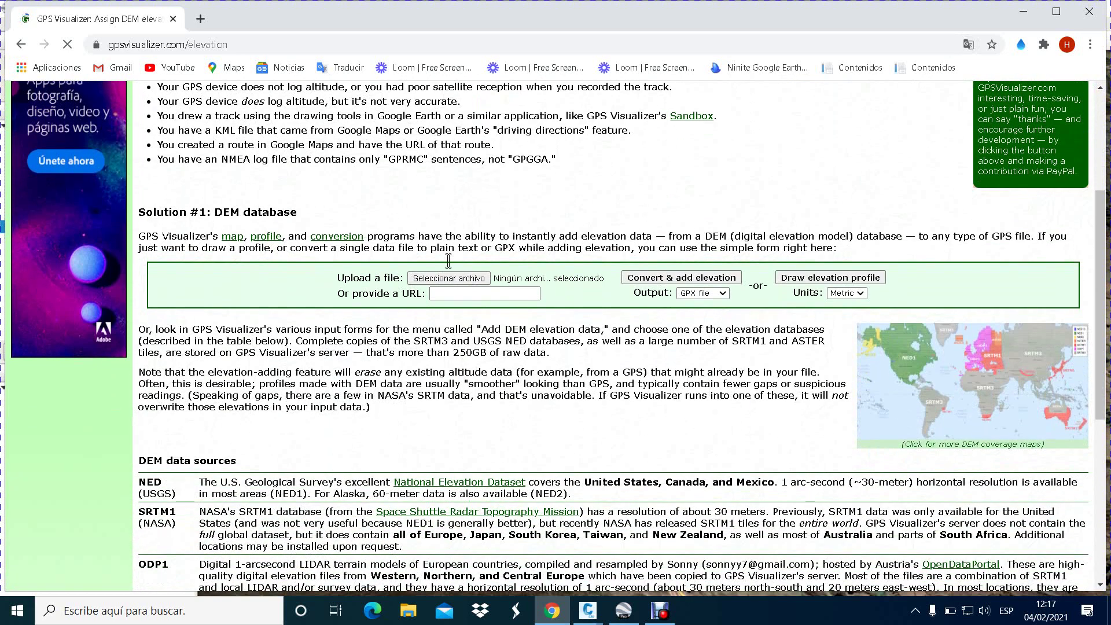
{"action": "scroll", "coordinate": [449, 261], "scroll_direction": "up", "scroll_amount": 2}
{"action": "scroll", "coordinate": [449, 260], "scroll_direction": "down", "scroll_amount": 2}
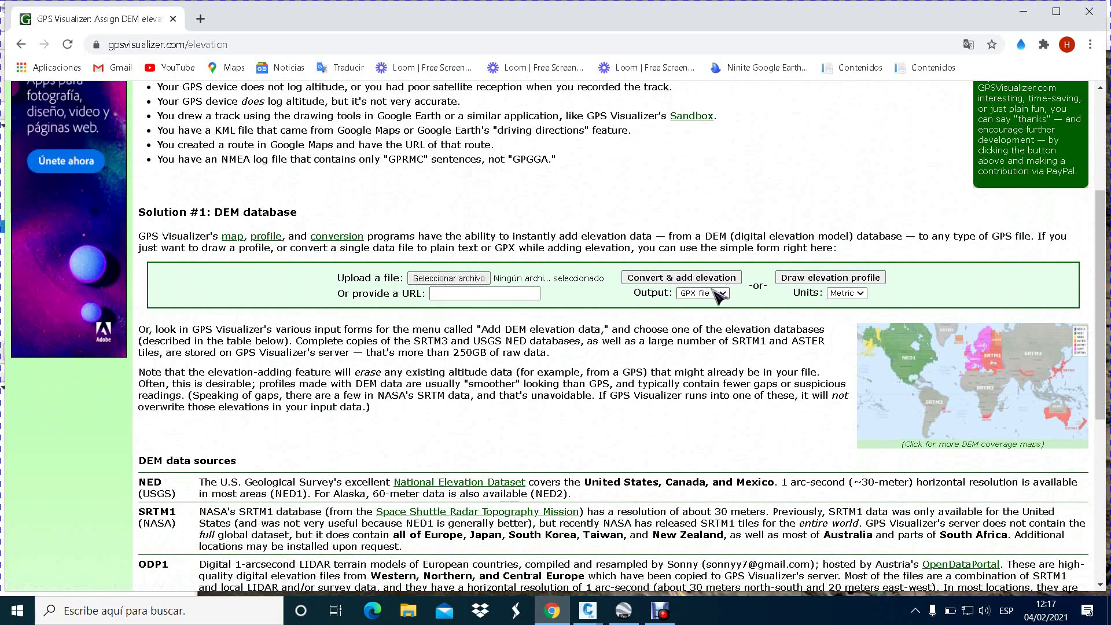
{"action": "left_click", "coordinate": [465, 279]}
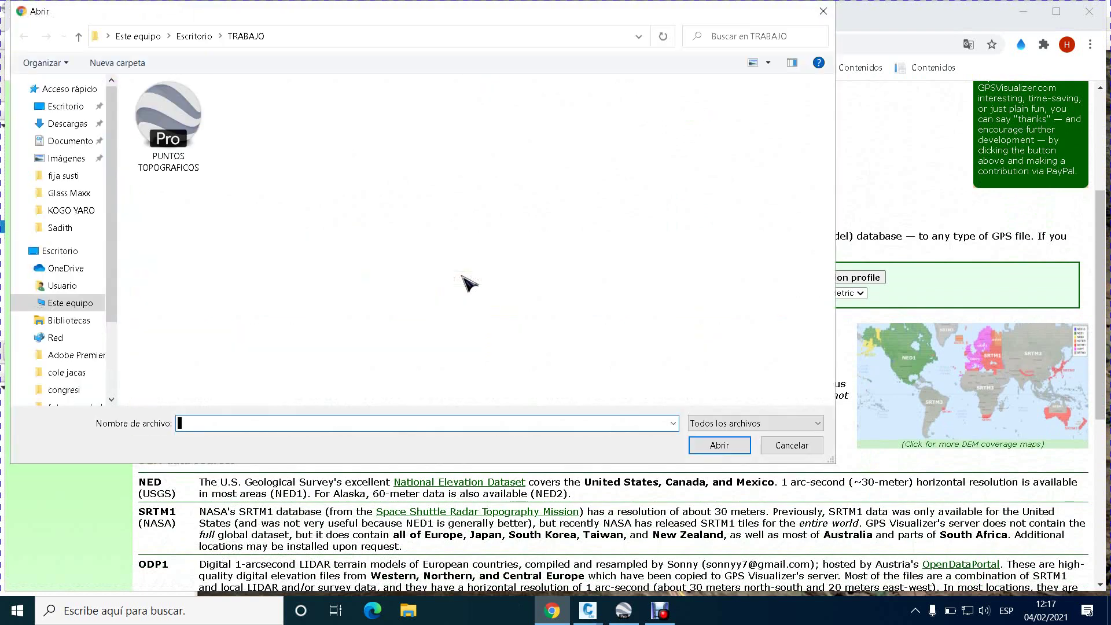
{"action": "left_click", "coordinate": [176, 118]}
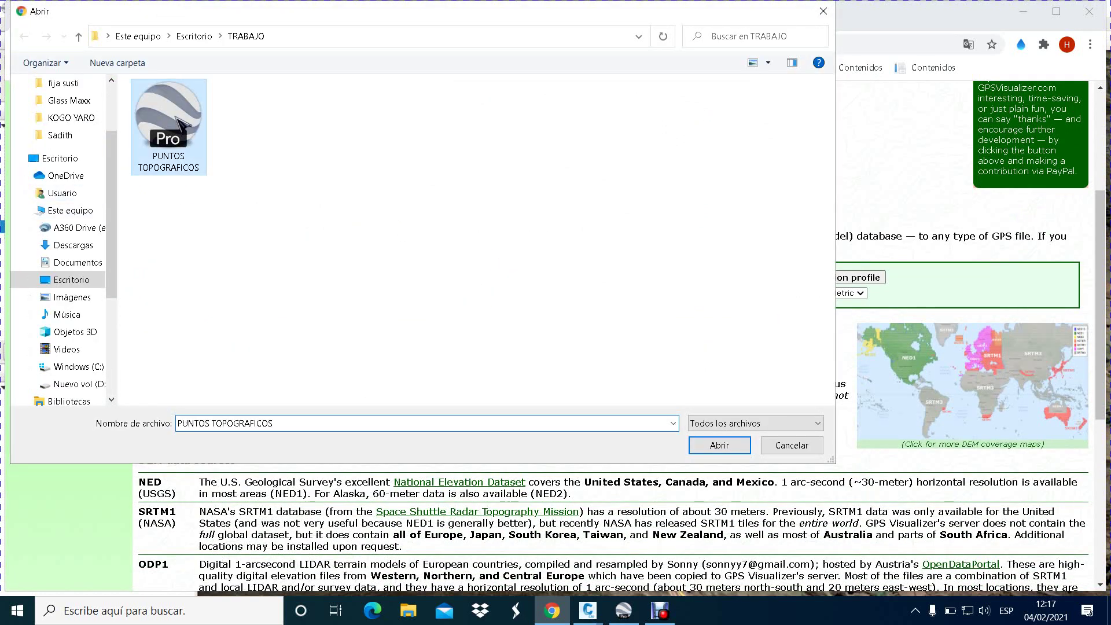
{"action": "left_click", "coordinate": [720, 446]}
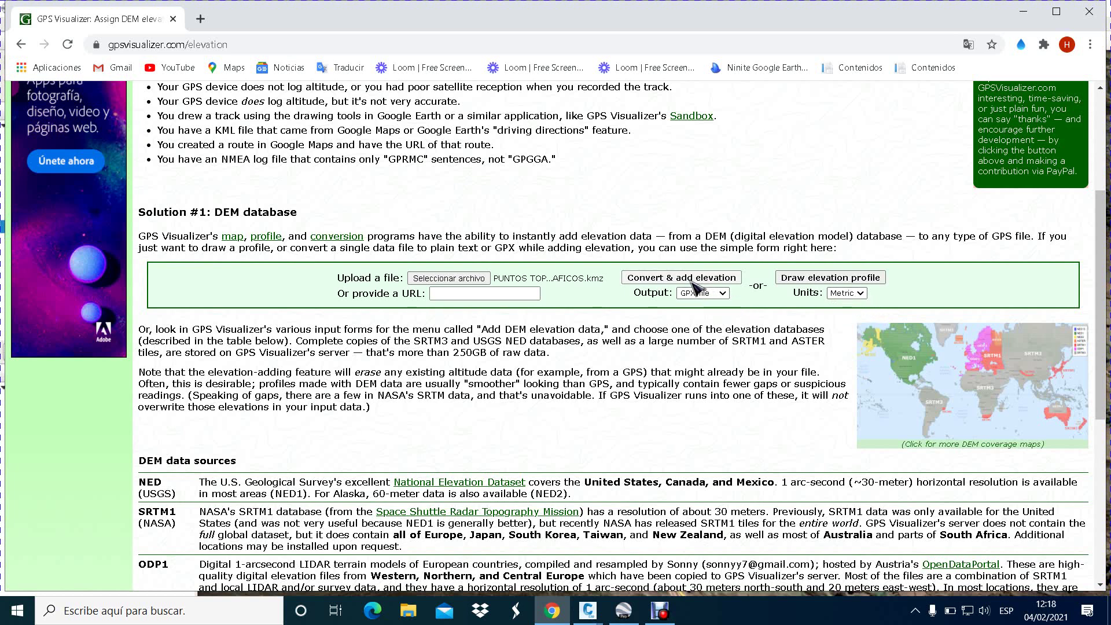
Step: Convert the uploaded KMZ to GPX with DEM elevation values added
{"action": "left_click", "coordinate": [695, 279]}
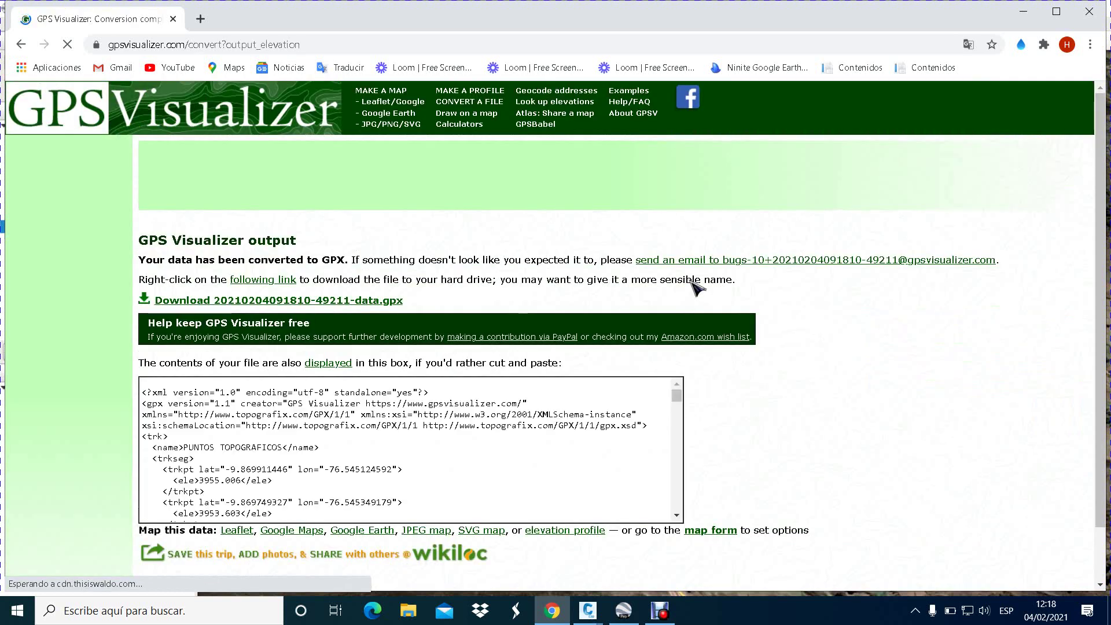
{"action": "scroll", "coordinate": [528, 331], "scroll_direction": "down", "scroll_amount": 1}
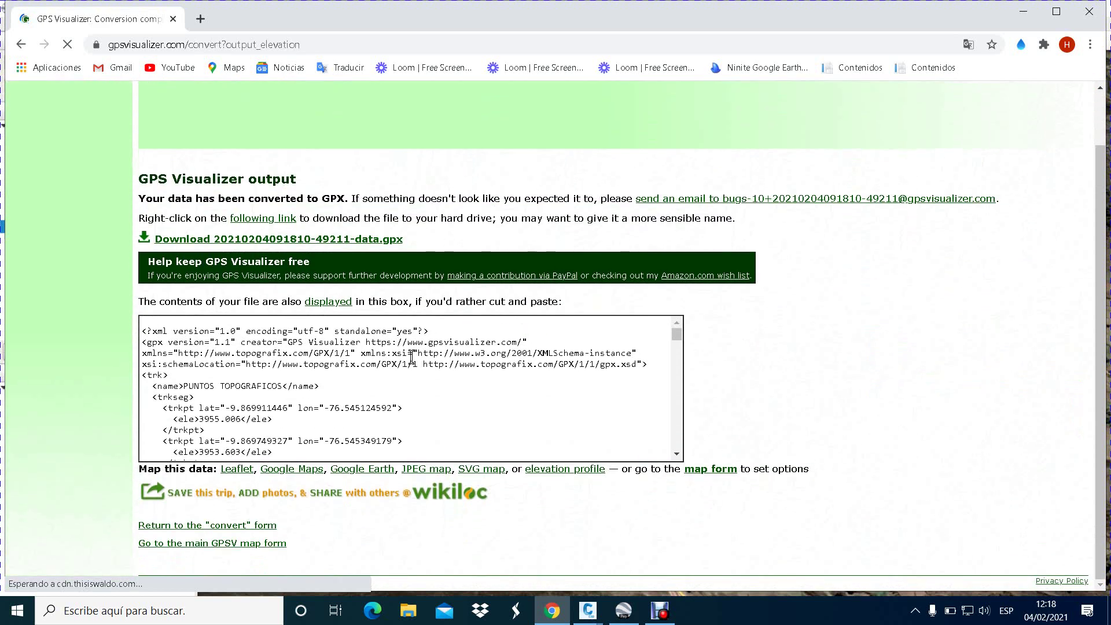
{"action": "scroll", "coordinate": [427, 385], "scroll_direction": "down", "scroll_amount": 3}
{"action": "scroll", "coordinate": [427, 385], "scroll_direction": "down", "scroll_amount": 3}
{"action": "scroll", "coordinate": [427, 385], "scroll_direction": "down", "scroll_amount": 3}
{"action": "scroll", "coordinate": [431, 385], "scroll_direction": "down", "scroll_amount": 3}
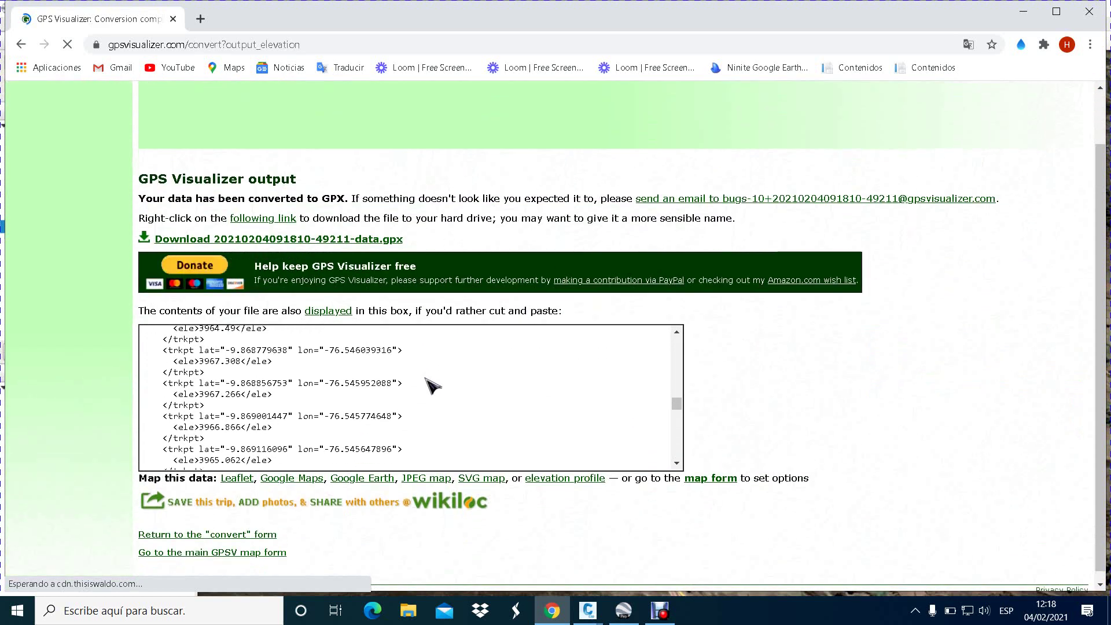
Step: Return to the top of the GPX output and download the '-data.gpx' file
{"action": "scroll", "coordinate": [431, 385], "scroll_direction": "up", "scroll_amount": 2}
{"action": "scroll", "coordinate": [431, 385], "scroll_direction": "up", "scroll_amount": 2}
{"action": "scroll", "coordinate": [431, 385], "scroll_direction": "up", "scroll_amount": 2}
{"action": "scroll", "coordinate": [431, 385], "scroll_direction": "up", "scroll_amount": 2}
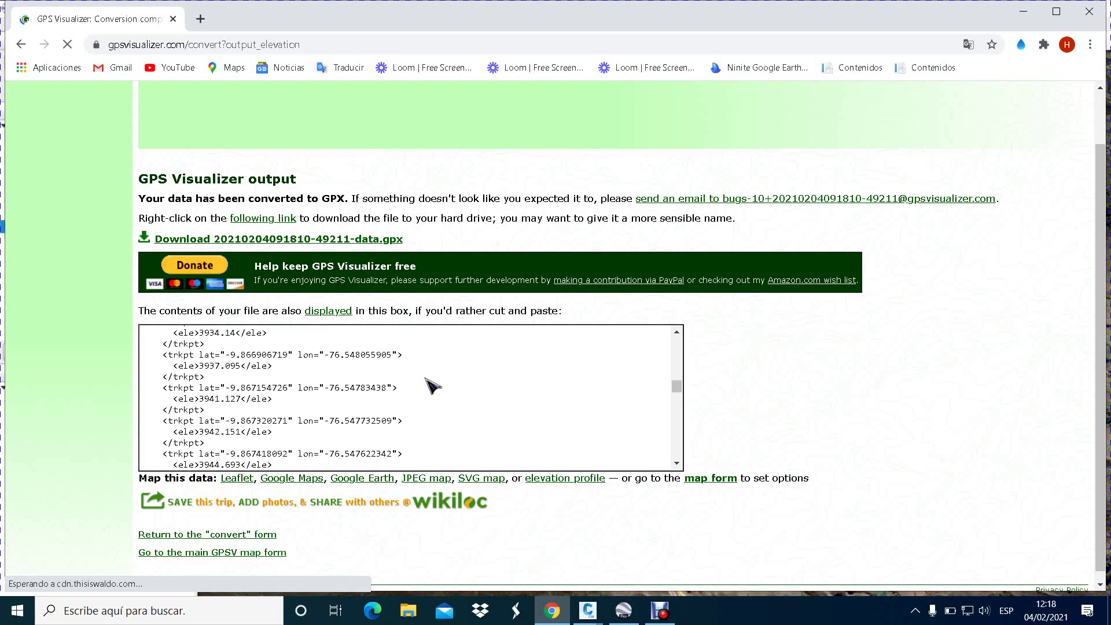
{"action": "scroll", "coordinate": [432, 384], "scroll_direction": "up", "scroll_amount": 3}
{"action": "scroll", "coordinate": [431, 385], "scroll_direction": "up", "scroll_amount": 3}
{"action": "scroll", "coordinate": [431, 385], "scroll_direction": "up", "scroll_amount": 3}
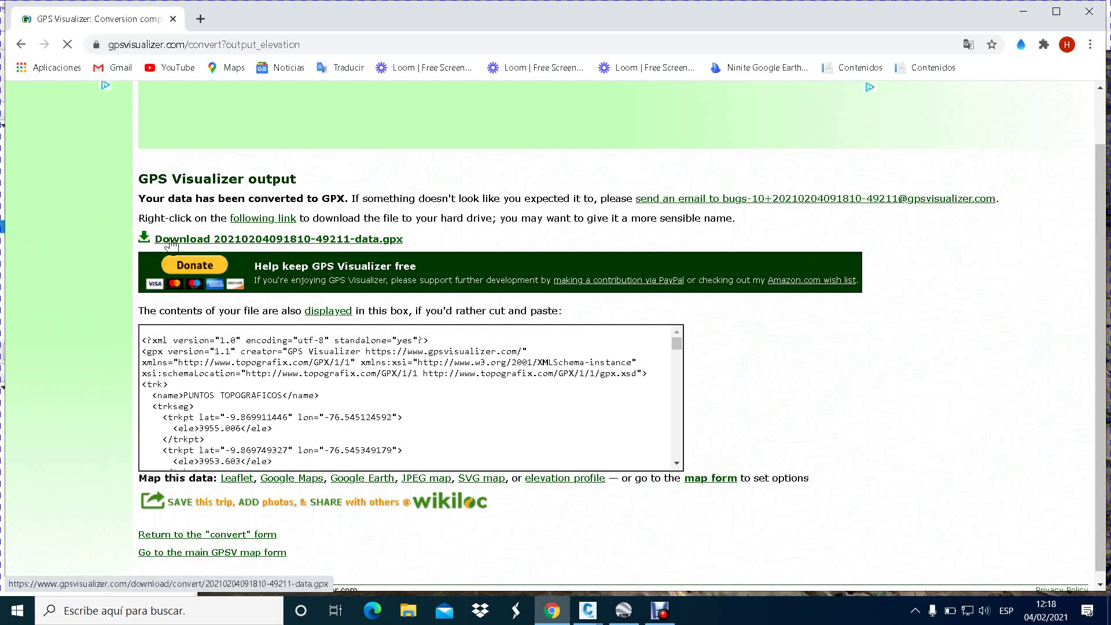
{"action": "left_click", "coordinate": [172, 240]}
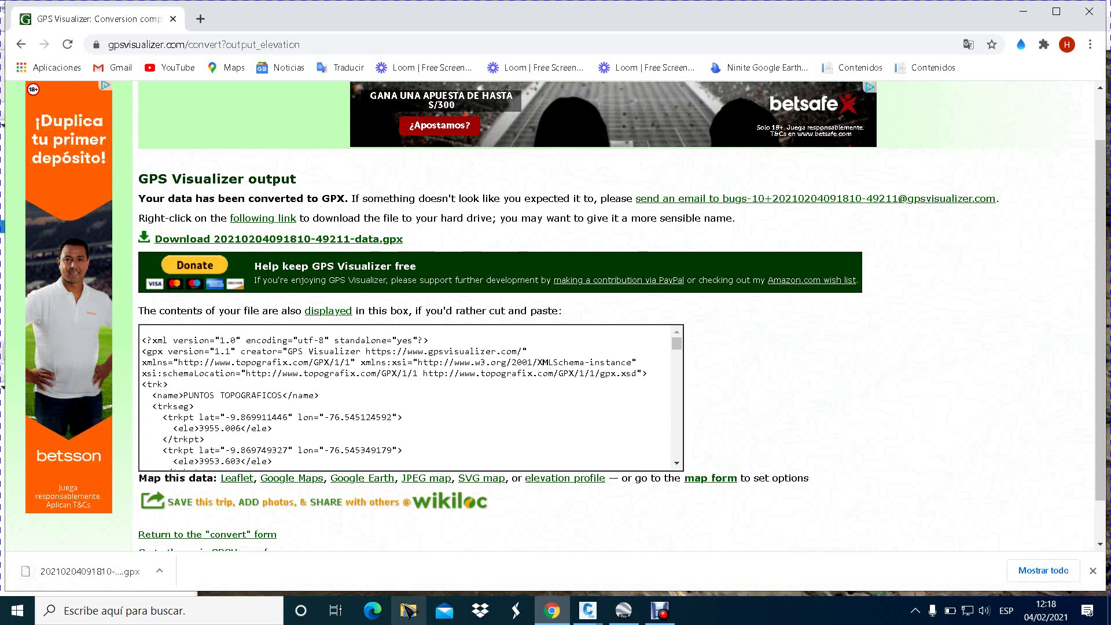
Step: Cut the downloaded GPX file from the Descargas folder in File Explorer
{"action": "left_click", "coordinate": [410, 611]}
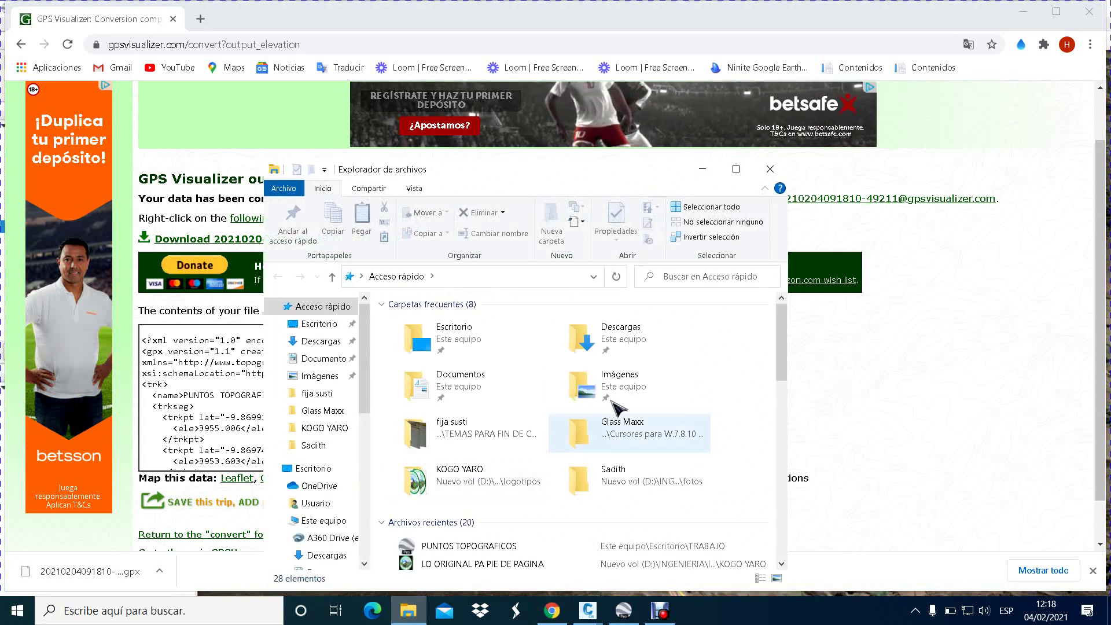
{"action": "left_click", "coordinate": [736, 168]}
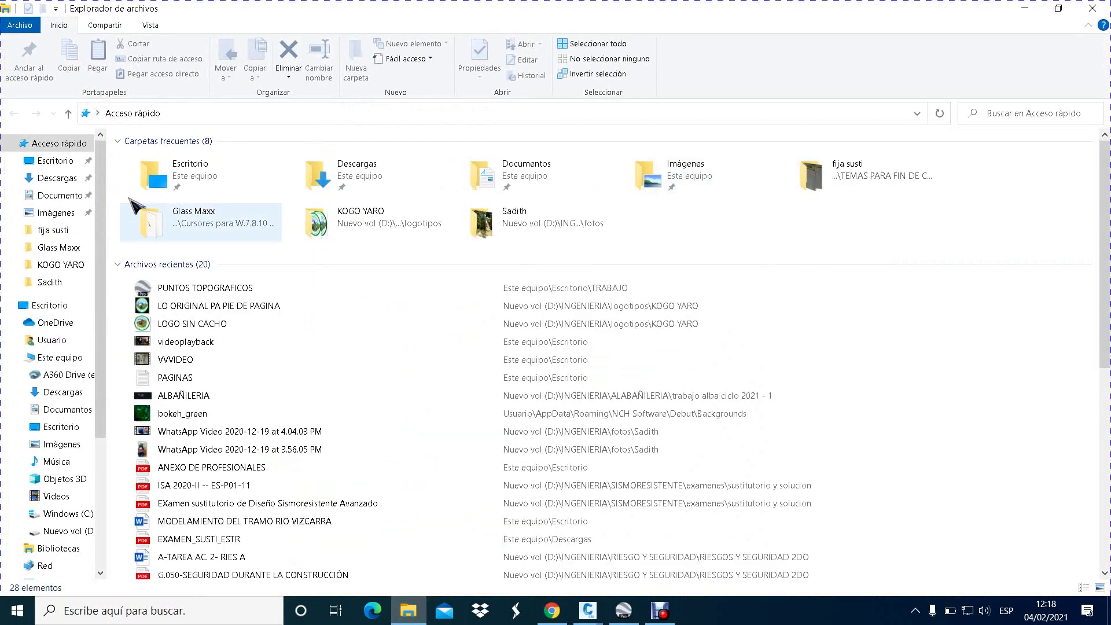
{"action": "left_click", "coordinate": [61, 179]}
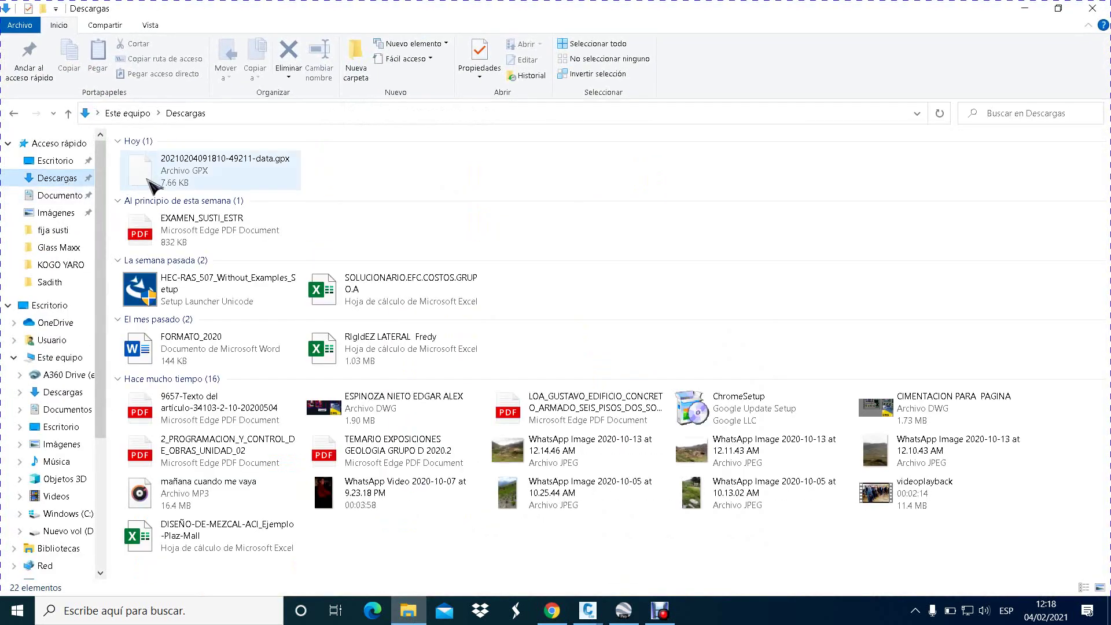
{"action": "right_click", "coordinate": [201, 179]}
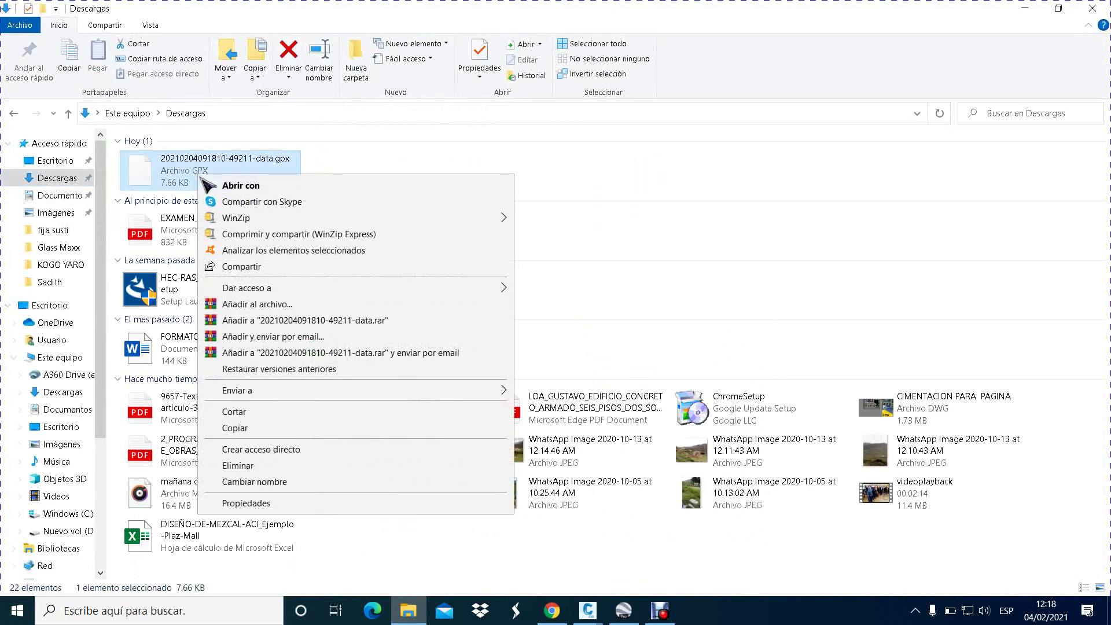
{"action": "left_click", "coordinate": [266, 414]}
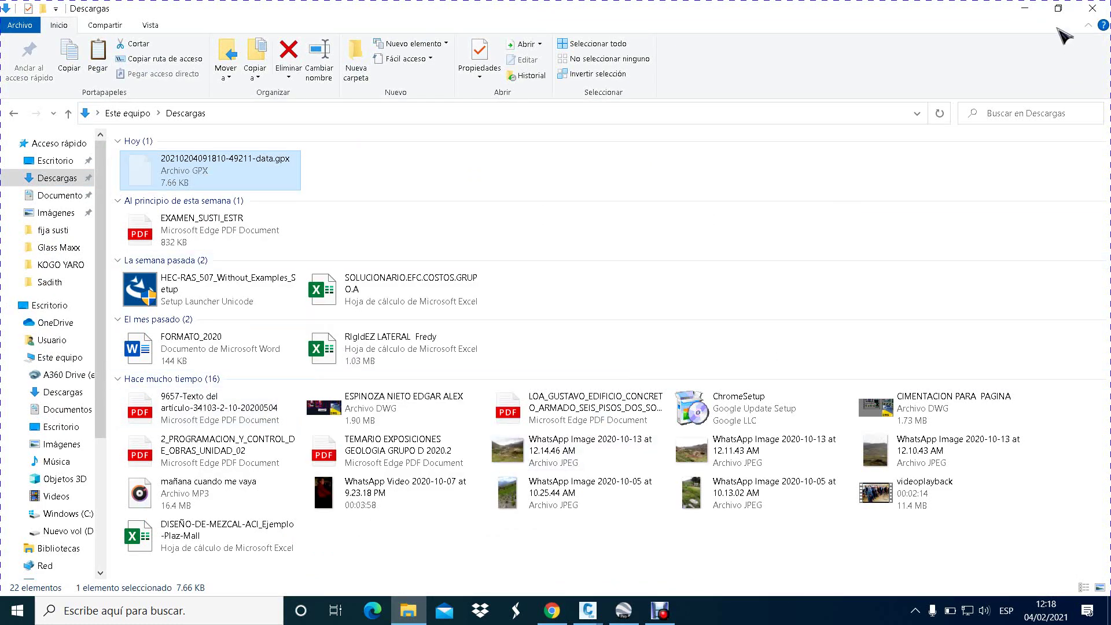
Step: Paste the GPX file into the desktop TRABAJO folder beside PUNTOS TOPOGRAFICOS
{"action": "left_click", "coordinate": [1032, 11]}
{"action": "left_click", "coordinate": [1030, 15]}
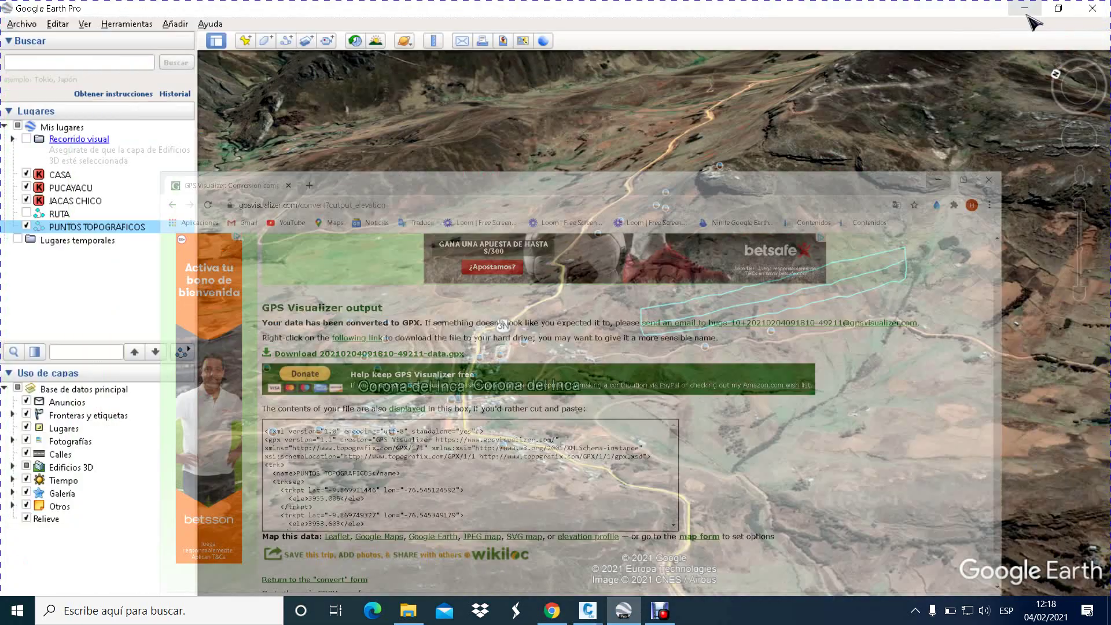
{"action": "left_click", "coordinate": [1029, 15]}
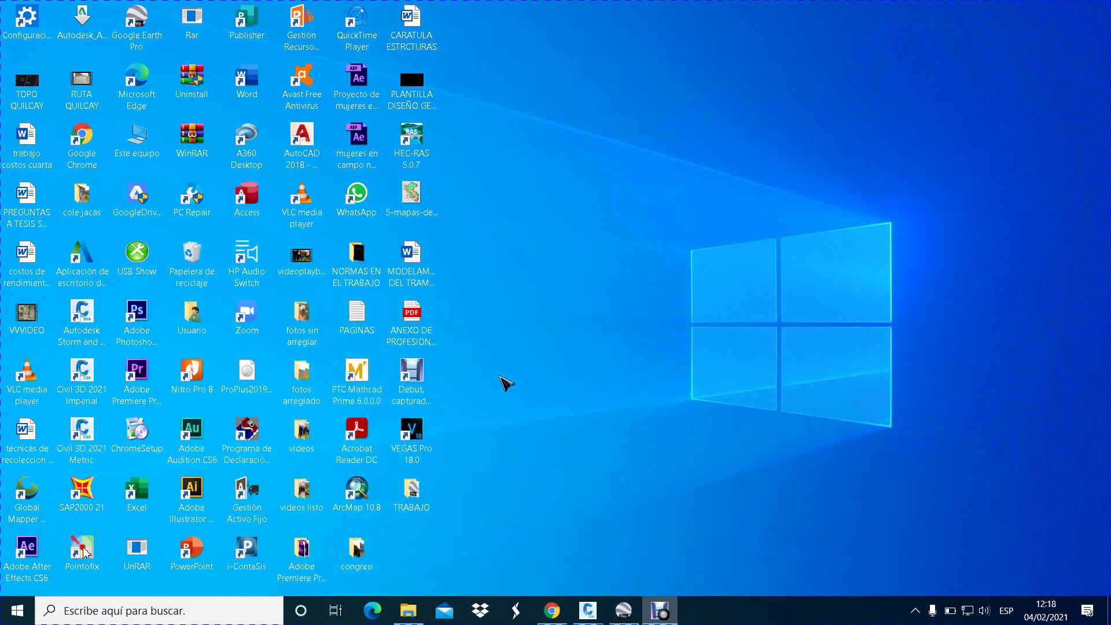
{"action": "double_click", "coordinate": [412, 491]}
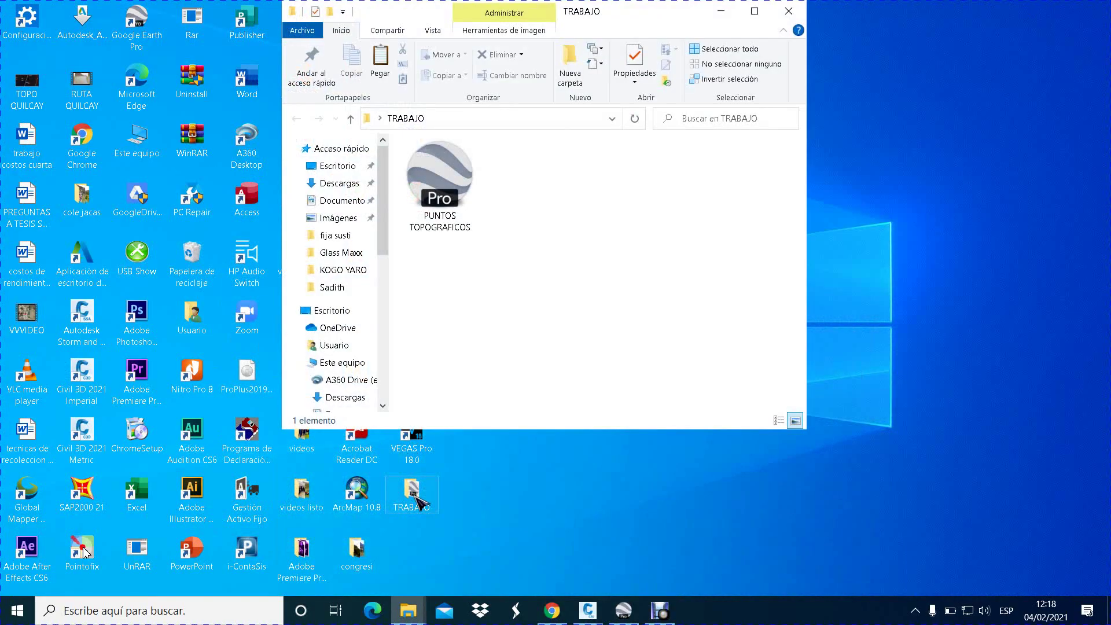
{"action": "left_click", "coordinate": [755, 11]}
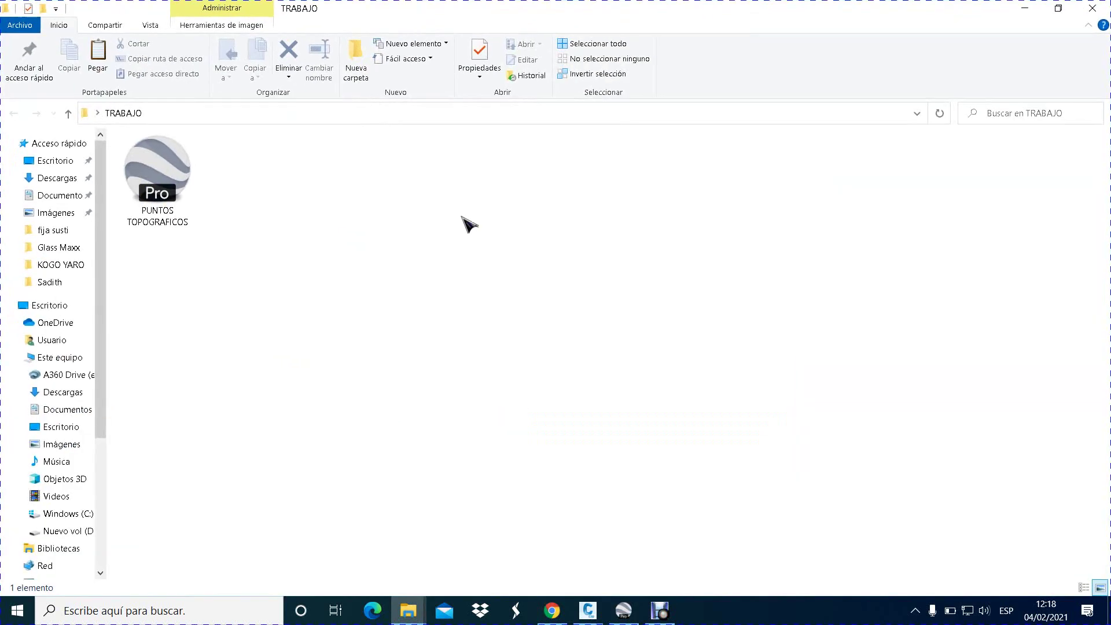
{"action": "right_click", "coordinate": [319, 272]}
{"action": "left_click", "coordinate": [347, 367]}
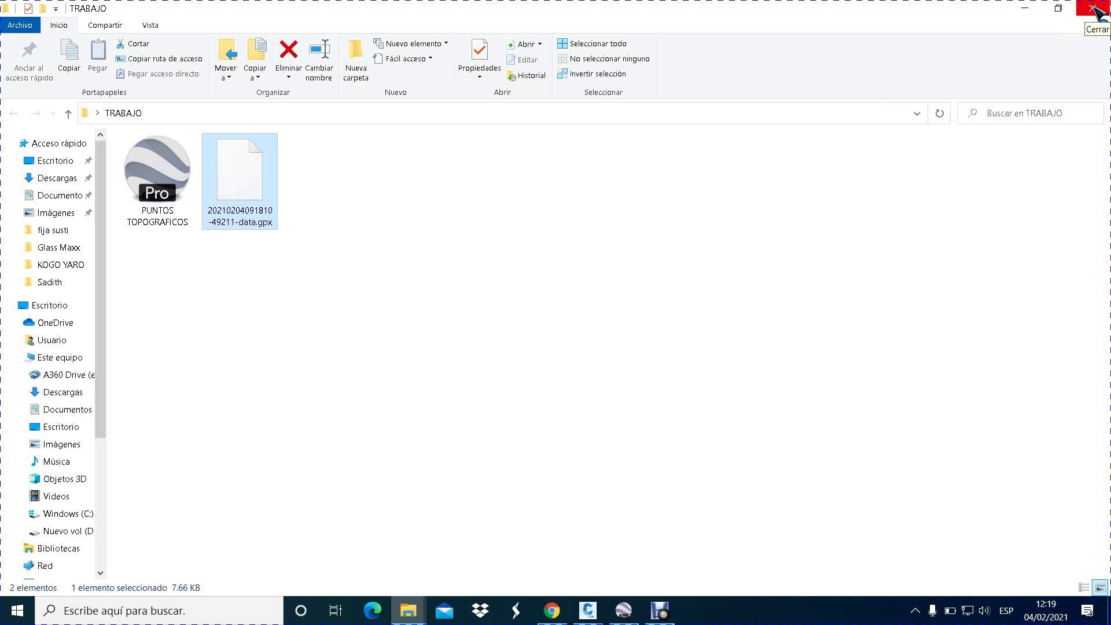
Step: Close TRABAJO, start ArcMap with a blank map, and bring up the Layers data frame menu
{"action": "left_click", "coordinate": [1096, 10]}
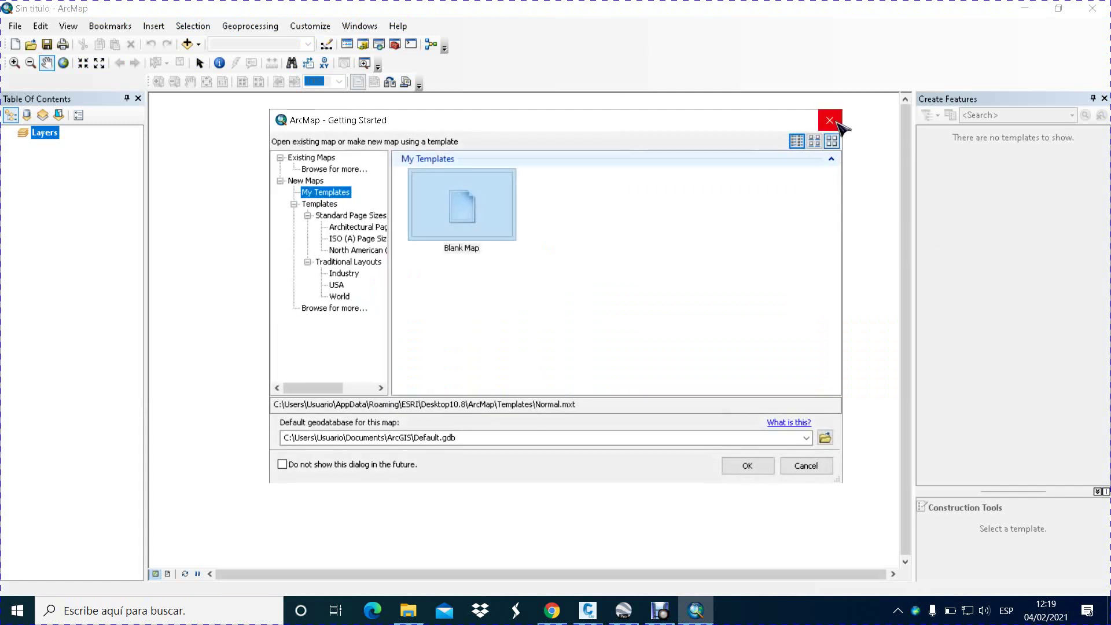
{"action": "left_click", "coordinate": [831, 121]}
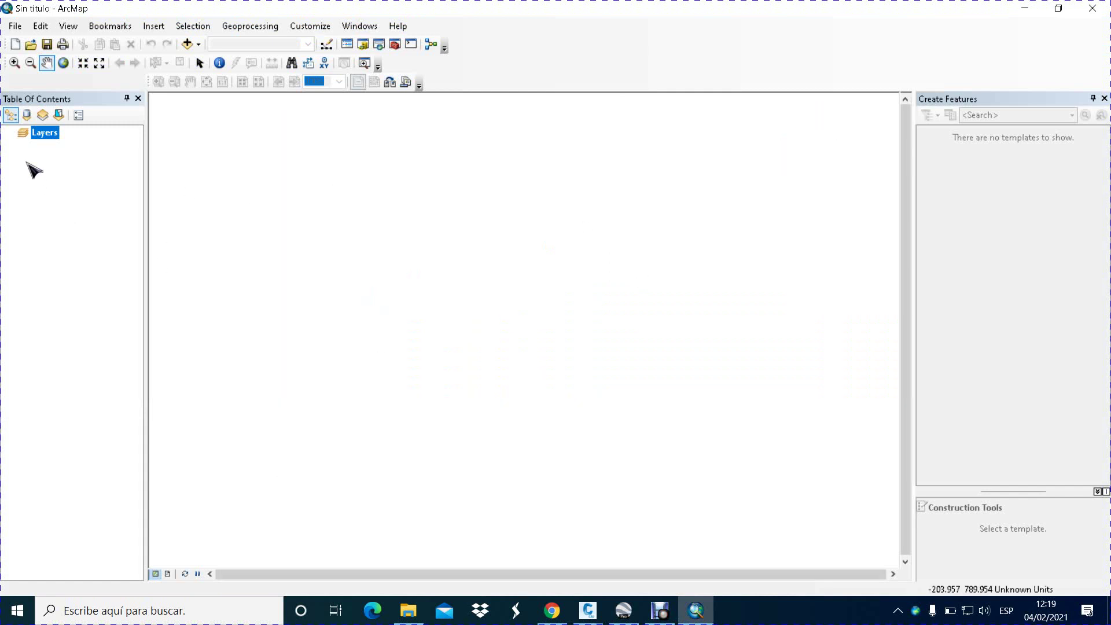
{"action": "right_click", "coordinate": [49, 138]}
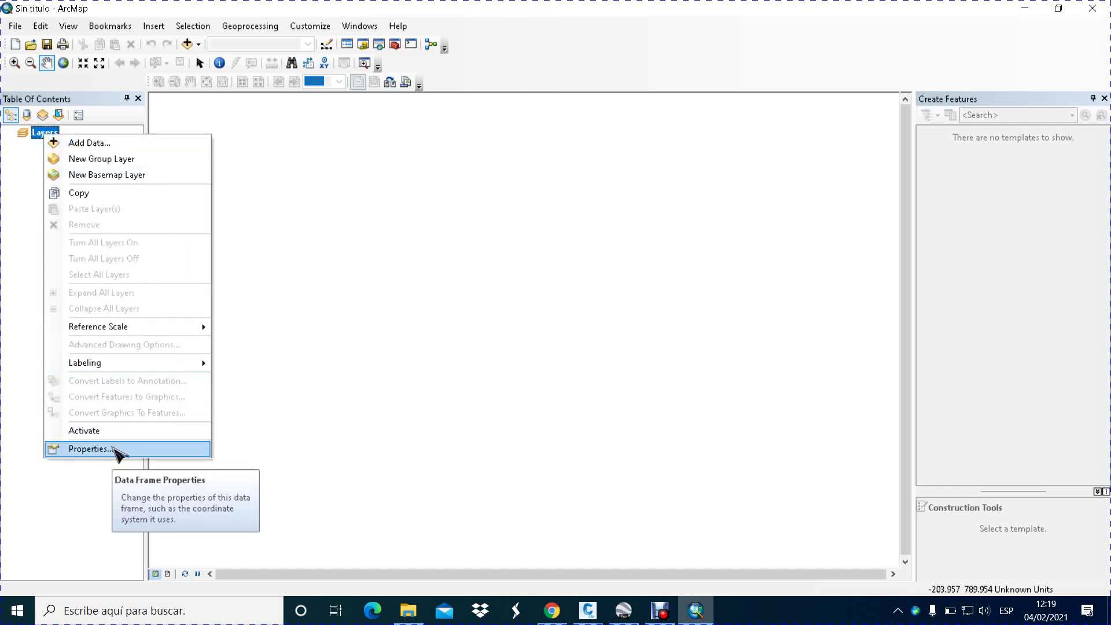
Step: In Layers data frame properties, browse Projected > UTM > WGS 1984 > Southern Hemisphere
{"action": "left_click", "coordinate": [93, 450]}
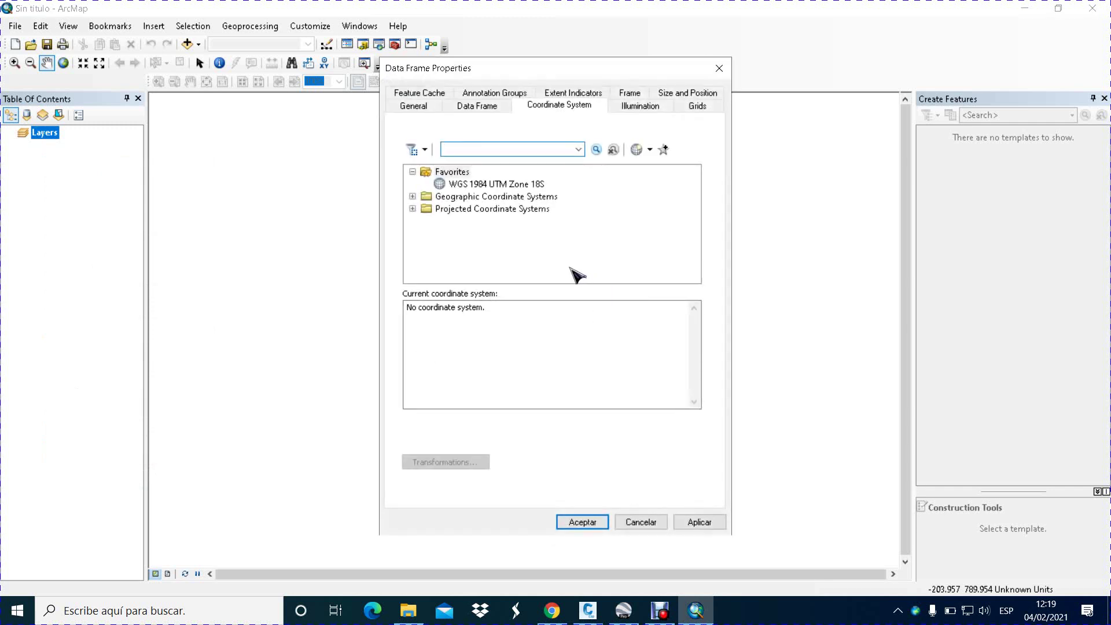
{"action": "left_click", "coordinate": [475, 185]}
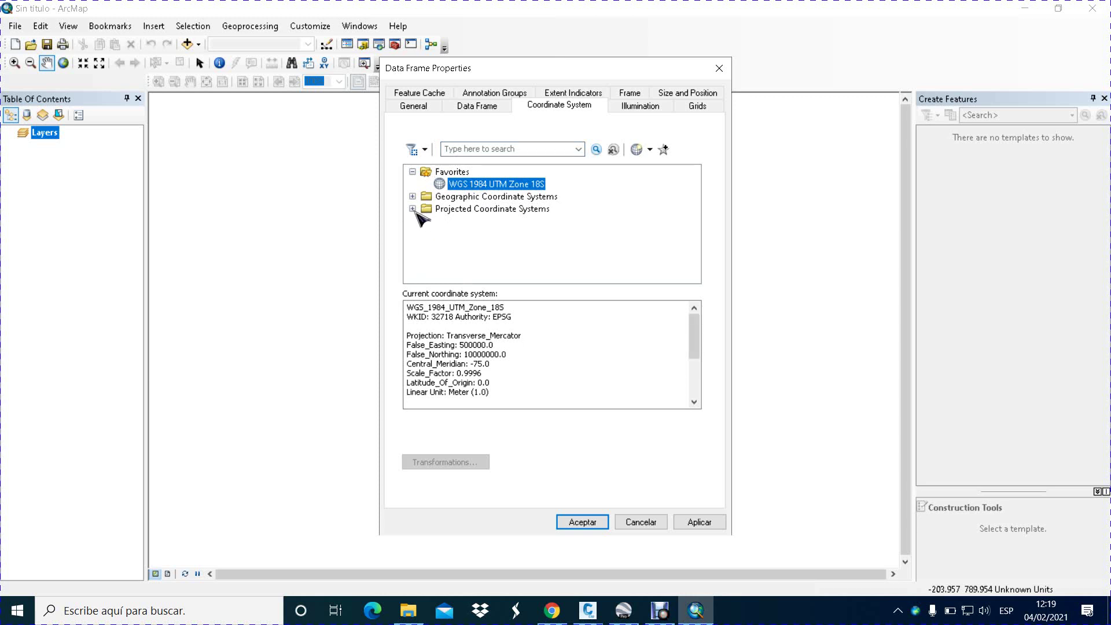
{"action": "left_click", "coordinate": [412, 209]}
{"action": "scroll", "coordinate": [457, 226], "scroll_direction": "down", "scroll_amount": 2}
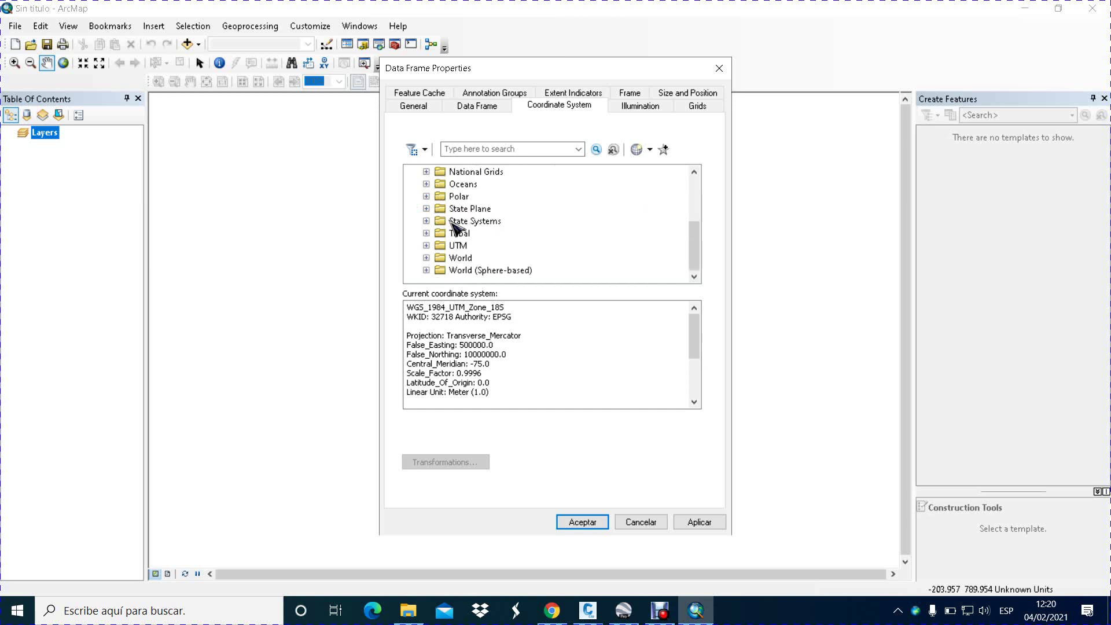
{"action": "left_click", "coordinate": [426, 246]}
{"action": "scroll", "coordinate": [433, 250], "scroll_direction": "down", "scroll_amount": 2}
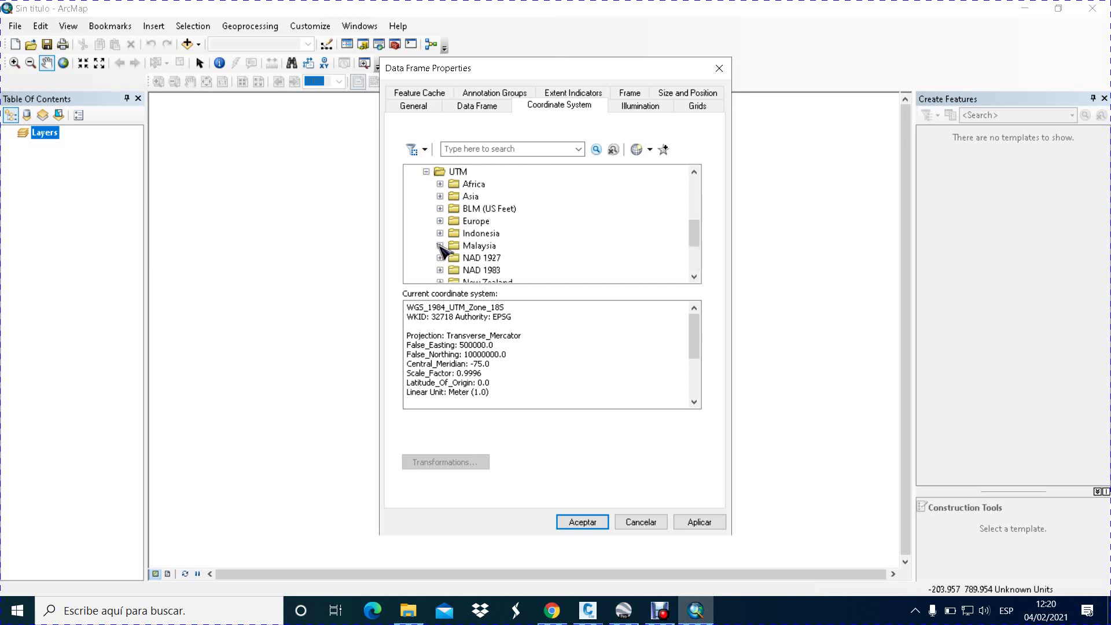
{"action": "scroll", "coordinate": [471, 248], "scroll_direction": "down", "scroll_amount": 1}
{"action": "scroll", "coordinate": [470, 247], "scroll_direction": "down", "scroll_amount": 1}
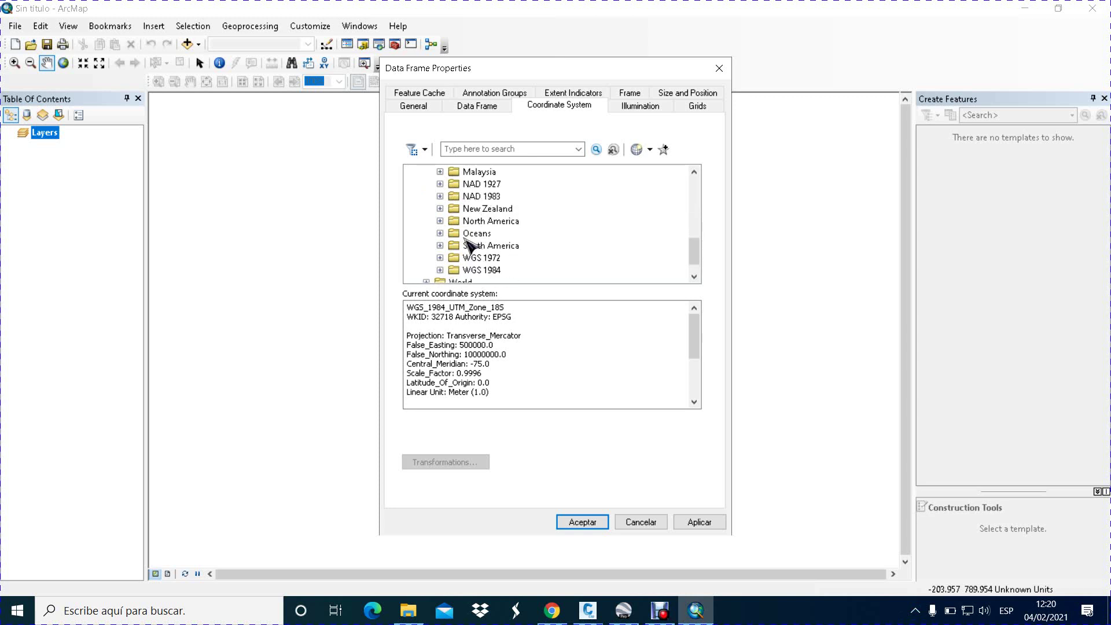
{"action": "scroll", "coordinate": [466, 224], "scroll_direction": "down", "scroll_amount": 1}
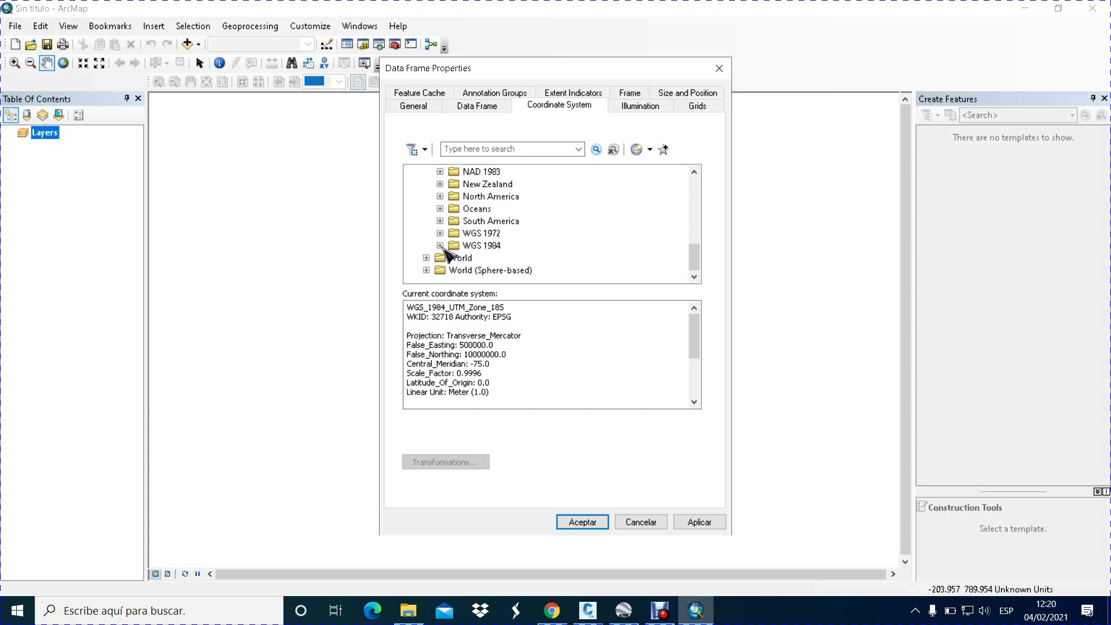
{"action": "left_click", "coordinate": [442, 246]}
{"action": "scroll", "coordinate": [487, 253], "scroll_direction": "down", "scroll_amount": 1}
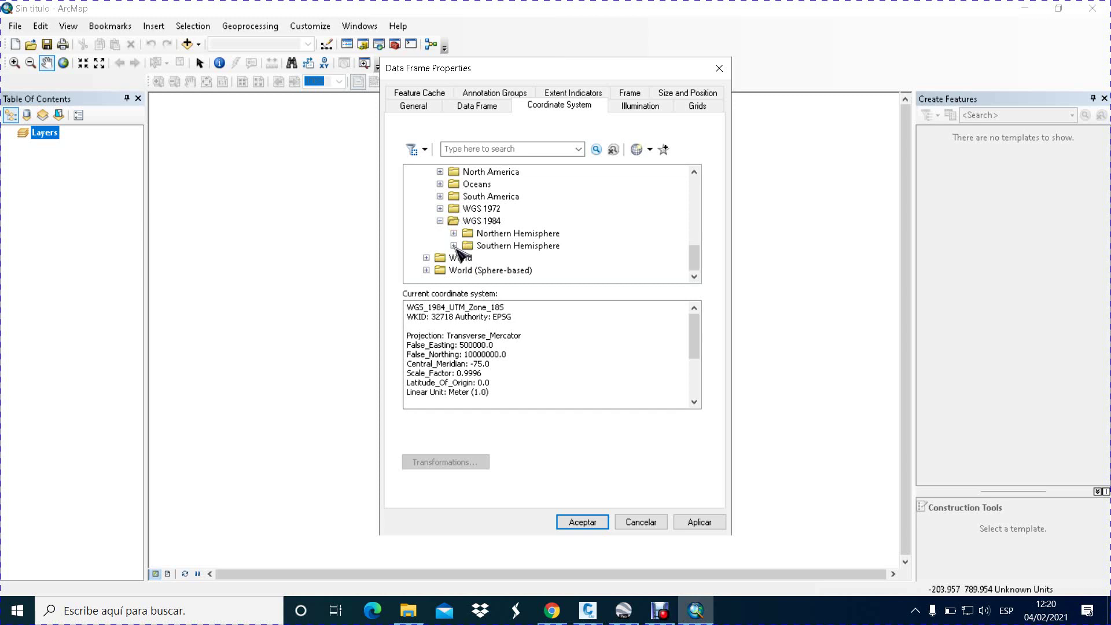
{"action": "left_click", "coordinate": [455, 246]}
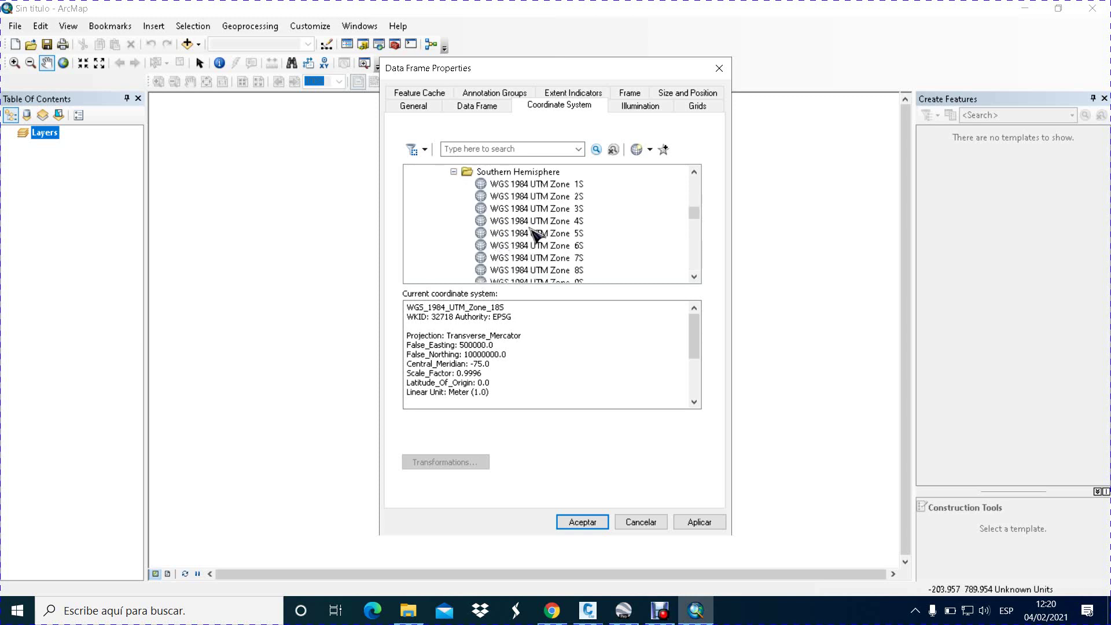
Step: Locate and select WGS 1984 UTM Zone 18S in the southern hemisphere zone list
{"action": "scroll", "coordinate": [538, 242], "scroll_direction": "down", "scroll_amount": 2}
{"action": "scroll", "coordinate": [538, 242], "scroll_direction": "down", "scroll_amount": 1}
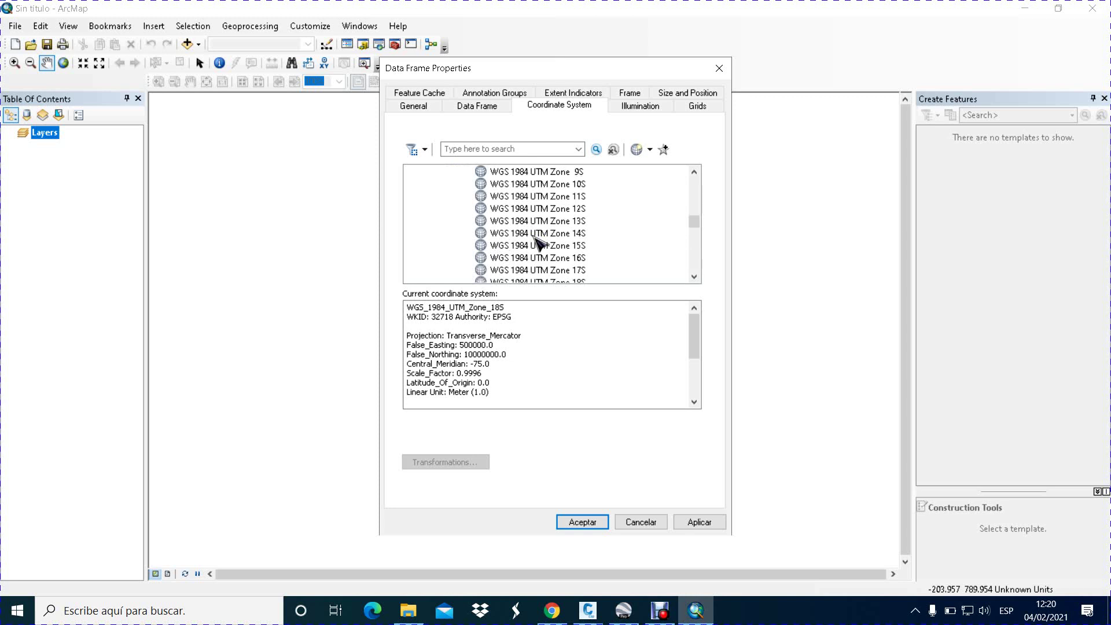
{"action": "scroll", "coordinate": [538, 242], "scroll_direction": "down", "scroll_amount": 2}
{"action": "scroll", "coordinate": [538, 242], "scroll_direction": "down", "scroll_amount": 3}
{"action": "scroll", "coordinate": [535, 238], "scroll_direction": "down", "scroll_amount": 2}
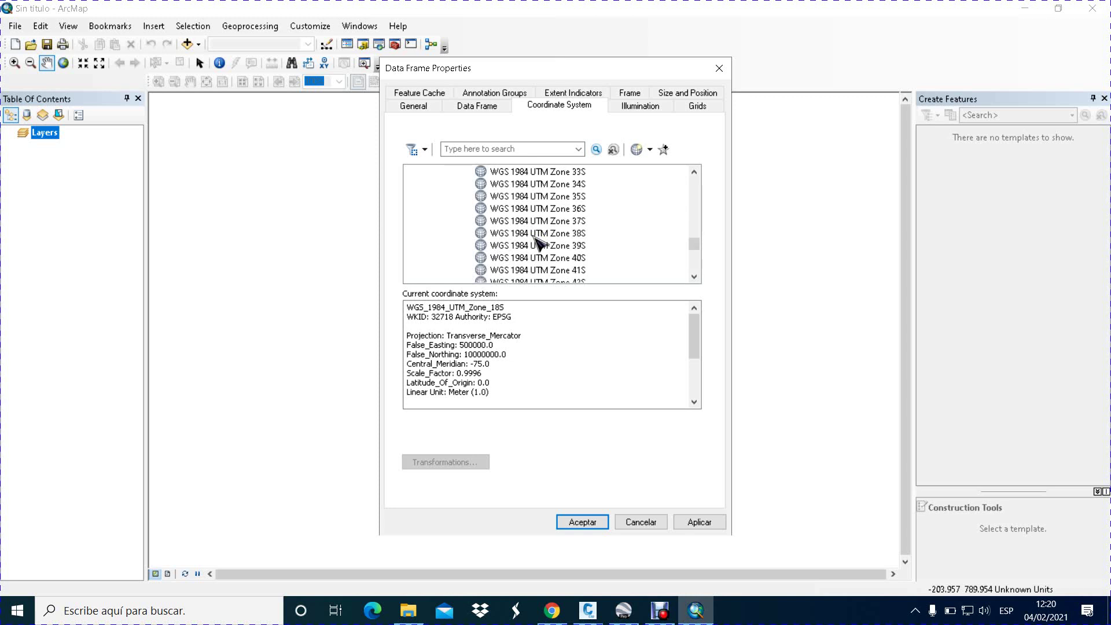
{"action": "scroll", "coordinate": [535, 239], "scroll_direction": "down", "scroll_amount": 1}
{"action": "scroll", "coordinate": [536, 238], "scroll_direction": "down", "scroll_amount": 1}
{"action": "scroll", "coordinate": [535, 239], "scroll_direction": "up", "scroll_amount": 4}
{"action": "scroll", "coordinate": [537, 242], "scroll_direction": "up", "scroll_amount": 4}
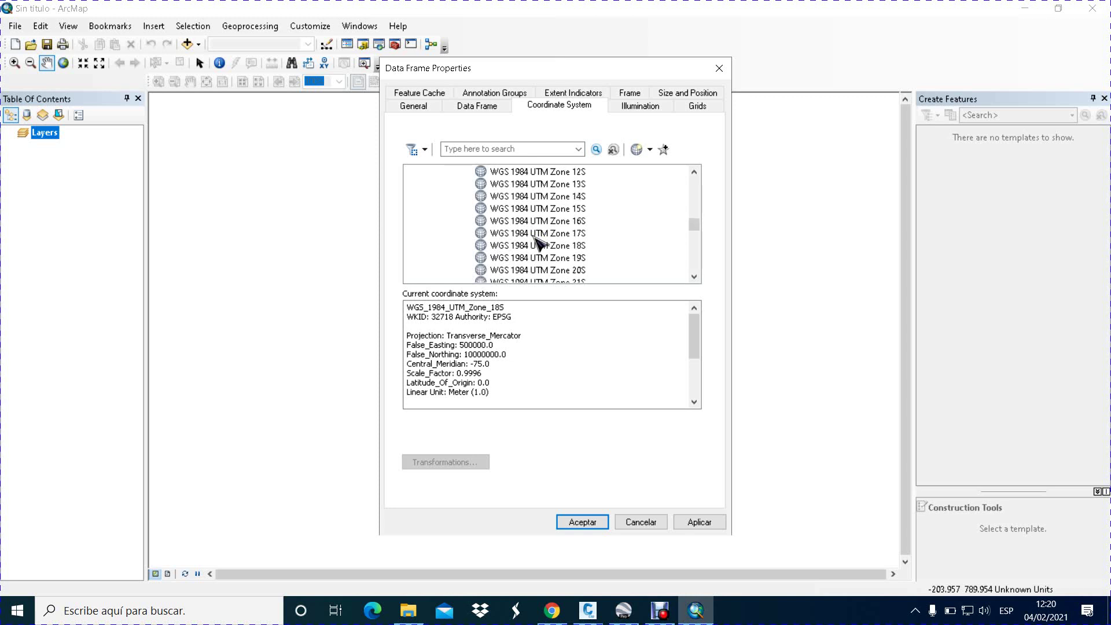
{"action": "scroll", "coordinate": [538, 242], "scroll_direction": "up", "scroll_amount": 4}
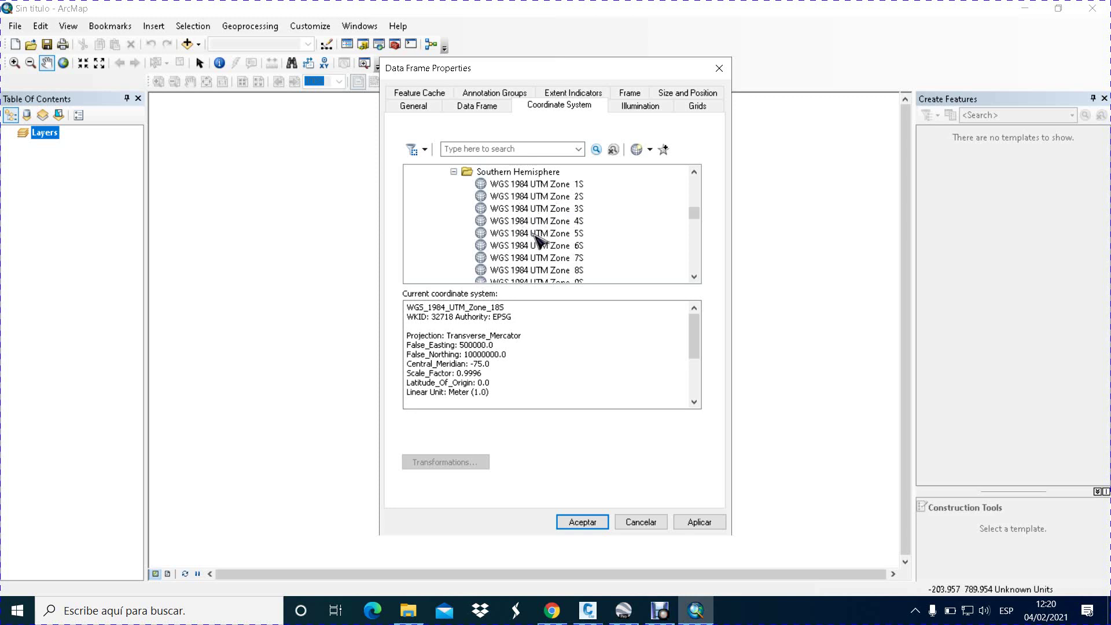
{"action": "scroll", "coordinate": [538, 240], "scroll_direction": "down", "scroll_amount": 1}
{"action": "scroll", "coordinate": [538, 239], "scroll_direction": "down", "scroll_amount": 2}
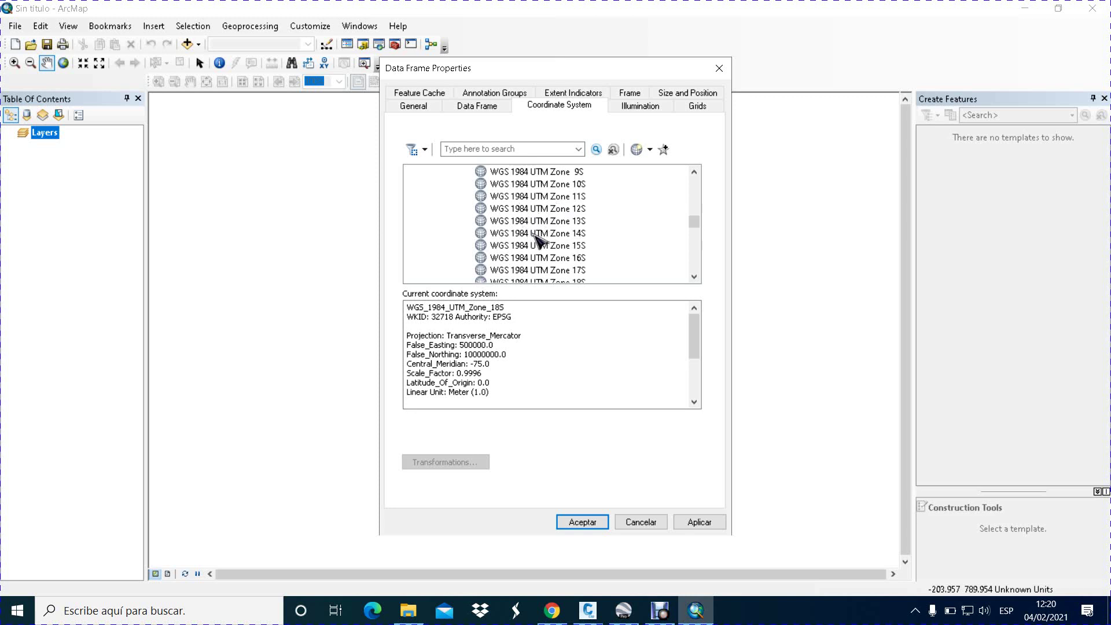
{"action": "scroll", "coordinate": [539, 240], "scroll_direction": "down", "scroll_amount": 1}
{"action": "scroll", "coordinate": [538, 240], "scroll_direction": "down", "scroll_amount": 3}
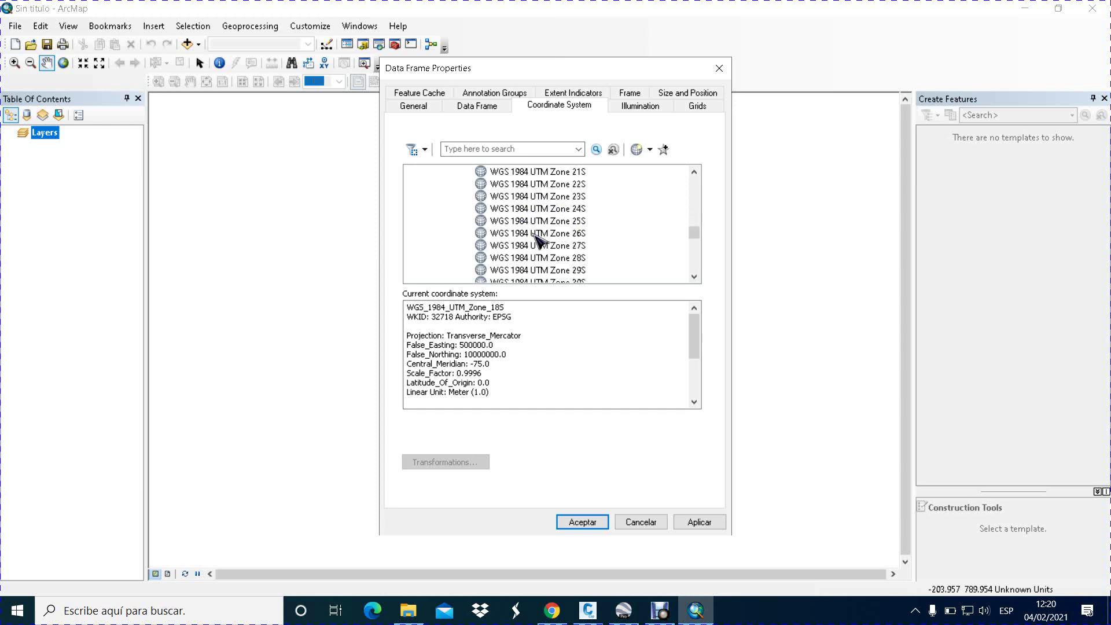
{"action": "scroll", "coordinate": [538, 240], "scroll_direction": "up", "scroll_amount": 3}
{"action": "scroll", "coordinate": [538, 240], "scroll_direction": "up", "scroll_amount": 4}
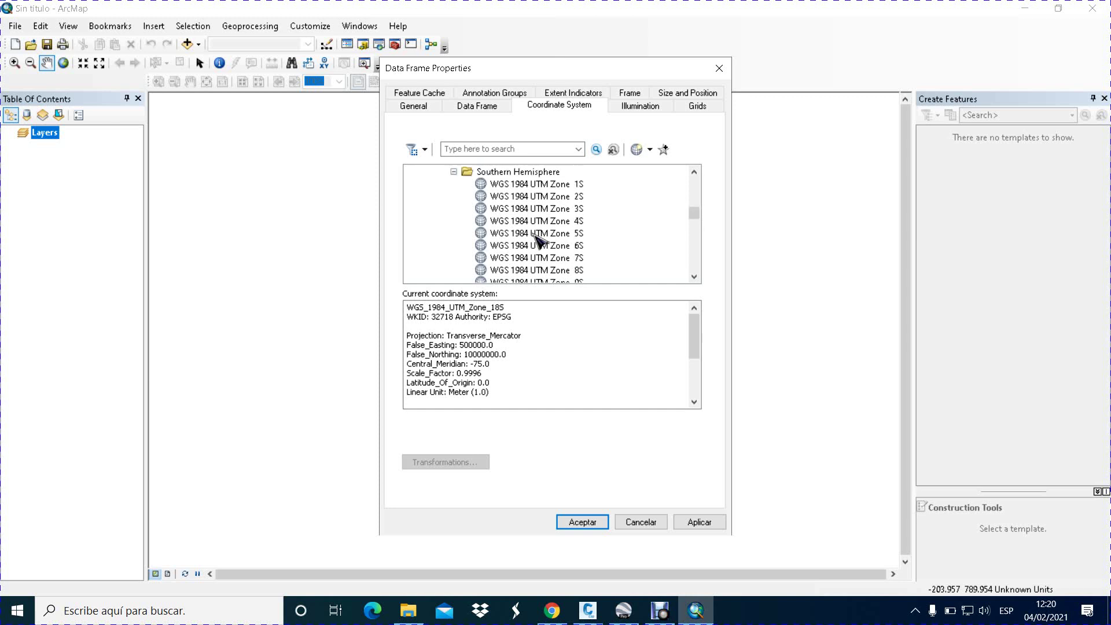
{"action": "scroll", "coordinate": [538, 239], "scroll_direction": "up", "scroll_amount": 2}
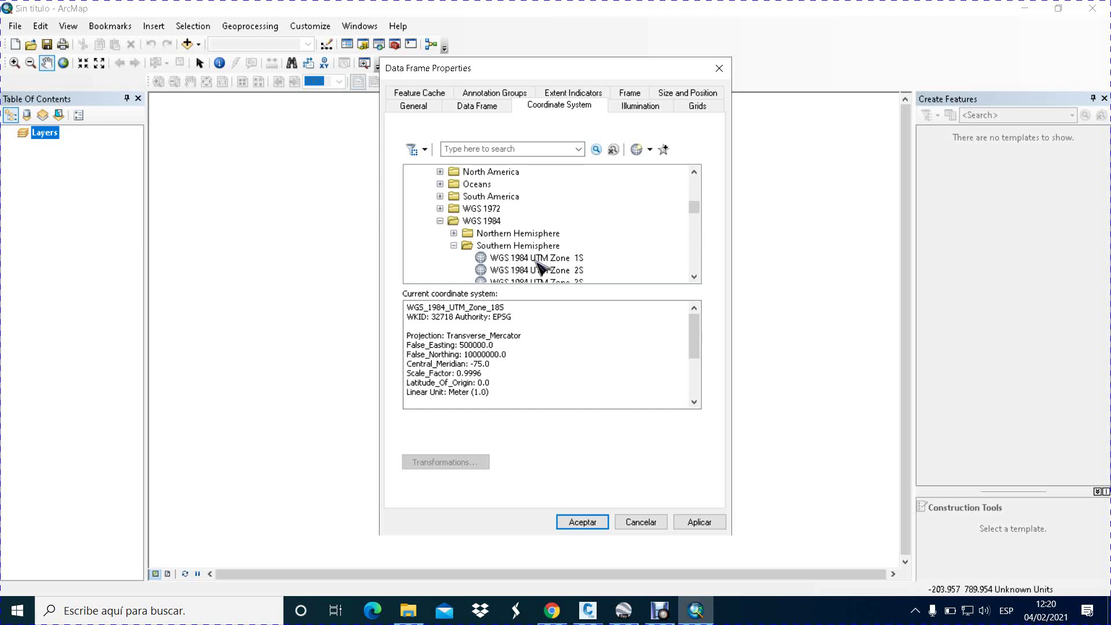
{"action": "scroll", "coordinate": [537, 258], "scroll_direction": "down", "scroll_amount": 1}
{"action": "scroll", "coordinate": [540, 263], "scroll_direction": "up", "scroll_amount": 7}
{"action": "scroll", "coordinate": [541, 267], "scroll_direction": "up", "scroll_amount": 1}
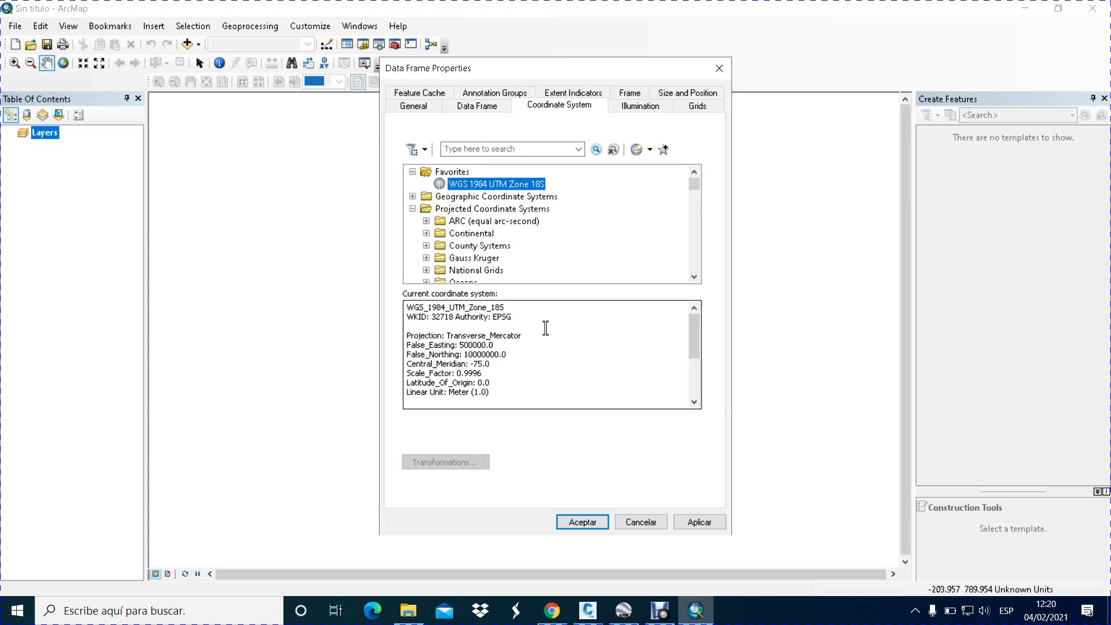
Step: Apply UTM Zone 18S, then expand ArcToolbox's Conversion Tools > From GPS group
{"action": "left_click", "coordinate": [586, 522]}
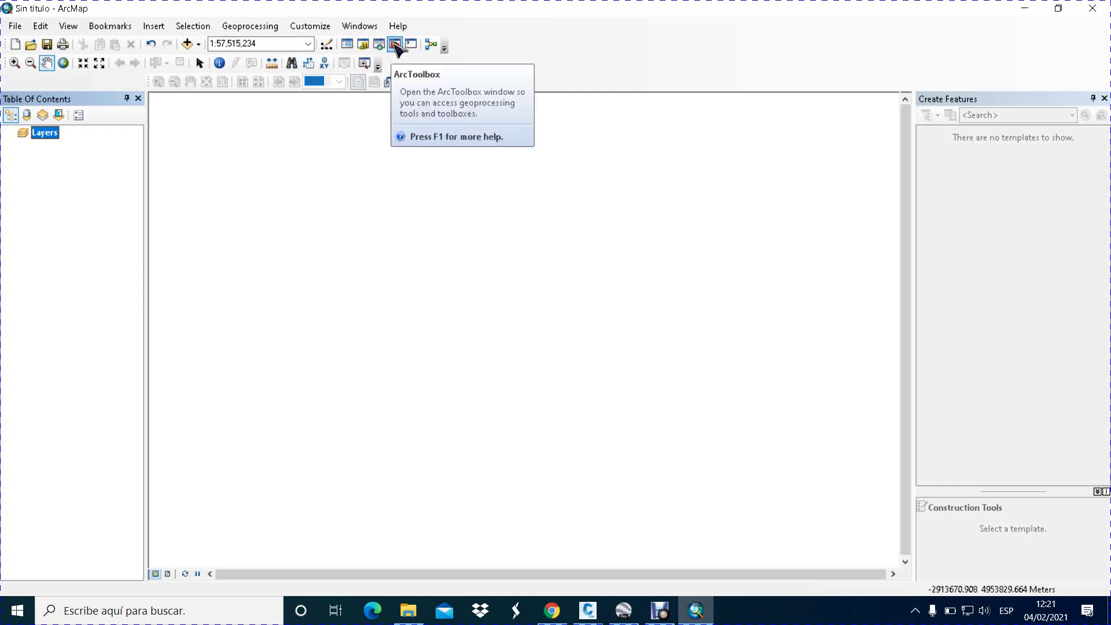
{"action": "left_click", "coordinate": [396, 45]}
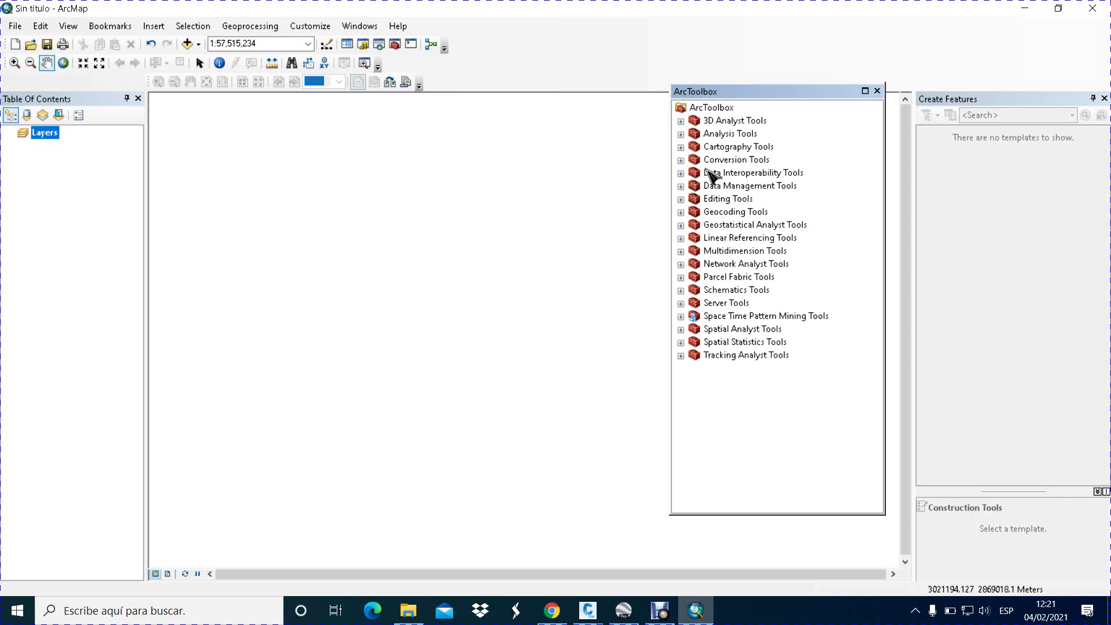
{"action": "left_click", "coordinate": [681, 160]}
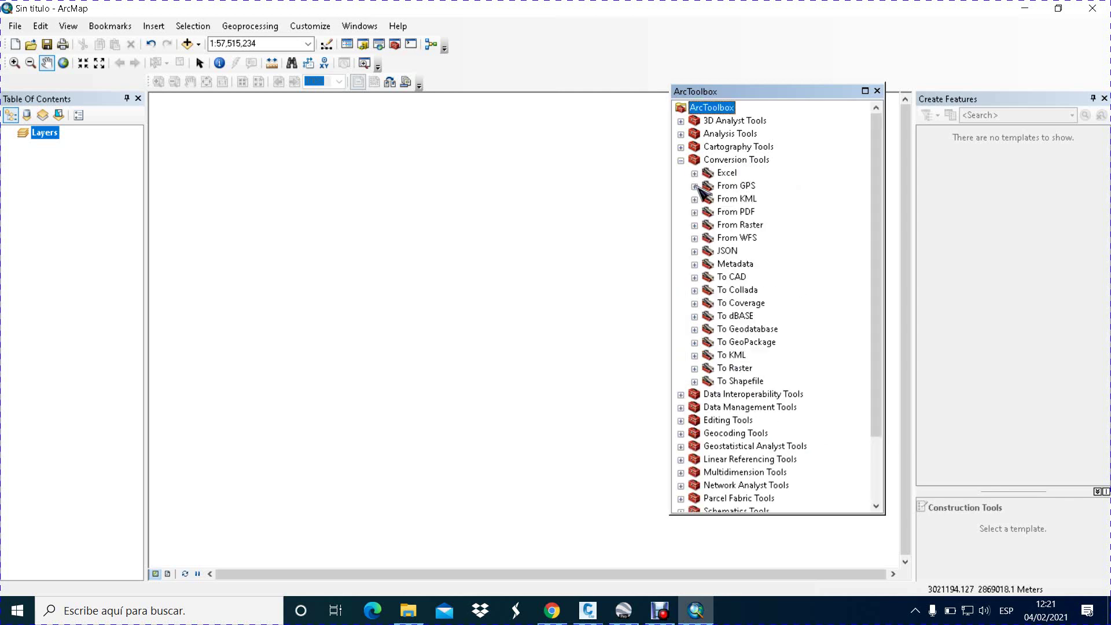
{"action": "left_click", "coordinate": [695, 186]}
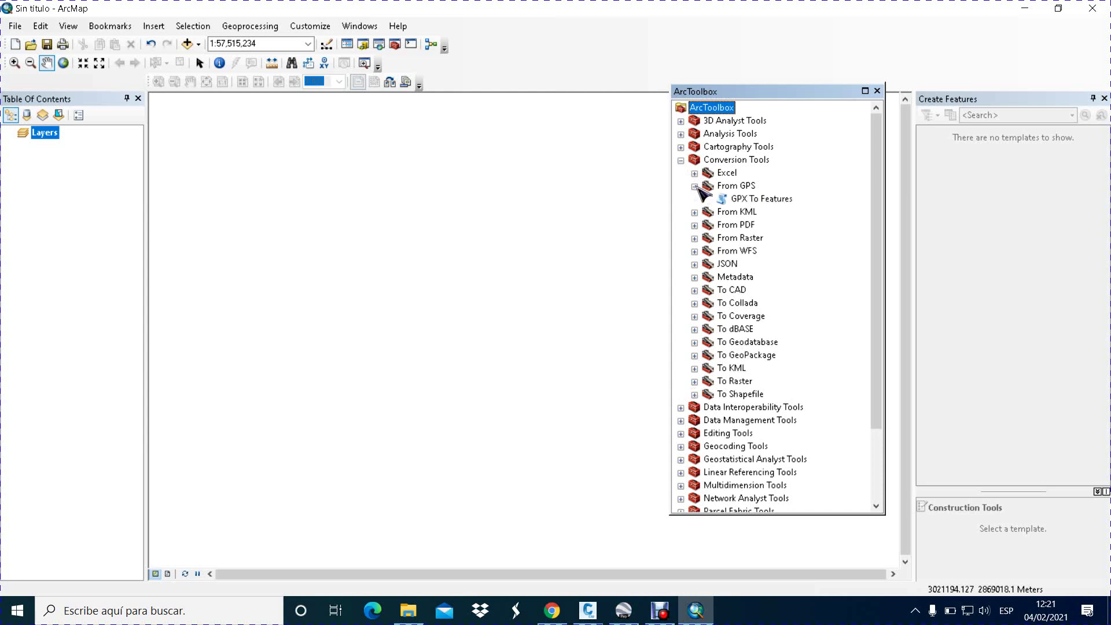
Step: Run GPX To Features on the downloaded .gpx file from TRABAJO, output to the default geodatabase
{"action": "double_click", "coordinate": [762, 200]}
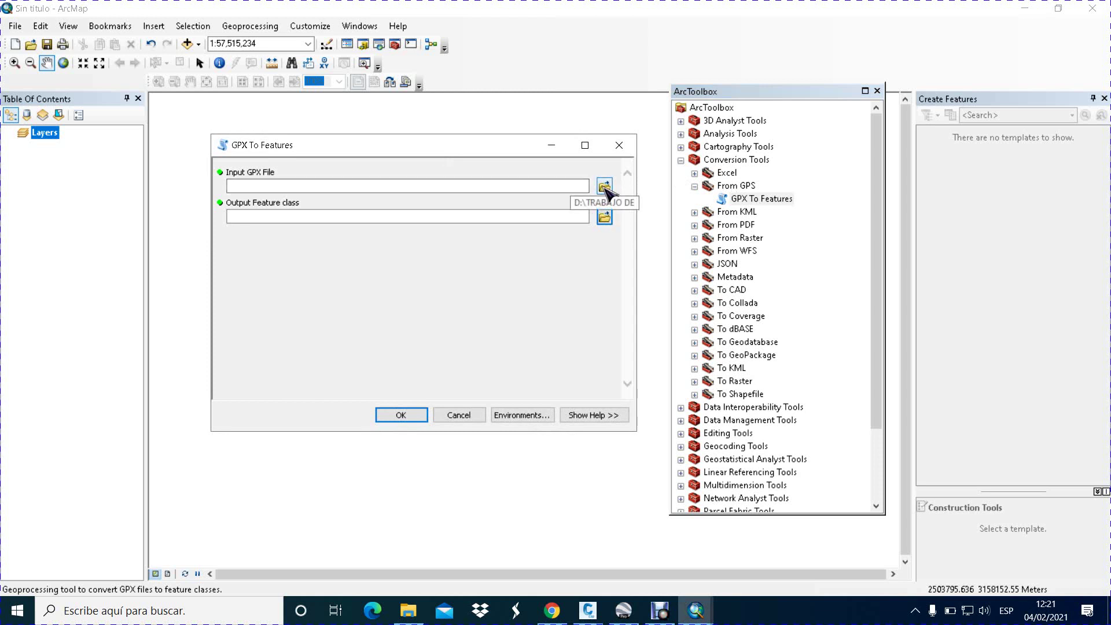
{"action": "left_click", "coordinate": [605, 186]}
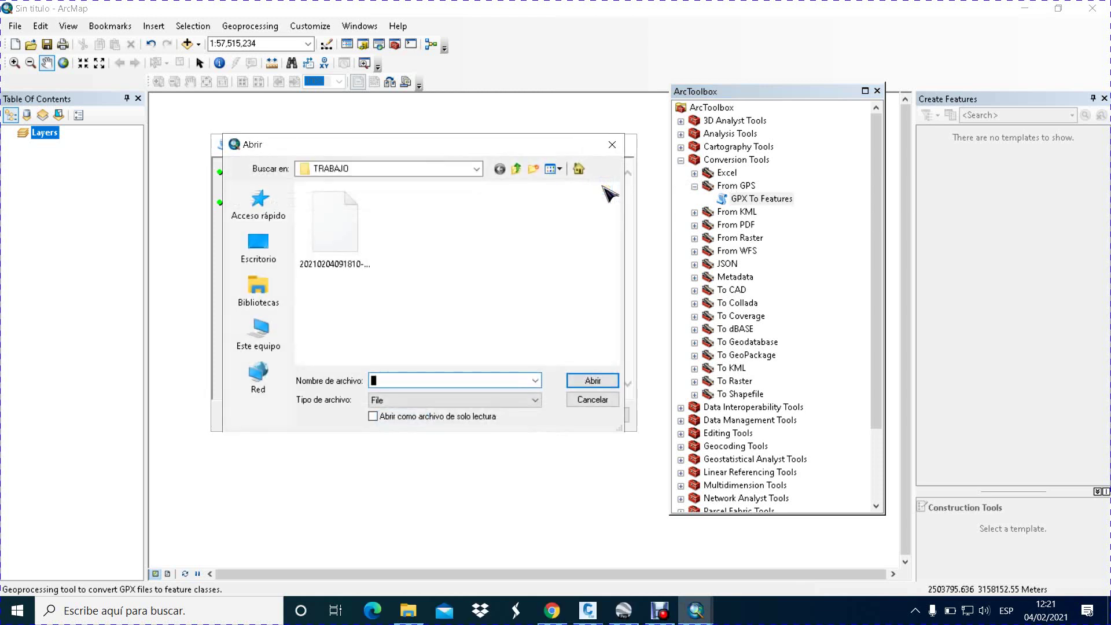
{"action": "left_click", "coordinate": [354, 207]}
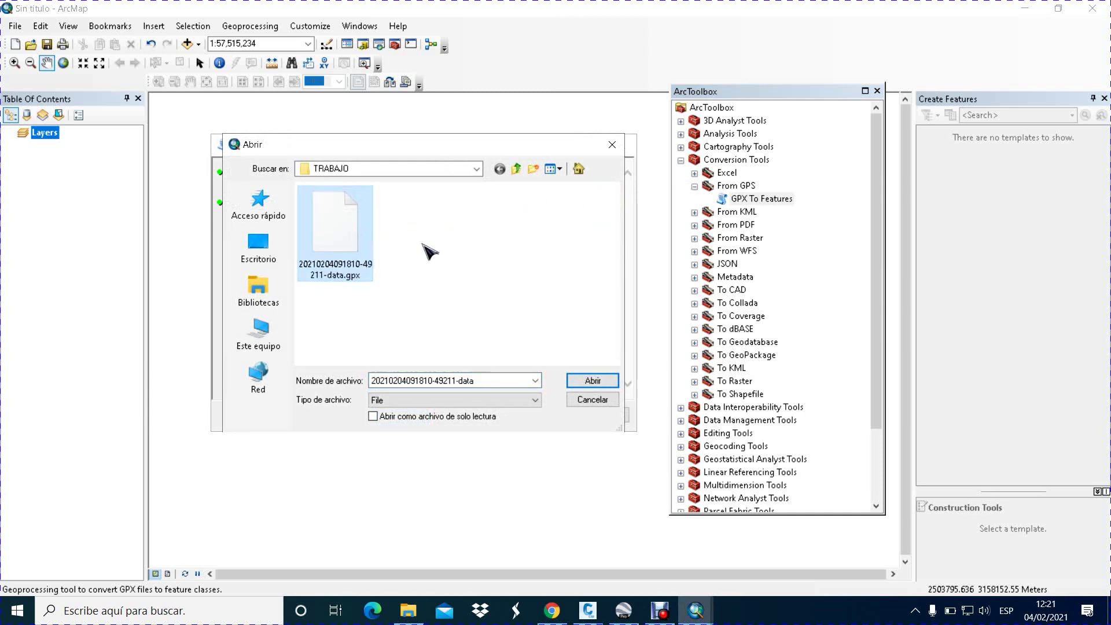
{"action": "left_click", "coordinate": [591, 380]}
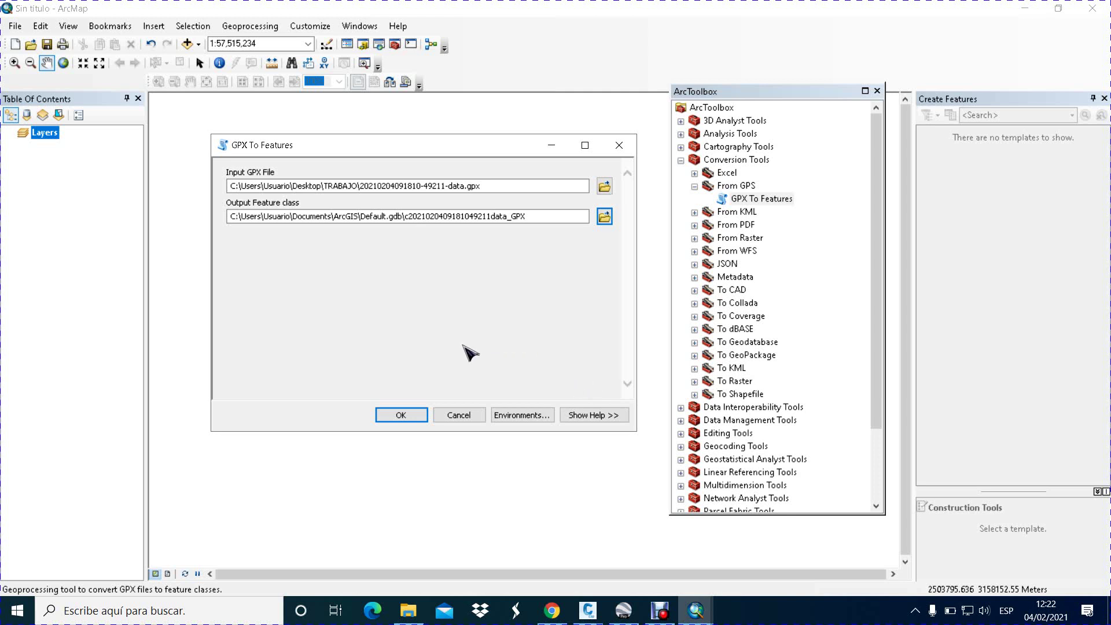
{"action": "left_click", "coordinate": [401, 414]}
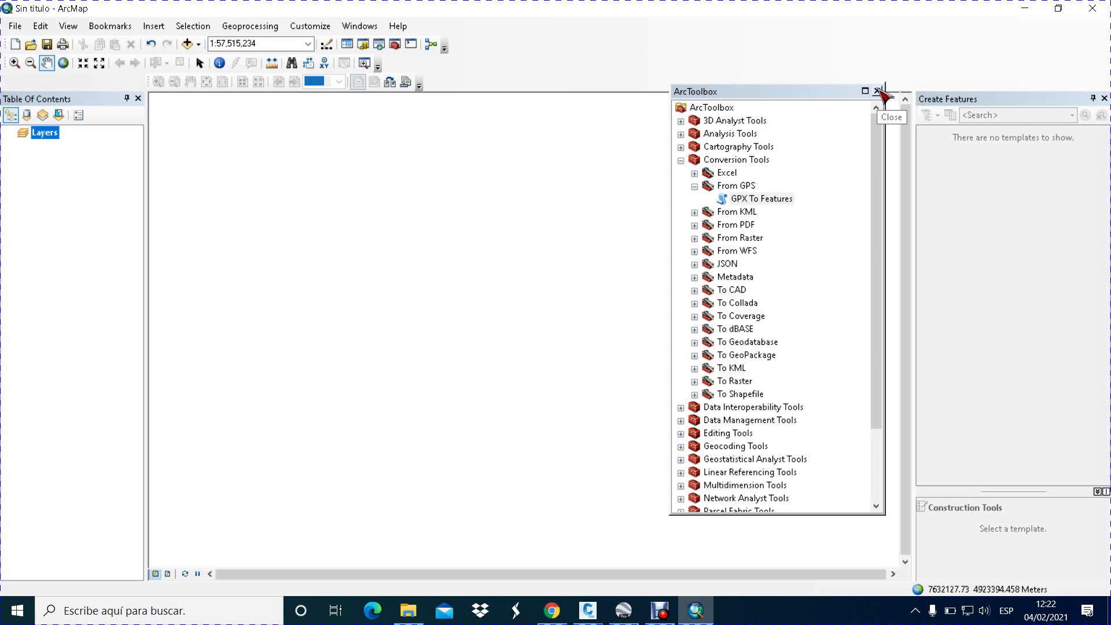
Step: Close ArcToolbox and zoom the map to the imported GPX points layer
{"action": "left_click", "coordinate": [878, 91]}
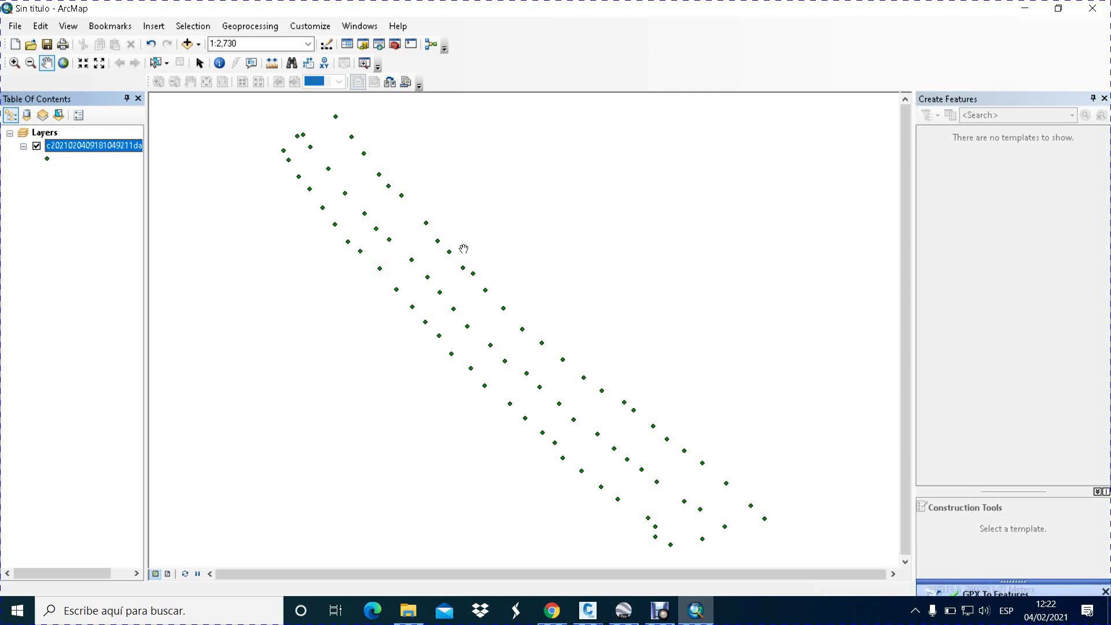
{"action": "scroll", "coordinate": [464, 249], "scroll_direction": "up", "scroll_amount": 1}
{"action": "scroll", "coordinate": [464, 249], "scroll_direction": "up", "scroll_amount": 1}
{"action": "scroll", "coordinate": [464, 249], "scroll_direction": "down", "scroll_amount": 2}
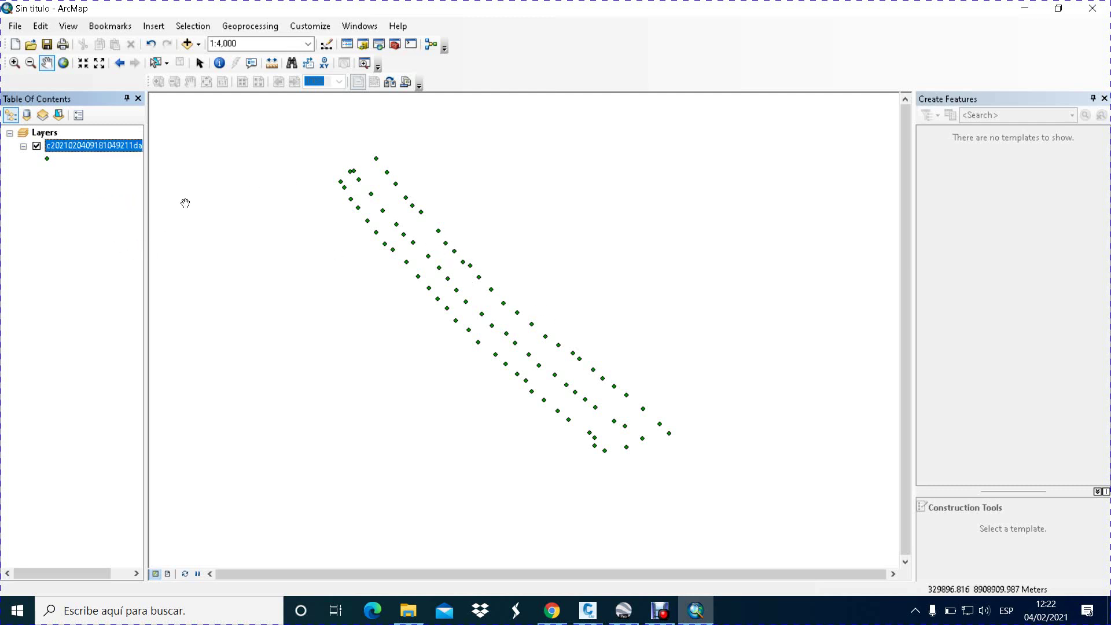
Step: Open the GPX points layer's attribute table and scroll across its 83 records' columns
{"action": "right_click", "coordinate": [65, 149]}
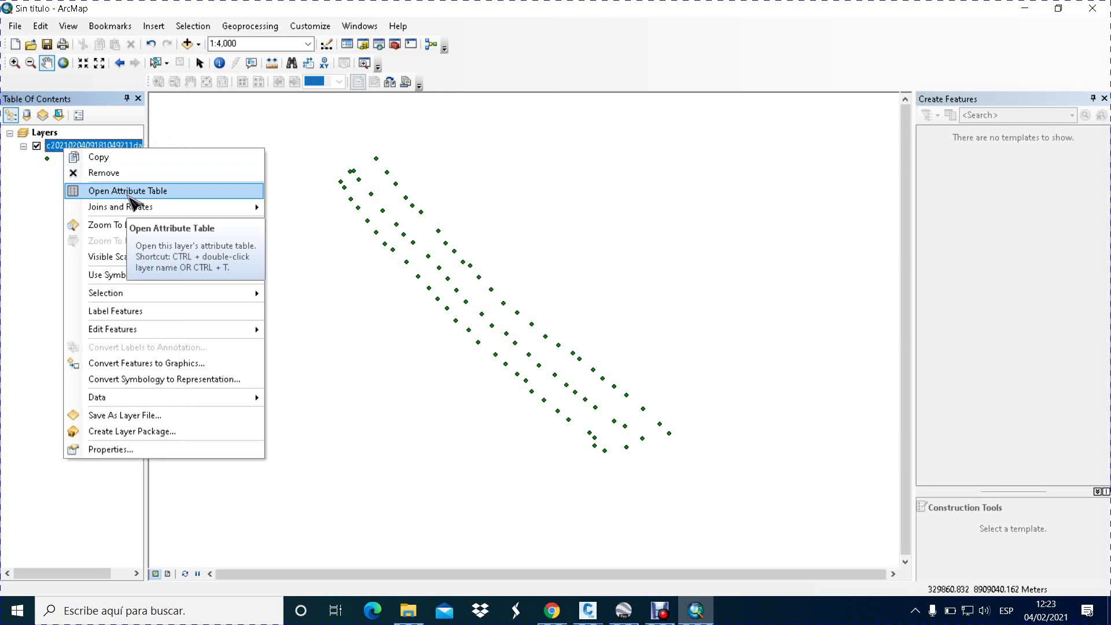
{"action": "left_click", "coordinate": [133, 193]}
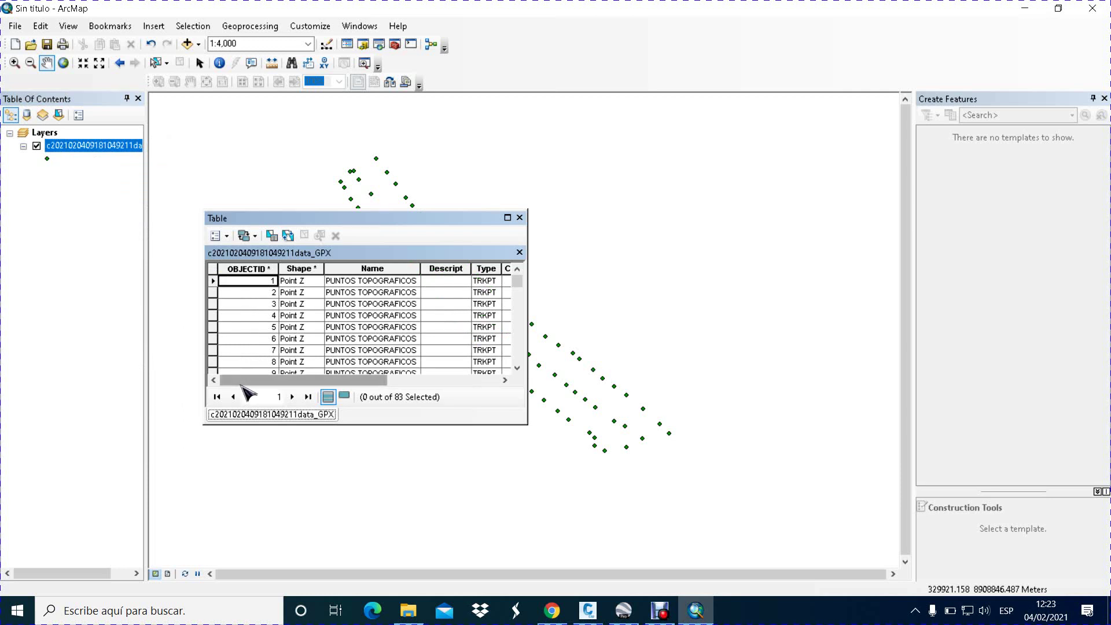
{"action": "left_click_drag", "start_coordinate": [242, 386], "coordinate": [354, 386]}
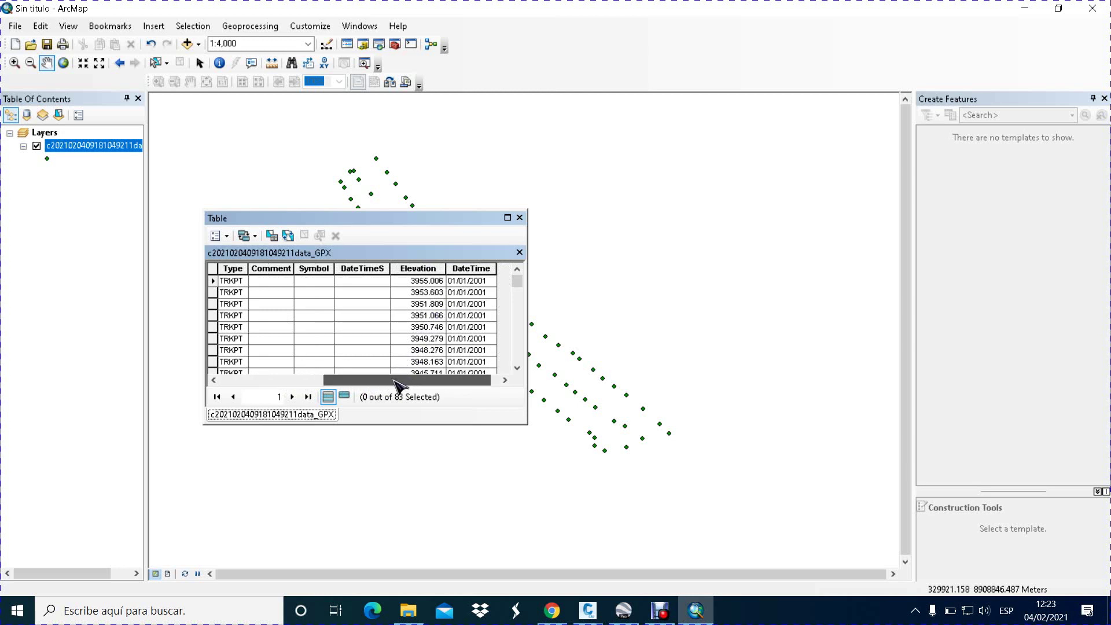
{"action": "mouse_move", "coordinate": [403, 383]}
{"action": "left_mouse_down"}
{"action": "mouse_move", "coordinate": [287, 376]}
{"action": "mouse_move", "coordinate": [421, 379]}
{"action": "left_mouse_up"}
{"action": "left_click_drag", "start_coordinate": [421, 379], "coordinate": [281, 378]}
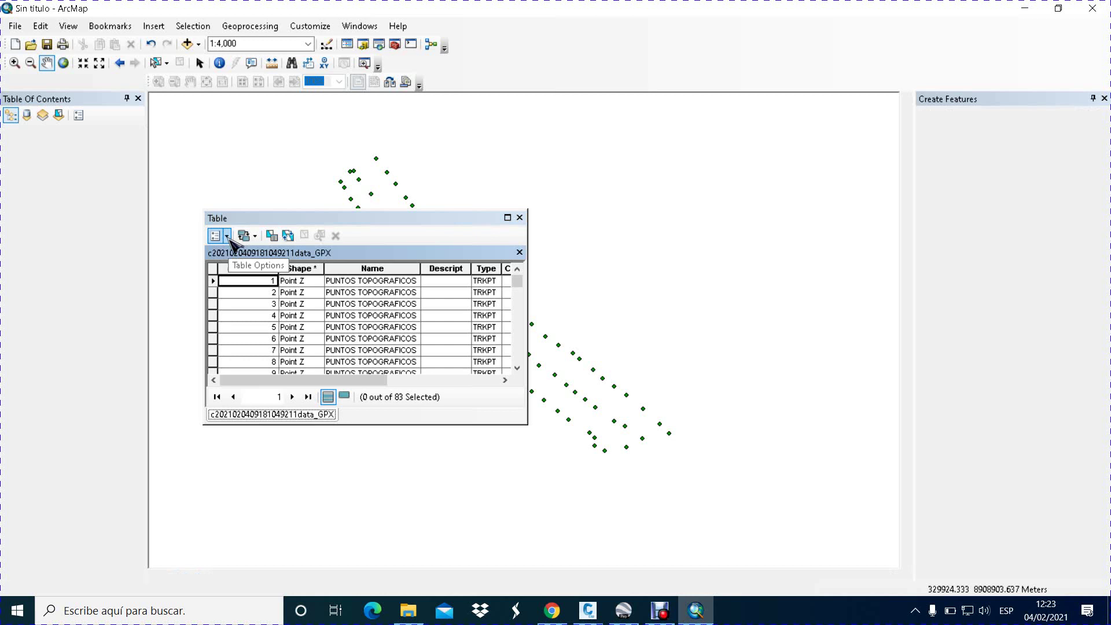
Step: Add a Double field named ESTE to the GPX points attribute table
{"action": "left_click", "coordinate": [229, 240]}
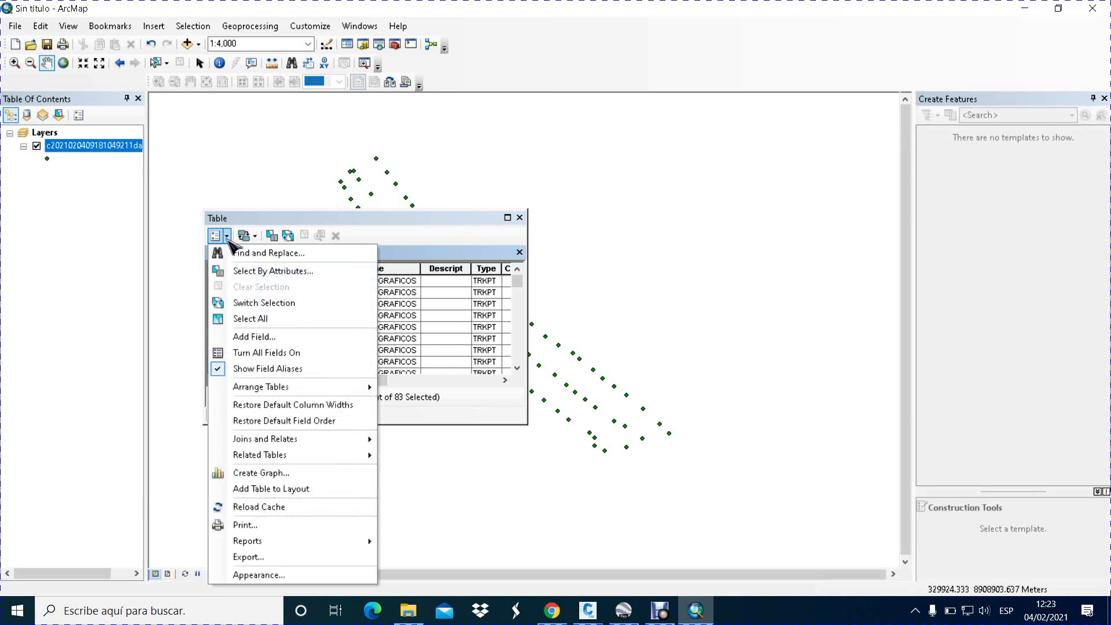
{"action": "left_click", "coordinate": [284, 338]}
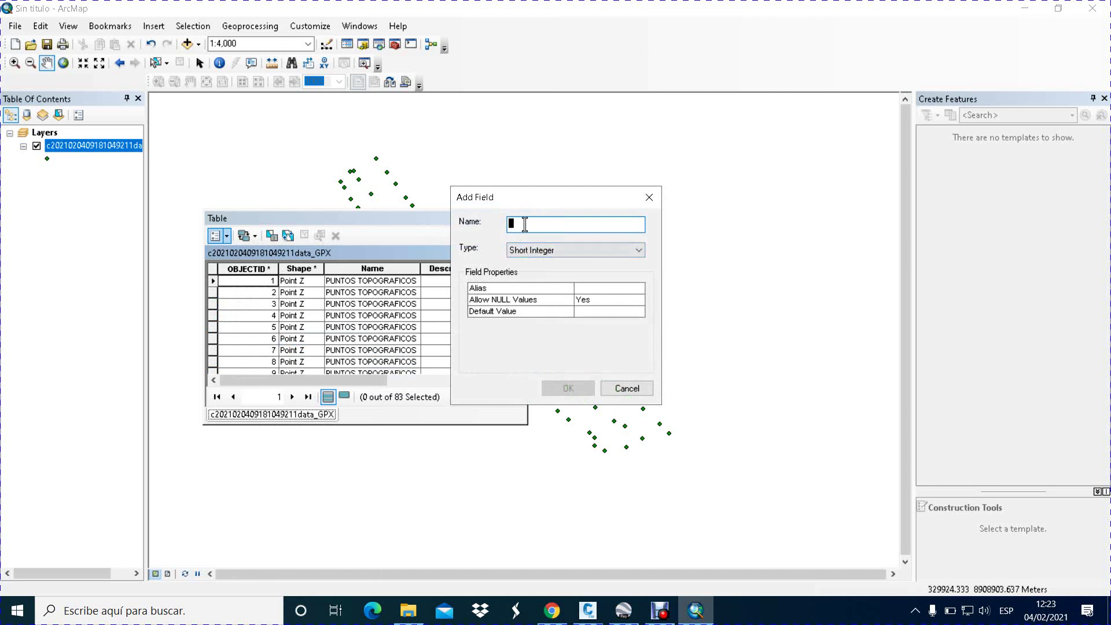
{"action": "type", "text": "E"}
{"action": "type", "text": "STE"}
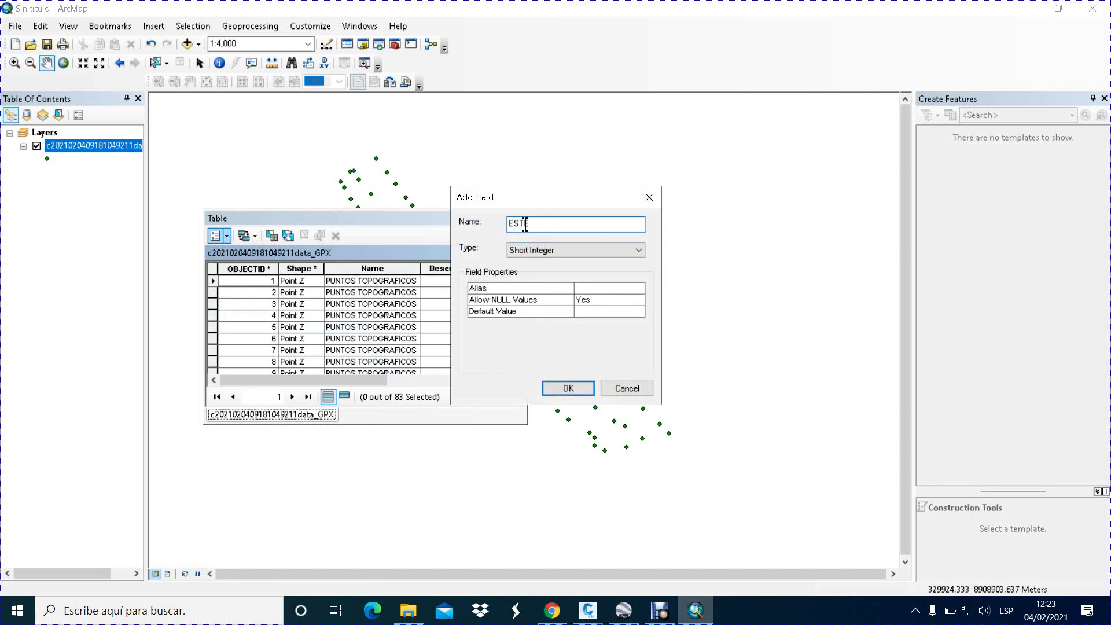
{"action": "left_click", "coordinate": [637, 251]}
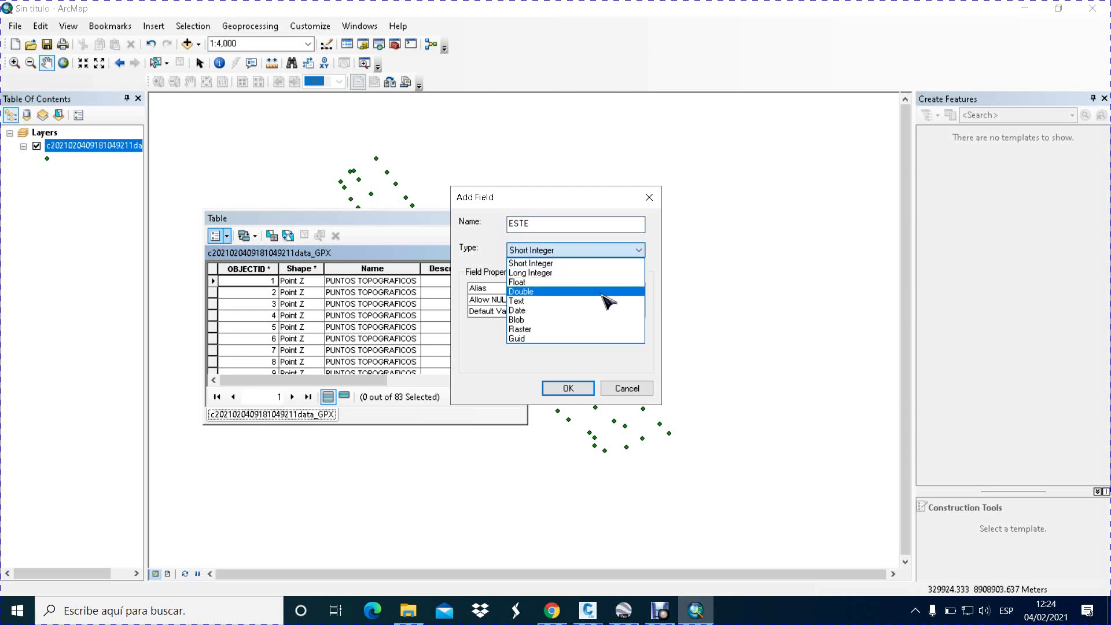
{"action": "left_click", "coordinate": [607, 291]}
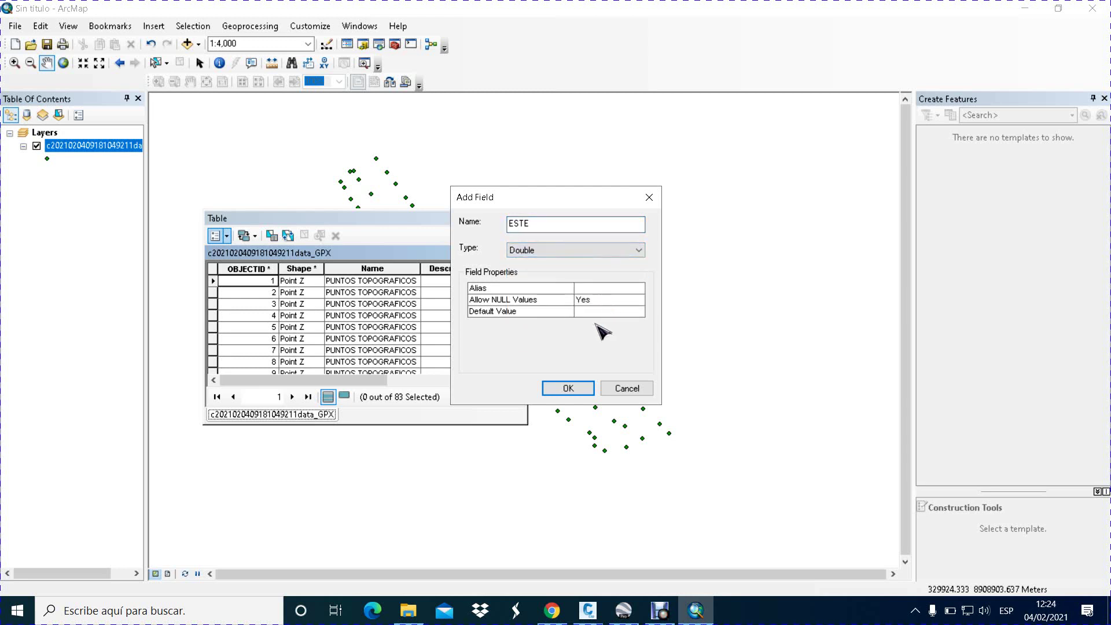
{"action": "left_click", "coordinate": [579, 388]}
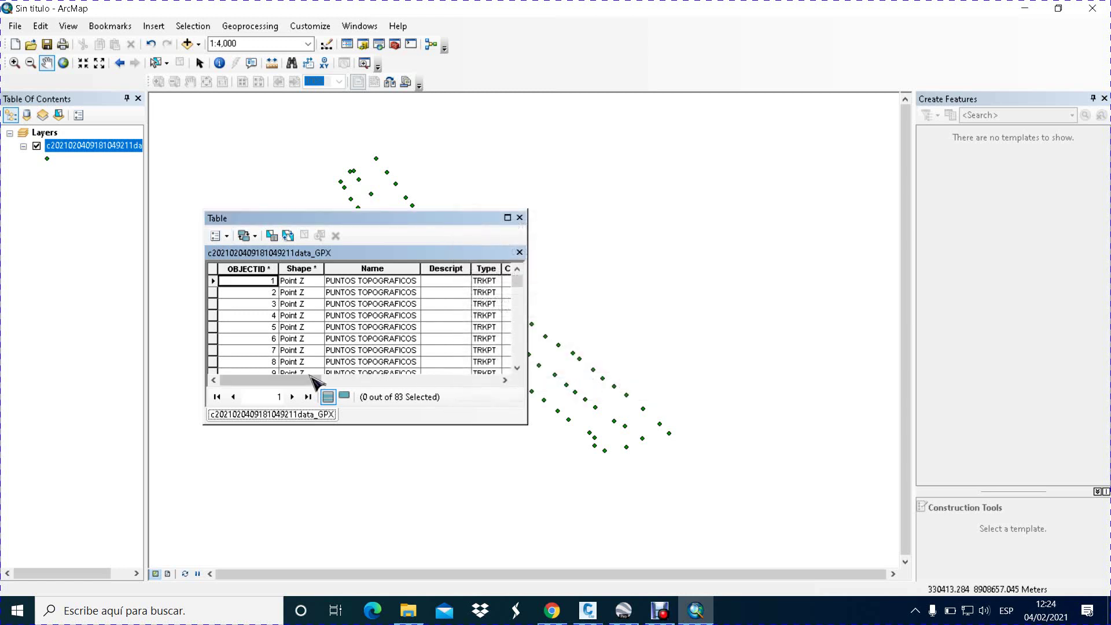
{"action": "left_click_drag", "start_coordinate": [308, 381], "coordinate": [503, 377]}
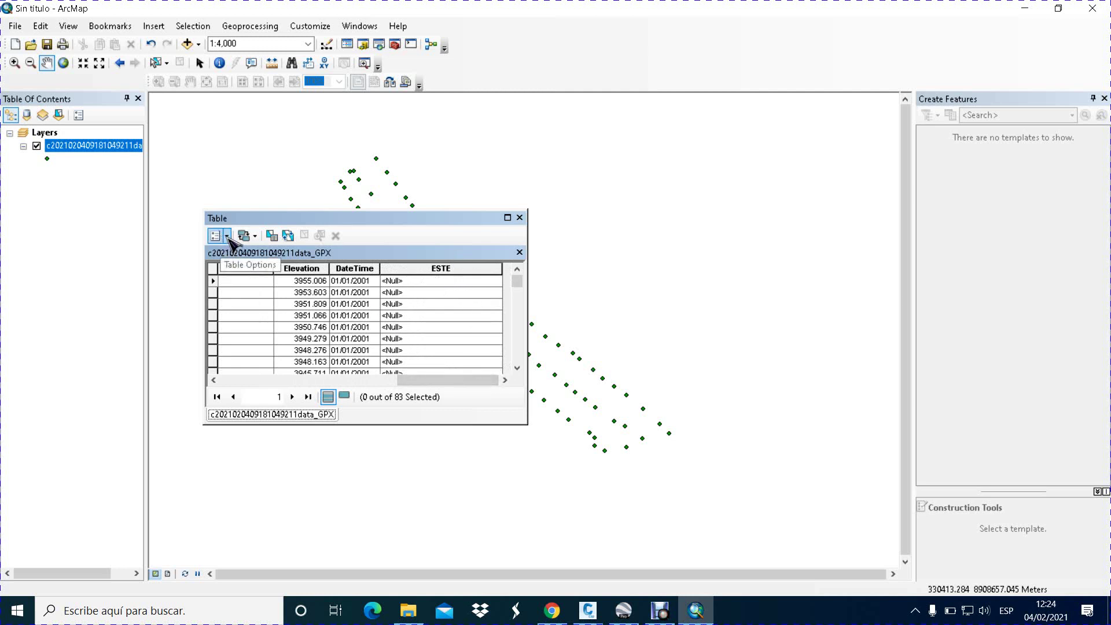
Step: Add a second Double field named NORTE to the attribute table
{"action": "left_click", "coordinate": [227, 236]}
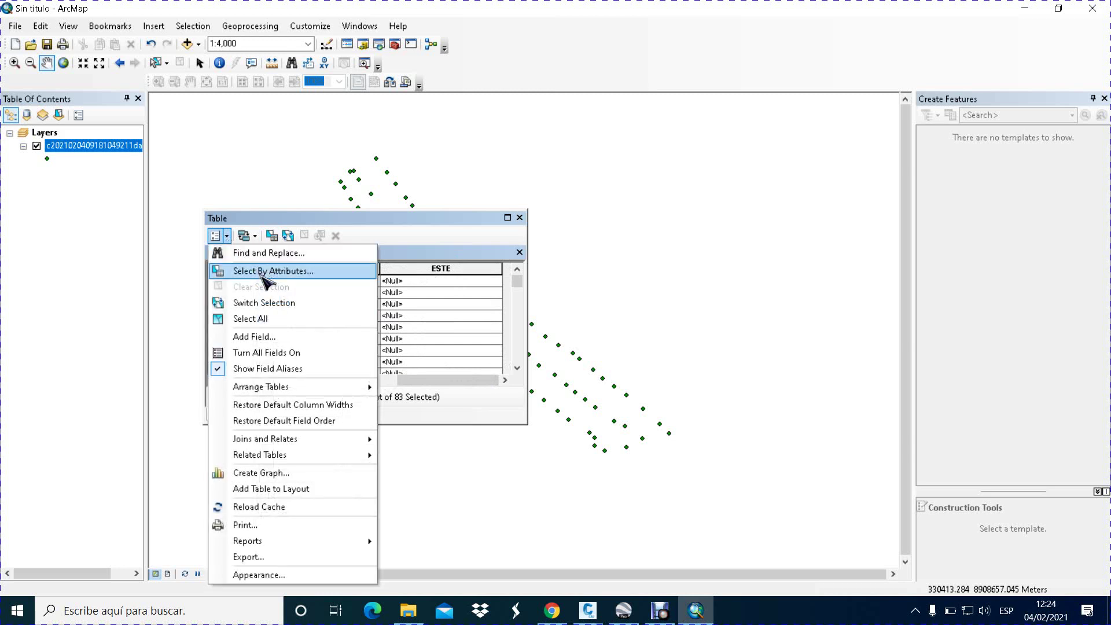
{"action": "left_click", "coordinate": [288, 340]}
{"action": "type", "text": "N"}
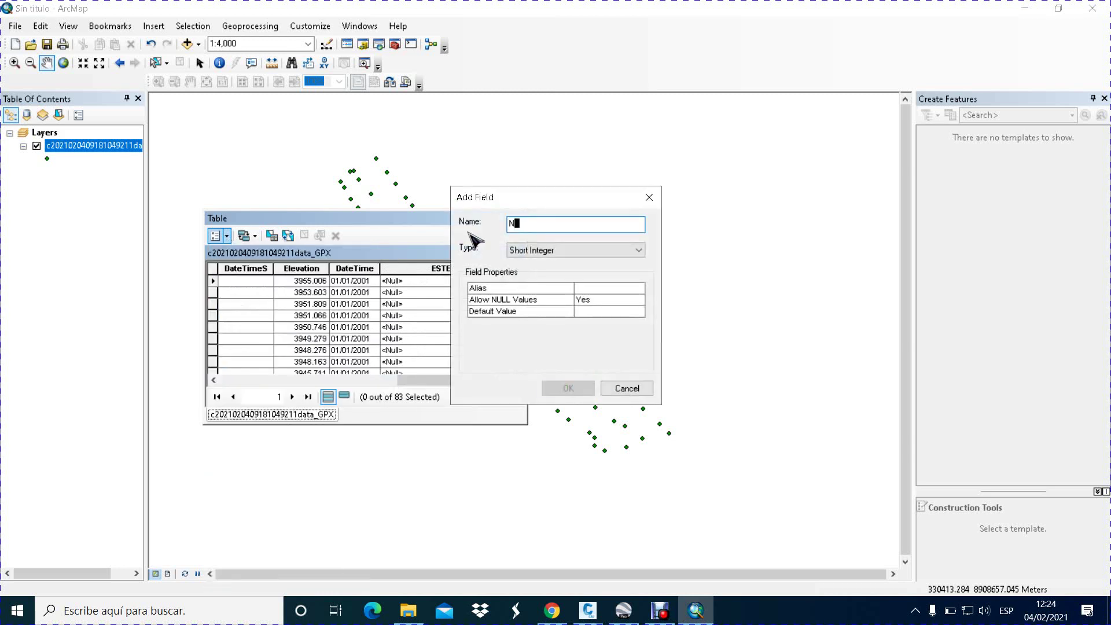
{"action": "type", "text": "ORTE"}
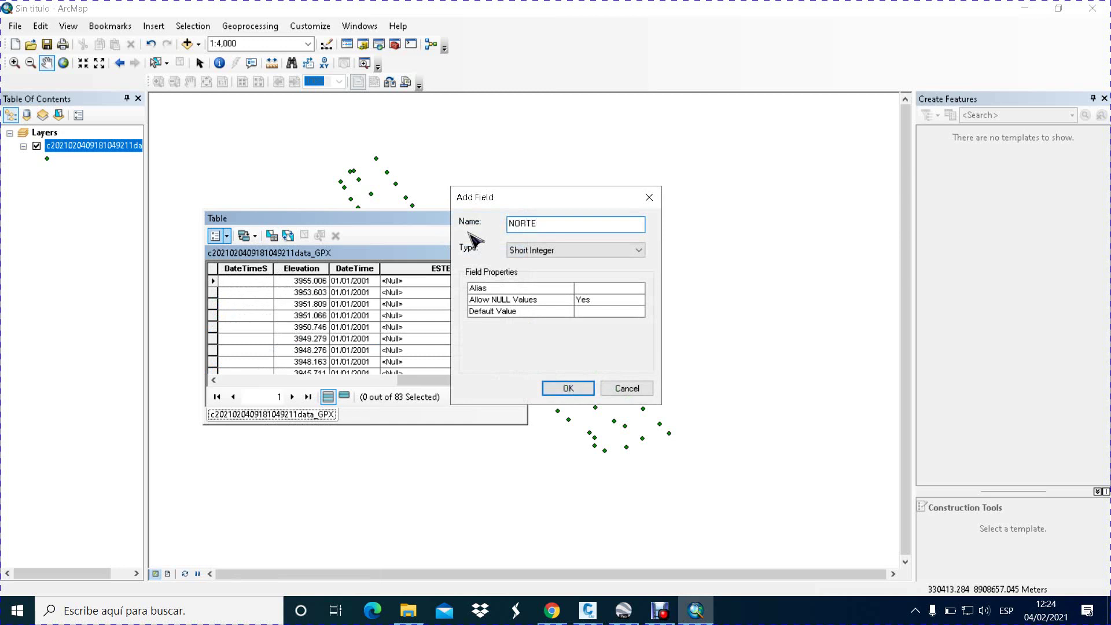
{"action": "left_click", "coordinate": [640, 249]}
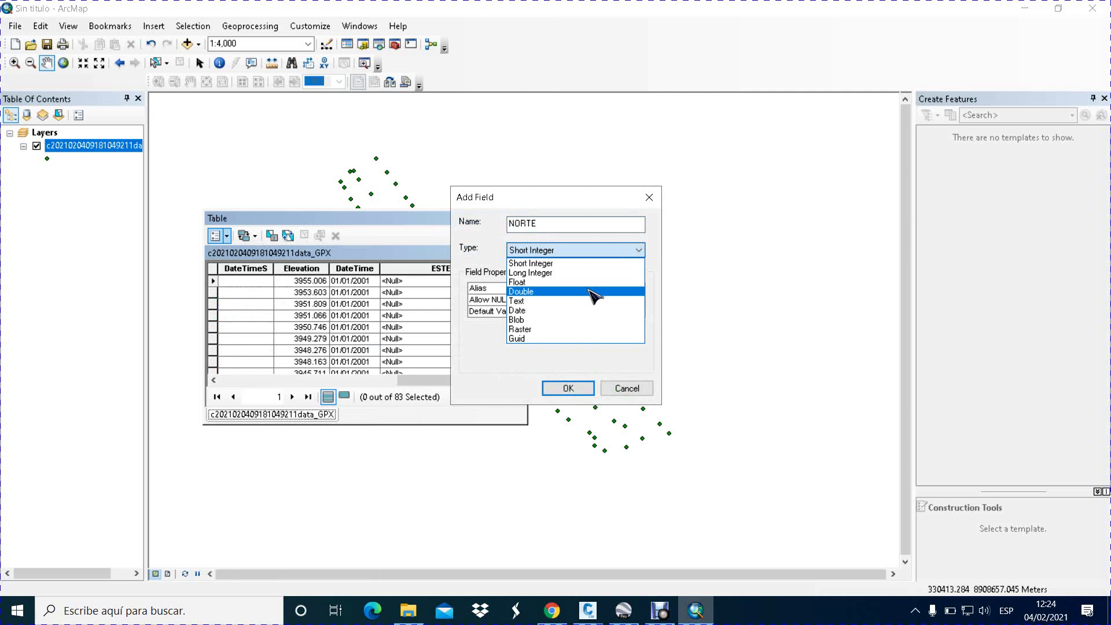
{"action": "left_click", "coordinate": [591, 291]}
{"action": "left_click", "coordinate": [569, 388]}
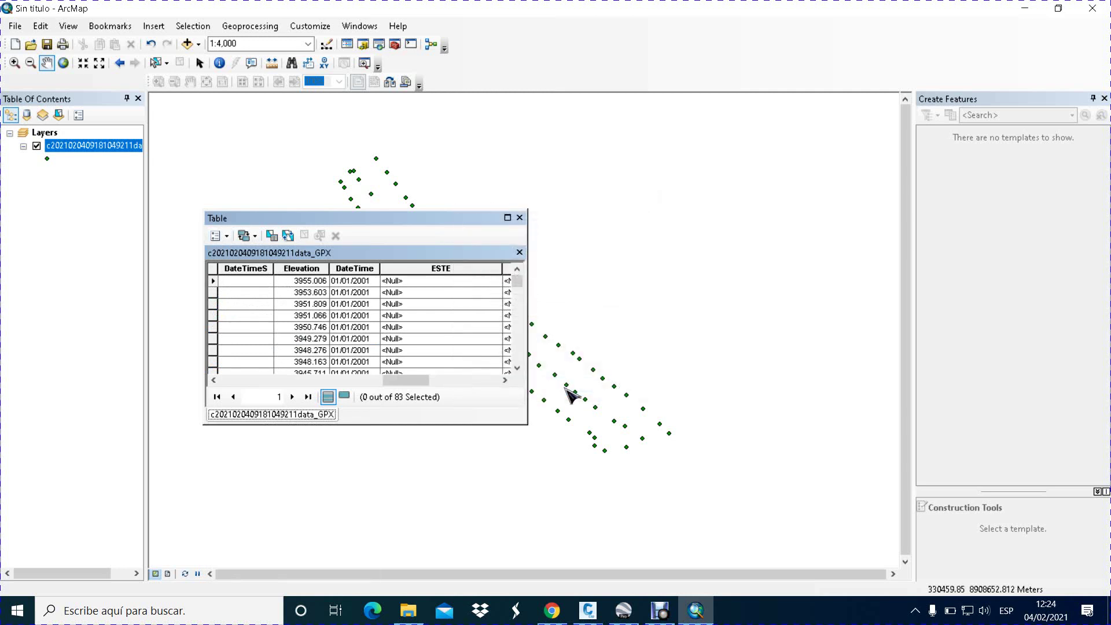
{"action": "left_click_drag", "start_coordinate": [414, 380], "coordinate": [483, 392]}
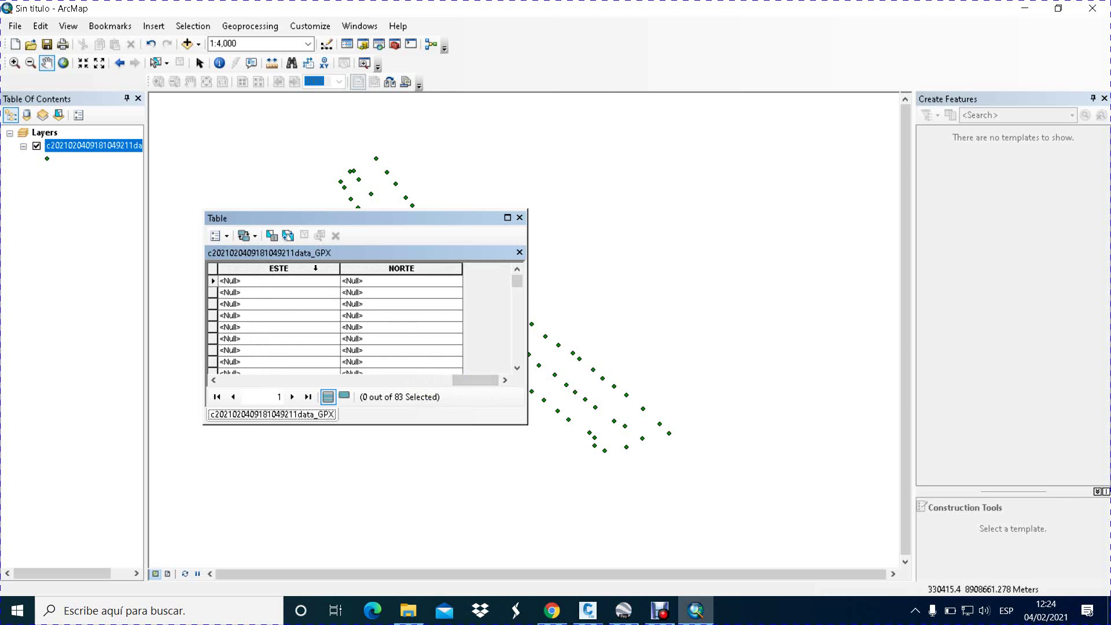
Step: Calculate ESTE as each point's X coordinate in Meters using the data frame's UTM system
{"action": "left_click", "coordinate": [316, 268]}
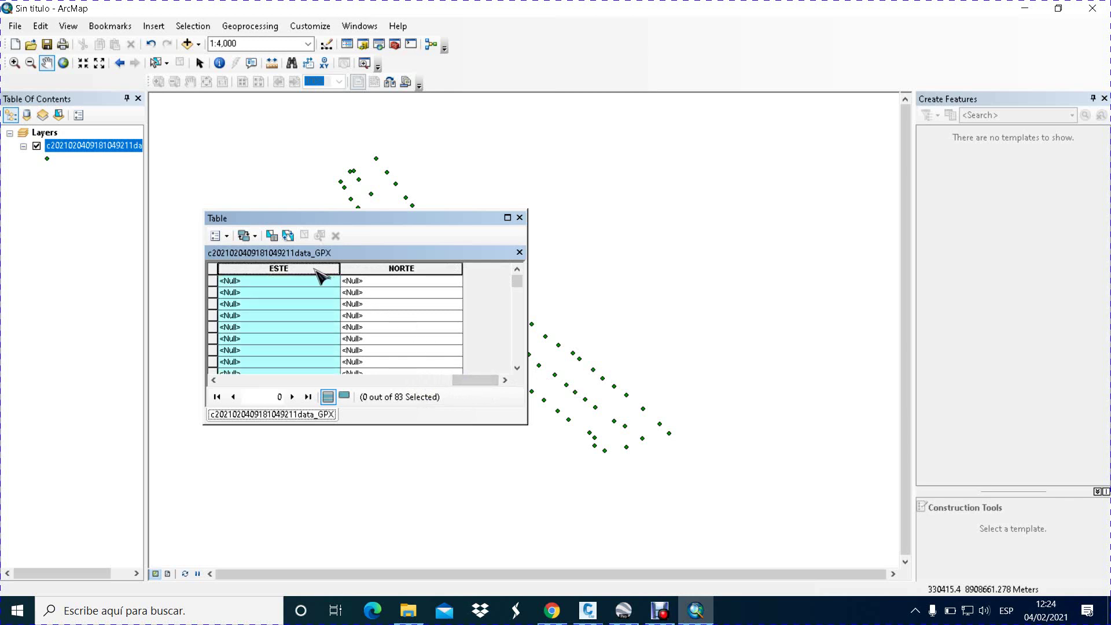
{"action": "right_click", "coordinate": [305, 272]}
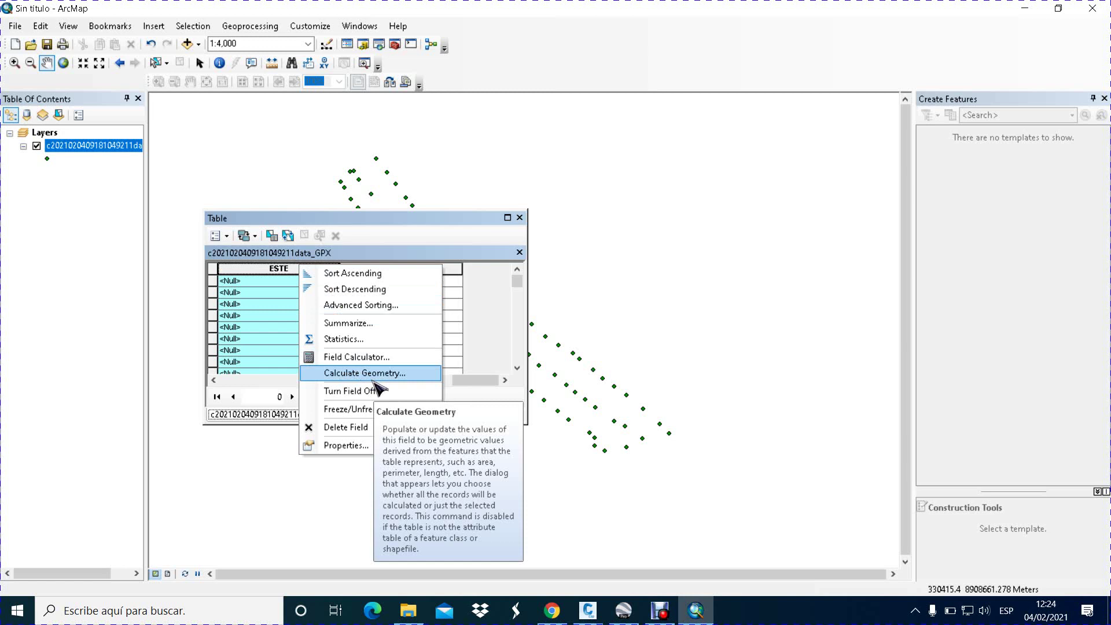
{"action": "left_click", "coordinate": [373, 382]}
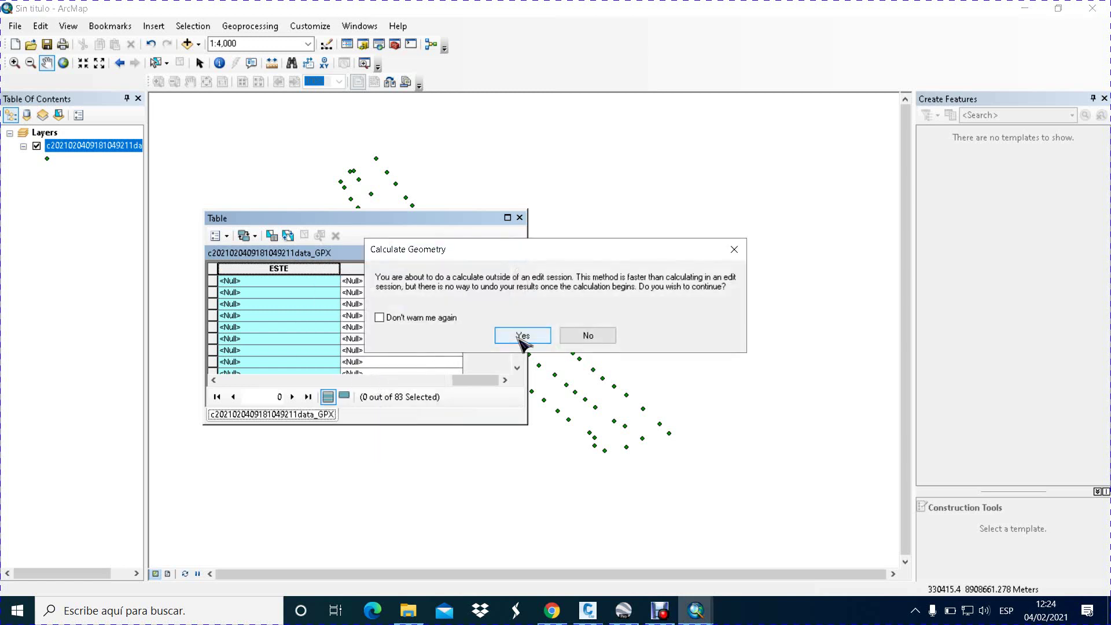
{"action": "left_click", "coordinate": [523, 336]}
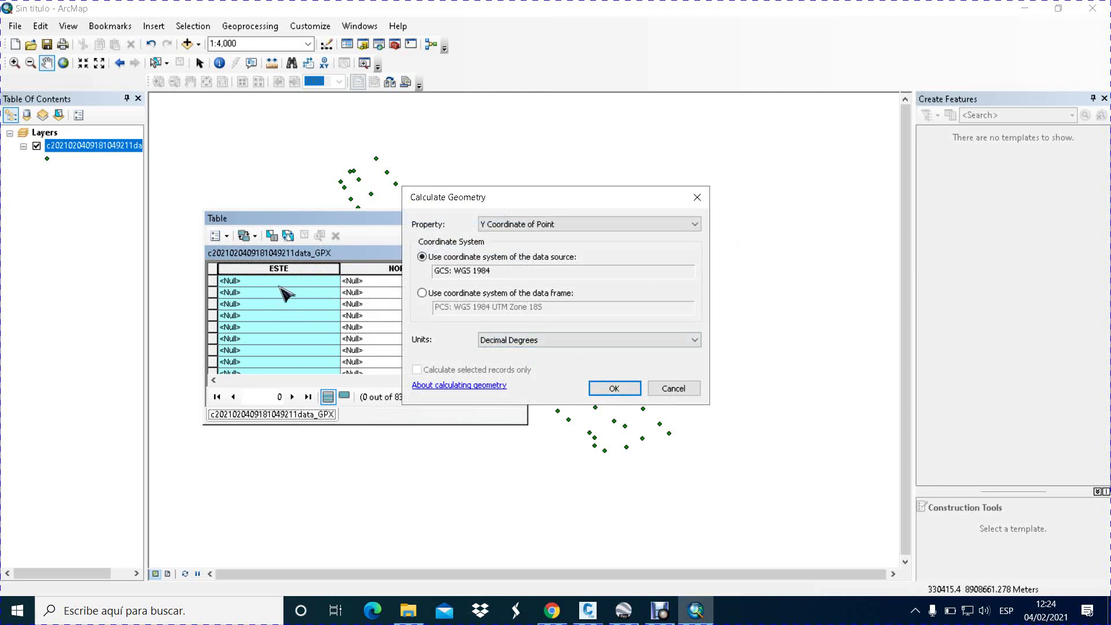
{"action": "left_click", "coordinate": [694, 225]}
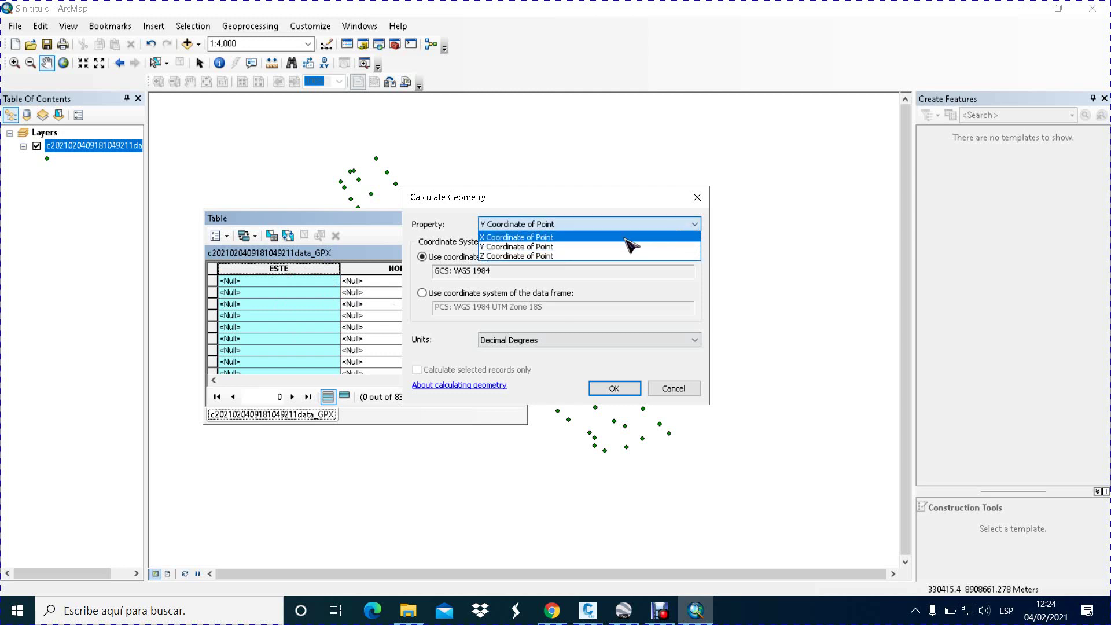
{"action": "left_click", "coordinate": [541, 239]}
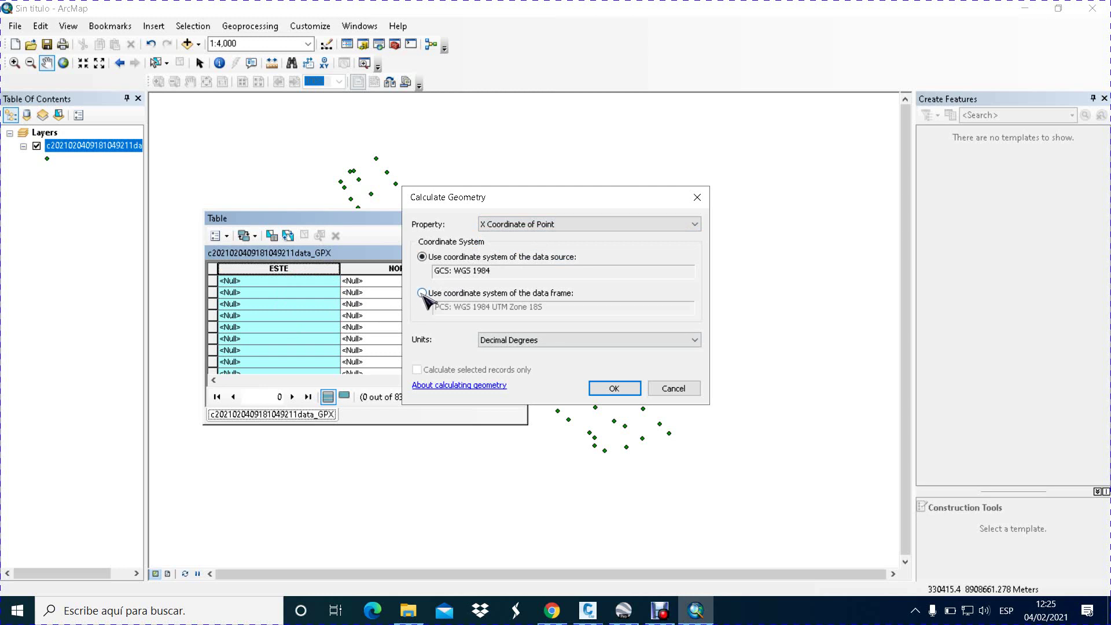
{"action": "left_click", "coordinate": [422, 294]}
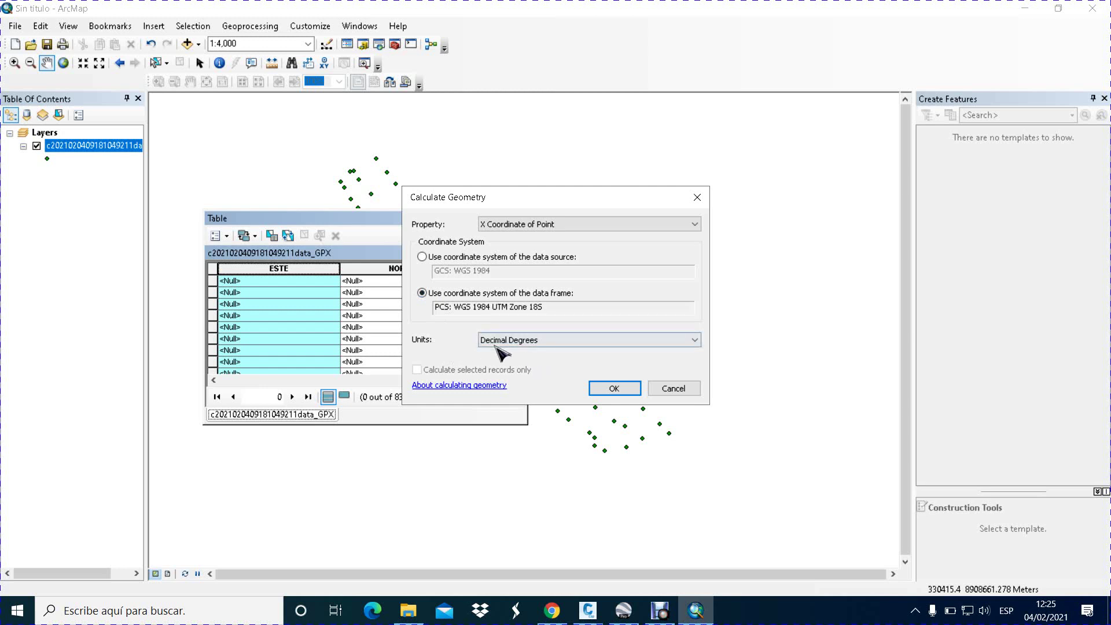
{"action": "left_click", "coordinate": [694, 340]}
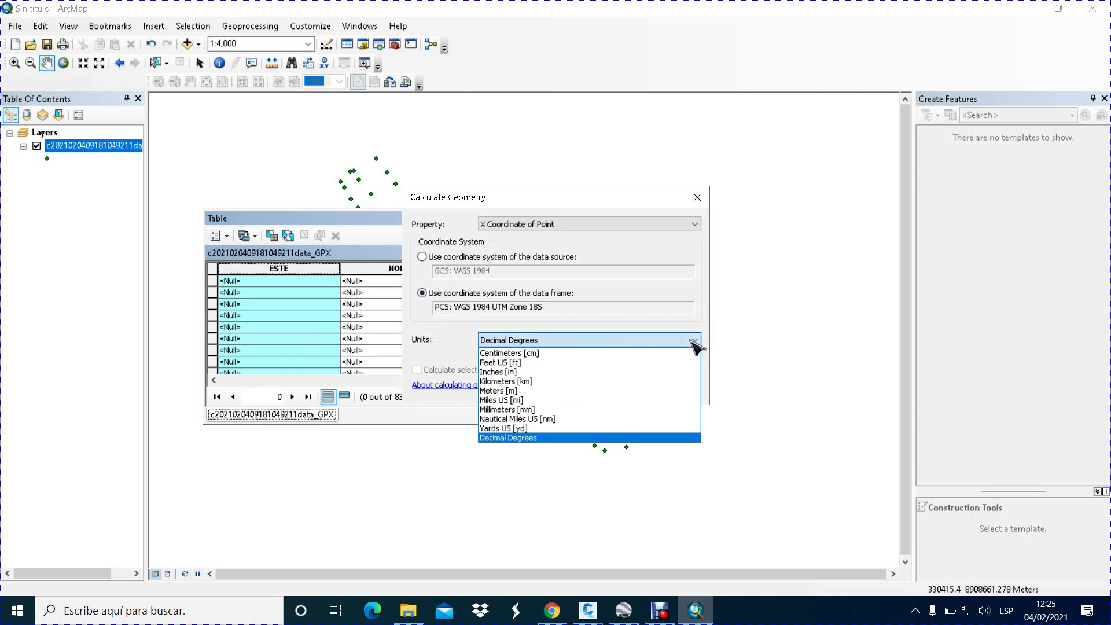
{"action": "left_click", "coordinate": [609, 391]}
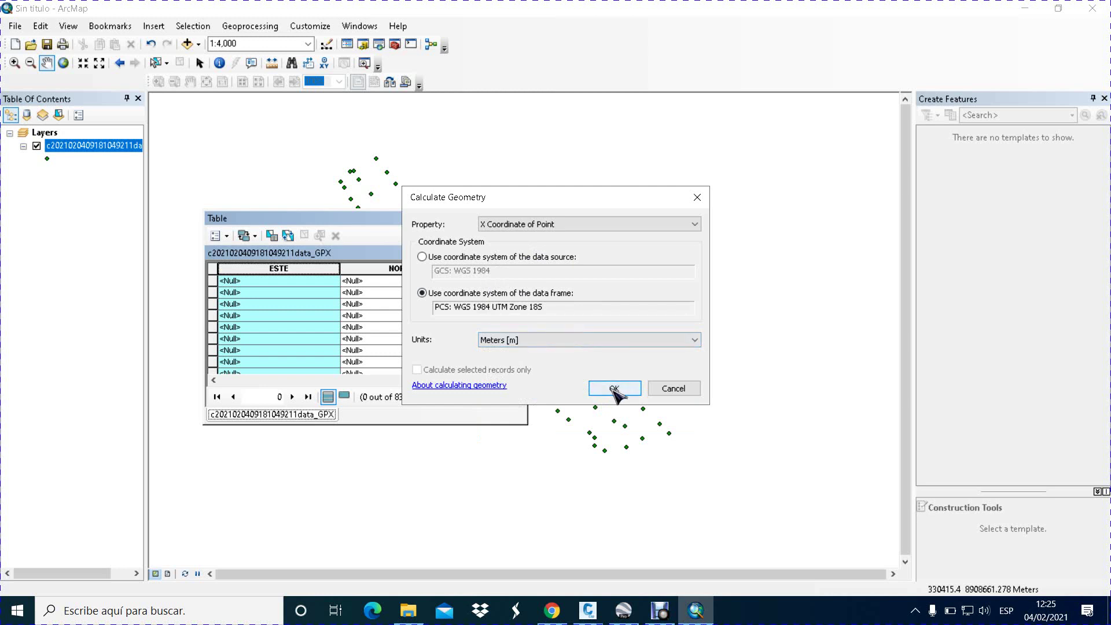
{"action": "left_click", "coordinate": [615, 390]}
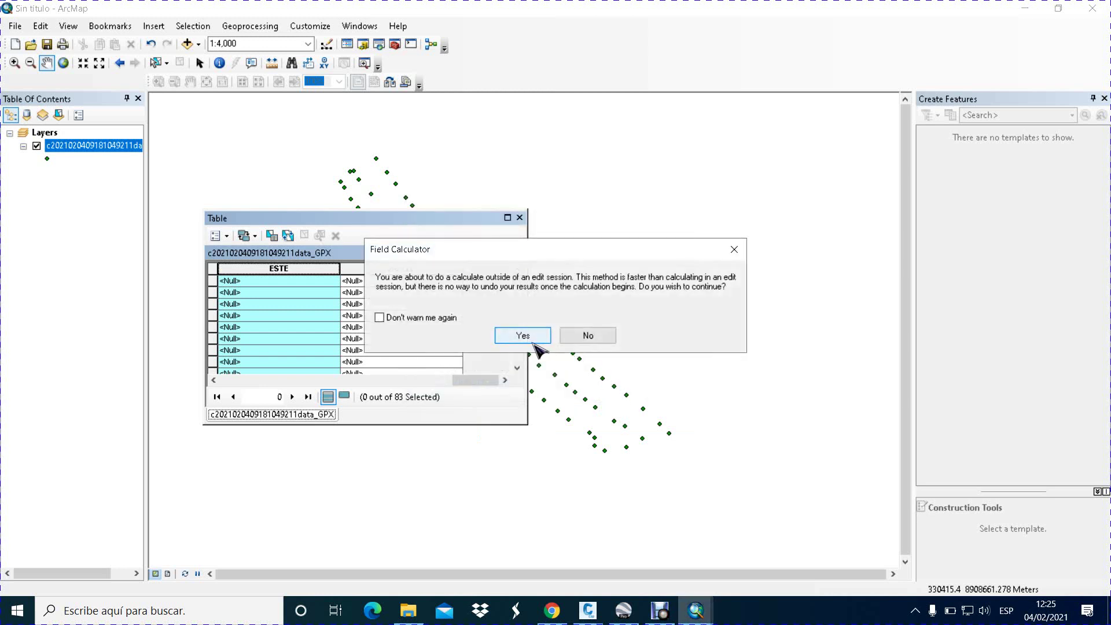
{"action": "left_click", "coordinate": [533, 342]}
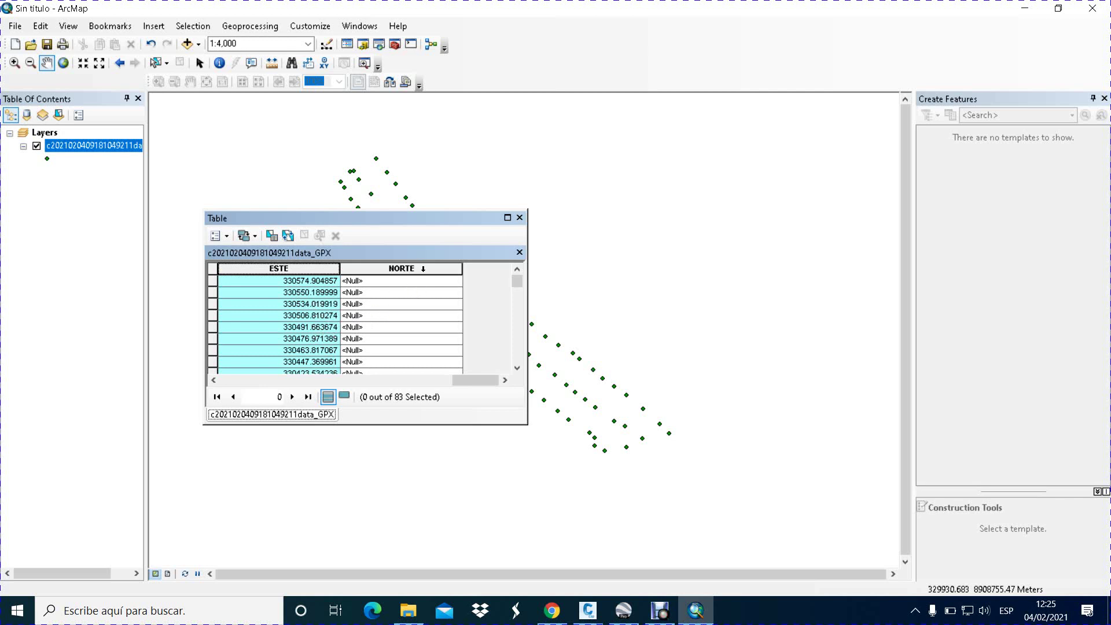
Step: Calculate NORTE as each point's Y coordinate in Meters using the data frame's UTM system
{"action": "left_click", "coordinate": [428, 268]}
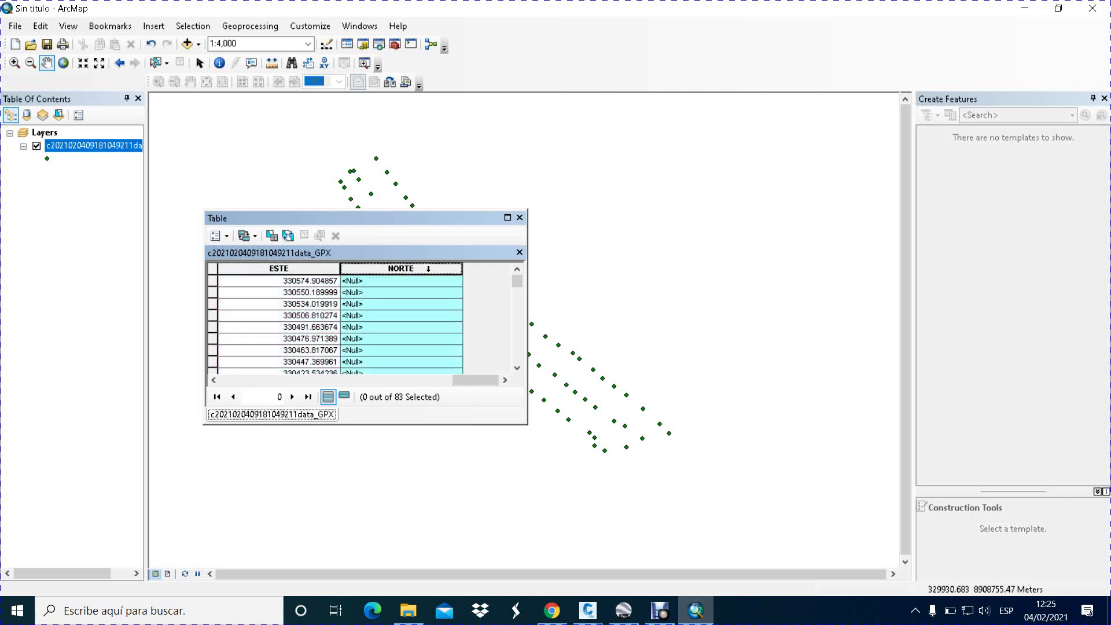
{"action": "right_click", "coordinate": [429, 268]}
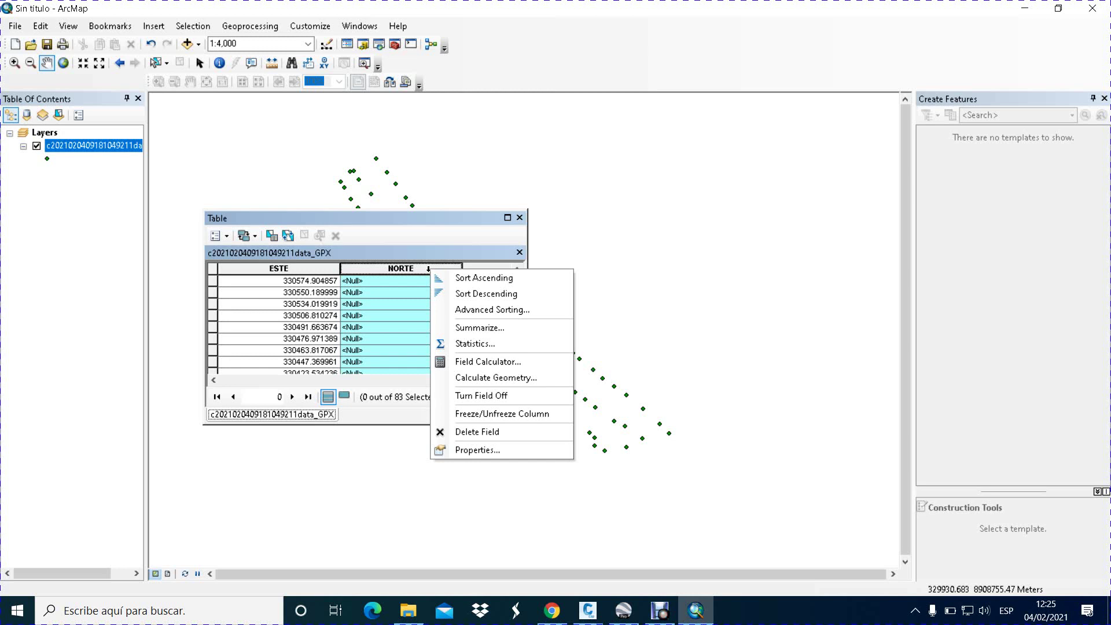
{"action": "left_click", "coordinate": [533, 379]}
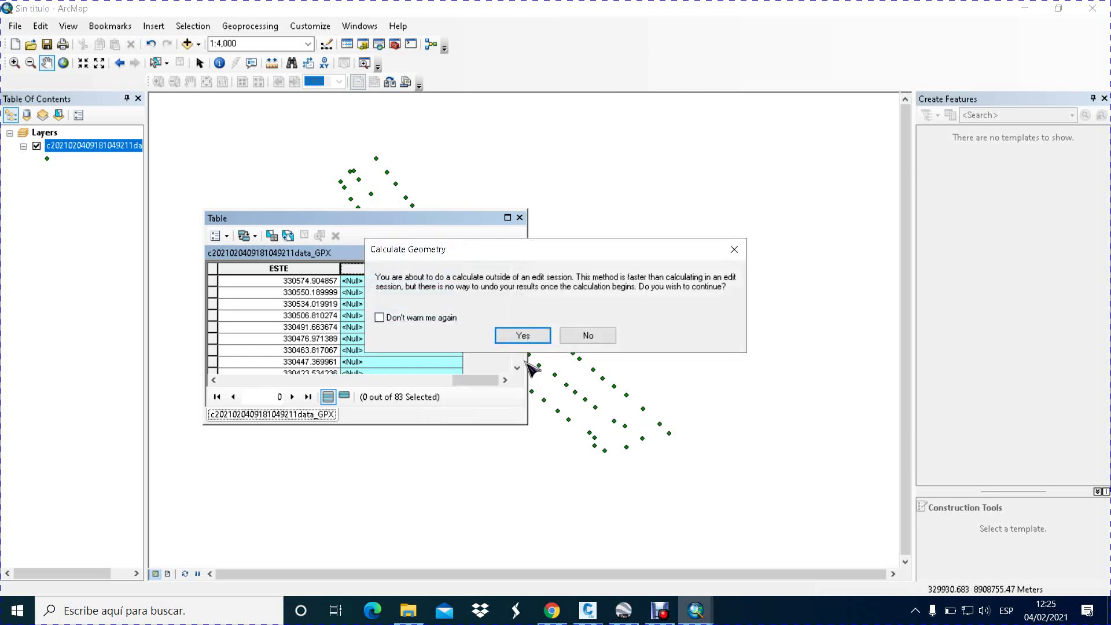
{"action": "left_click", "coordinate": [526, 338]}
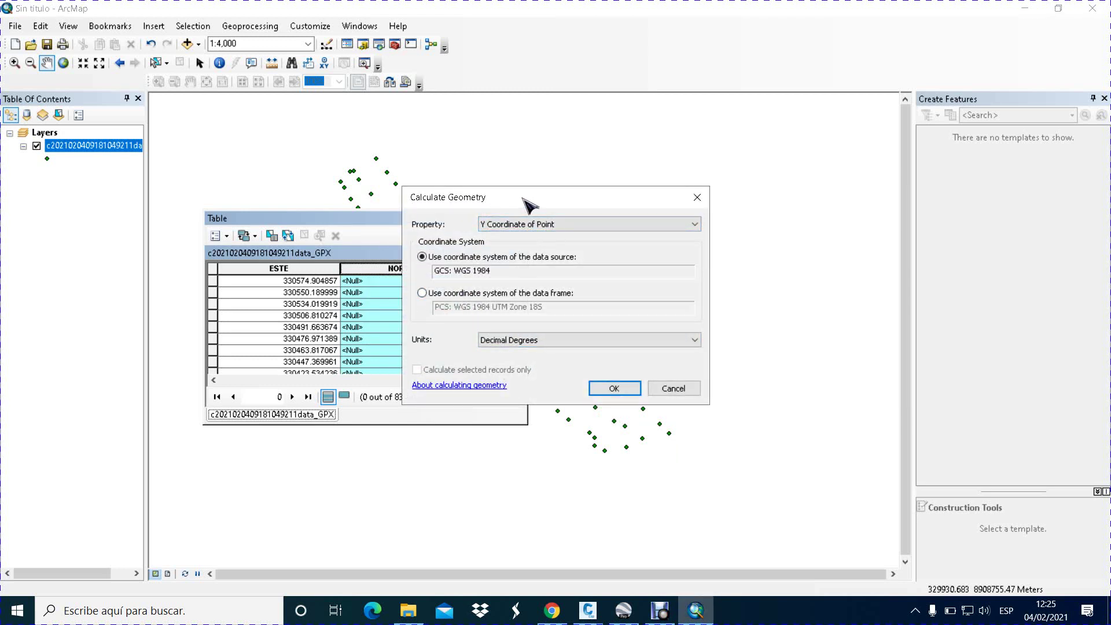
{"action": "left_click_drag", "start_coordinate": [527, 200], "coordinate": [605, 197]}
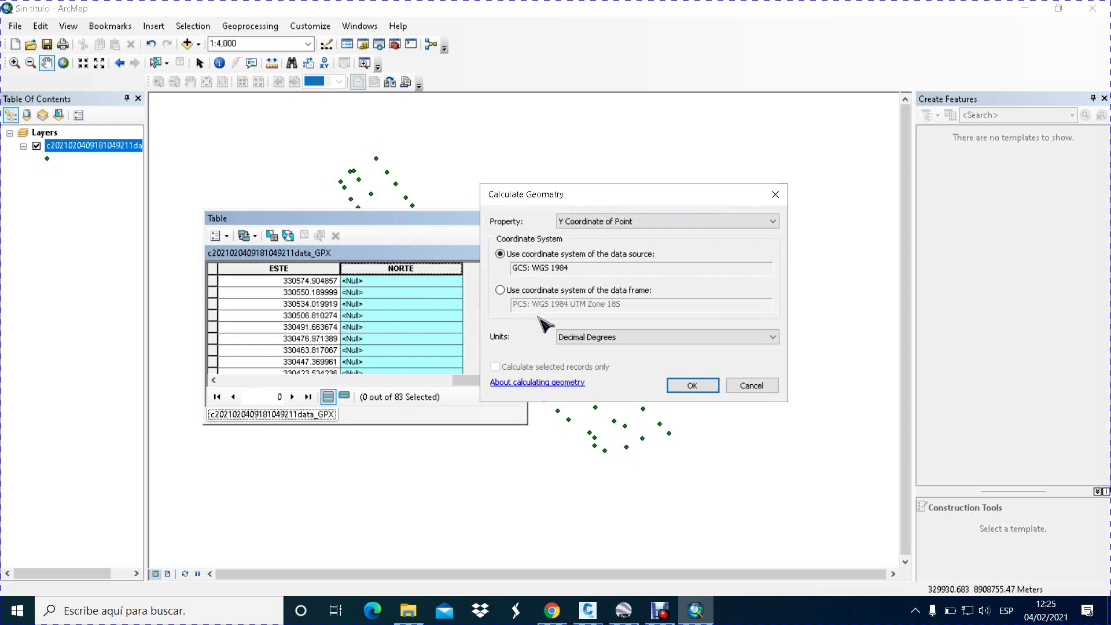
{"action": "left_click", "coordinate": [761, 223]}
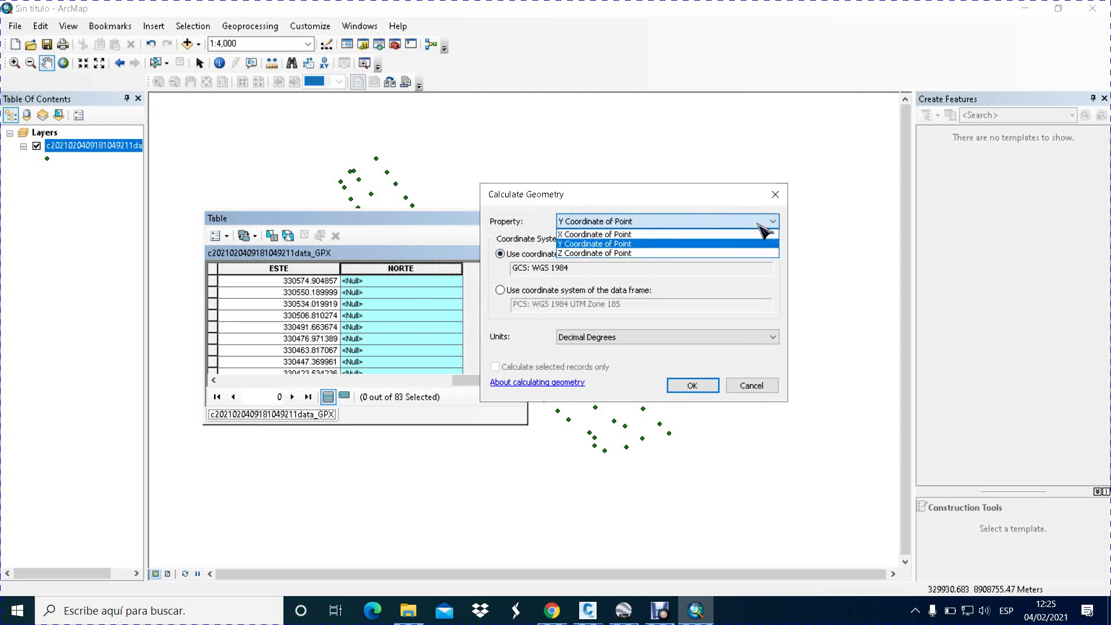
{"action": "left_click", "coordinate": [580, 243]}
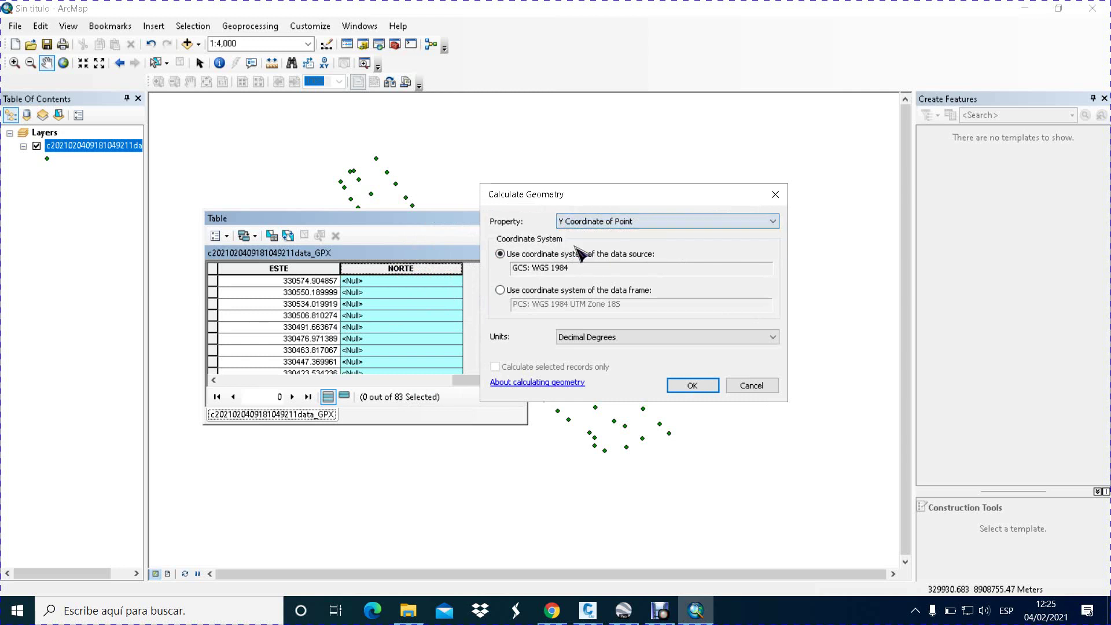
{"action": "left_click", "coordinate": [500, 291]}
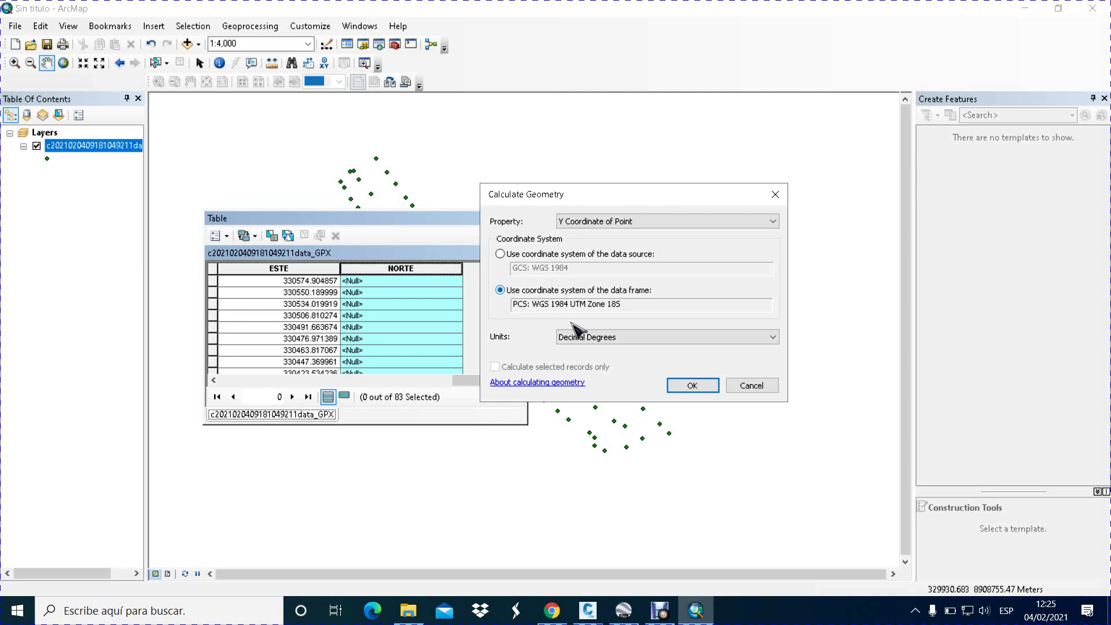
{"action": "left_click", "coordinate": [770, 341]}
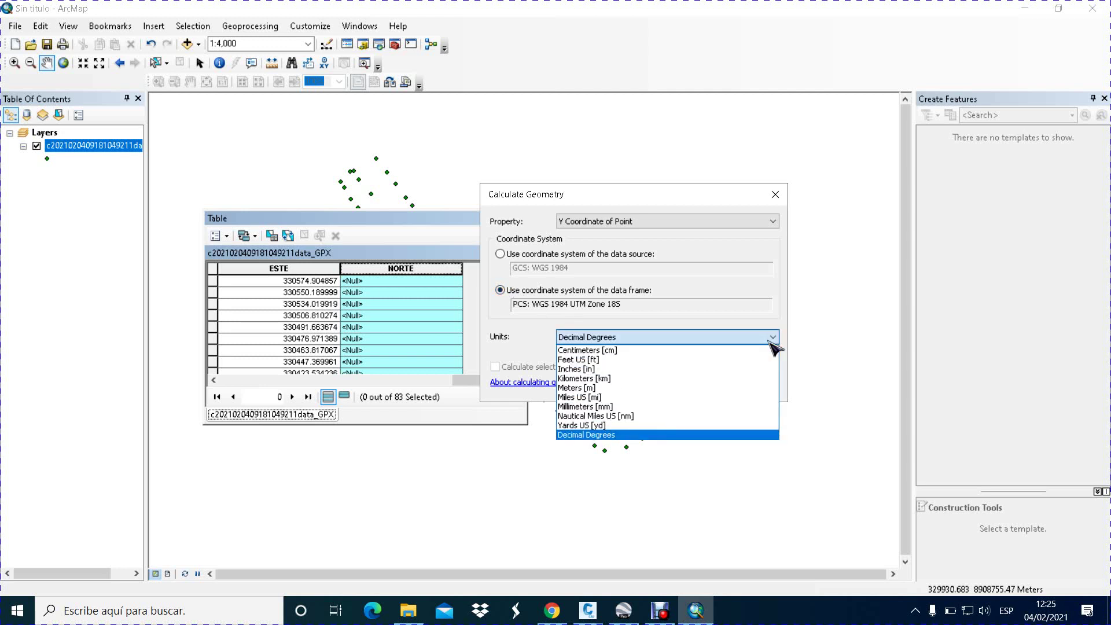
{"action": "left_click", "coordinate": [652, 388]}
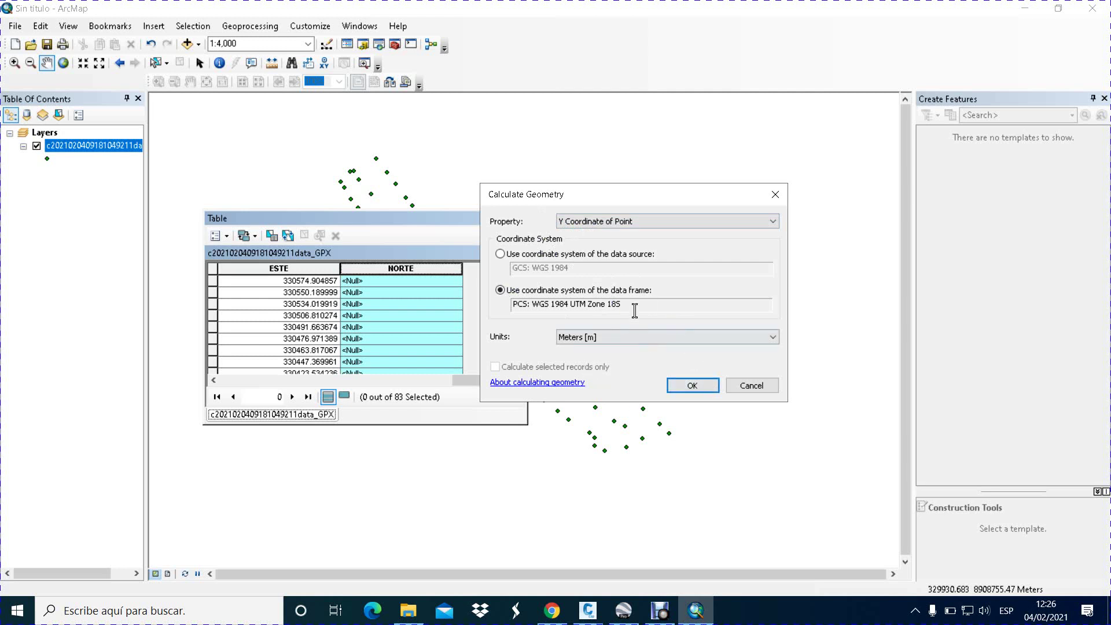
{"action": "left_click", "coordinate": [690, 385]}
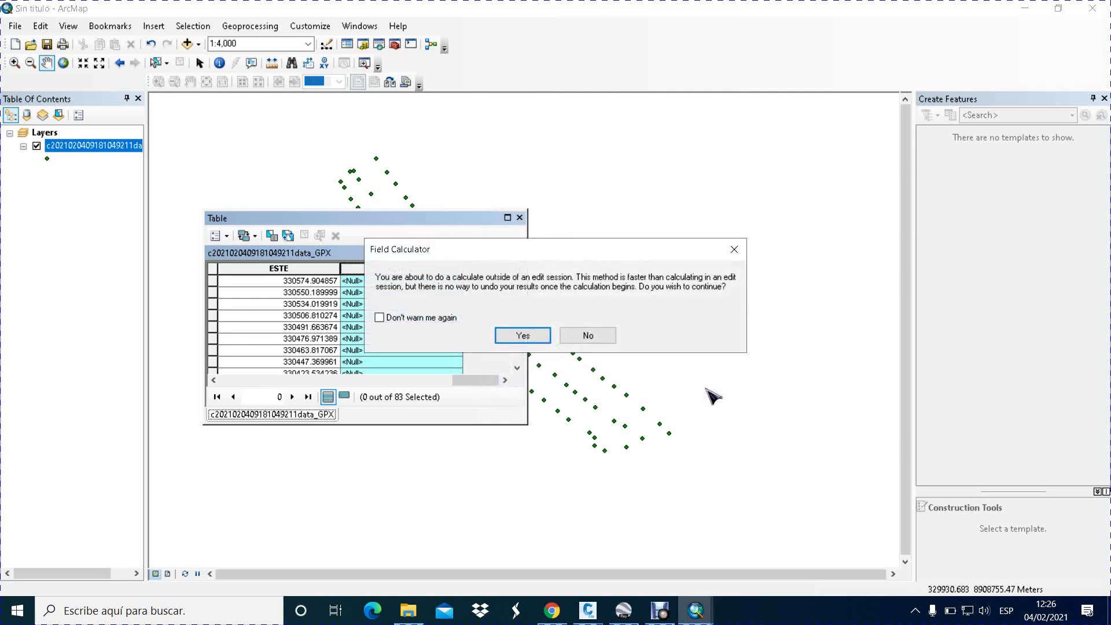
{"action": "left_click", "coordinate": [528, 337]}
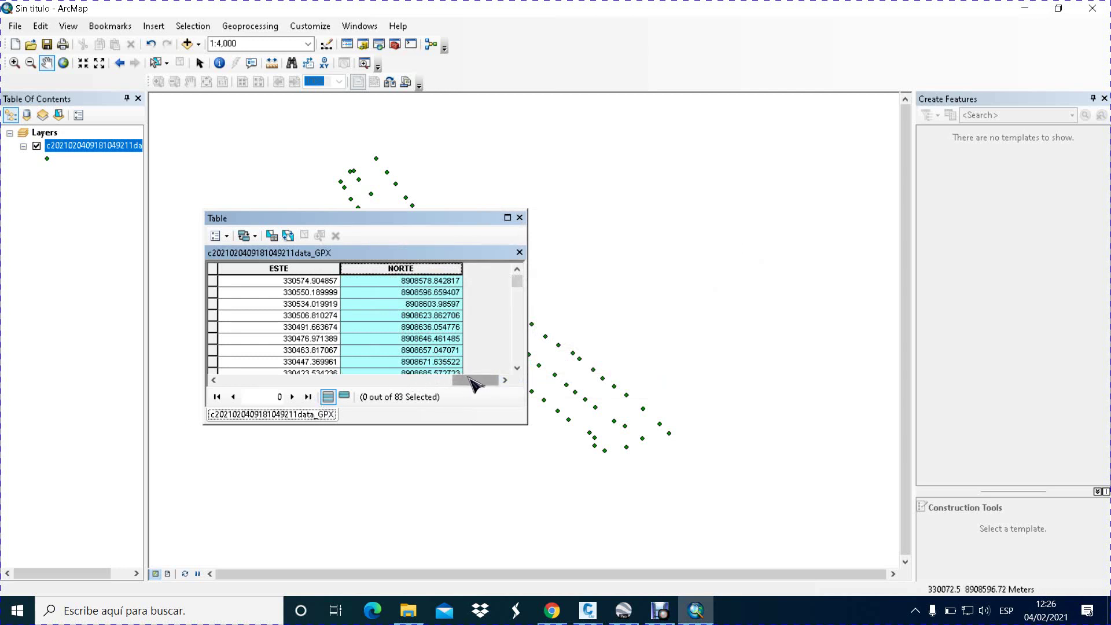
Step: Copy all 83 point records with Copy Selected, then minimise ArcMap to the desktop
{"action": "left_click_drag", "start_coordinate": [475, 381], "coordinate": [227, 363]}
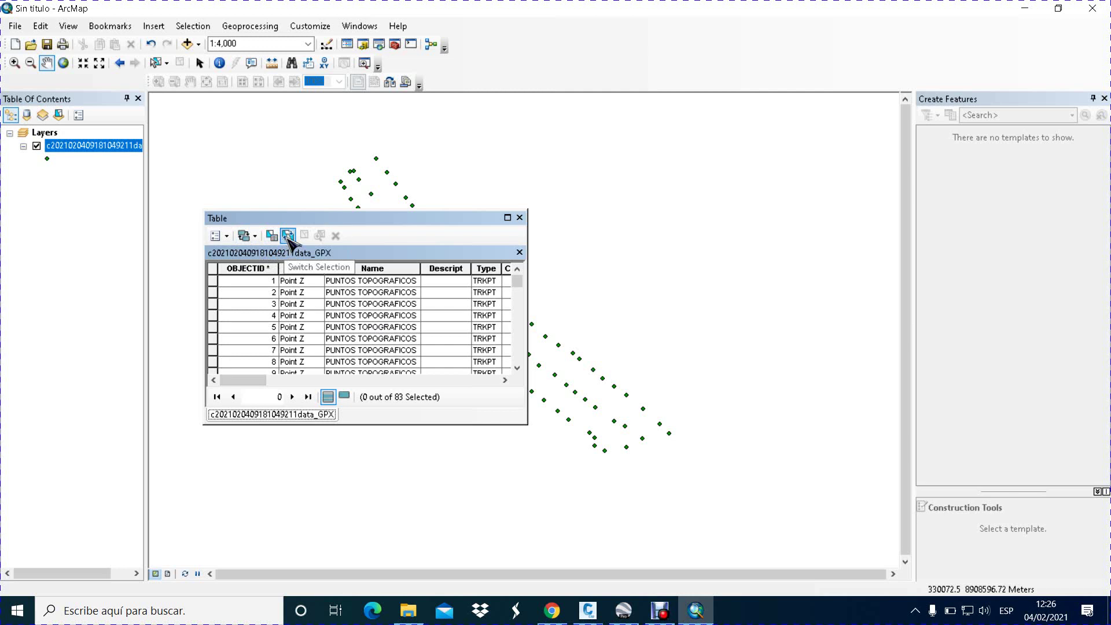
{"action": "left_click", "coordinate": [287, 237]}
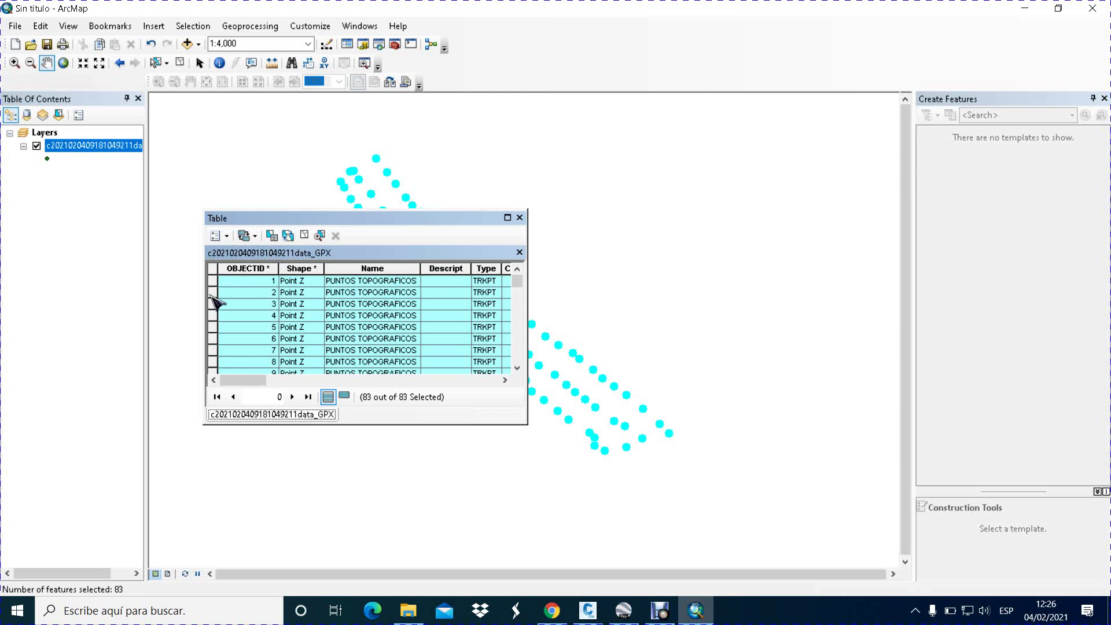
{"action": "right_click", "coordinate": [212, 294]}
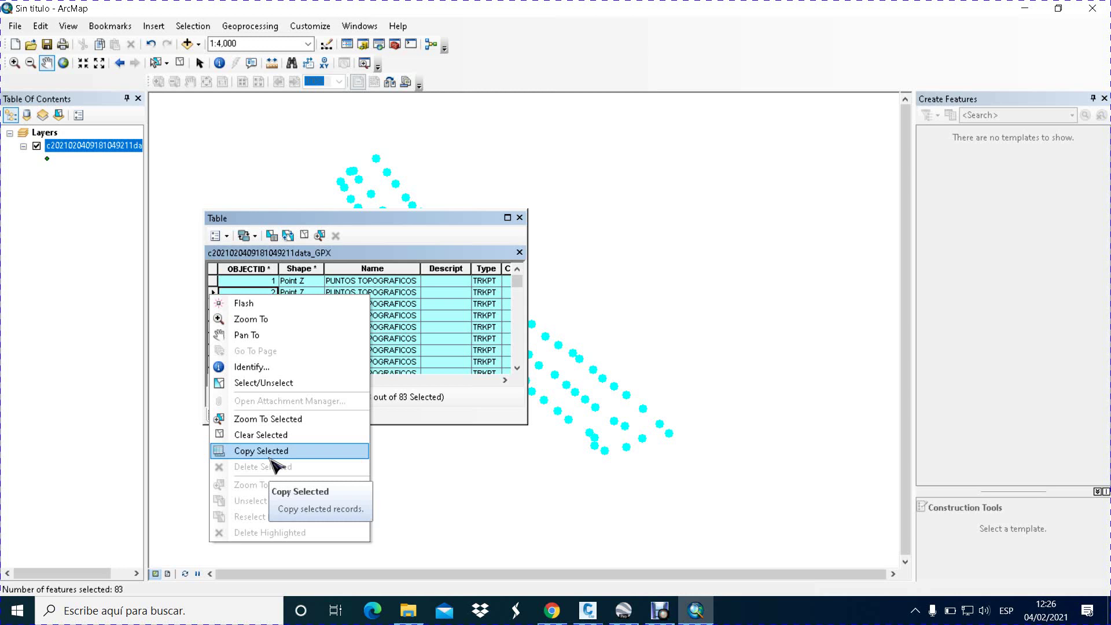
{"action": "left_click", "coordinate": [270, 456]}
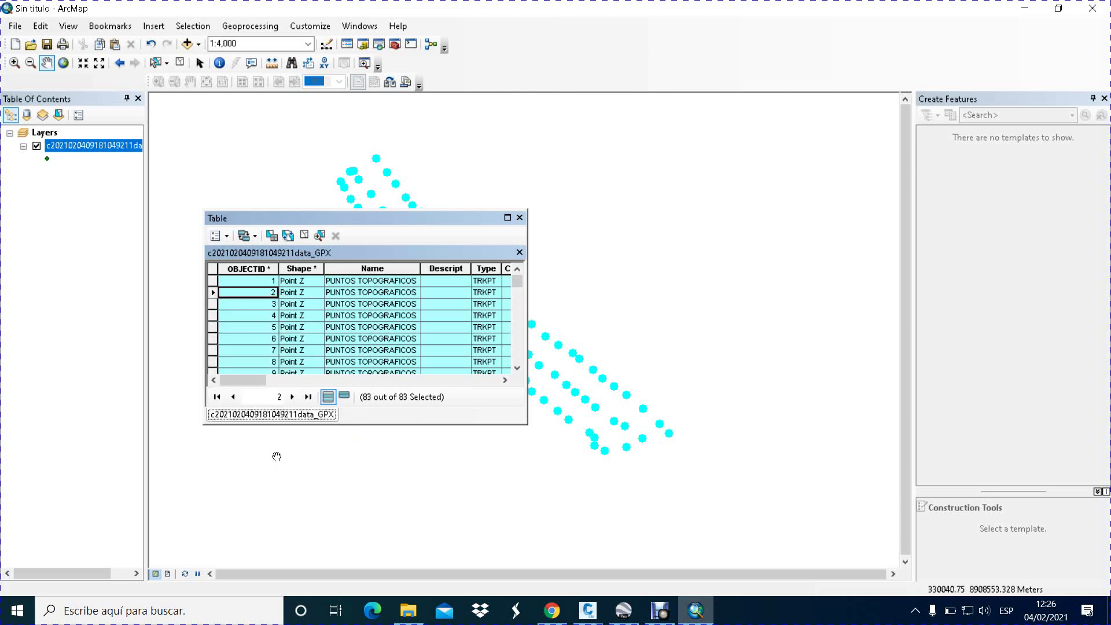
{"action": "left_click", "coordinate": [1028, 10]}
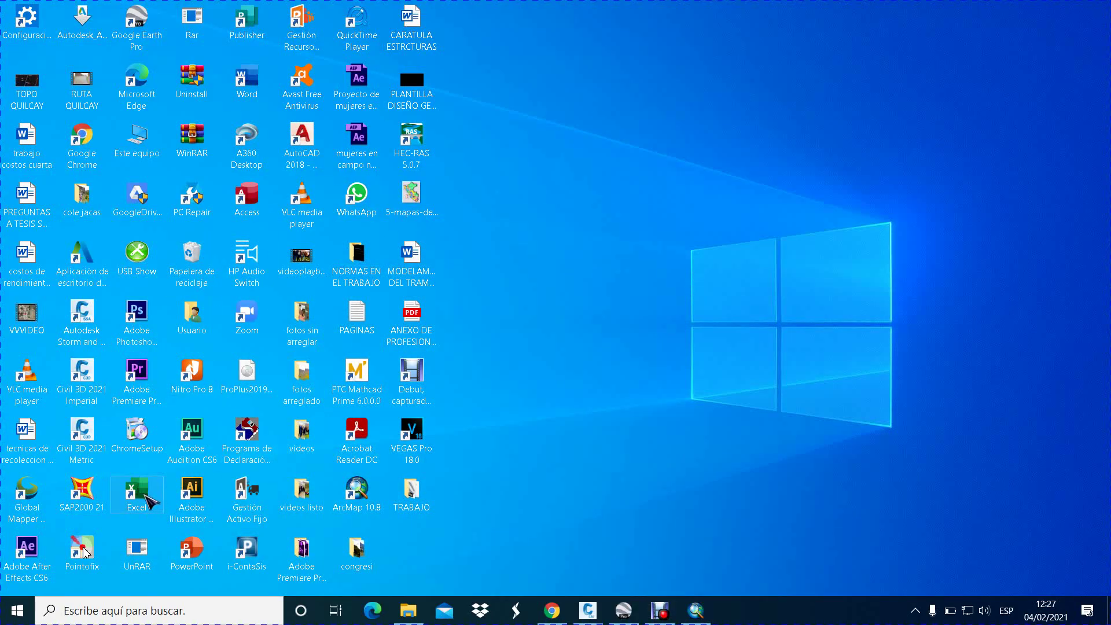
Step: Launch Excel, create a blank workbook and paste the copied point records into it
{"action": "double_click", "coordinate": [144, 496]}
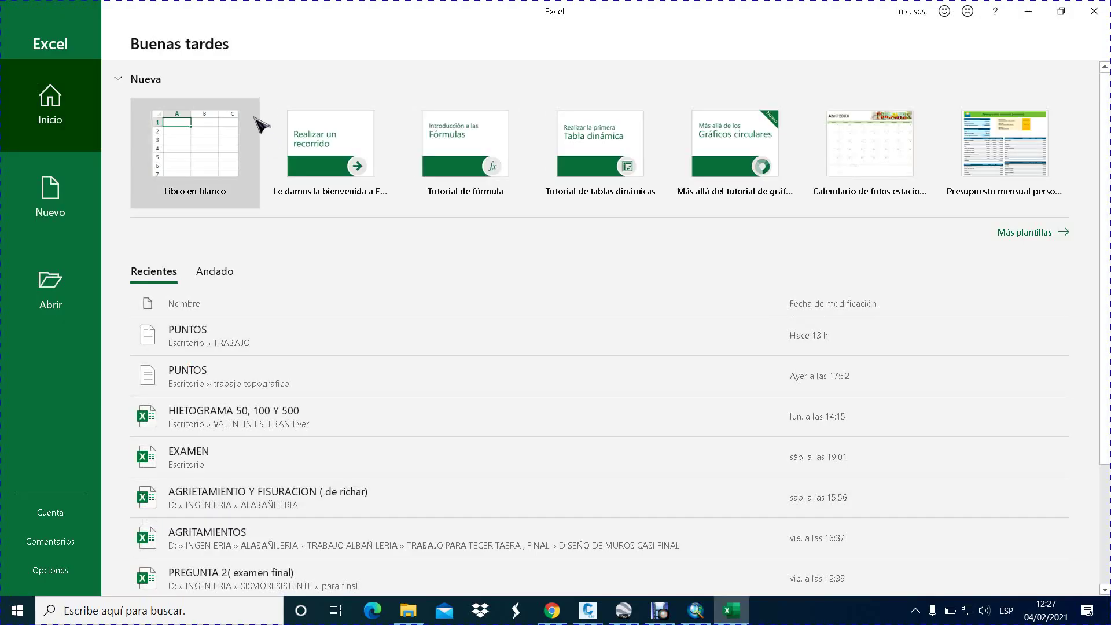
{"action": "left_click", "coordinate": [186, 149]}
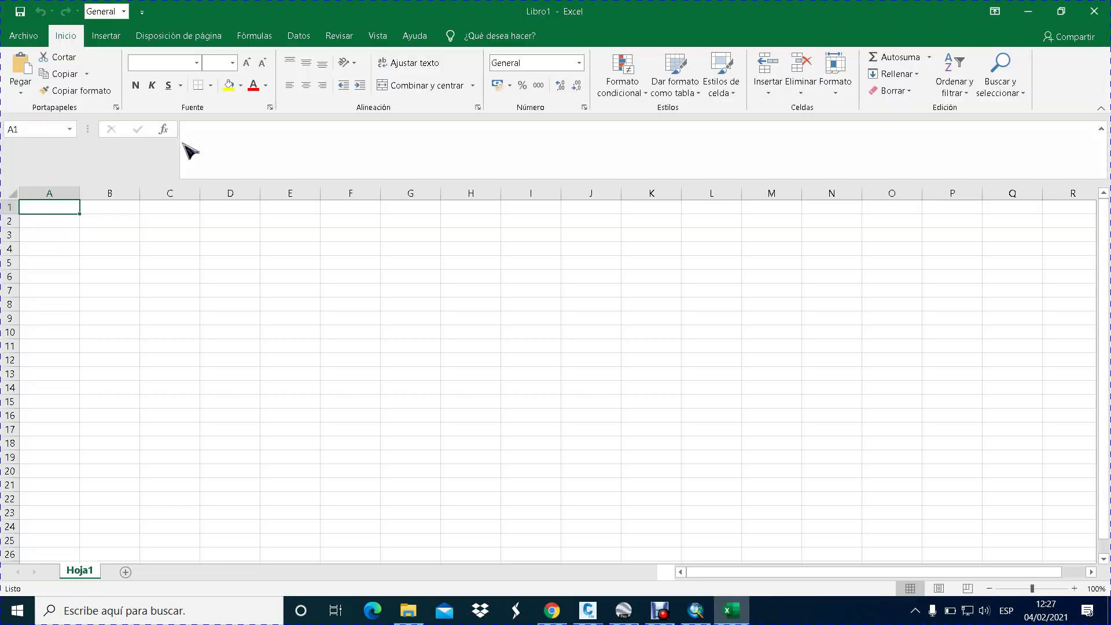
{"action": "left_click", "coordinate": [20, 91]}
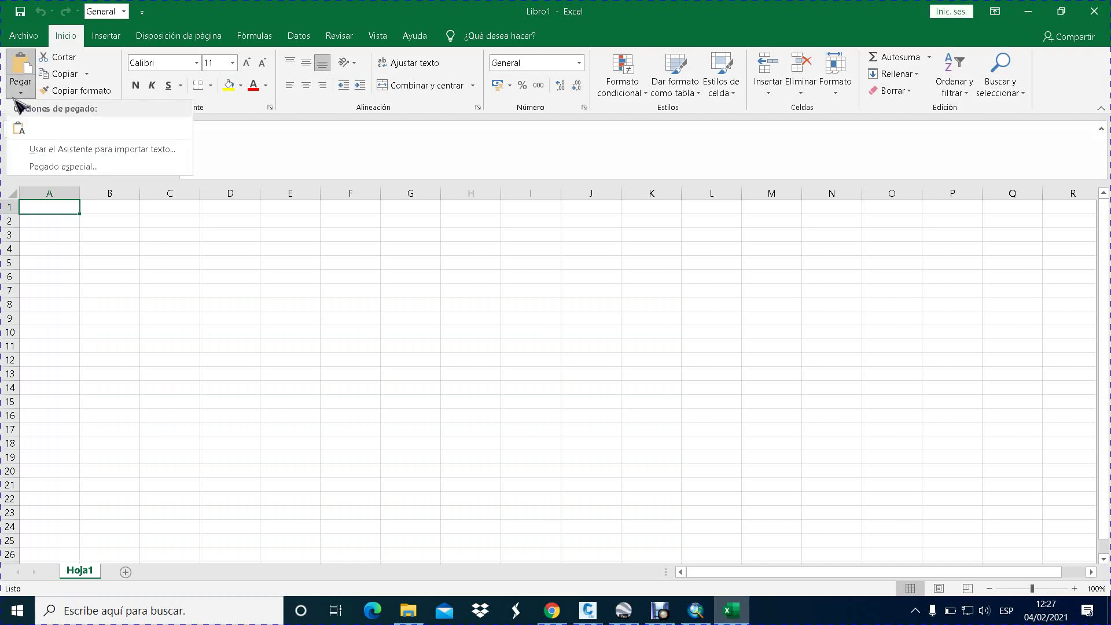
{"action": "left_click", "coordinate": [20, 129]}
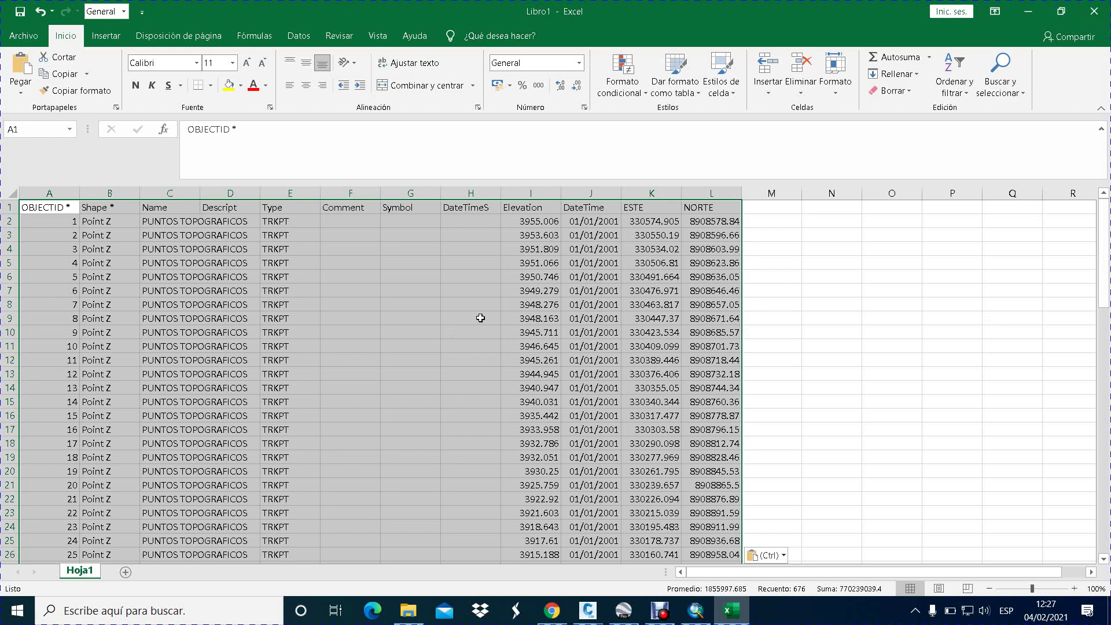
{"action": "left_click", "coordinate": [777, 268]}
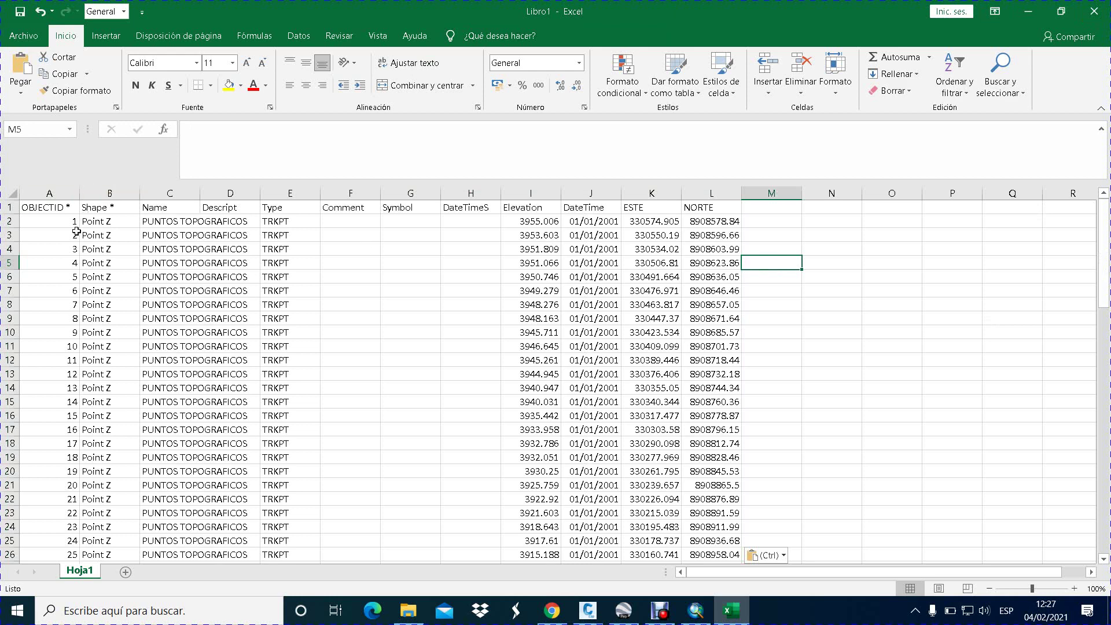
Step: Delete the Shape through DateTimeS columns and the DateTime column from the sheet
{"action": "left_click", "coordinate": [98, 193]}
{"action": "left_click_drag", "start_coordinate": [98, 193], "coordinate": [473, 209]}
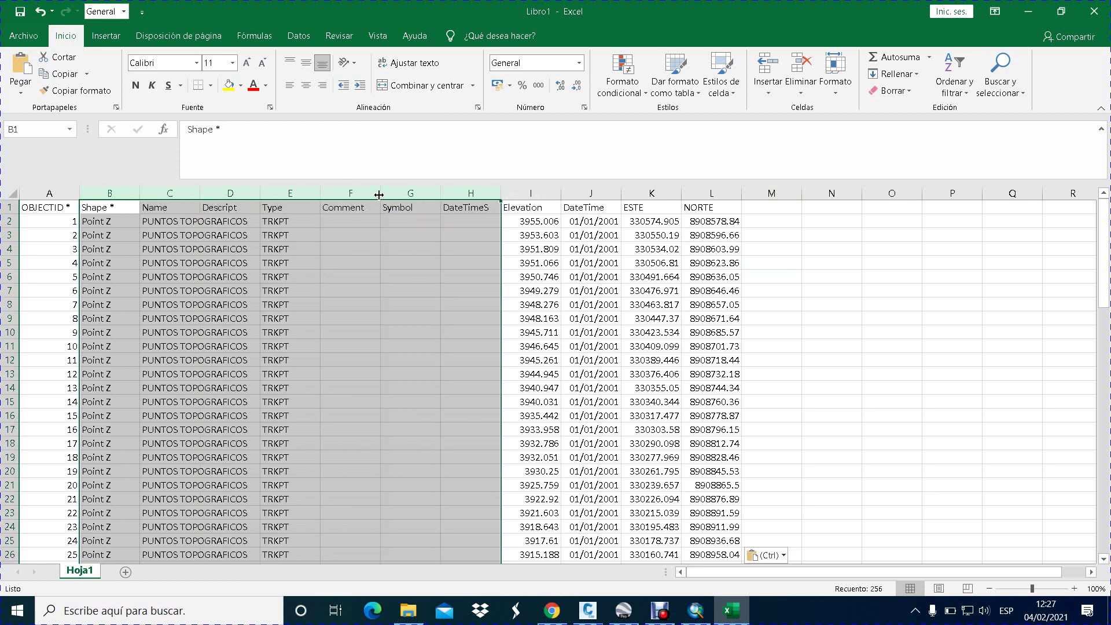
{"action": "right_click", "coordinate": [371, 227]}
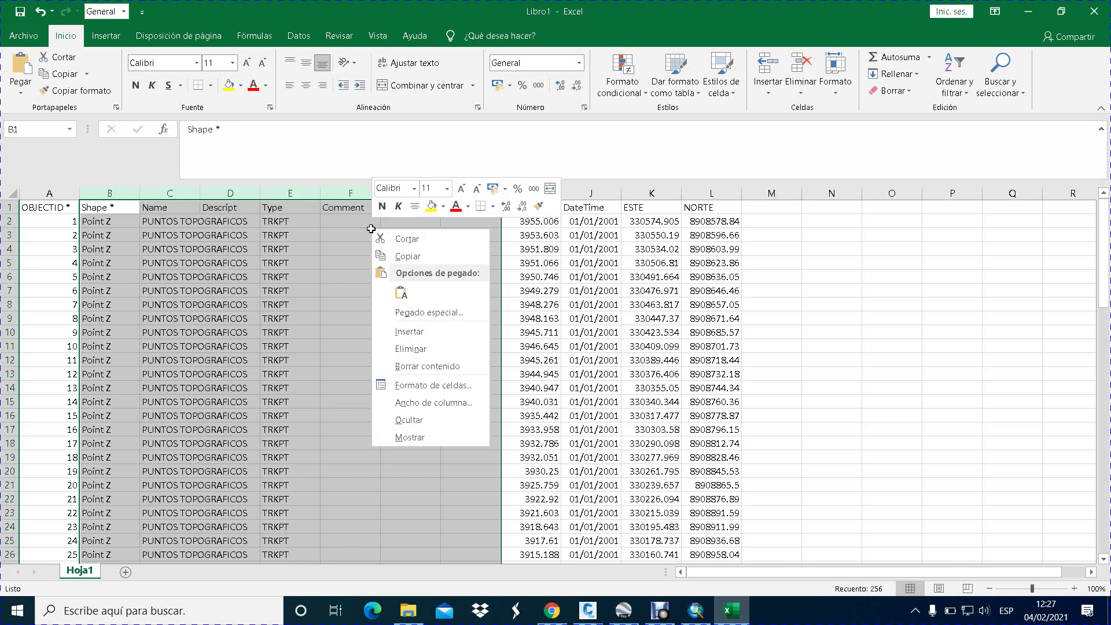
{"action": "left_click", "coordinate": [418, 350]}
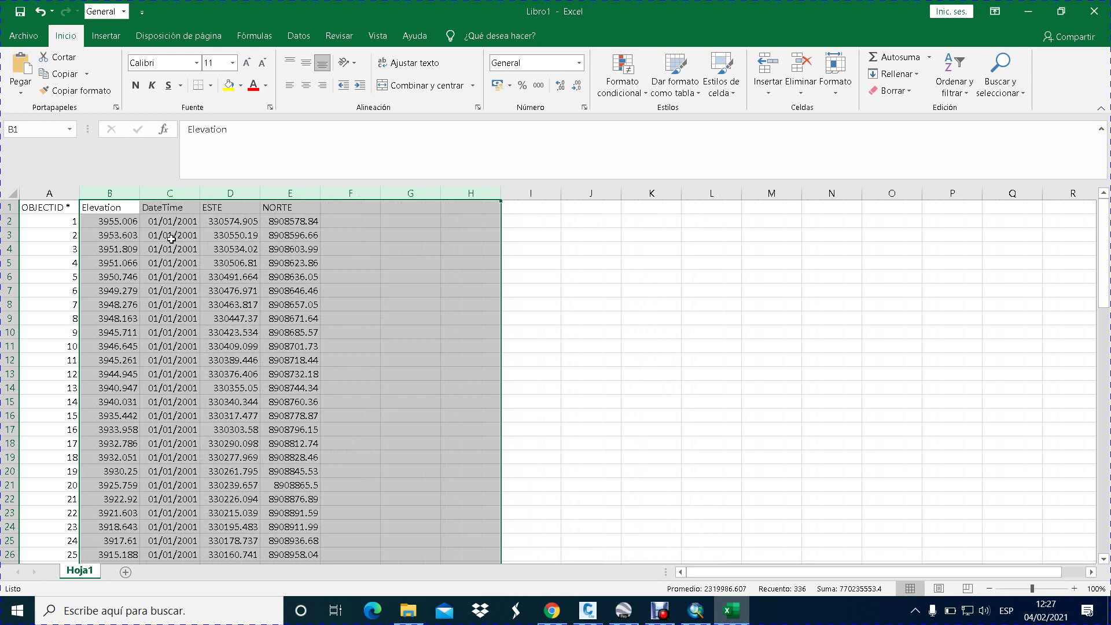
{"action": "left_click", "coordinate": [586, 288]}
{"action": "left_click", "coordinate": [183, 189]}
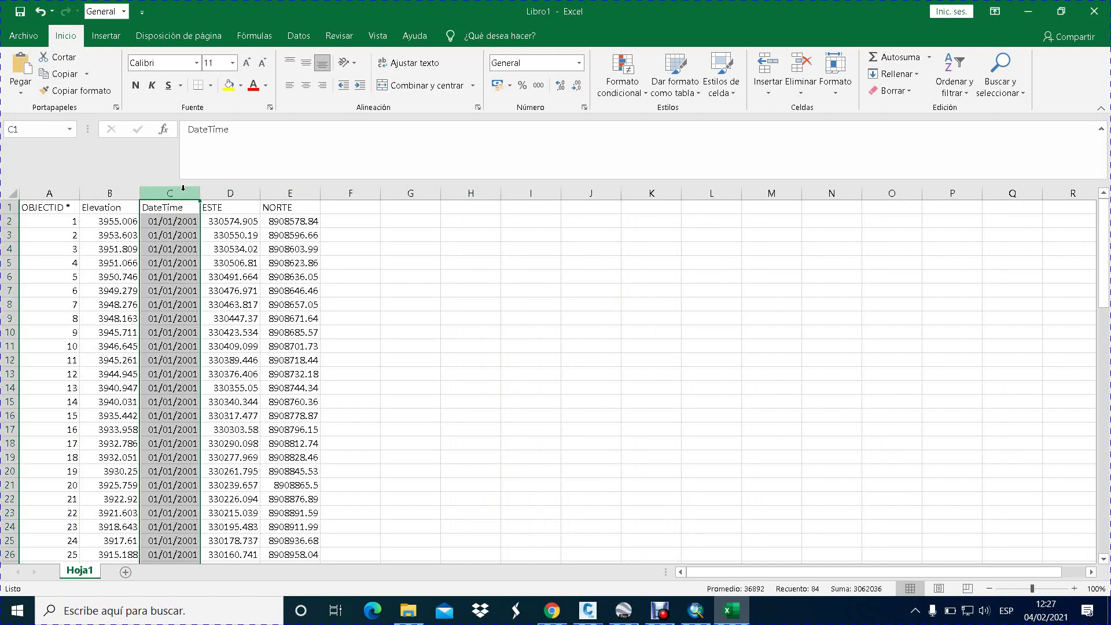
{"action": "right_click", "coordinate": [178, 222]}
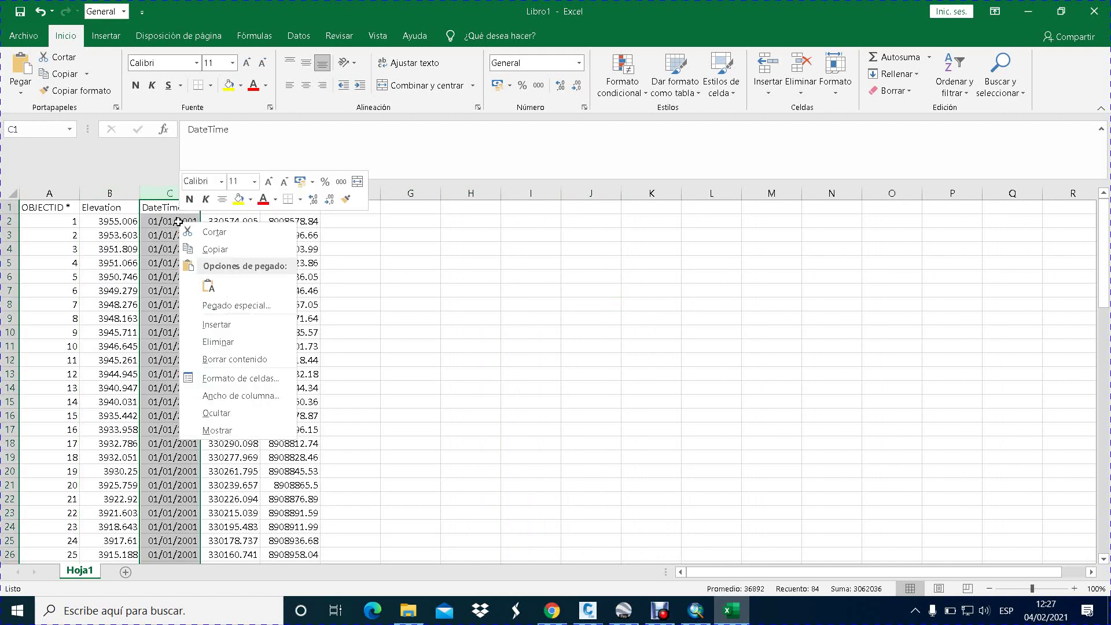
{"action": "left_click", "coordinate": [218, 342]}
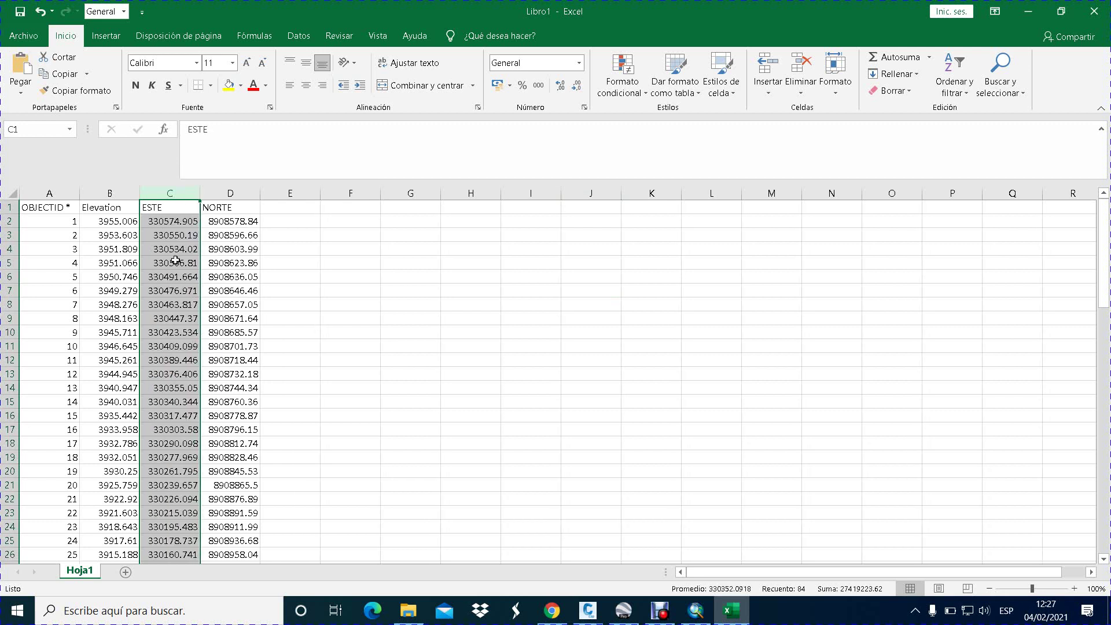
Step: Rearrange columns so ESTE, NORTE and Elevation sit in B through D after OBJECTID
{"action": "left_click", "coordinate": [109, 210]}
{"action": "key", "text": "ctrl+shift+Down"}
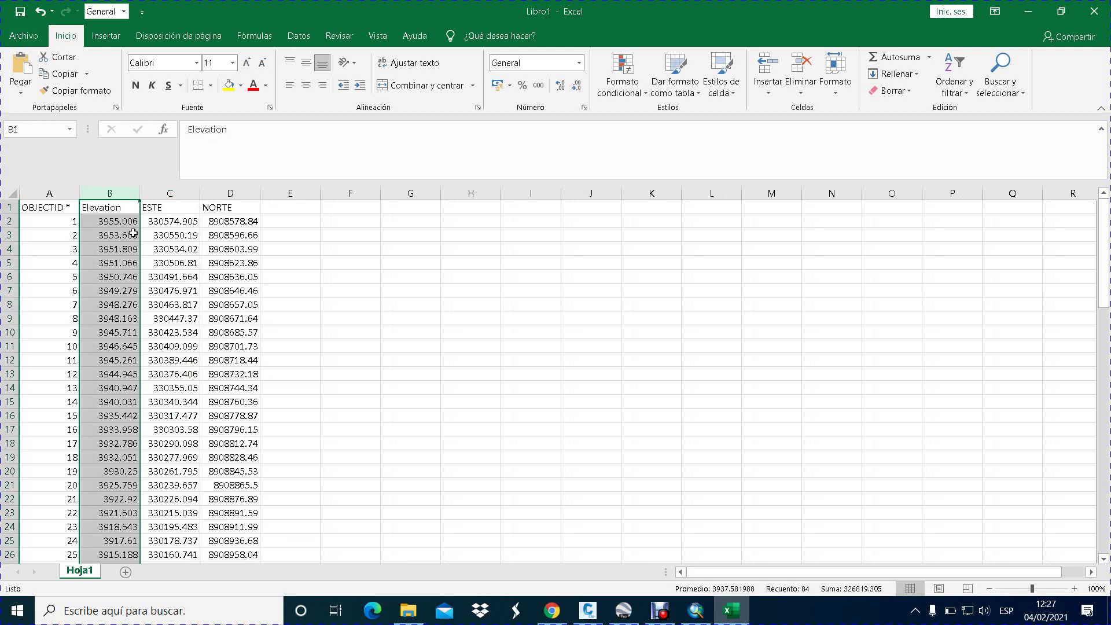
{"action": "left_click_drag", "start_coordinate": [139, 236], "coordinate": [289, 268]}
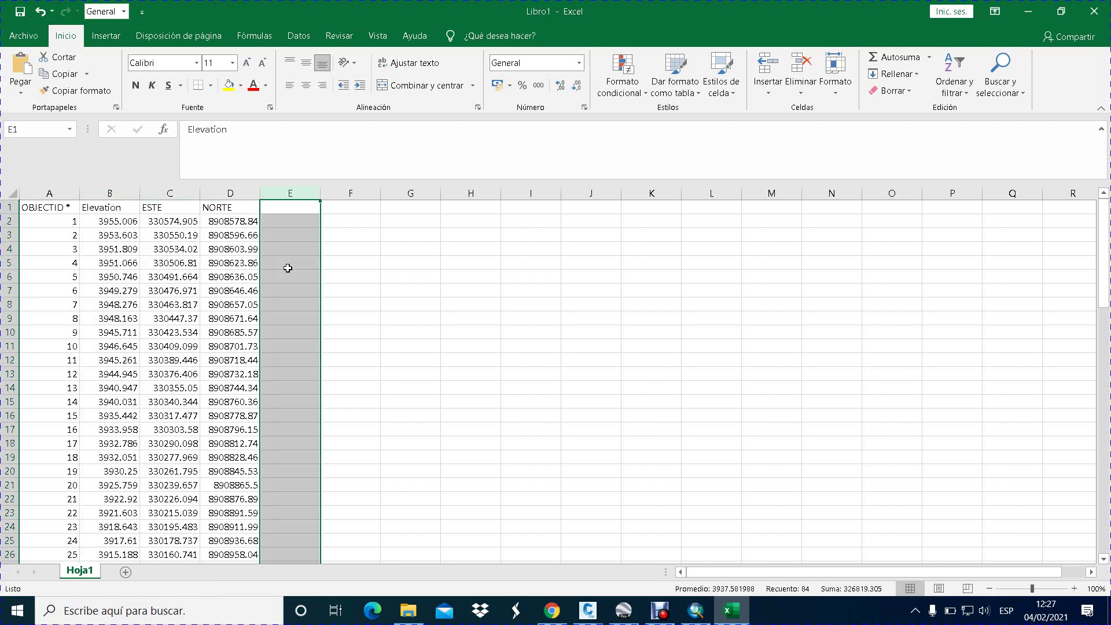
{"action": "left_click", "coordinate": [360, 272]}
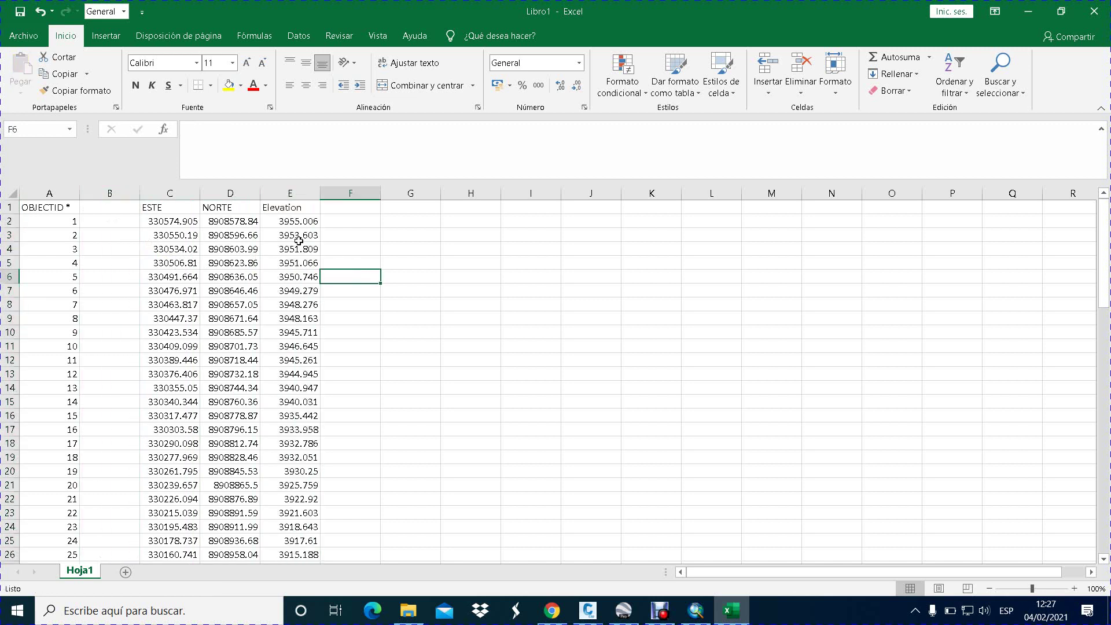
{"action": "left_click_drag", "start_coordinate": [150, 192], "coordinate": [297, 192]}
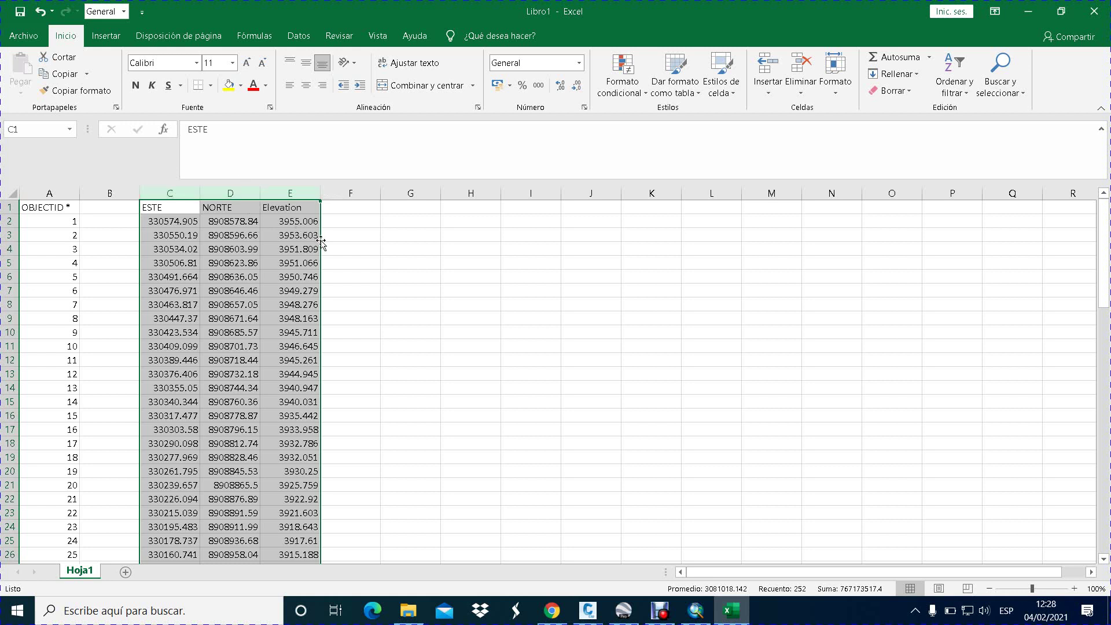
{"action": "left_click_drag", "start_coordinate": [322, 242], "coordinate": [246, 247]}
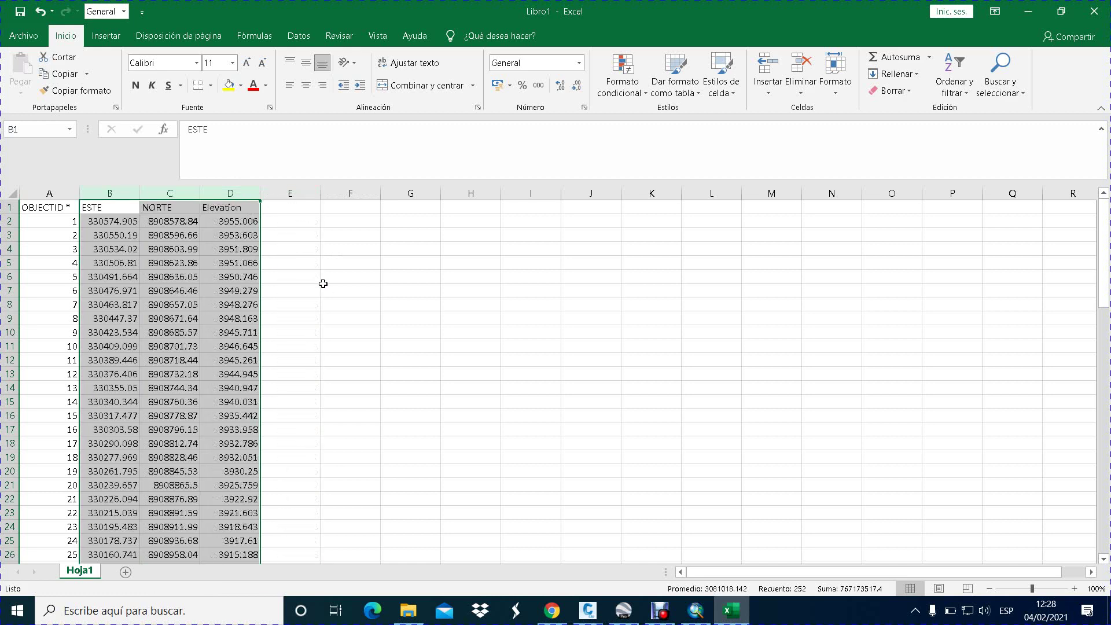
{"action": "left_click", "coordinate": [323, 285]}
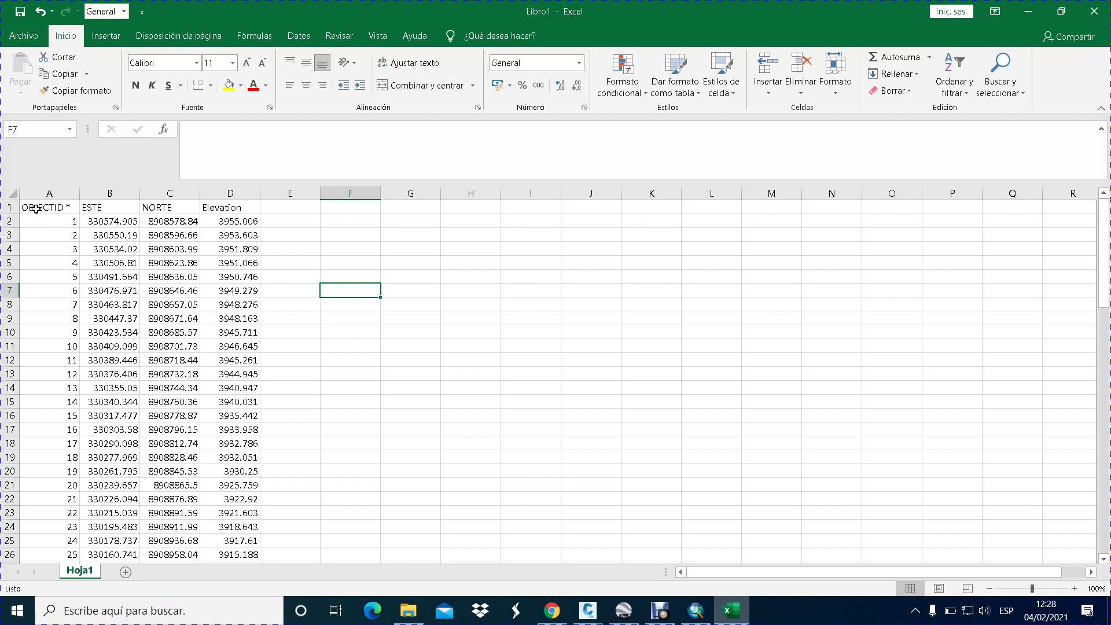
Step: Delete the entire header row so the point data starts in row 1
{"action": "left_click_drag", "start_coordinate": [36, 210], "coordinate": [221, 208]}
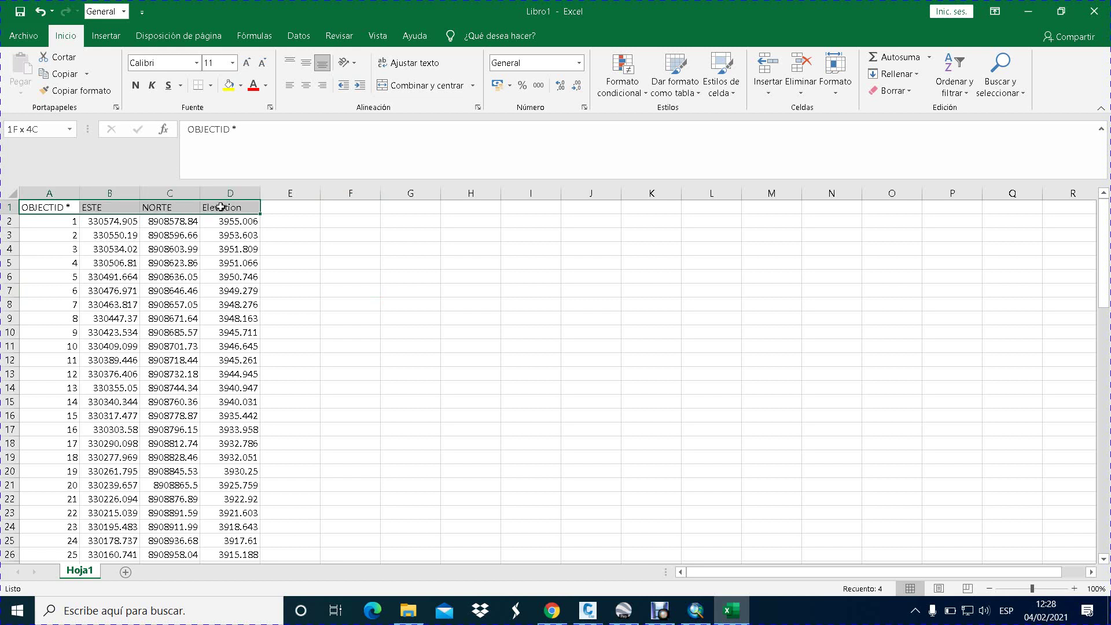
{"action": "right_click", "coordinate": [178, 210]}
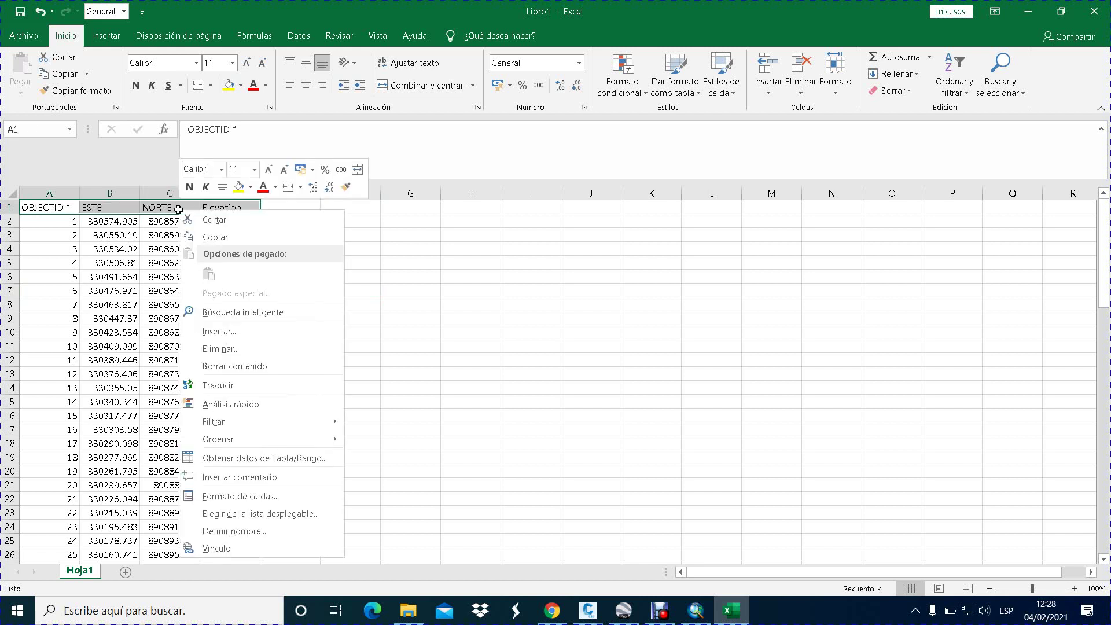
{"action": "left_click", "coordinate": [239, 349]}
{"action": "left_click", "coordinate": [231, 346]}
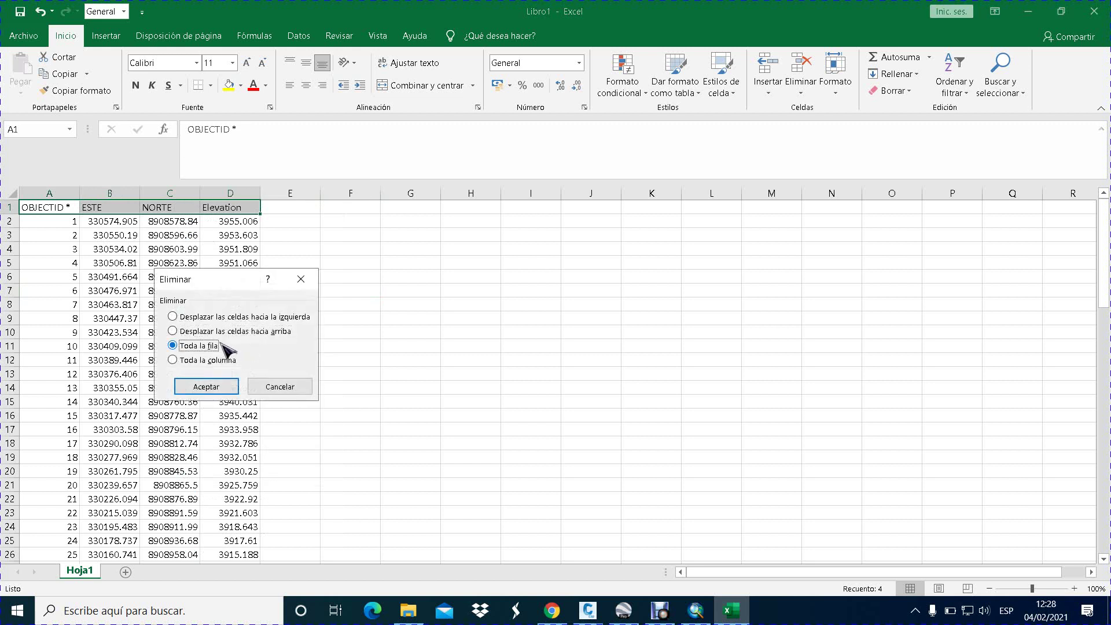
{"action": "left_click", "coordinate": [206, 384]}
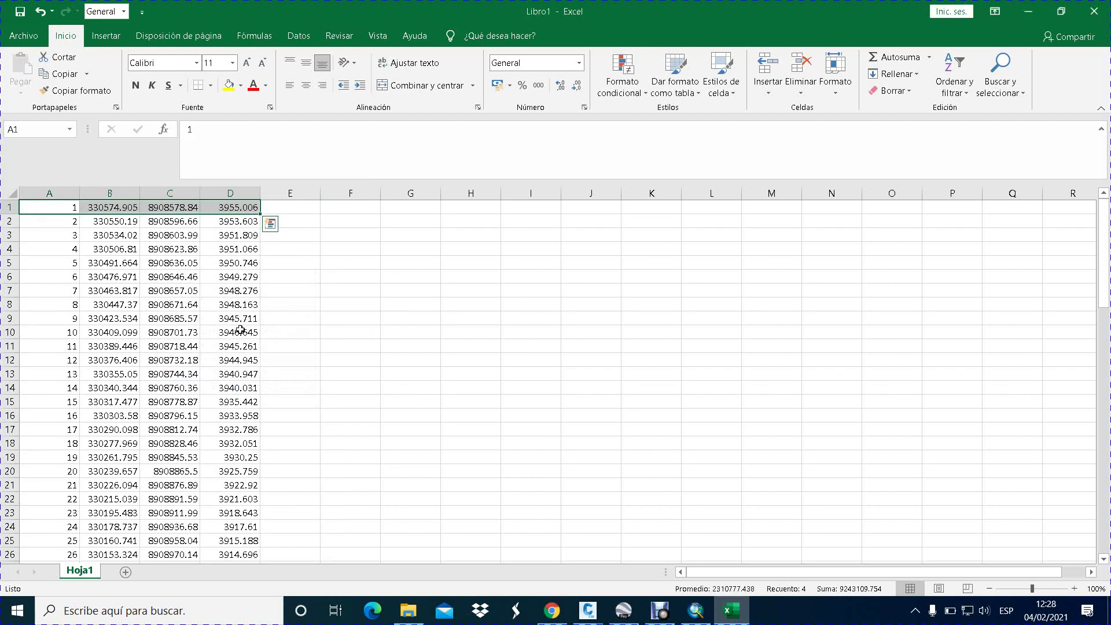
{"action": "left_click", "coordinate": [352, 317]}
Step: Scroll down through all 83 point rows and back up to check them
{"action": "scroll", "coordinate": [223, 269], "scroll_direction": "down", "scroll_amount": 4}
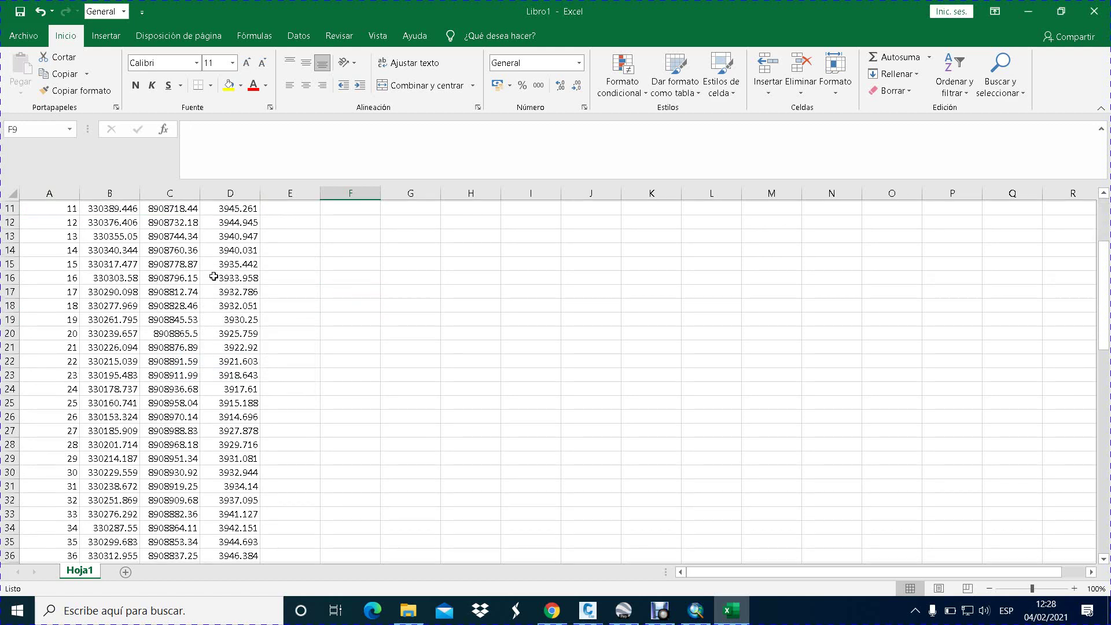
{"action": "scroll", "coordinate": [217, 274], "scroll_direction": "down", "scroll_amount": 3}
{"action": "scroll", "coordinate": [213, 280], "scroll_direction": "down", "scroll_amount": 5}
{"action": "scroll", "coordinate": [213, 280], "scroll_direction": "down", "scroll_amount": 5}
{"action": "scroll", "coordinate": [213, 281], "scroll_direction": "down", "scroll_amount": 6}
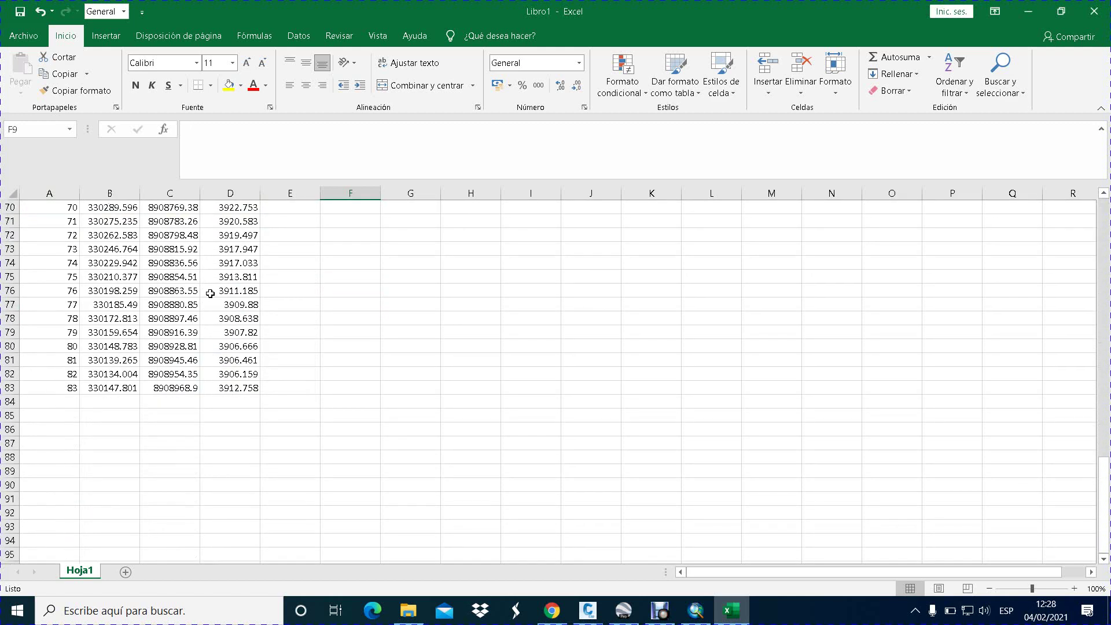
{"action": "scroll", "coordinate": [184, 382], "scroll_direction": "up", "scroll_amount": 9}
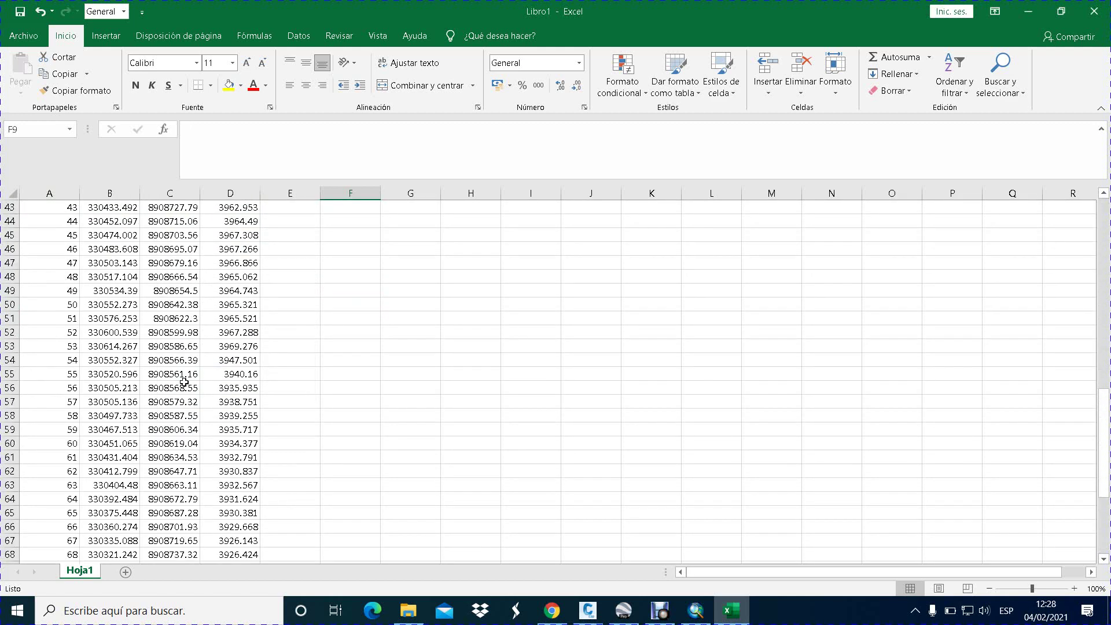
{"action": "scroll", "coordinate": [184, 382], "scroll_direction": "up", "scroll_amount": 8}
{"action": "scroll", "coordinate": [185, 382], "scroll_direction": "up", "scroll_amount": 6}
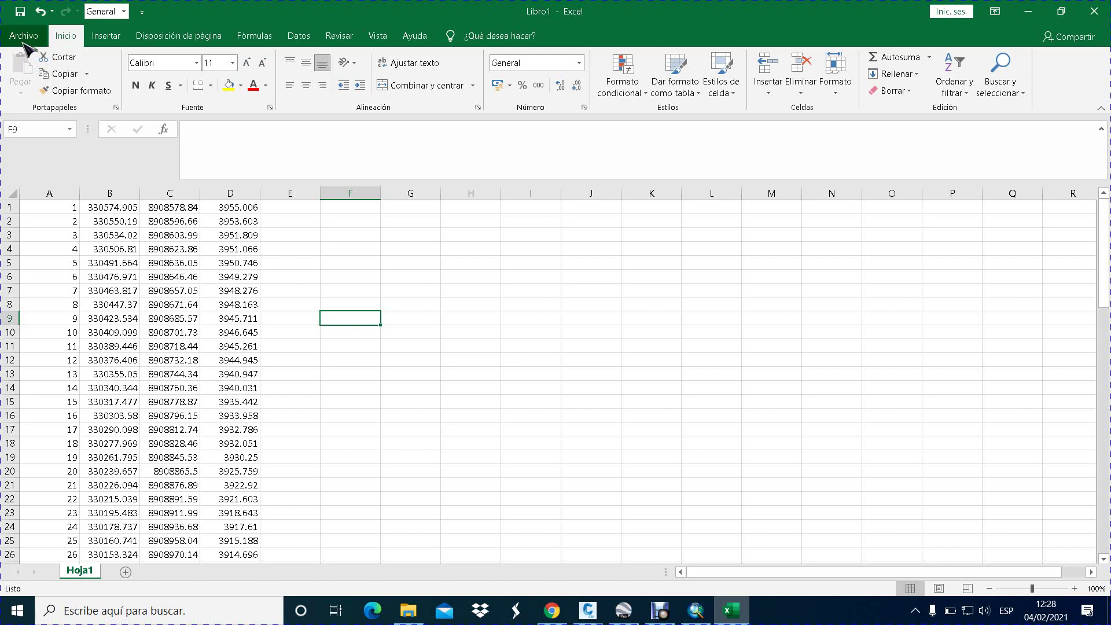
Step: Start Save As and choose the TRABAJO folder on the desktop as the location
{"action": "left_click", "coordinate": [24, 36]}
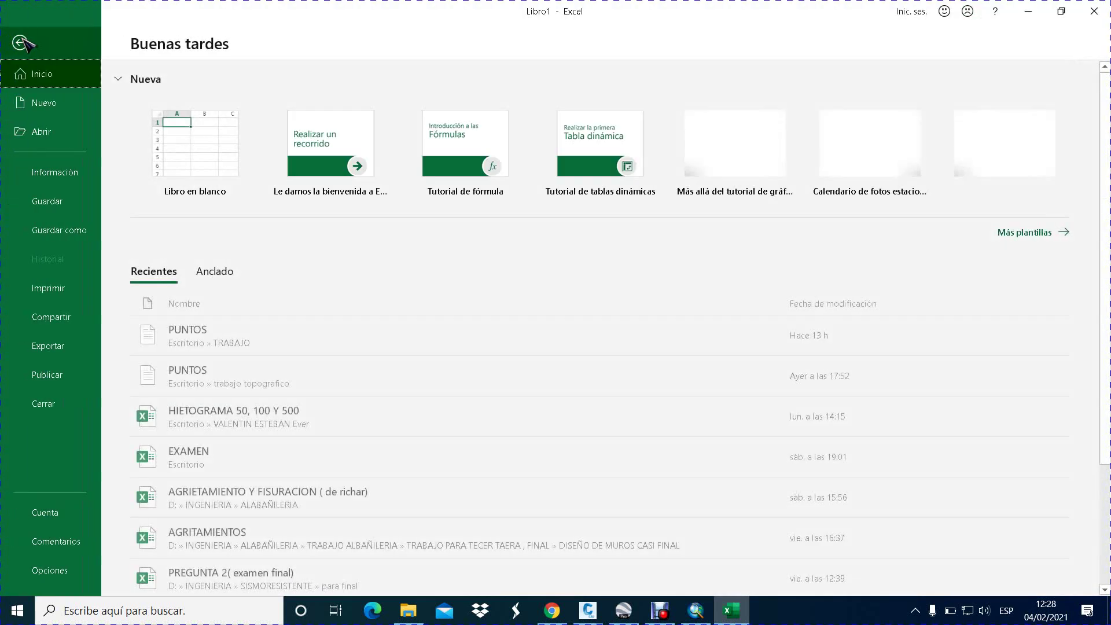
{"action": "left_click", "coordinate": [71, 230]}
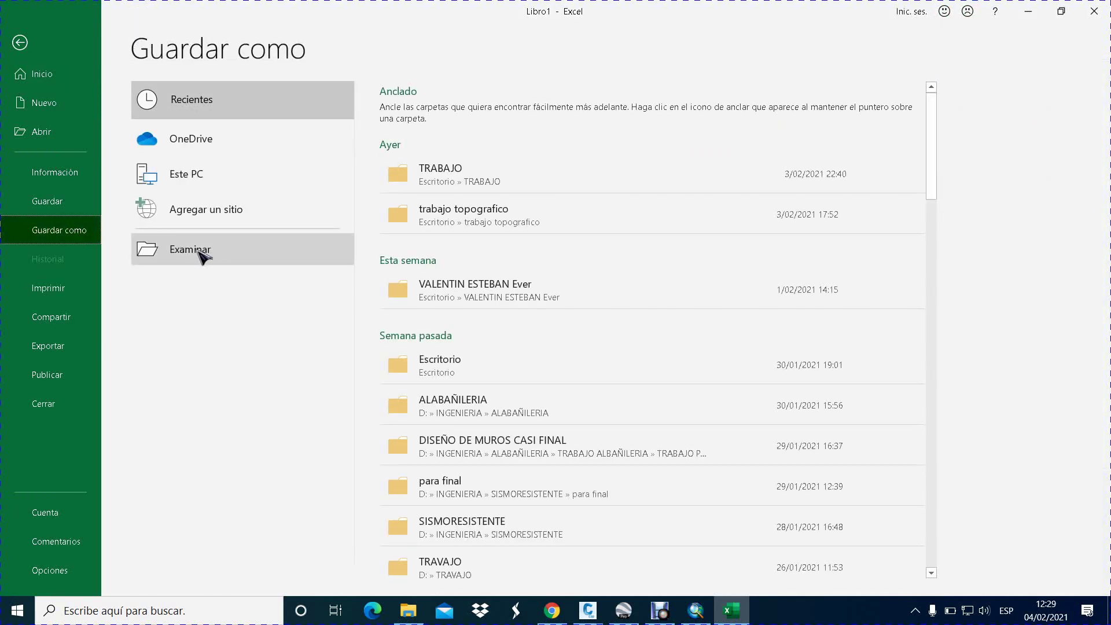
{"action": "left_click", "coordinate": [198, 250]}
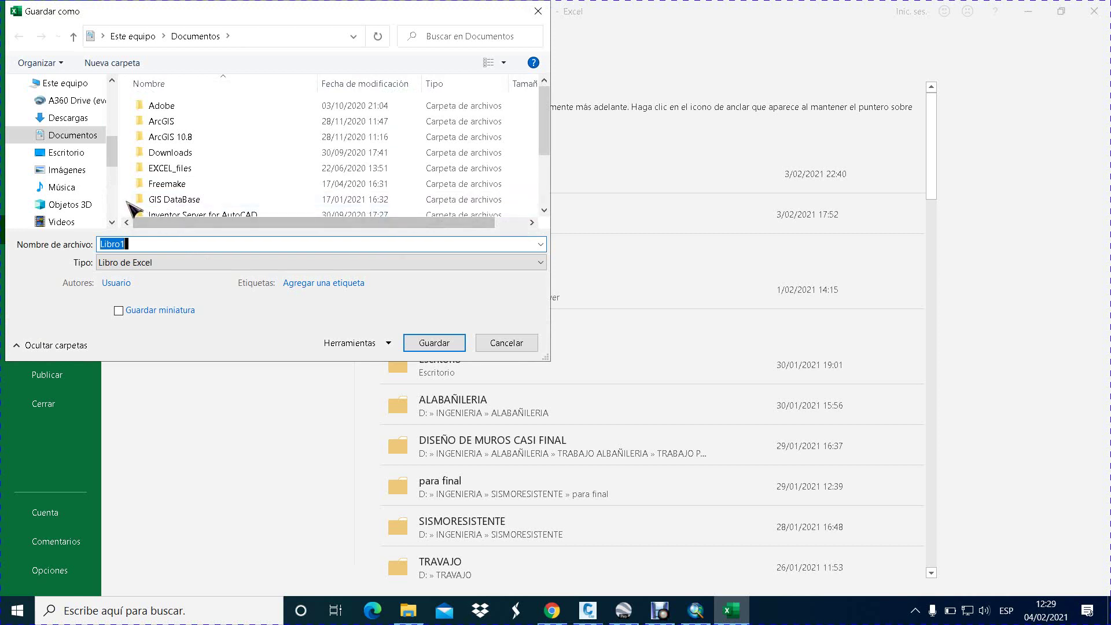
{"action": "left_click", "coordinate": [64, 153]}
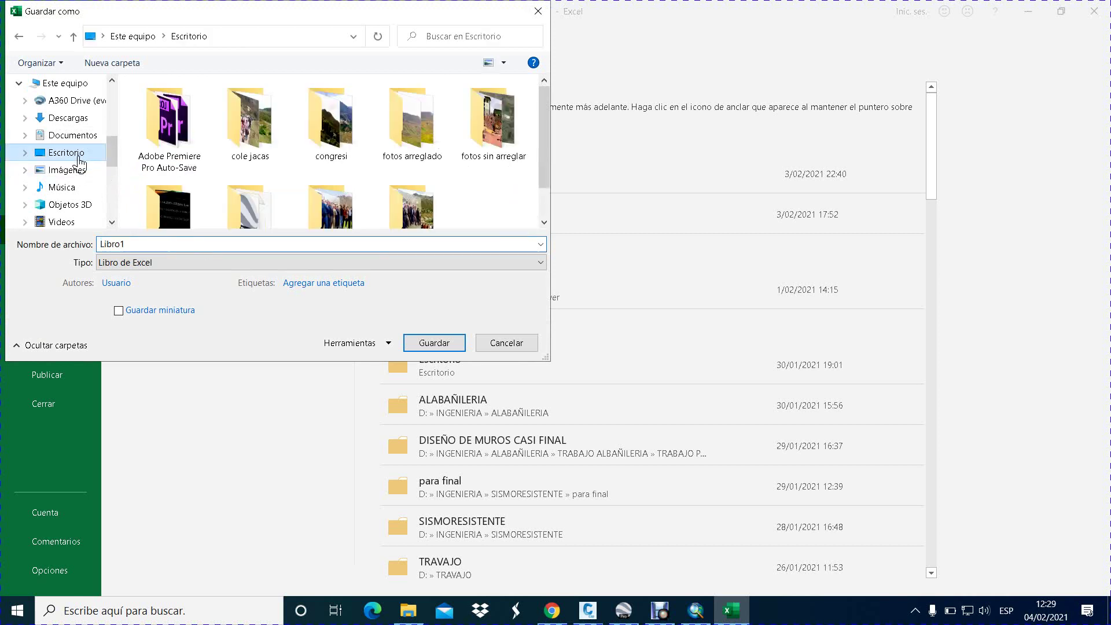
{"action": "scroll", "coordinate": [235, 144], "scroll_direction": "down", "scroll_amount": 1}
{"action": "double_click", "coordinate": [251, 165]}
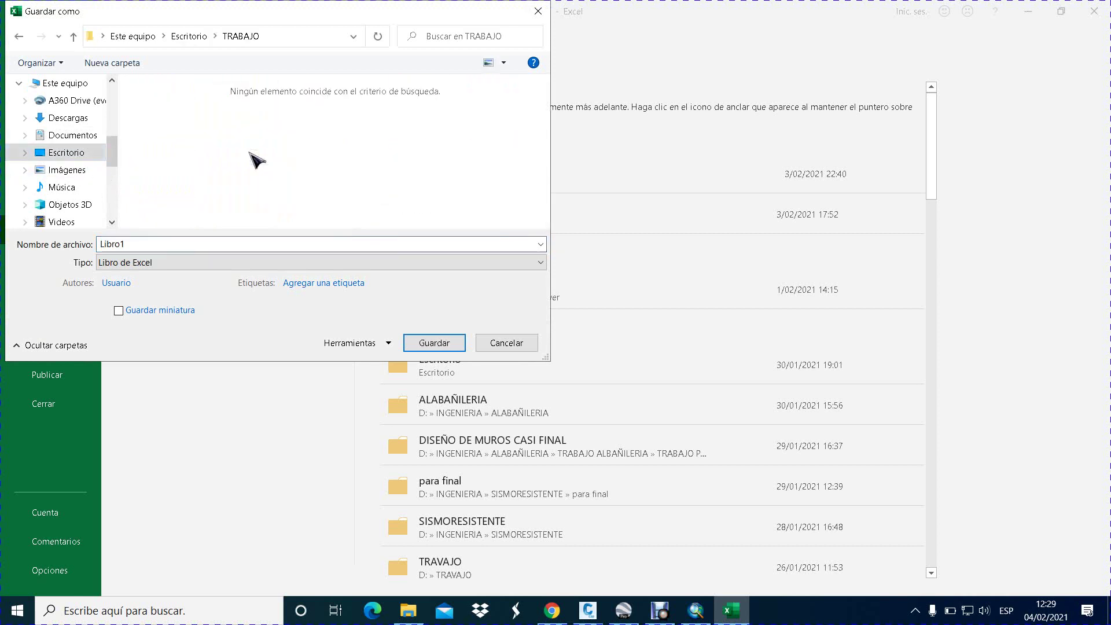
Step: Replace the name Libro1 with PUNTOS and show the list of file formats
{"action": "left_click", "coordinate": [139, 242]}
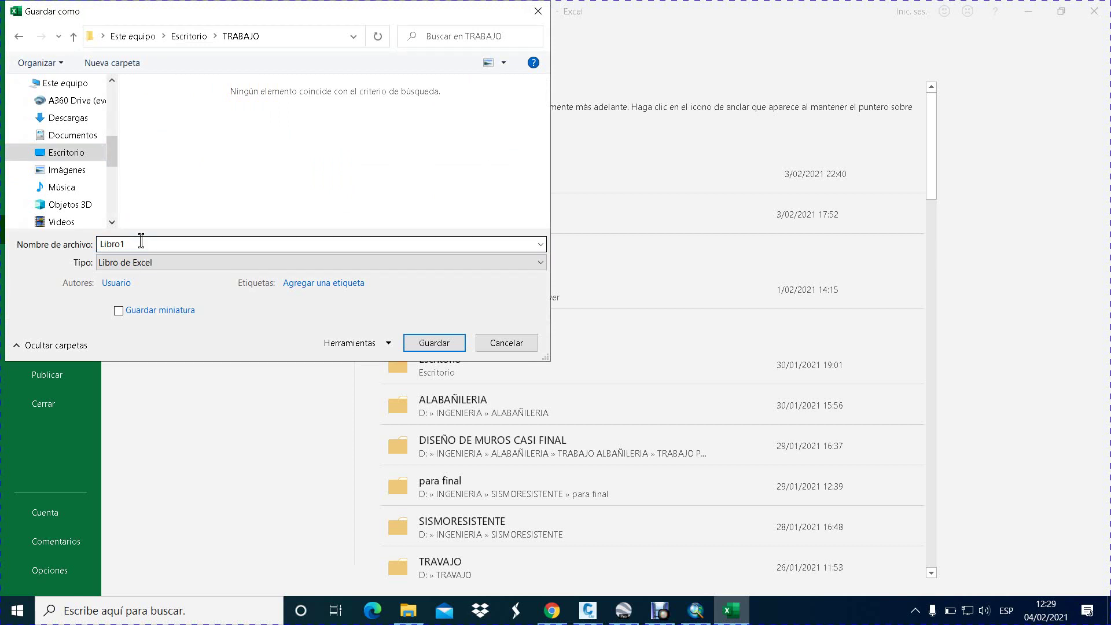
{"action": "double_click", "coordinate": [141, 240]}
{"action": "type", "text": "PU"}
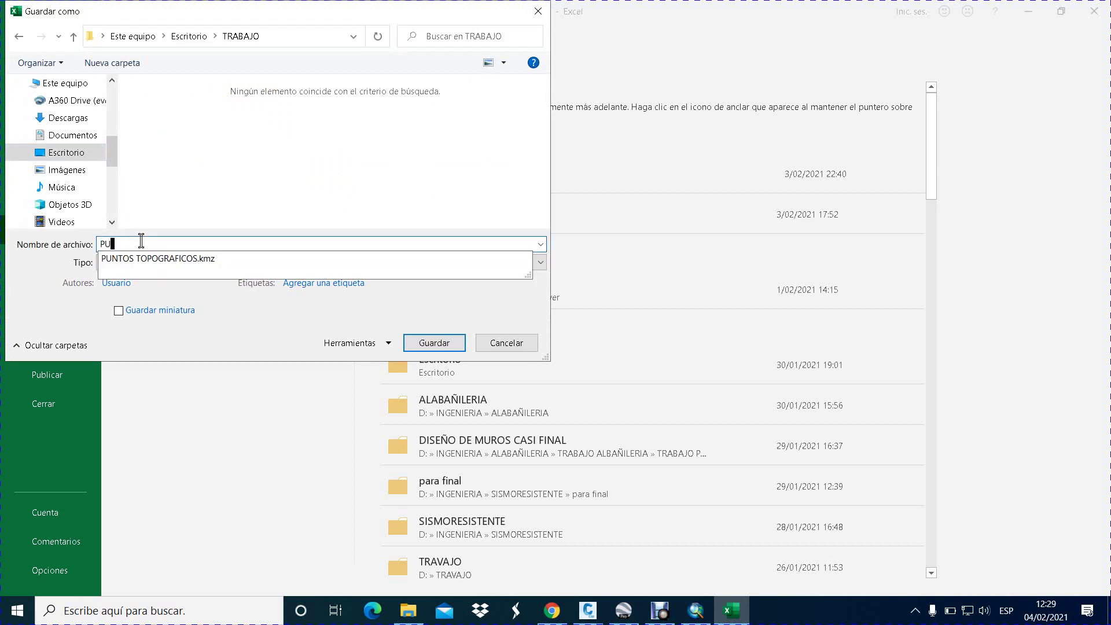
{"action": "type", "text": "NTOS"}
{"action": "left_click", "coordinate": [184, 229]}
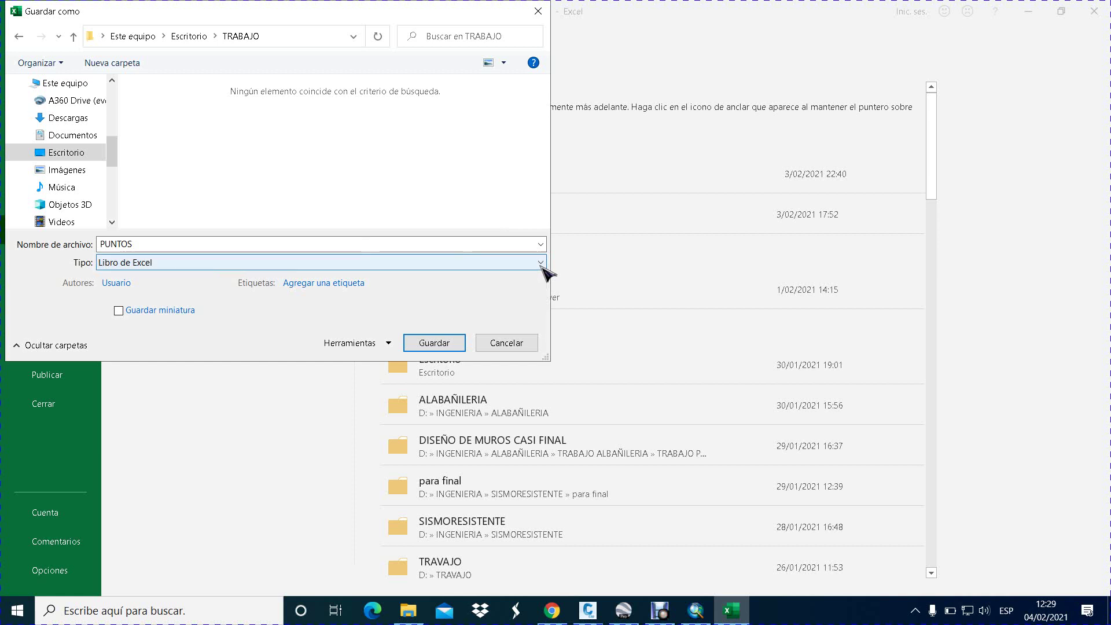
{"action": "left_click", "coordinate": [542, 267]}
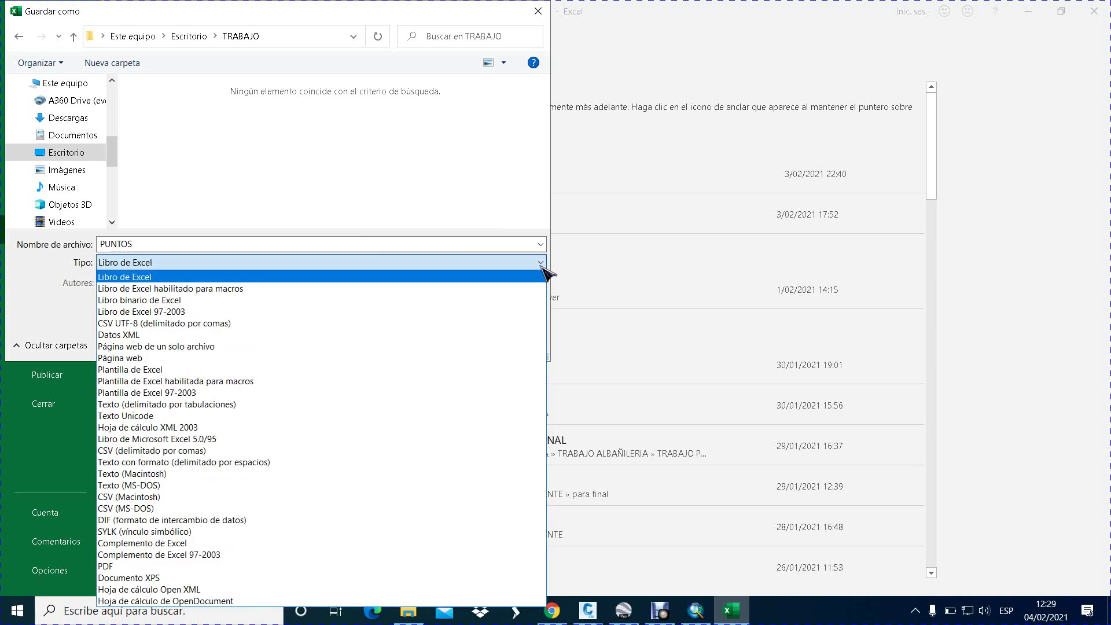
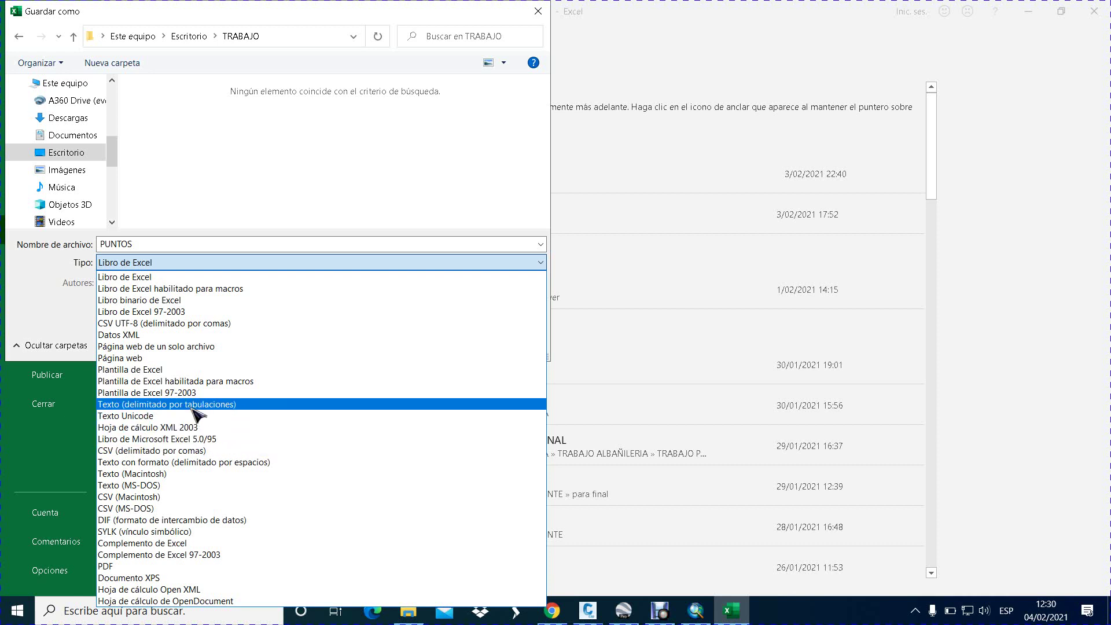
Step: Save PUNTOS in TRABAJO as Texto (delimitado por tabulaciones) and close Excel
{"action": "left_click", "coordinate": [193, 405]}
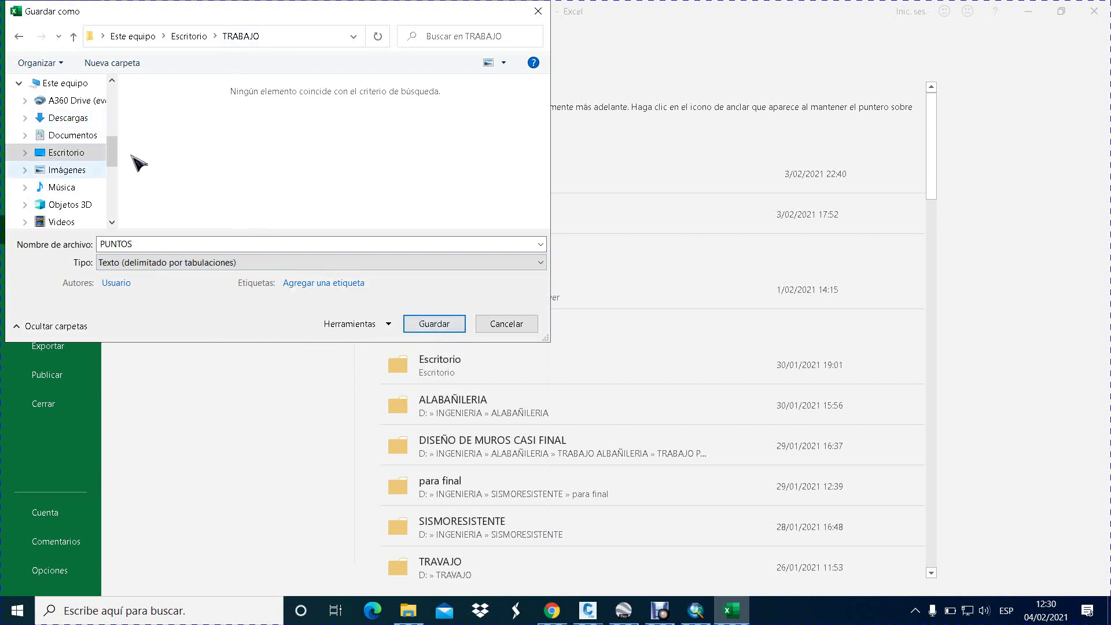
{"action": "left_click", "coordinate": [429, 324]}
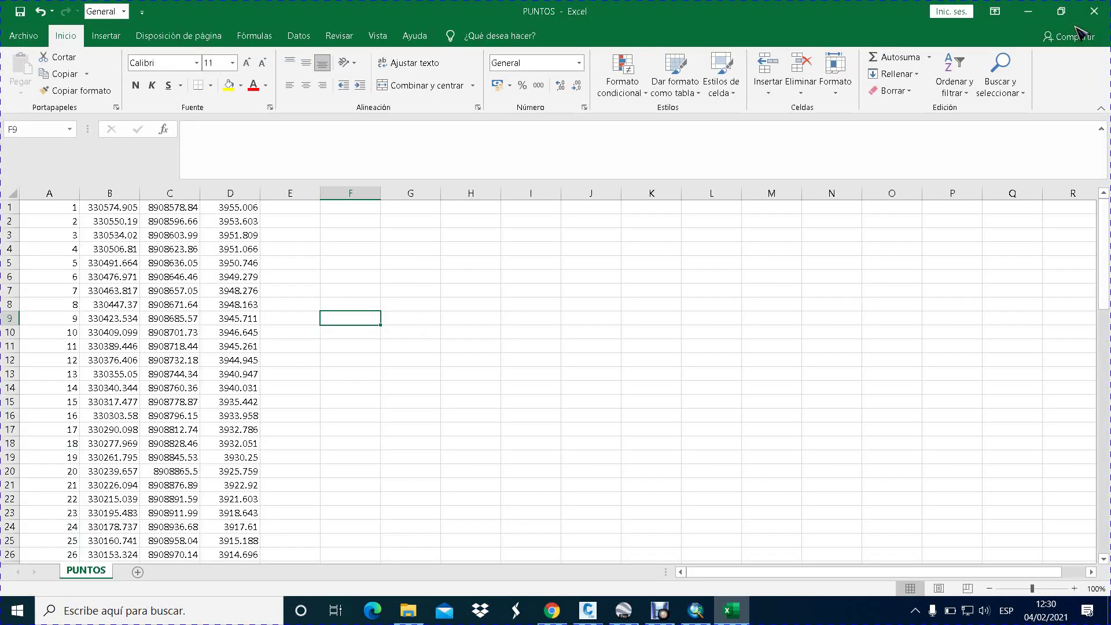
{"action": "left_click", "coordinate": [1094, 11]}
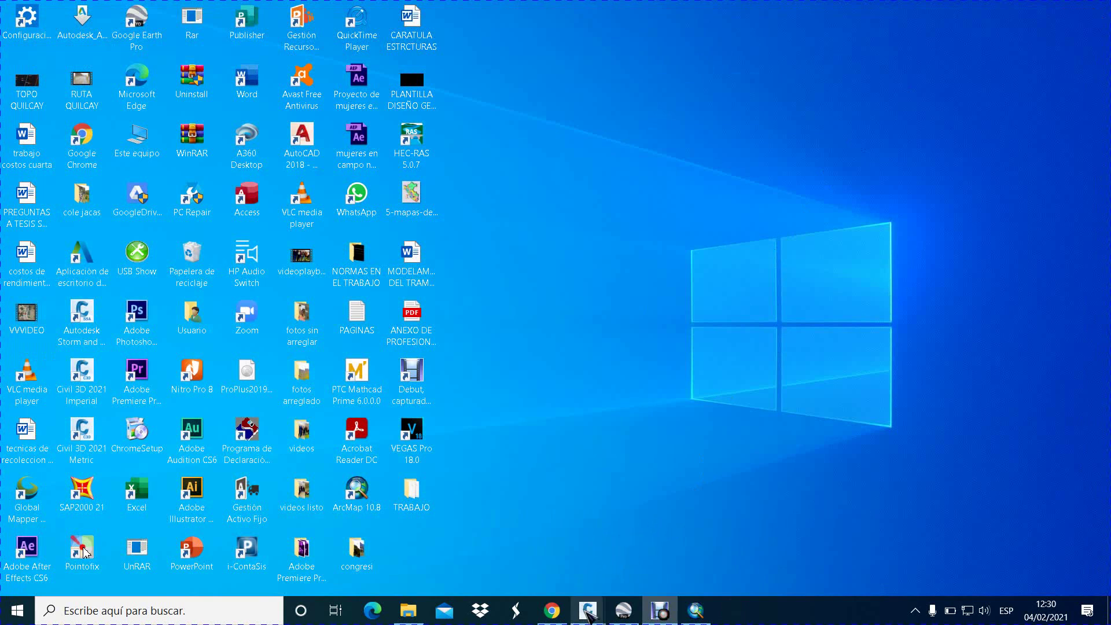
Step: Back in Civil 3D, load PUNTOS.txt into Import Points to preview its coordinate rows
{"action": "mouse_move", "coordinate": [589, 610]}
{"action": "left_click", "coordinate": [611, 538]}
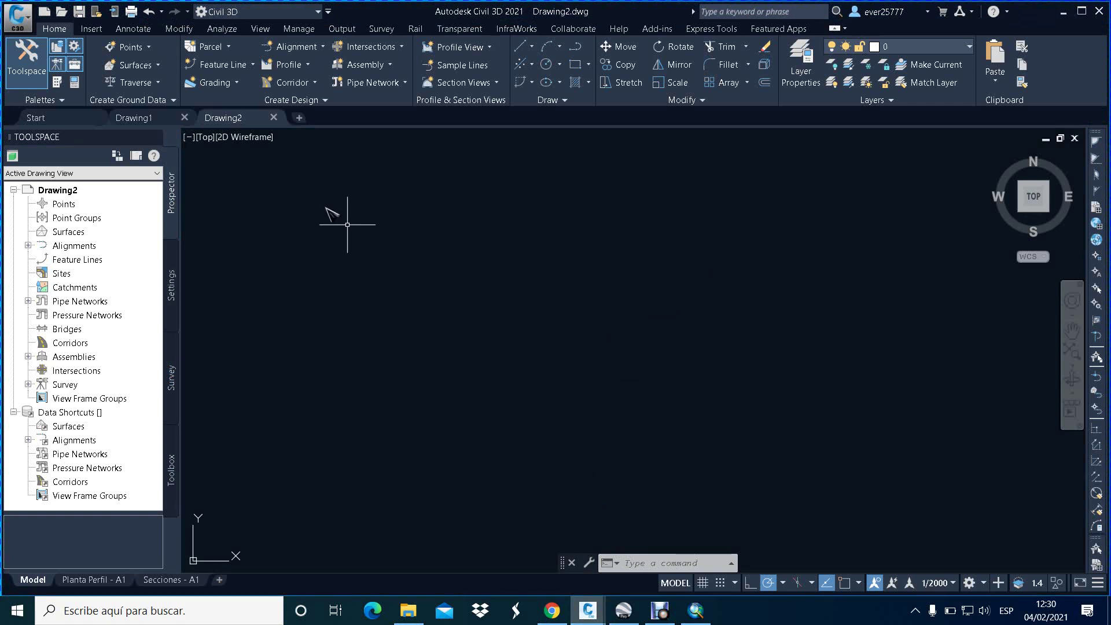
{"action": "left_click", "coordinate": [132, 48]}
{"action": "left_click", "coordinate": [177, 65]}
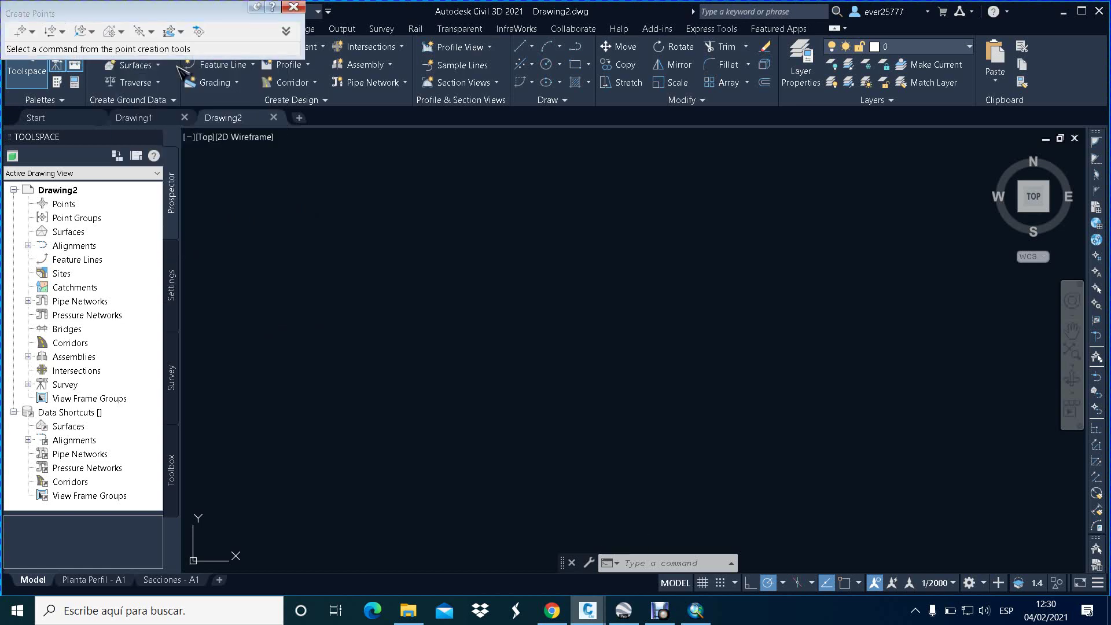
{"action": "left_click", "coordinate": [199, 33]}
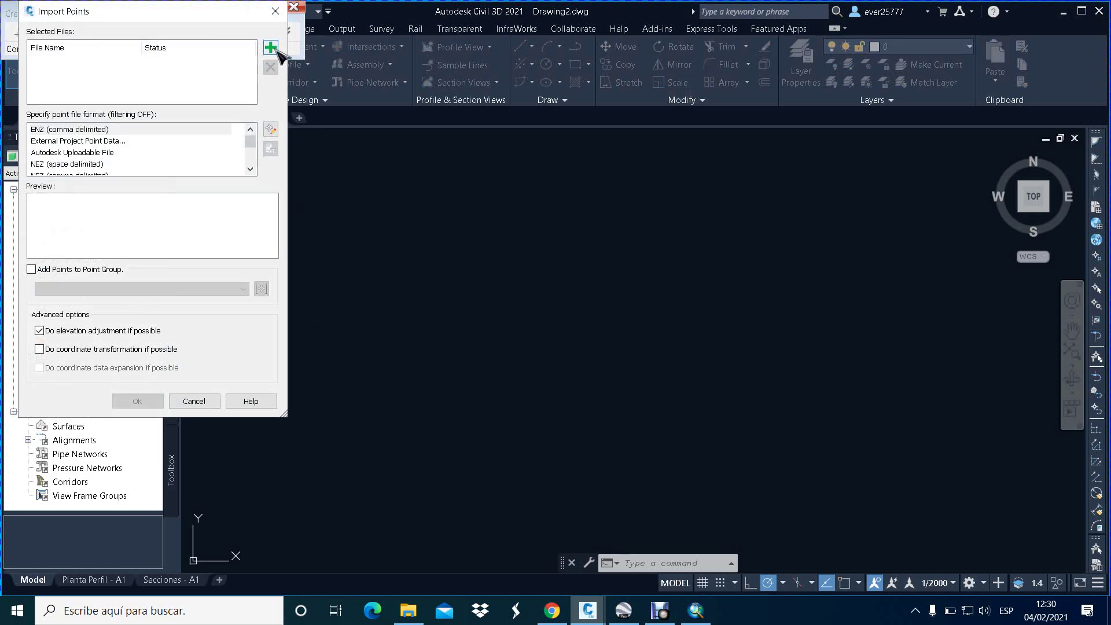
{"action": "left_click", "coordinate": [270, 48]}
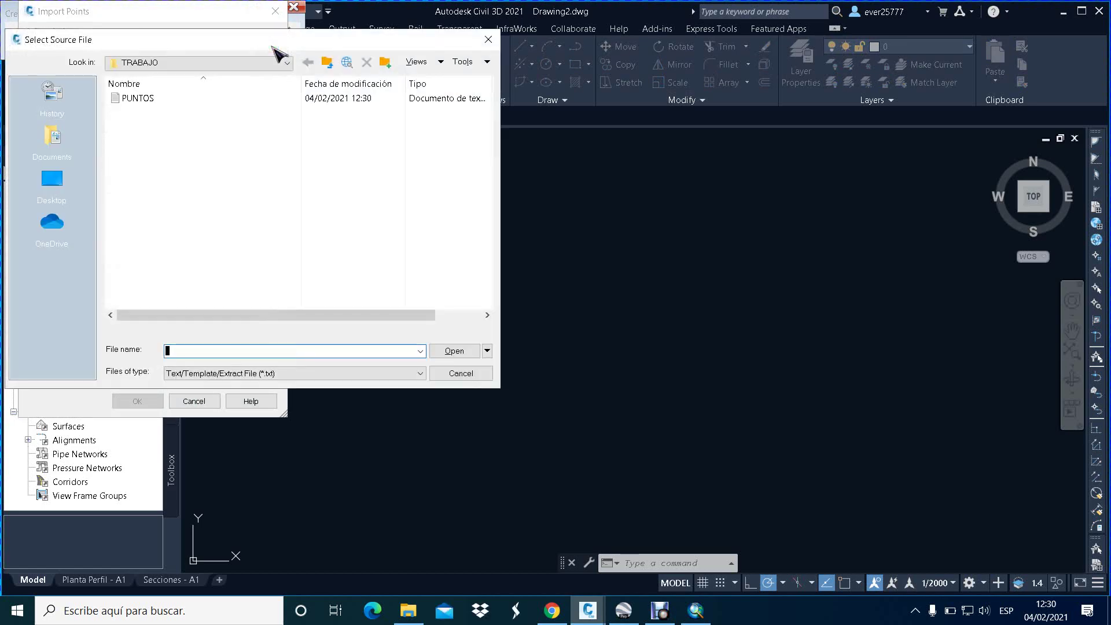
{"action": "left_click", "coordinate": [150, 98]}
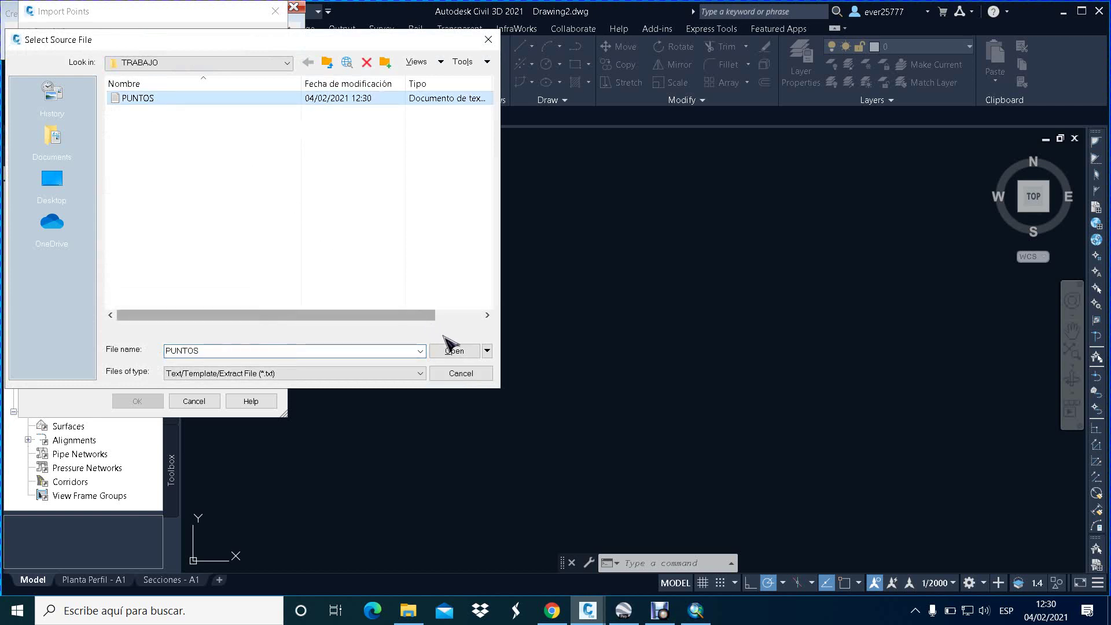
{"action": "left_click", "coordinate": [453, 353]}
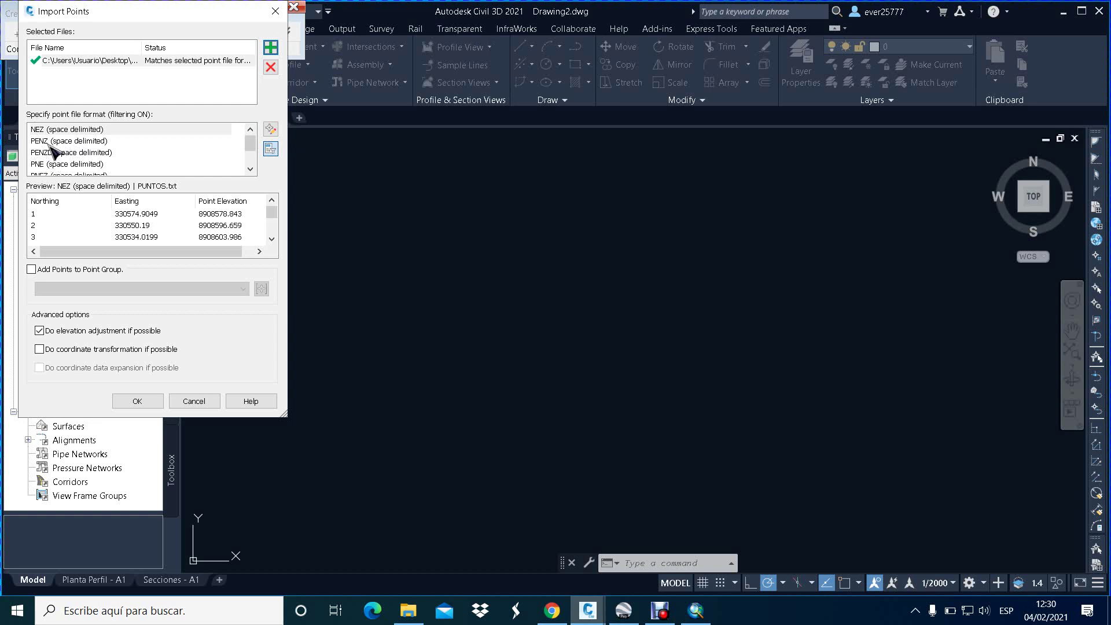
Step: Import PUNTOS as PENZ (space delimited) into a new point group 'TOPOGRAFIA AGUA POTABLE'
{"action": "left_click", "coordinate": [50, 144]}
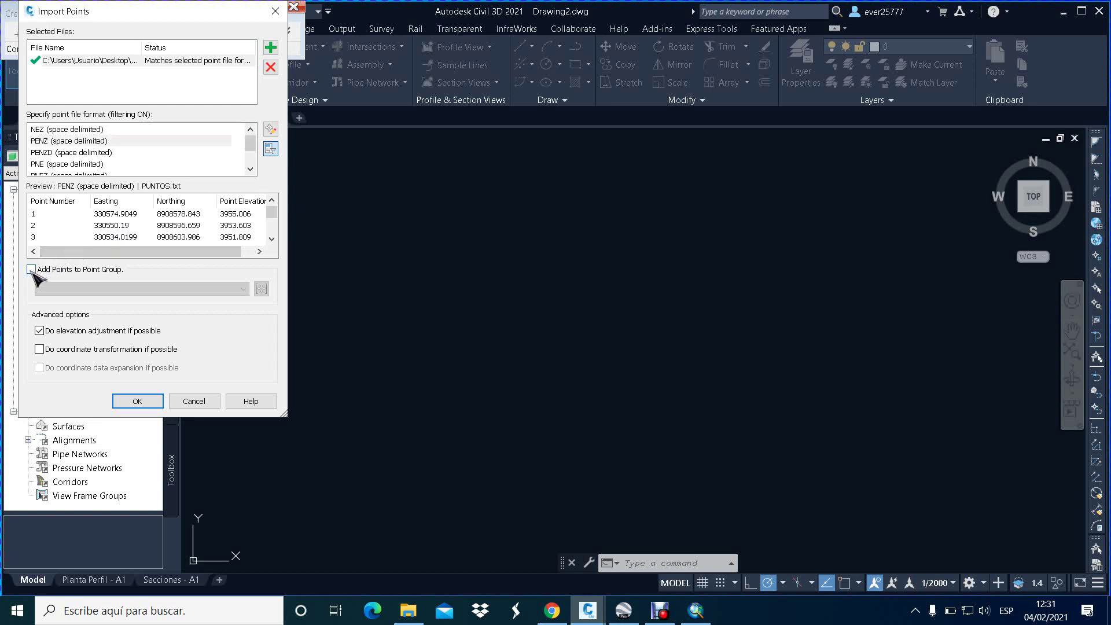
{"action": "left_click", "coordinate": [31, 271]}
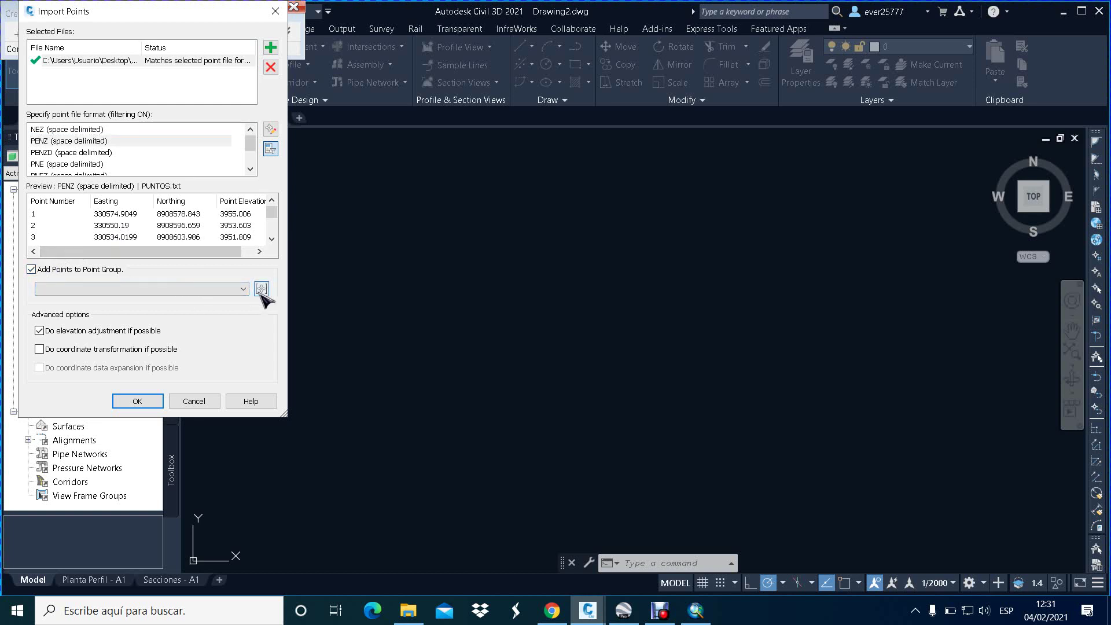
{"action": "left_click", "coordinate": [262, 289]}
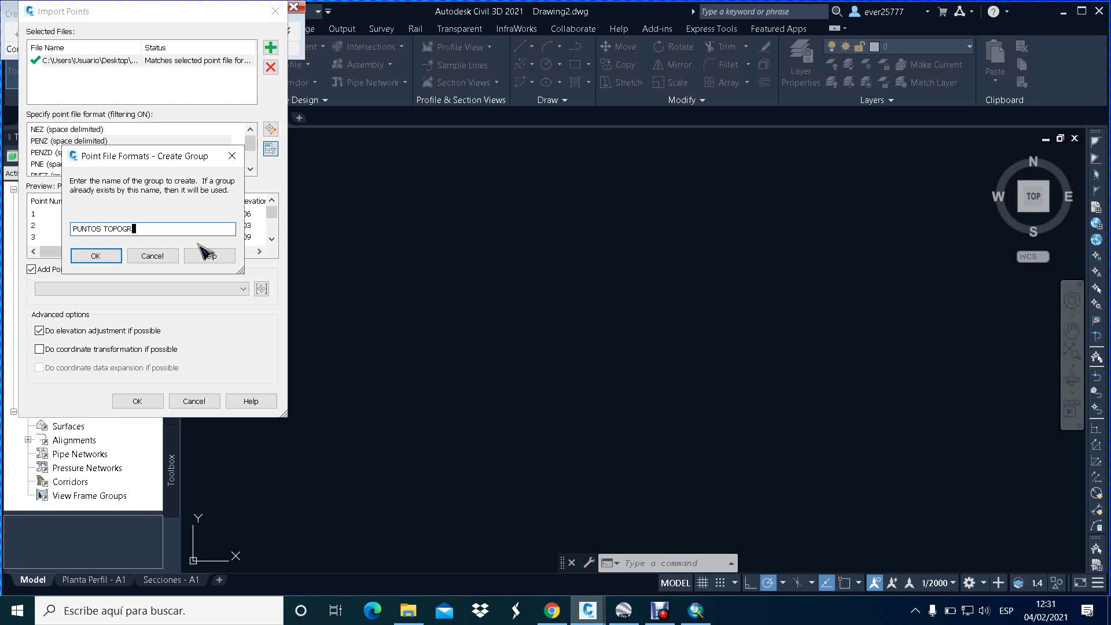
{"action": "key", "text": "BackSpace"}
{"action": "key", "text": "BackSpace"}
{"action": "key", "text": "BackSpace"}
{"action": "key", "text": "BackSpace"}
{"action": "key", "text": "BackSpace"}
{"action": "key", "text": "BackSpace"}
{"action": "key", "text": "BackSpace"}
{"action": "key", "text": "BackSpace"}
{"action": "type", "text": "POTAB"}
{"action": "type", "text": "LE"}
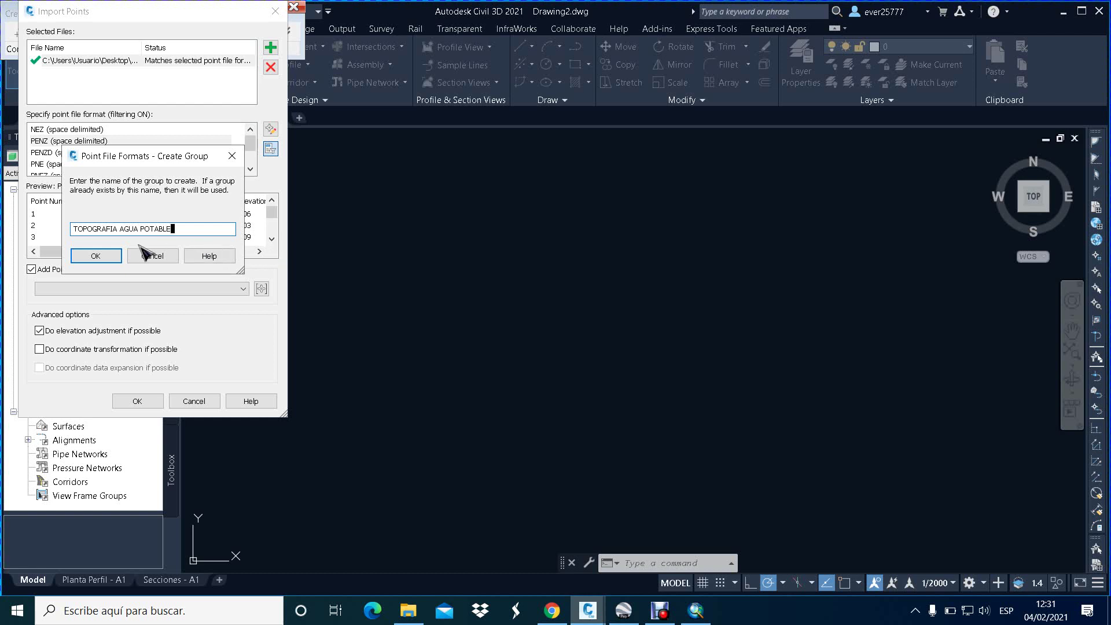
{"action": "left_click", "coordinate": [105, 254]}
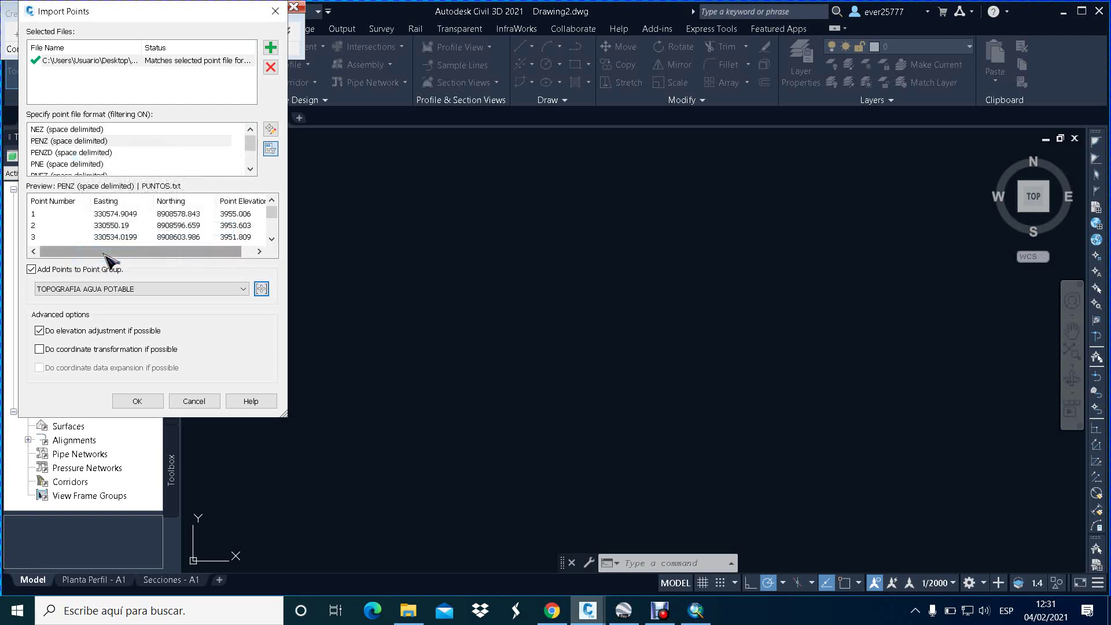
{"action": "left_click", "coordinate": [130, 401]}
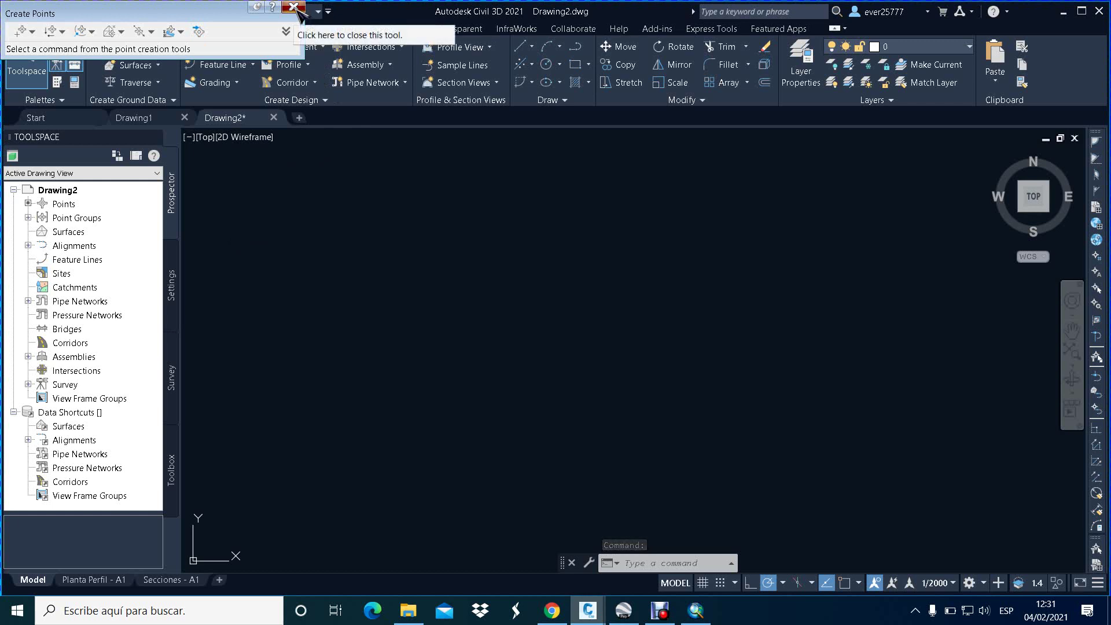
{"action": "left_click", "coordinate": [294, 7]}
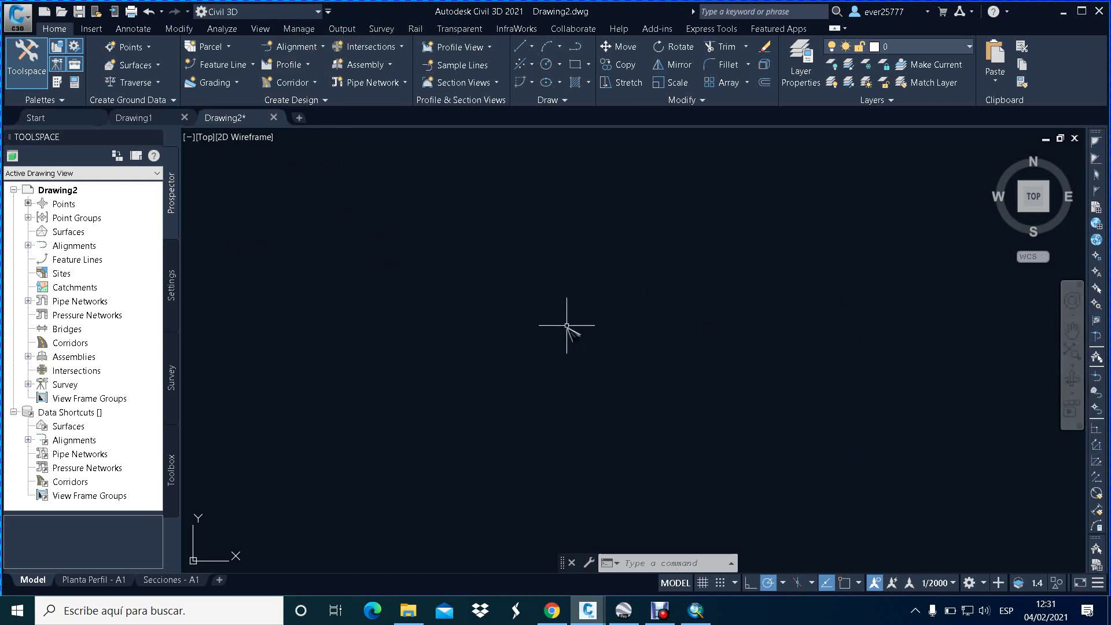
{"action": "type", "text": "Z"}
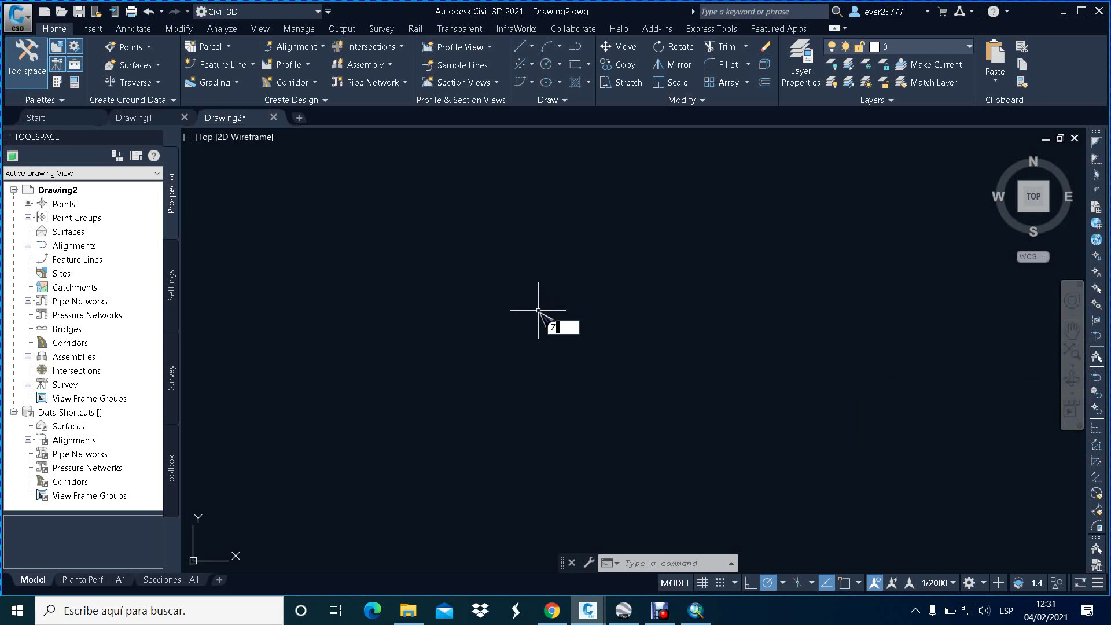
{"action": "type", "text": "E"}
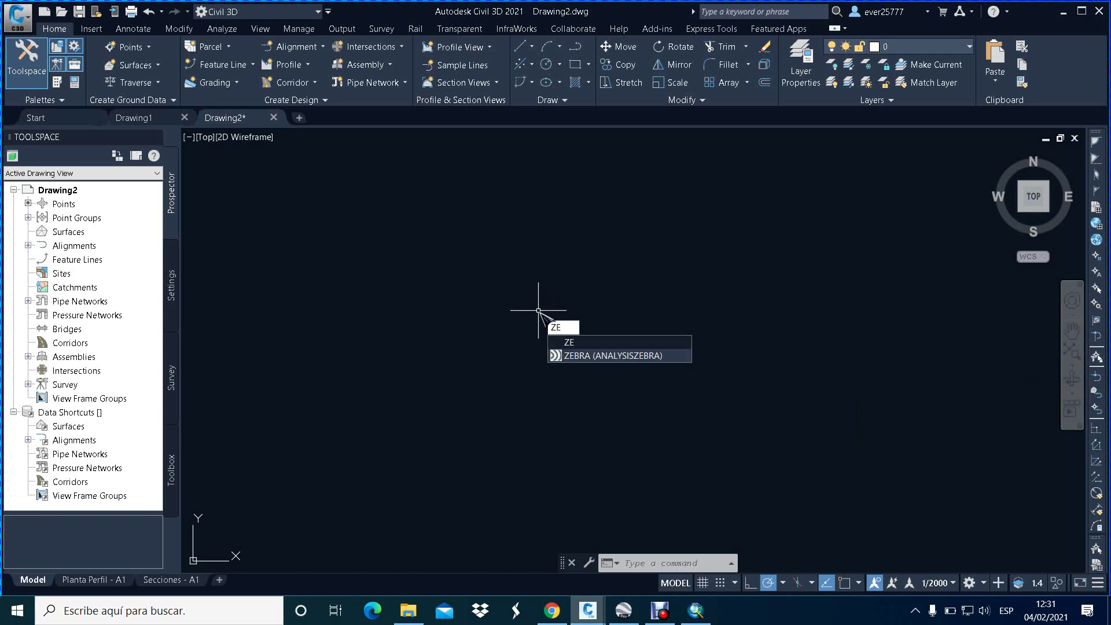
{"action": "key", "text": "Return"}
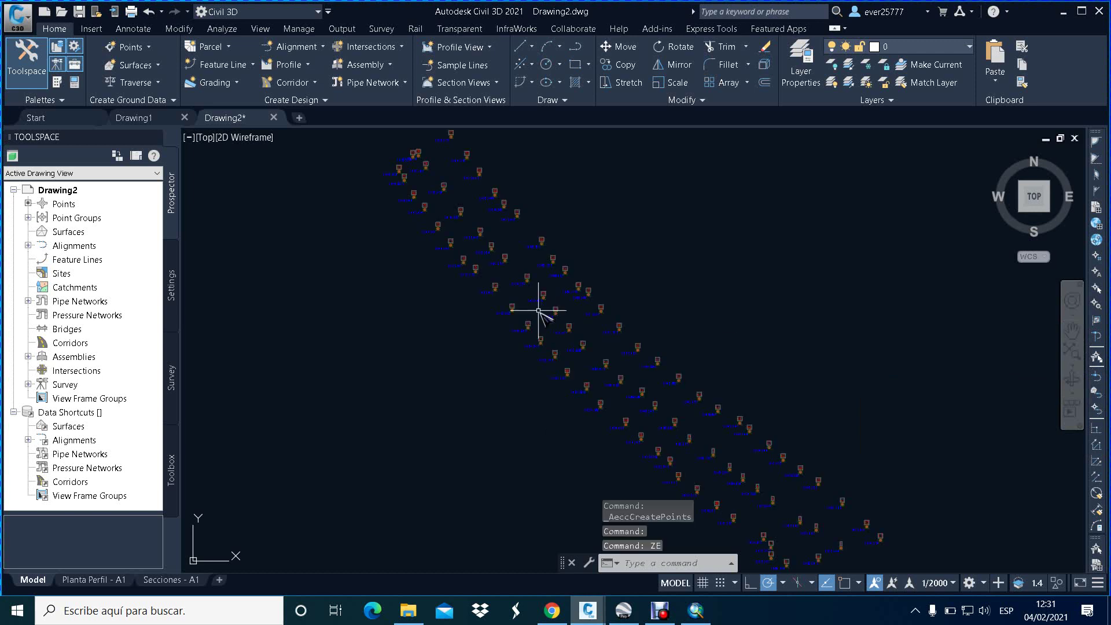
{"action": "scroll", "coordinate": [499, 269], "scroll_direction": "down", "scroll_amount": 4}
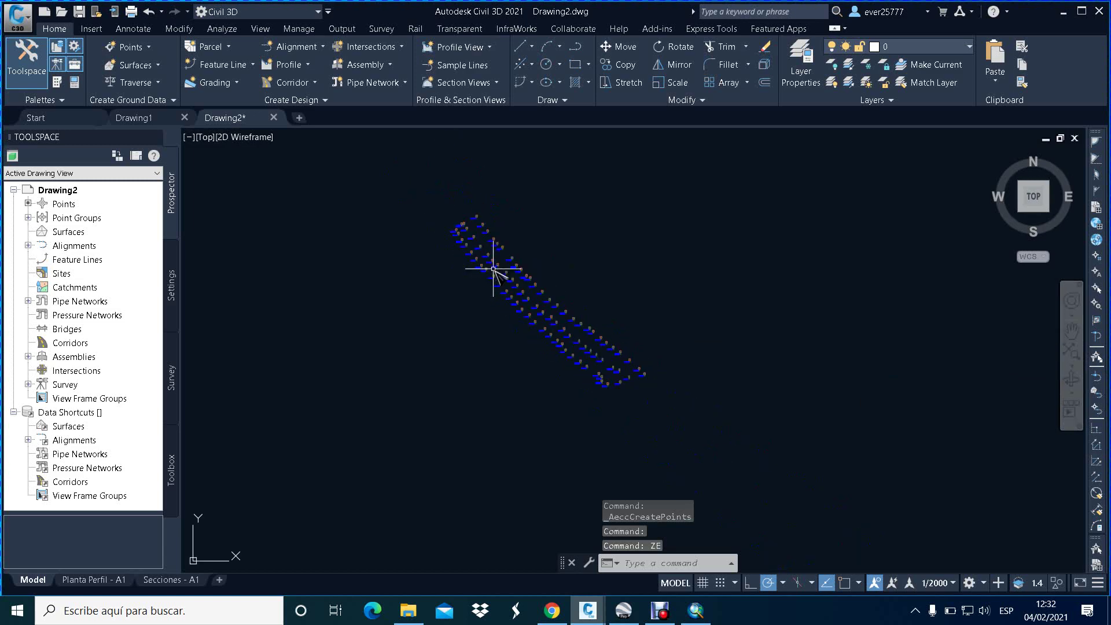
{"action": "scroll", "coordinate": [486, 250], "scroll_direction": "up", "scroll_amount": 6}
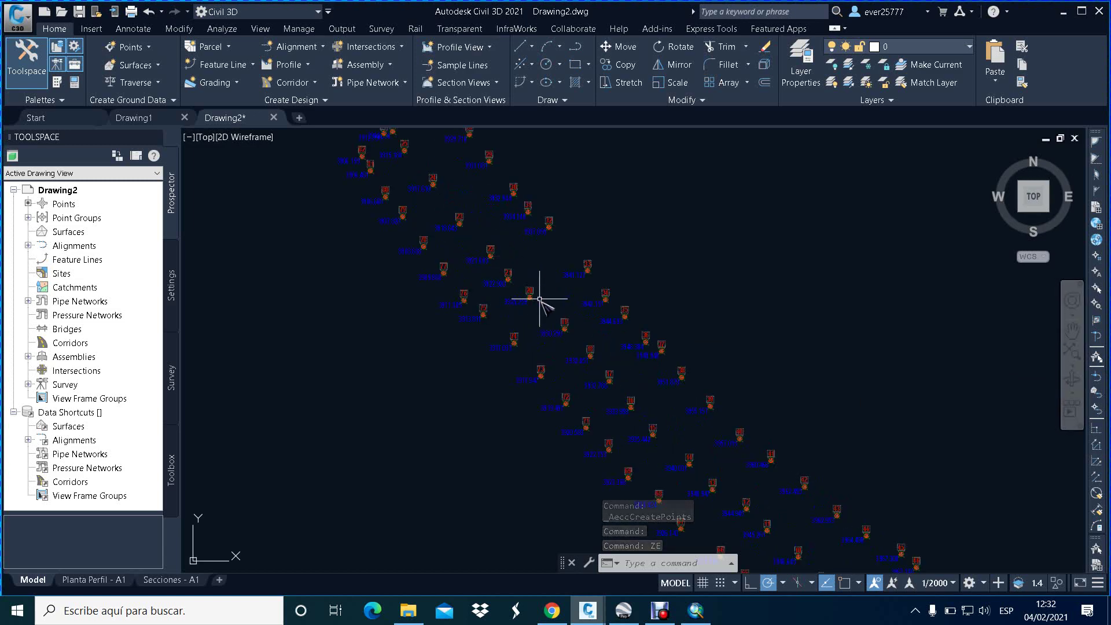
{"action": "scroll", "coordinate": [539, 300], "scroll_direction": "down", "scroll_amount": 5}
{"action": "scroll", "coordinate": [714, 457], "scroll_direction": "up", "scroll_amount": 5}
{"action": "scroll", "coordinate": [673, 426], "scroll_direction": "up", "scroll_amount": 3}
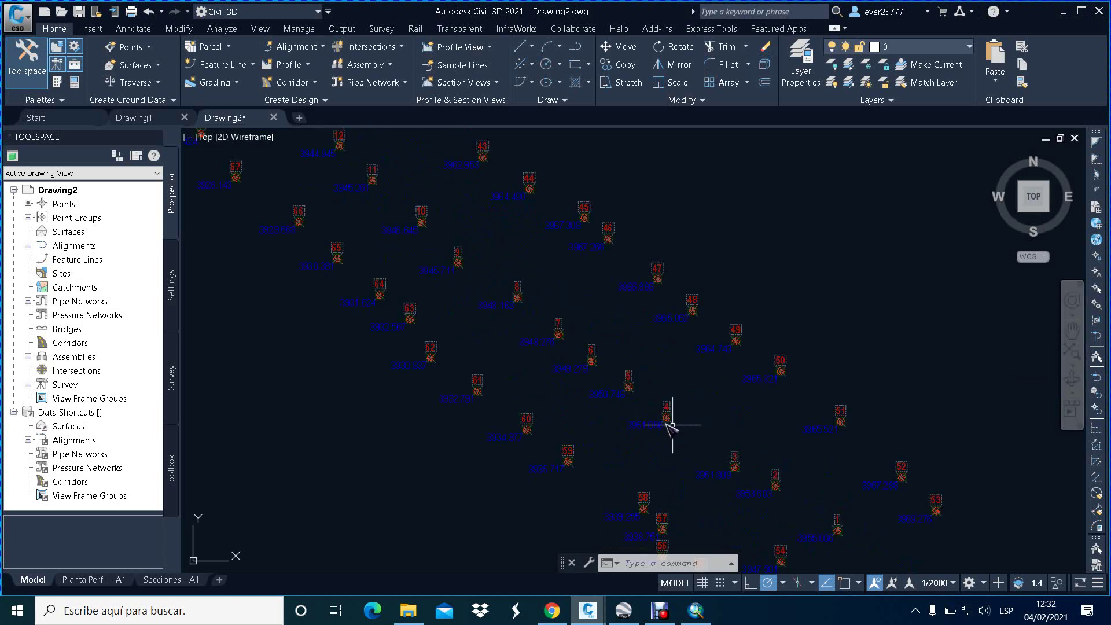
{"action": "scroll", "coordinate": [633, 409], "scroll_direction": "up", "scroll_amount": 3}
{"action": "scroll", "coordinate": [588, 389], "scroll_direction": "down", "scroll_amount": 5}
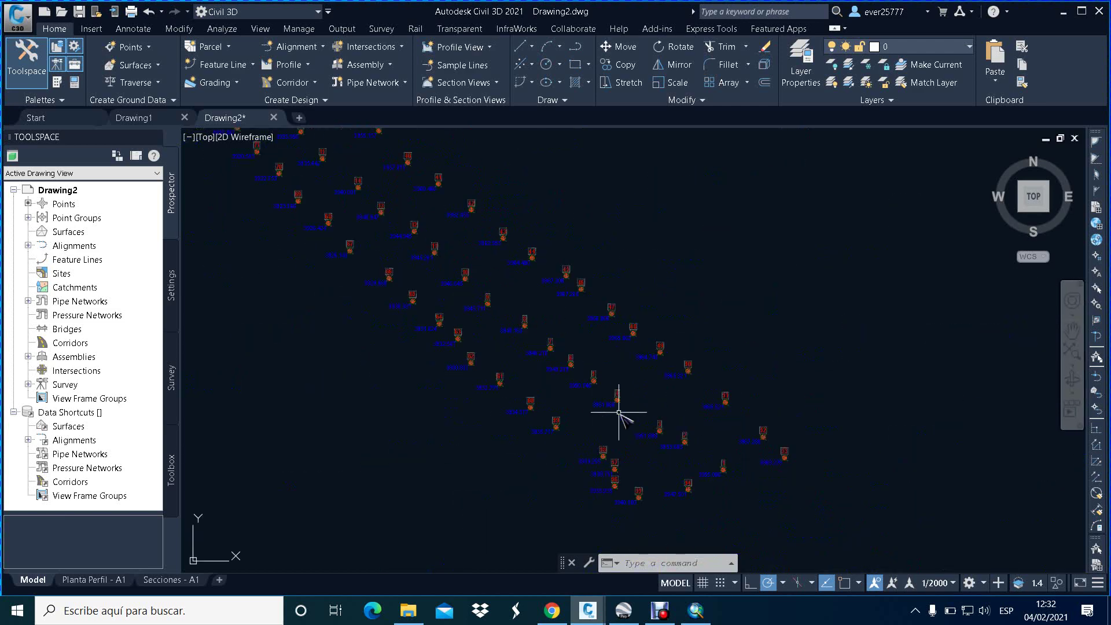
{"action": "scroll", "coordinate": [619, 413], "scroll_direction": "down", "scroll_amount": 3}
{"action": "scroll", "coordinate": [616, 416], "scroll_direction": "down", "scroll_amount": 3}
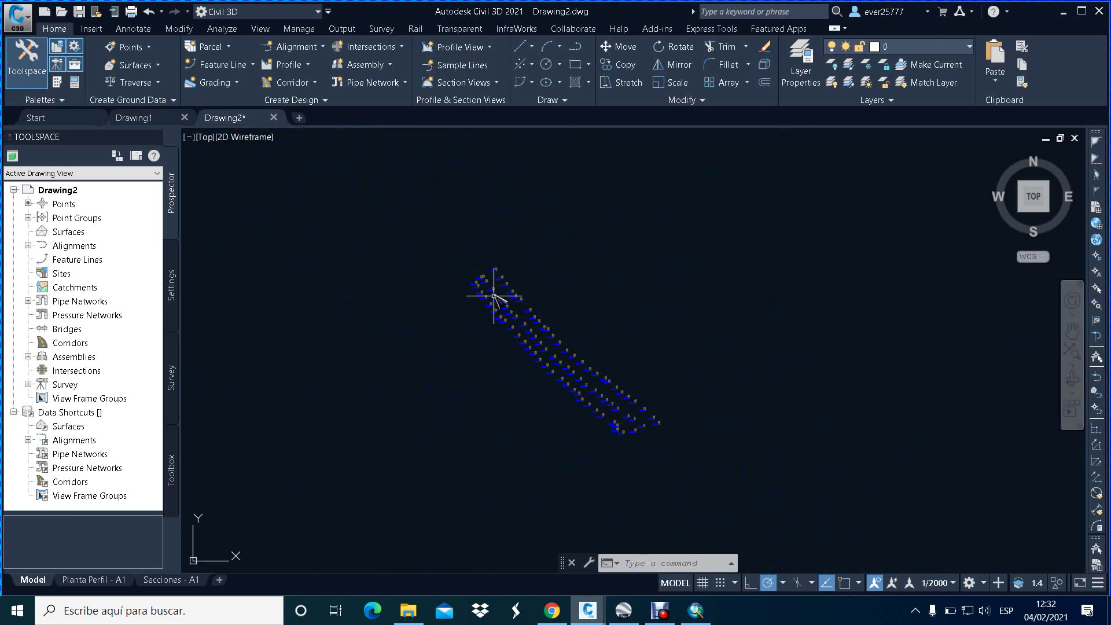
{"action": "scroll", "coordinate": [493, 296], "scroll_direction": "up", "scroll_amount": 2}
{"action": "scroll", "coordinate": [484, 285], "scroll_direction": "up", "scroll_amount": 2}
{"action": "scroll", "coordinate": [484, 286], "scroll_direction": "up", "scroll_amount": 2}
{"action": "scroll", "coordinate": [481, 299], "scroll_direction": "up", "scroll_amount": 2}
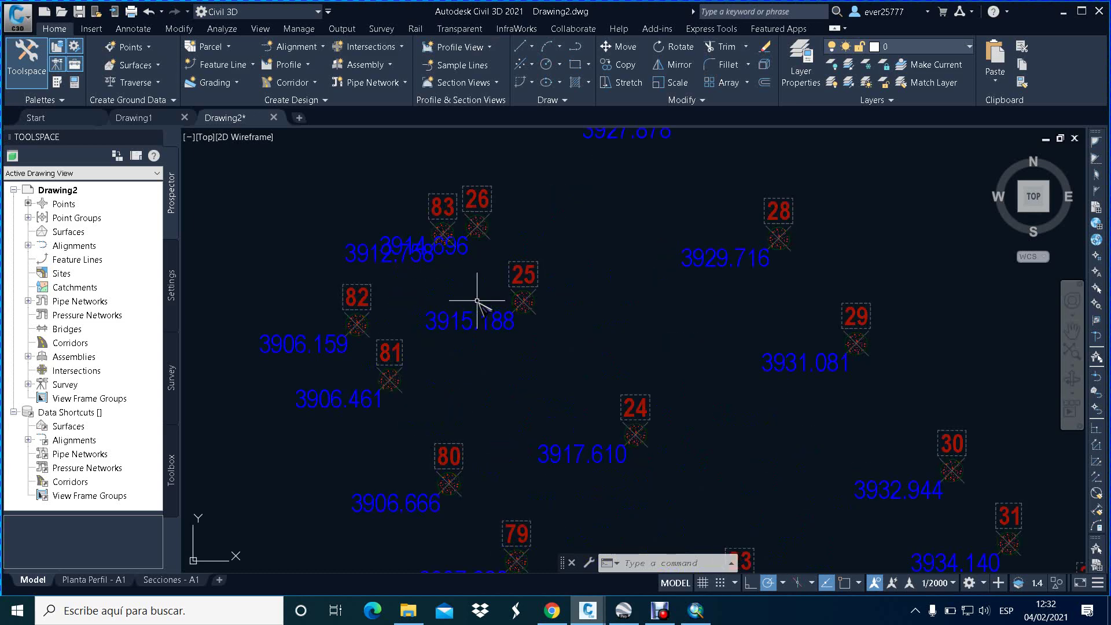
{"action": "scroll", "coordinate": [439, 286], "scroll_direction": "down", "scroll_amount": 4}
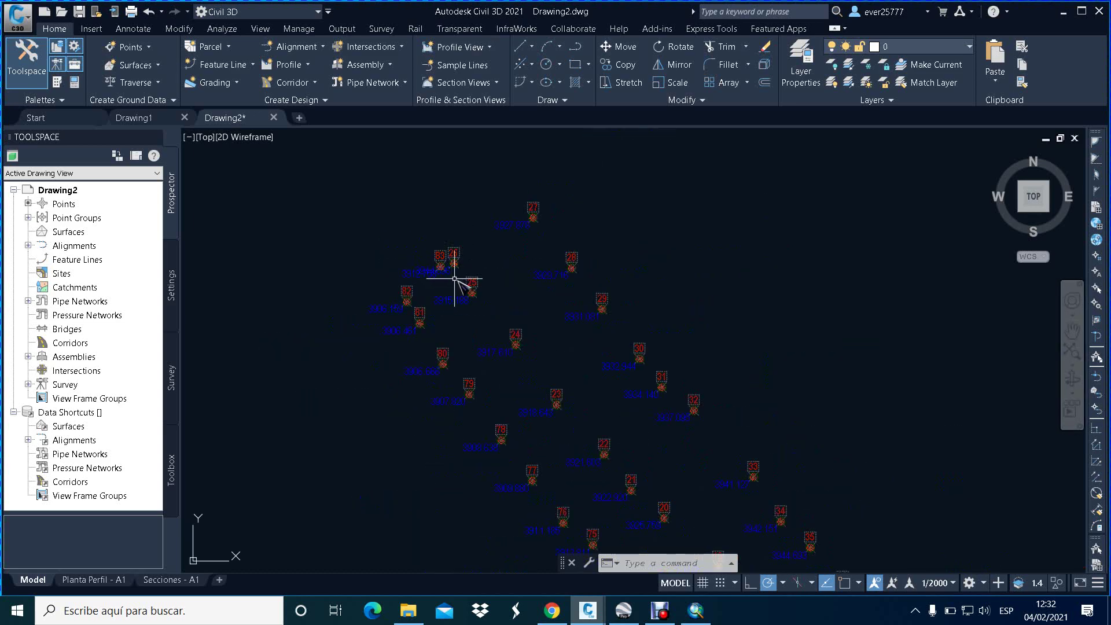
{"action": "scroll", "coordinate": [481, 252], "scroll_direction": "down", "scroll_amount": 3}
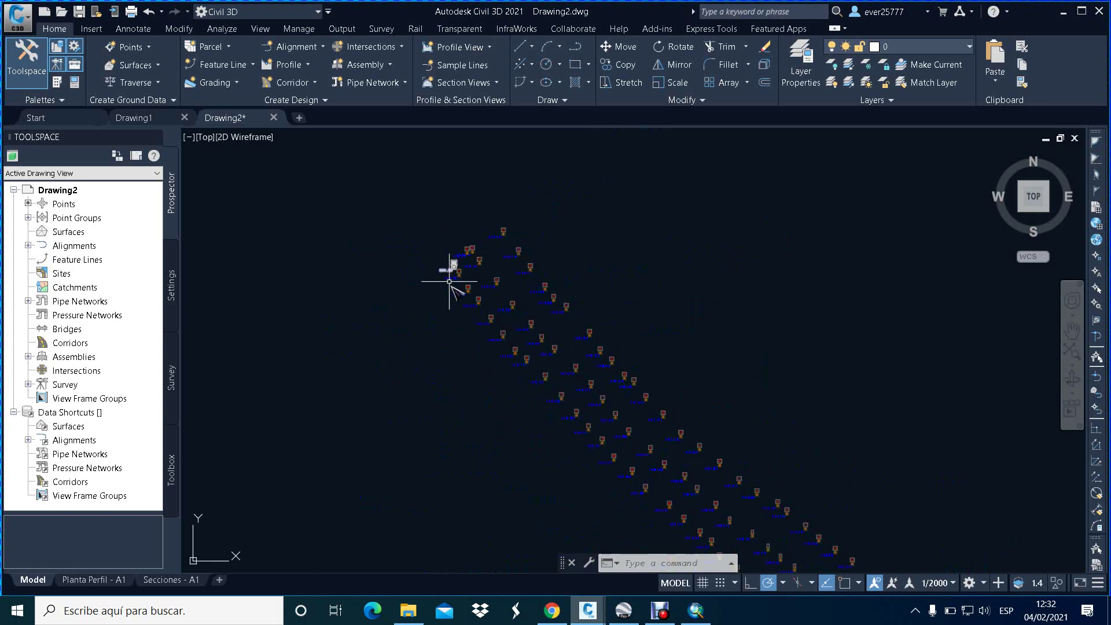
{"action": "scroll", "coordinate": [376, 245], "scroll_direction": "down", "scroll_amount": 1}
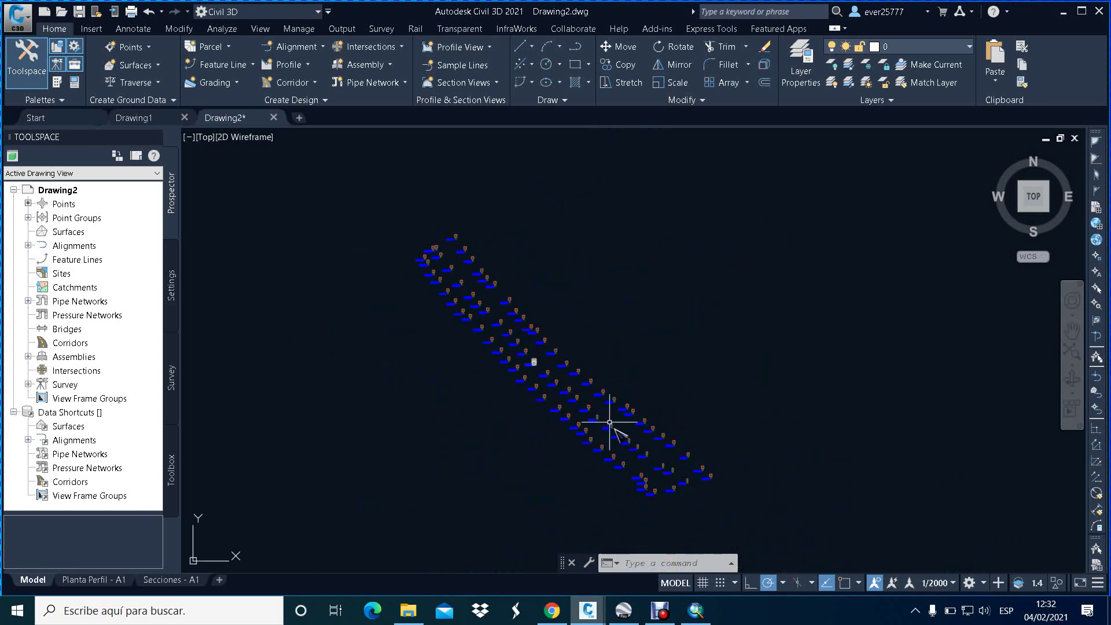
{"action": "scroll", "coordinate": [647, 468], "scroll_direction": "up", "scroll_amount": 5}
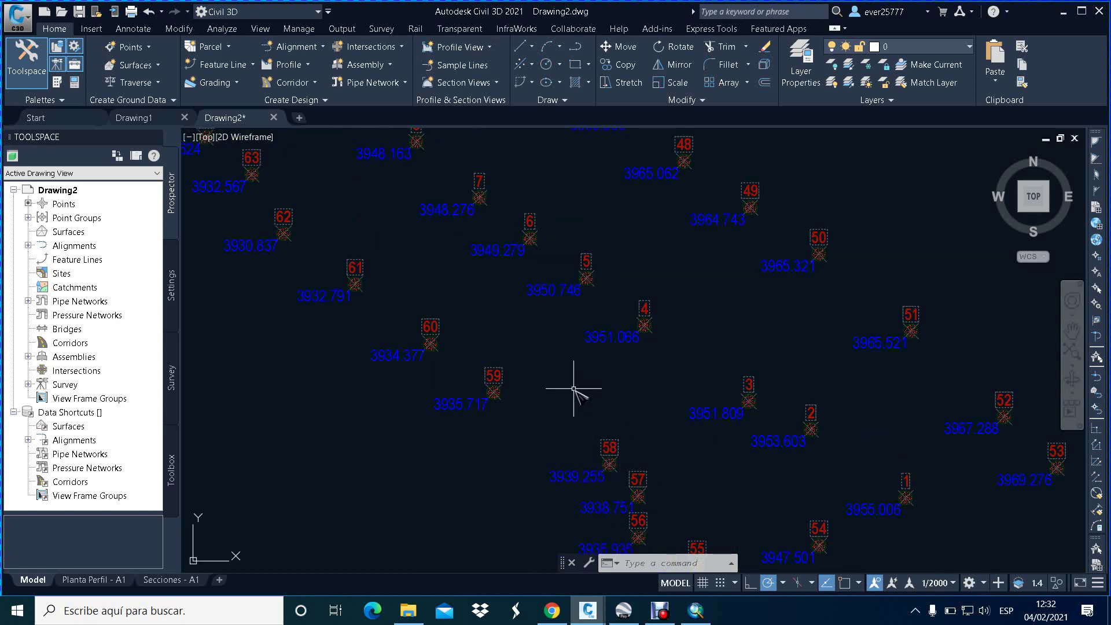
{"action": "scroll", "coordinate": [573, 389], "scroll_direction": "down", "scroll_amount": 2}
{"action": "scroll", "coordinate": [576, 388], "scroll_direction": "down", "scroll_amount": 1}
{"action": "scroll", "coordinate": [578, 394], "scroll_direction": "down", "scroll_amount": 2}
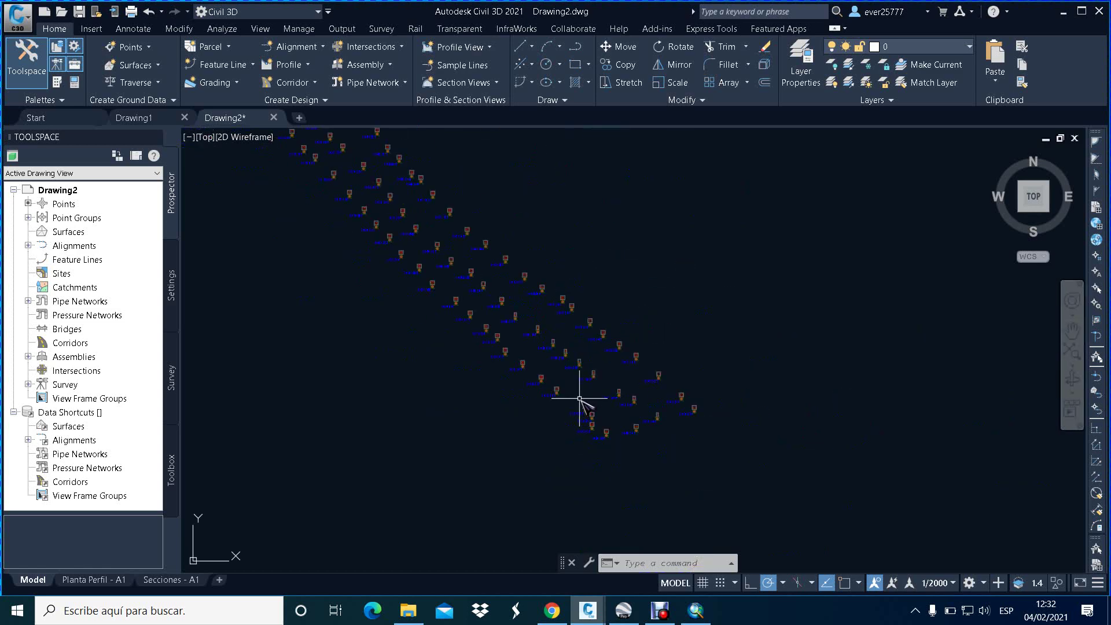
{"action": "scroll", "coordinate": [559, 375], "scroll_direction": "down", "scroll_amount": 1}
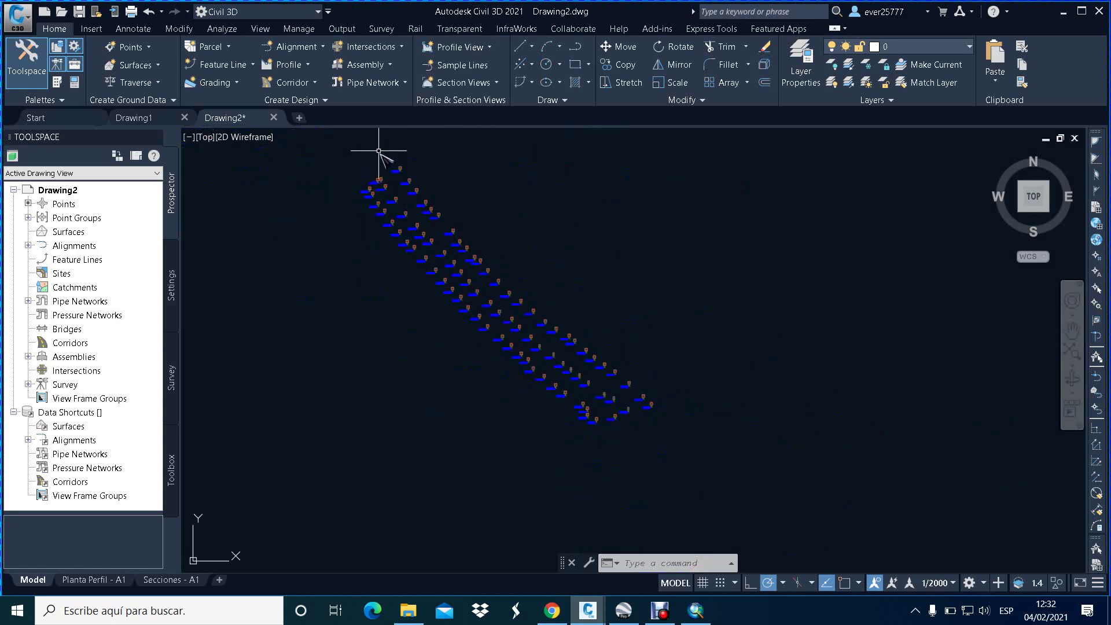
{"action": "scroll", "coordinate": [378, 153], "scroll_direction": "up", "scroll_amount": 5}
{"action": "scroll", "coordinate": [321, 279], "scroll_direction": "up", "scroll_amount": 2}
{"action": "scroll", "coordinate": [321, 280], "scroll_direction": "up", "scroll_amount": 2}
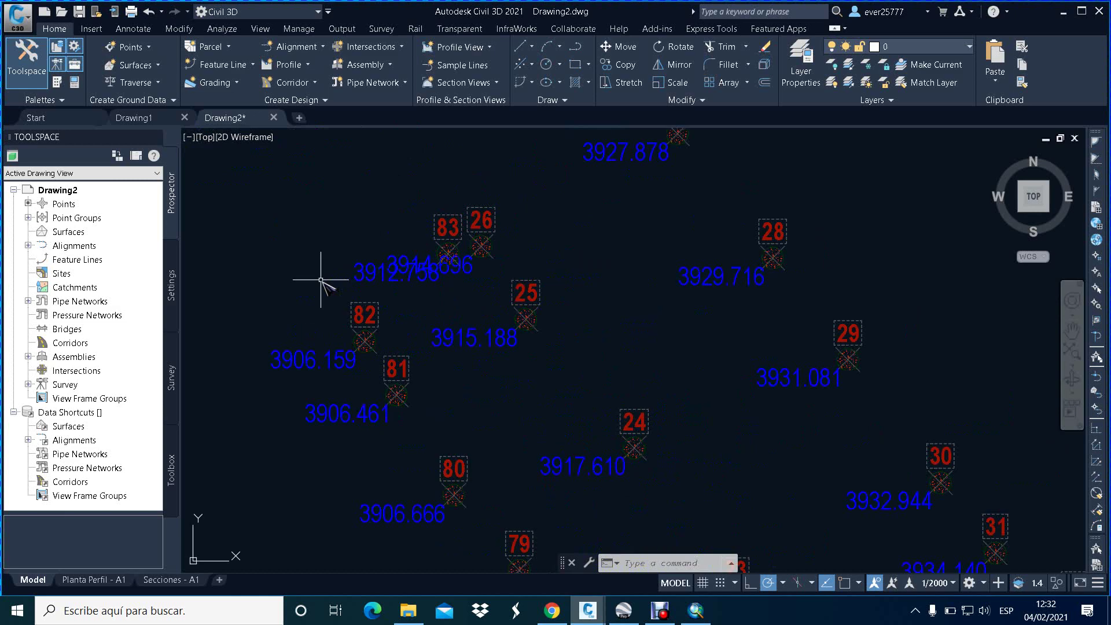
{"action": "scroll", "coordinate": [321, 279], "scroll_direction": "down", "scroll_amount": 5}
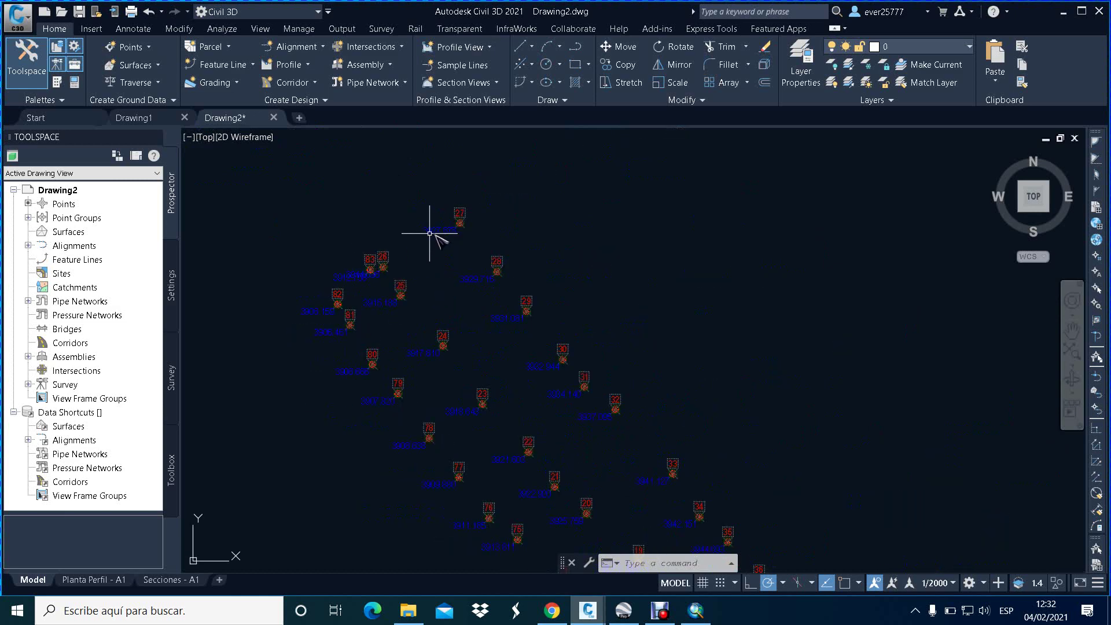
{"action": "scroll", "coordinate": [436, 234], "scroll_direction": "down", "scroll_amount": 2}
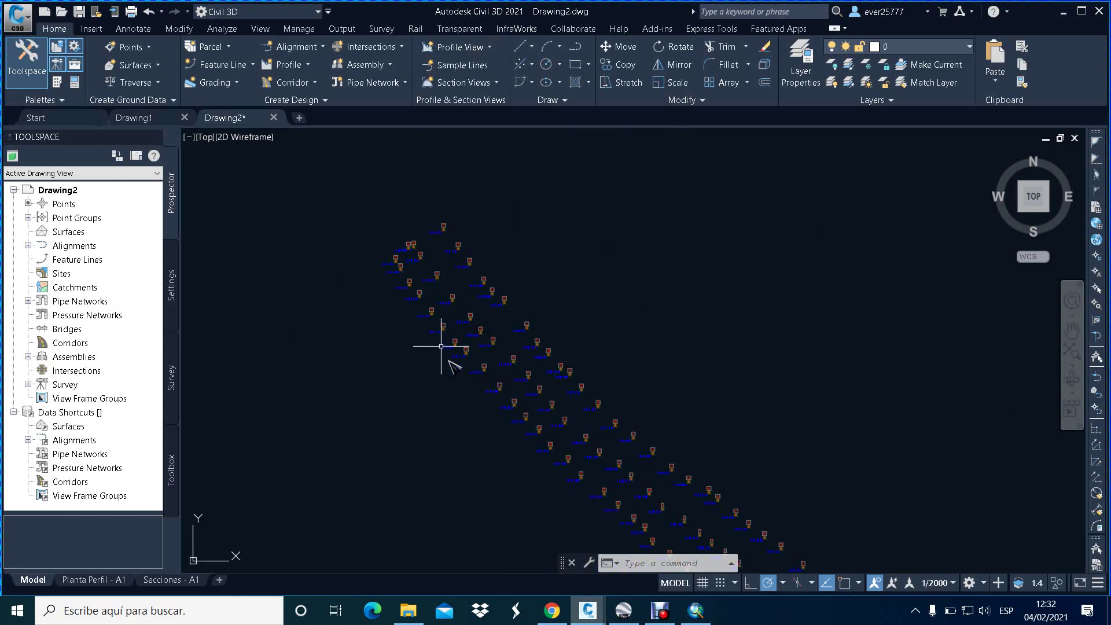
{"action": "scroll", "coordinate": [462, 379], "scroll_direction": "up", "scroll_amount": 5}
{"action": "scroll", "coordinate": [458, 372], "scroll_direction": "up", "scroll_amount": 2}
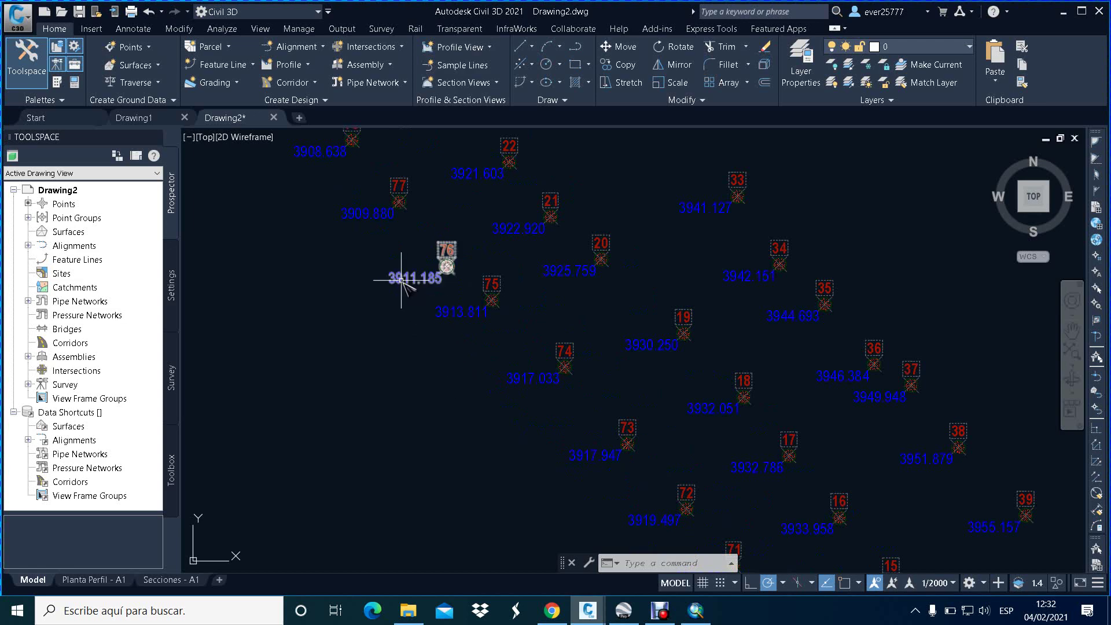
{"action": "scroll", "coordinate": [401, 280], "scroll_direction": "down", "scroll_amount": 5}
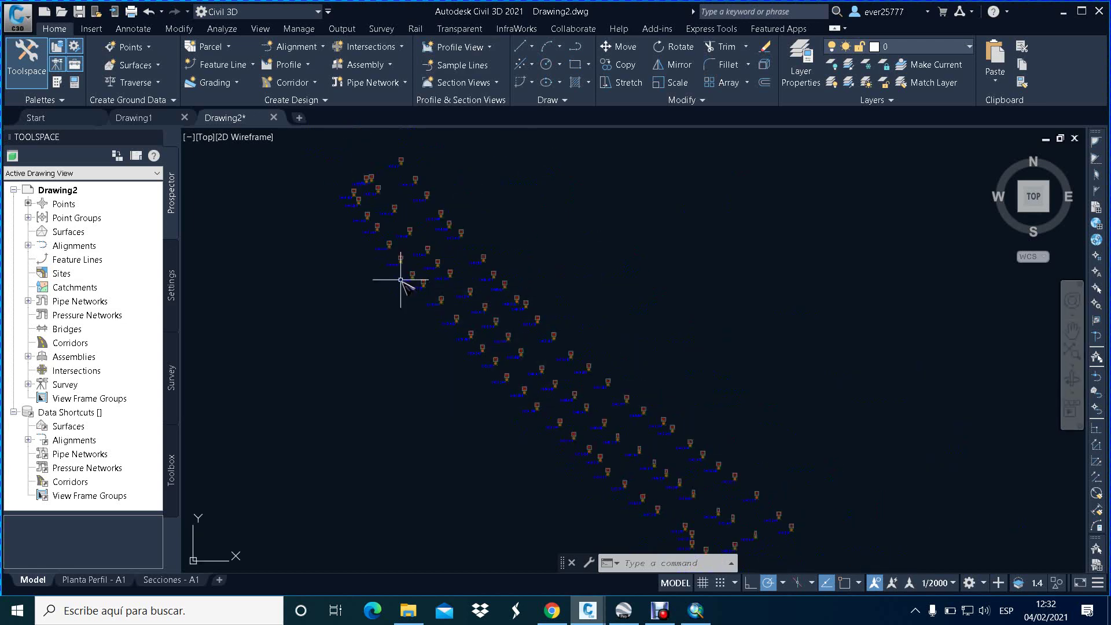
{"action": "left_click", "coordinate": [401, 258]}
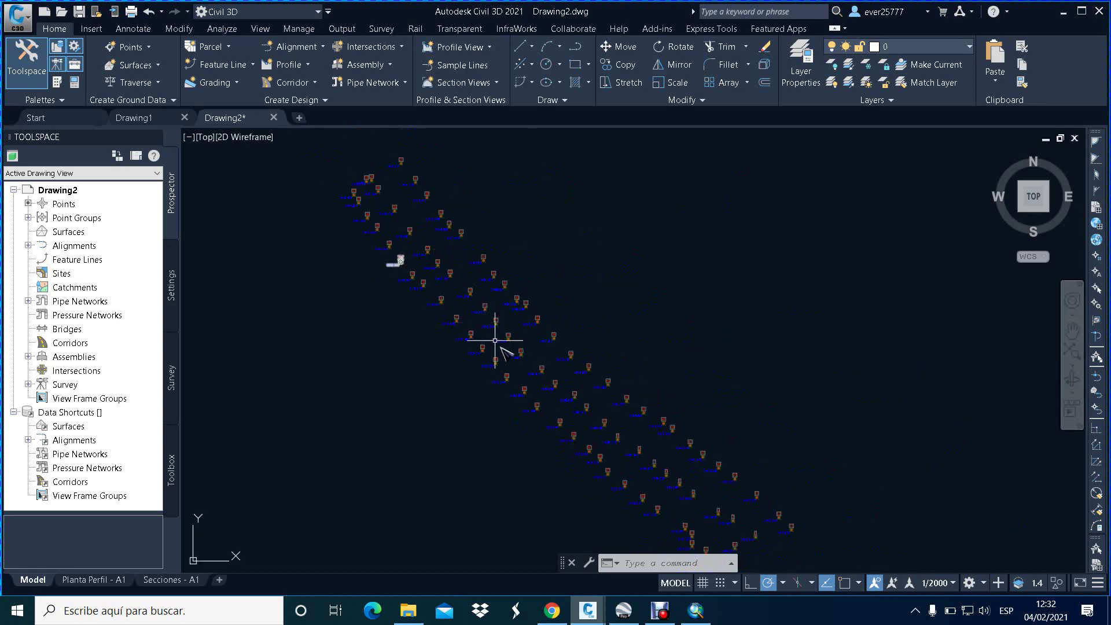
{"action": "scroll", "coordinate": [526, 377], "scroll_direction": "up", "scroll_amount": 3}
{"action": "scroll", "coordinate": [492, 363], "scroll_direction": "down", "scroll_amount": 3}
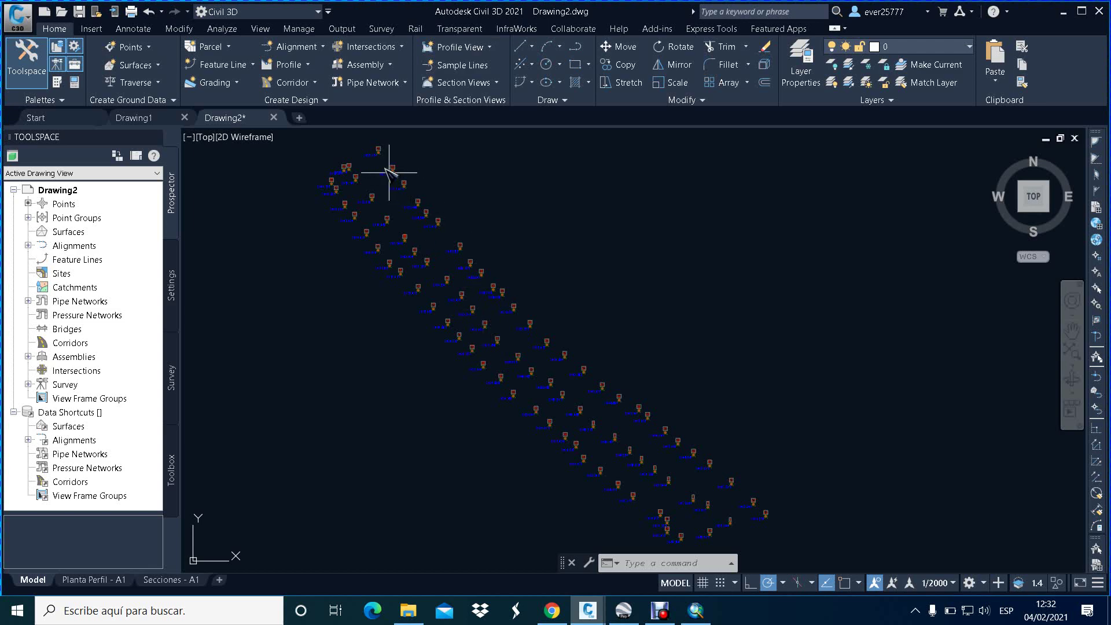
{"action": "scroll", "coordinate": [377, 154], "scroll_direction": "up", "scroll_amount": 4}
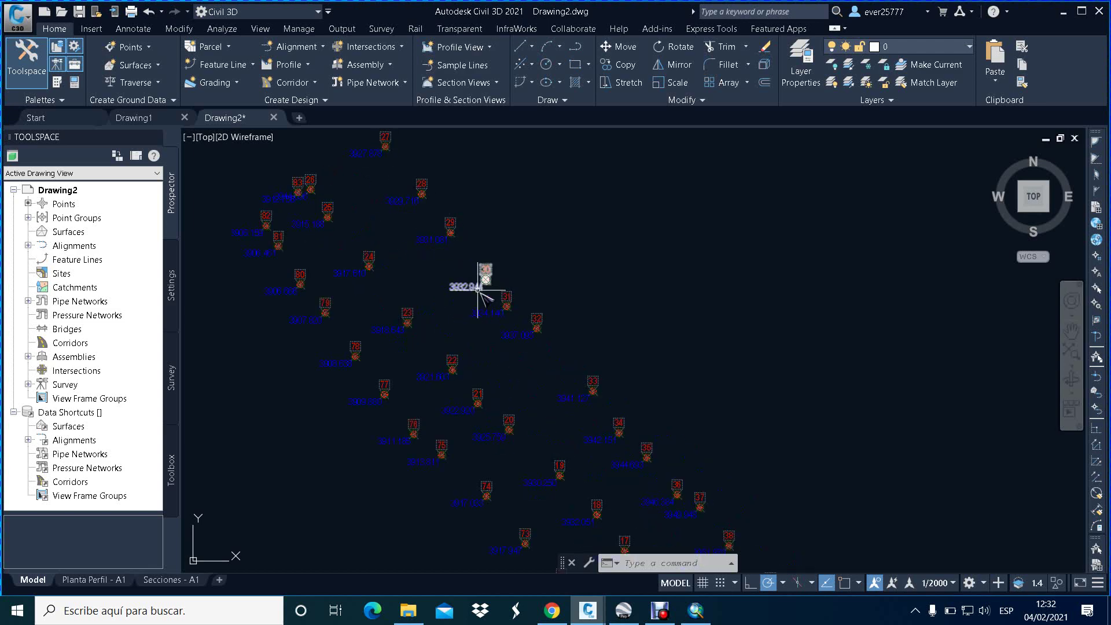
{"action": "scroll", "coordinate": [485, 295], "scroll_direction": "down", "scroll_amount": 4}
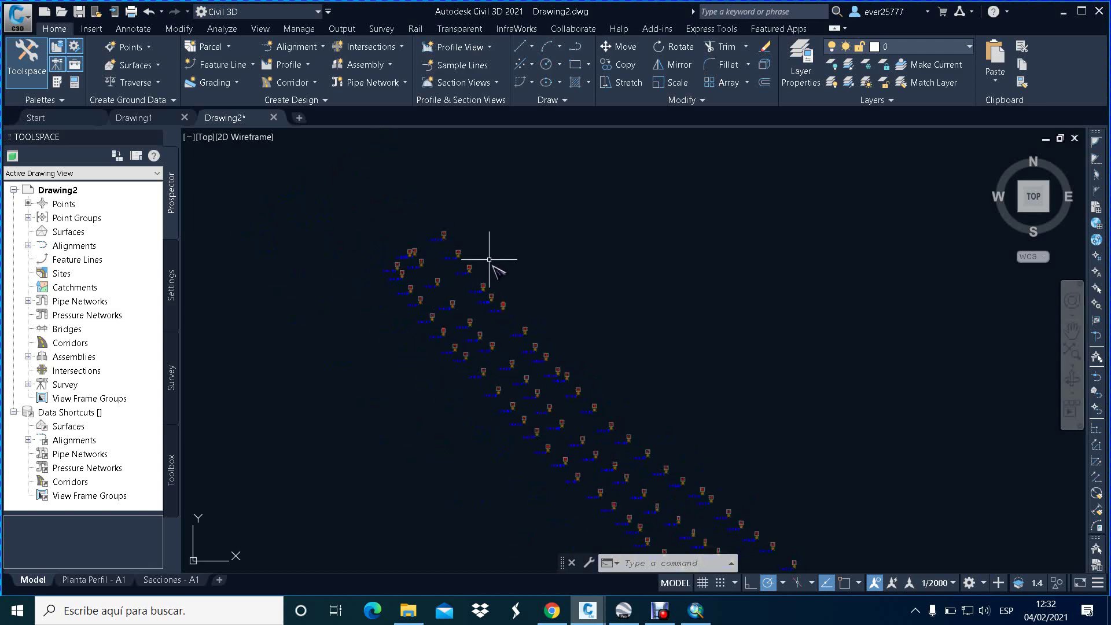
{"action": "scroll", "coordinate": [476, 363], "scroll_direction": "up", "scroll_amount": 5}
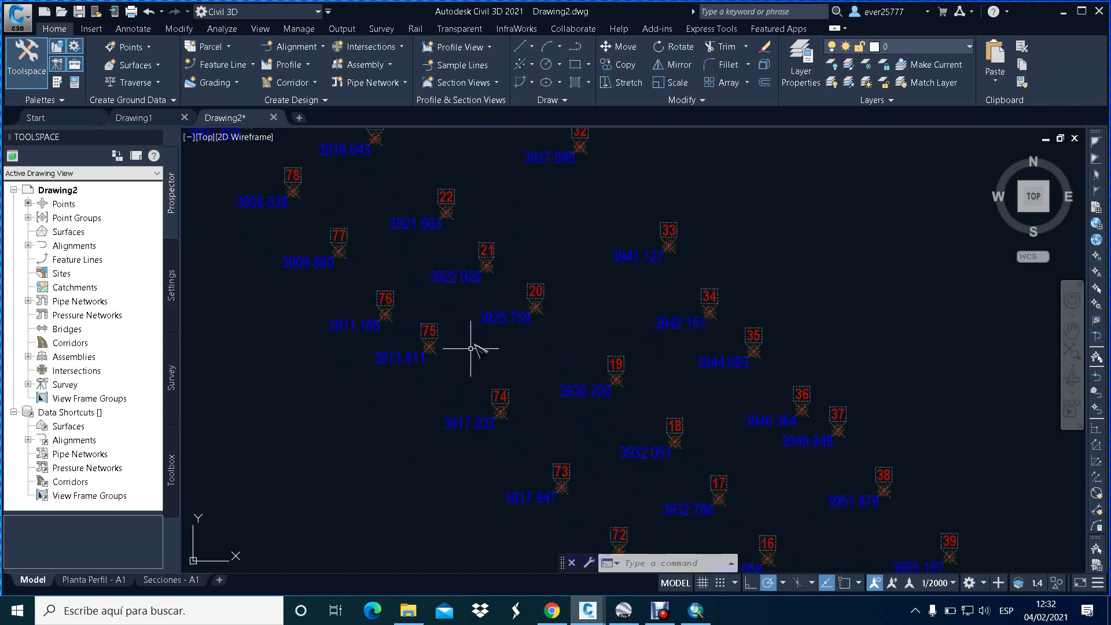
{"action": "scroll", "coordinate": [470, 317], "scroll_direction": "down", "scroll_amount": 3}
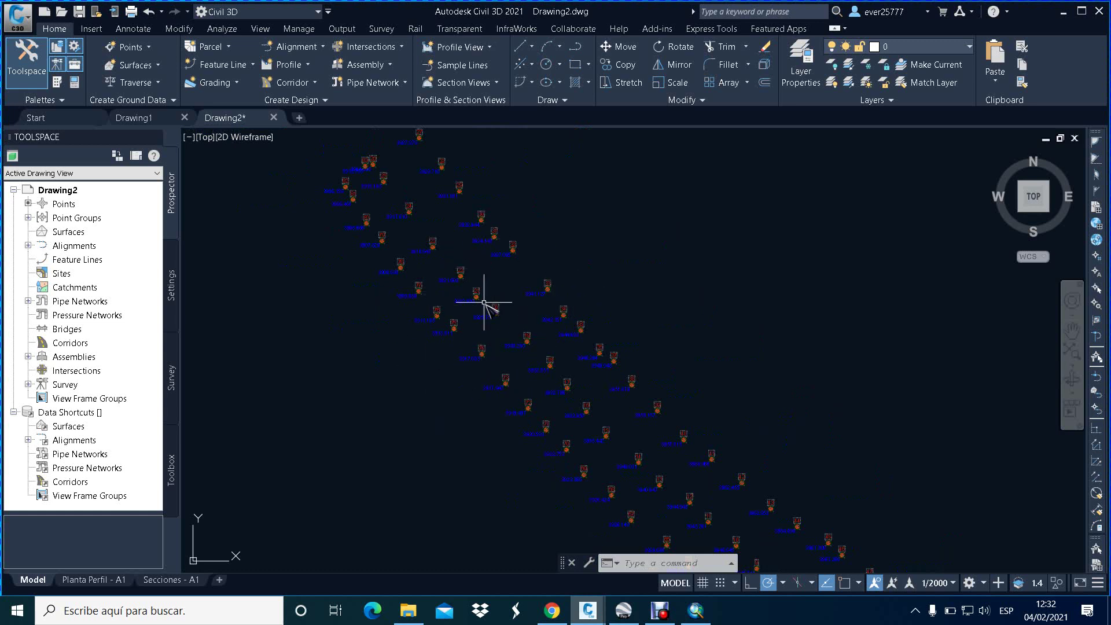
{"action": "scroll", "coordinate": [484, 301], "scroll_direction": "down", "scroll_amount": 2}
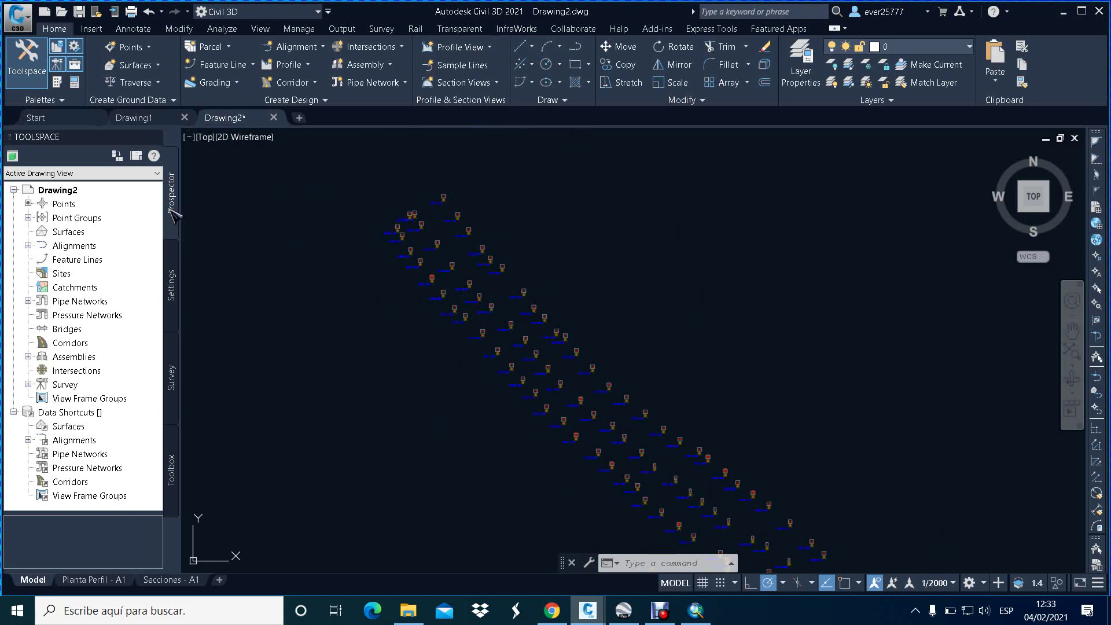
Step: Open Edit Drawing Settings for Drawing2 from the Toolspace Settings tab
{"action": "right_click", "coordinate": [85, 191]}
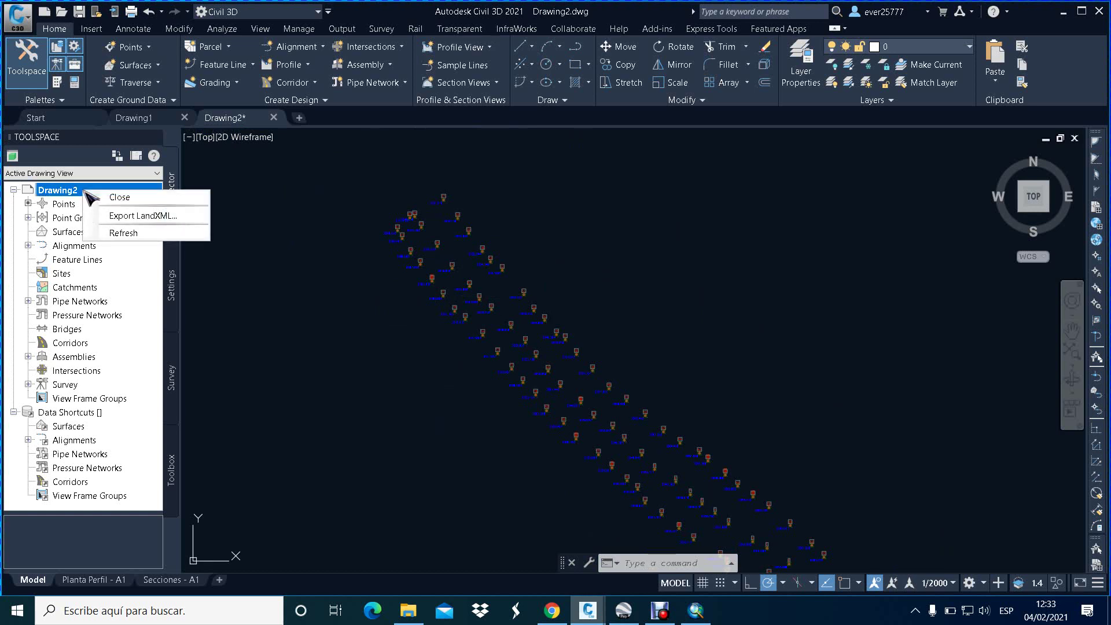
{"action": "left_click", "coordinate": [174, 292]}
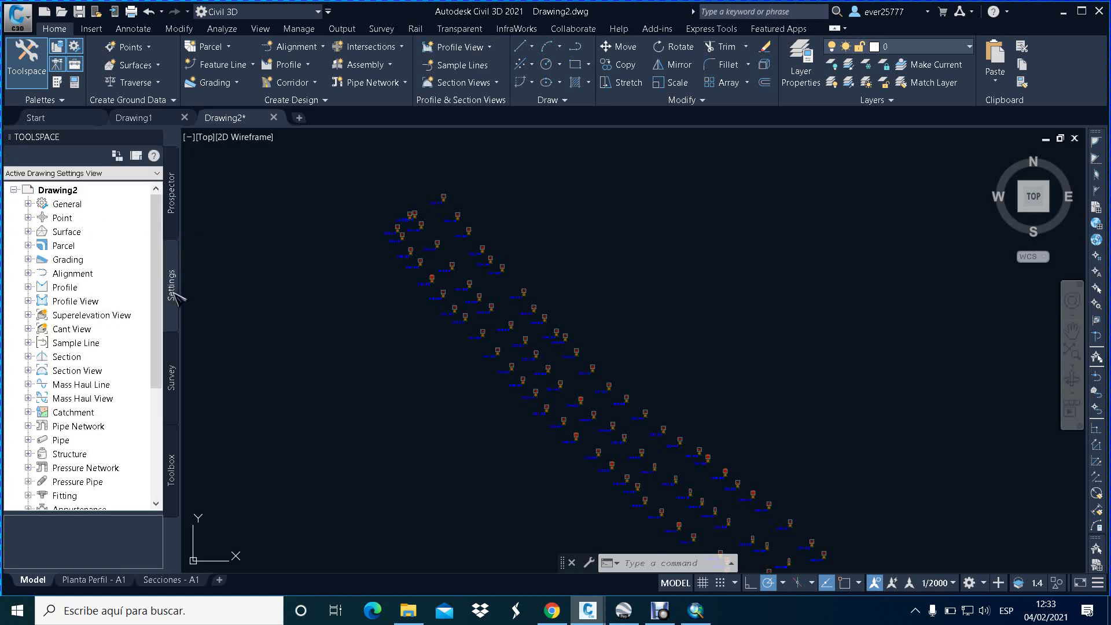
{"action": "right_click", "coordinate": [88, 195]}
{"action": "left_click", "coordinate": [113, 200]}
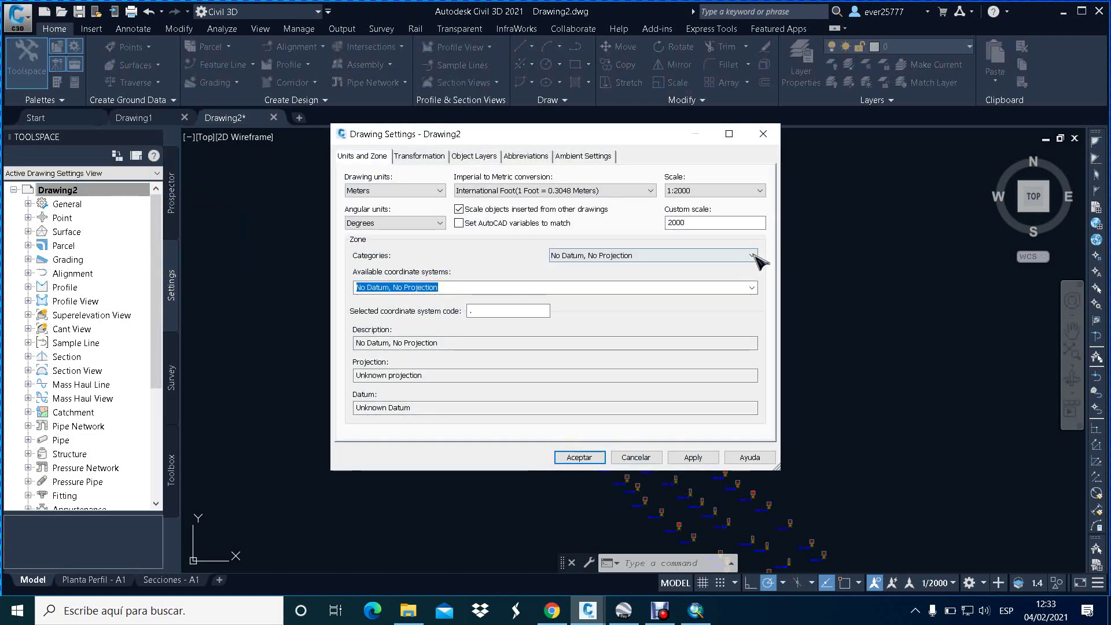
Step: Set the coordinate system to UTM, WGS84 Datum, Zone 18 South (UTM84-18S) and apply it
{"action": "left_click", "coordinate": [754, 255]}
{"action": "scroll", "coordinate": [718, 313], "scroll_direction": "down", "scroll_amount": 2}
{"action": "scroll", "coordinate": [717, 313], "scroll_direction": "down", "scroll_amount": 3}
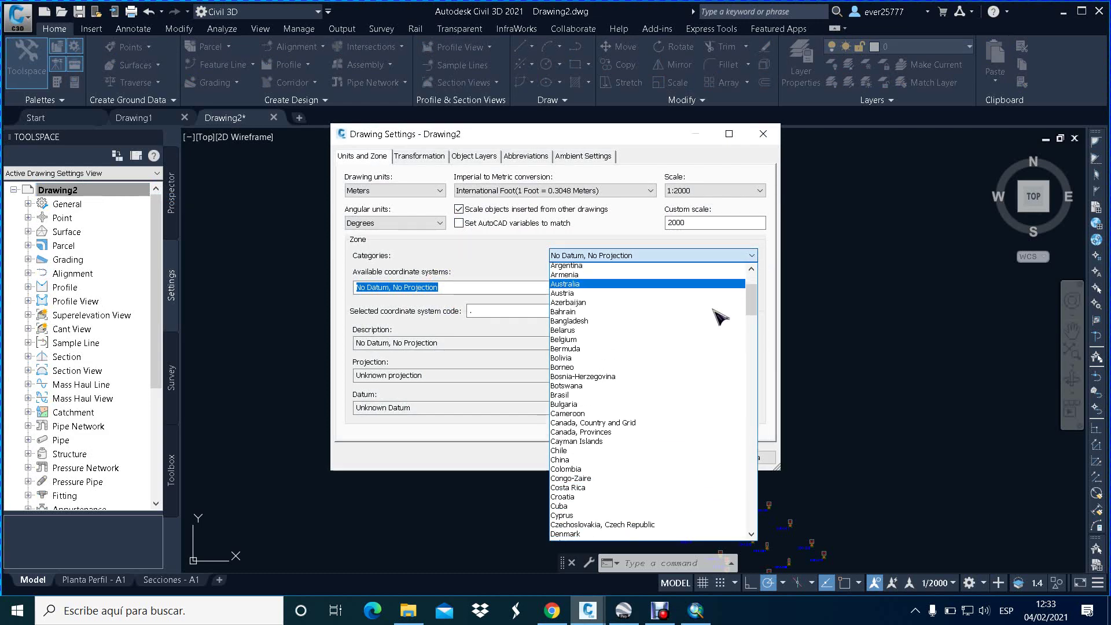
{"action": "scroll", "coordinate": [717, 318], "scroll_direction": "down", "scroll_amount": 3}
{"action": "scroll", "coordinate": [709, 327], "scroll_direction": "down", "scroll_amount": 3}
{"action": "scroll", "coordinate": [705, 332], "scroll_direction": "down", "scroll_amount": 4}
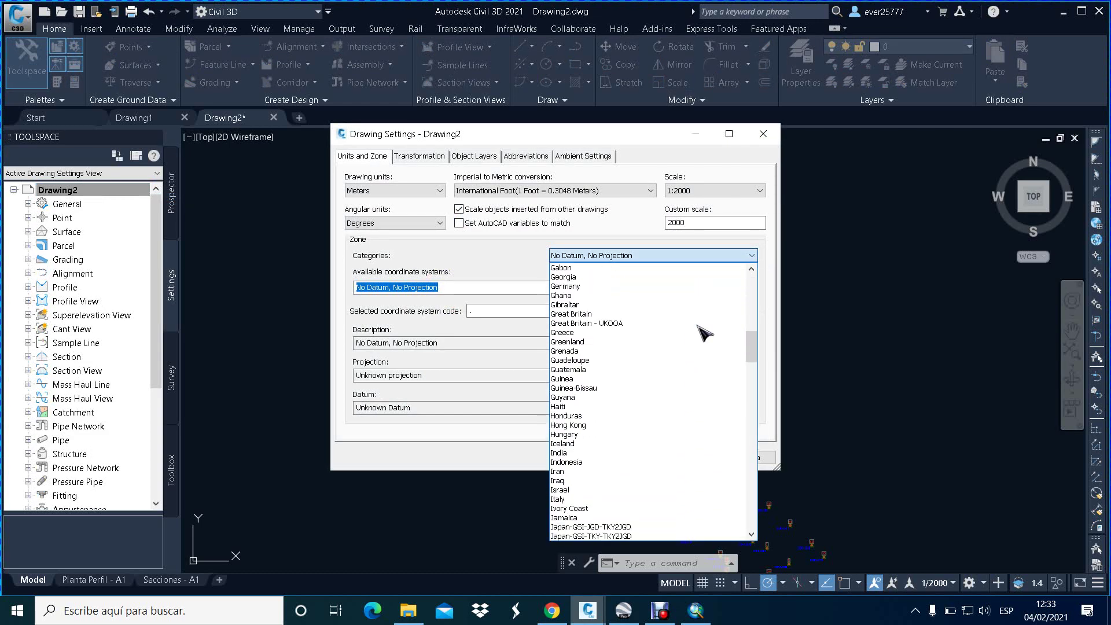
{"action": "scroll", "coordinate": [704, 332], "scroll_direction": "down", "scroll_amount": 4}
{"action": "scroll", "coordinate": [703, 335], "scroll_direction": "down", "scroll_amount": 3}
{"action": "scroll", "coordinate": [703, 334], "scroll_direction": "down", "scroll_amount": 4}
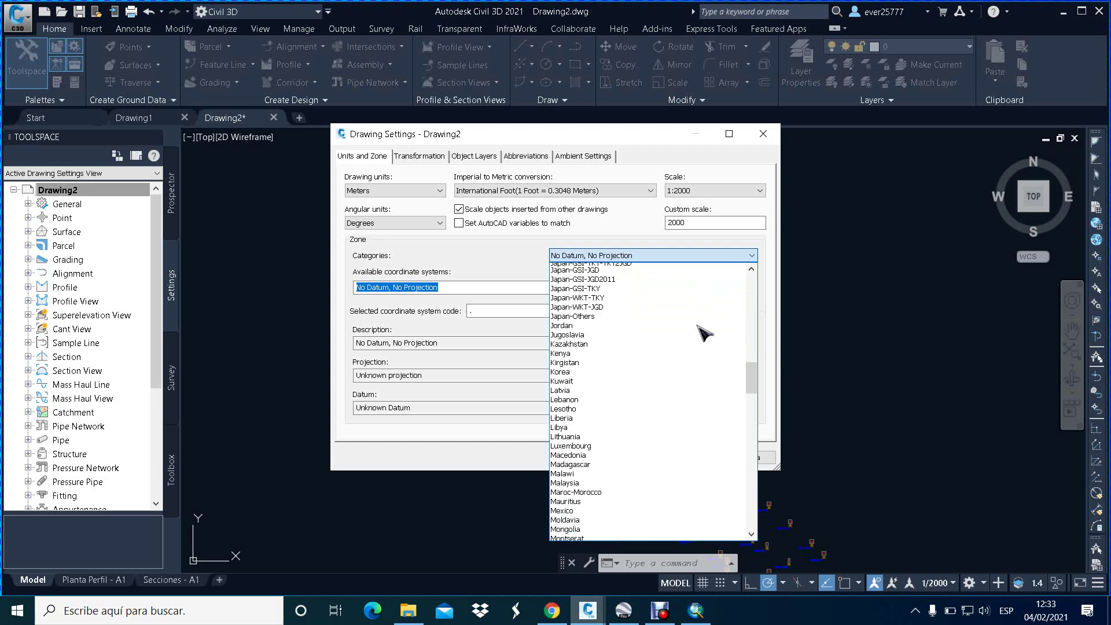
{"action": "scroll", "coordinate": [703, 335], "scroll_direction": "down", "scroll_amount": 4}
{"action": "scroll", "coordinate": [703, 334], "scroll_direction": "down", "scroll_amount": 4}
{"action": "scroll", "coordinate": [703, 334], "scroll_direction": "down", "scroll_amount": 4}
{"action": "scroll", "coordinate": [703, 334], "scroll_direction": "down", "scroll_amount": 5}
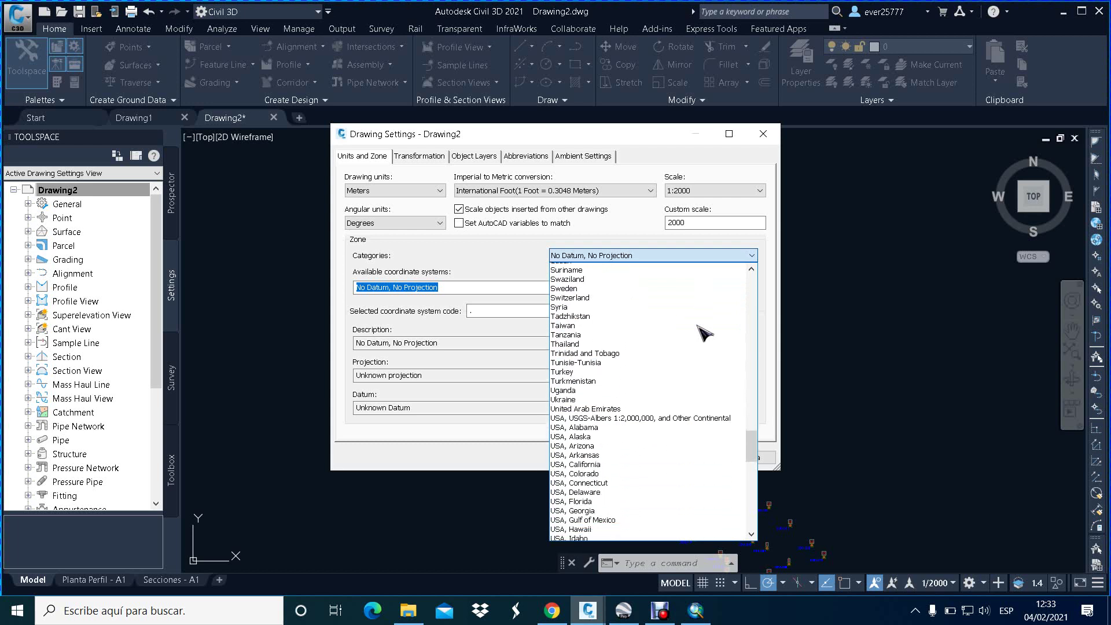
{"action": "scroll", "coordinate": [704, 335], "scroll_direction": "down", "scroll_amount": 4}
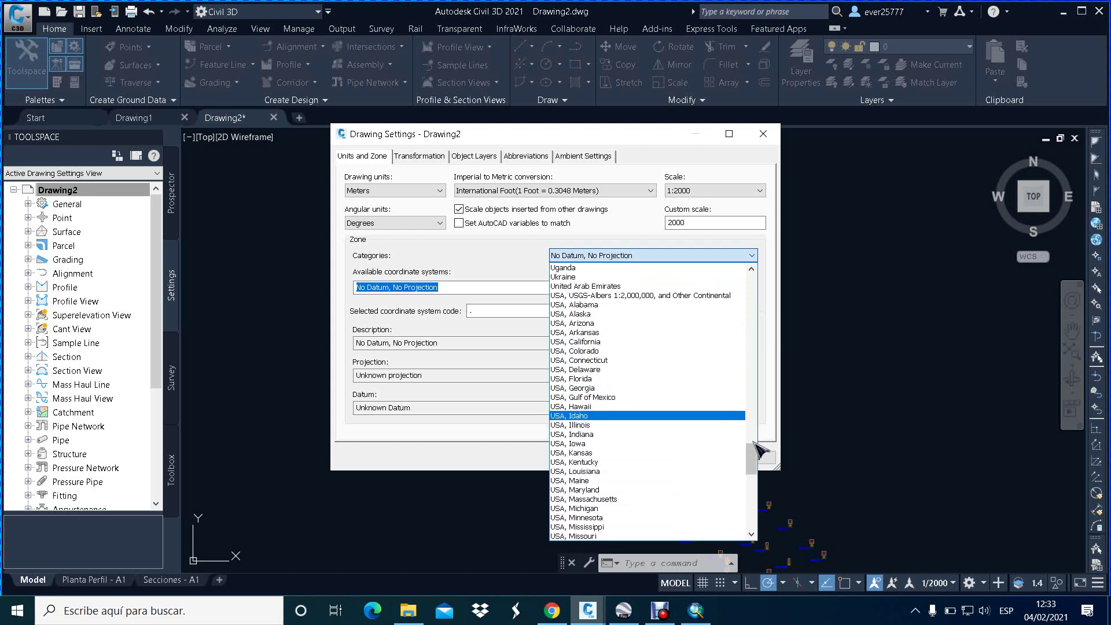
{"action": "left_click_drag", "start_coordinate": [753, 459], "coordinate": [753, 514]}
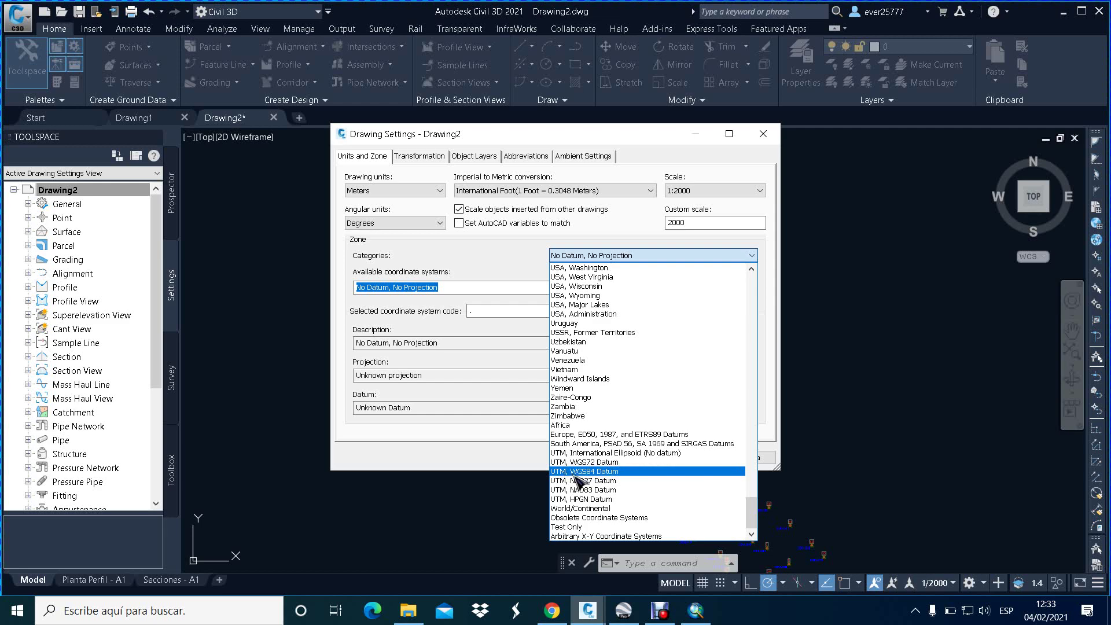
{"action": "left_click", "coordinate": [591, 472]}
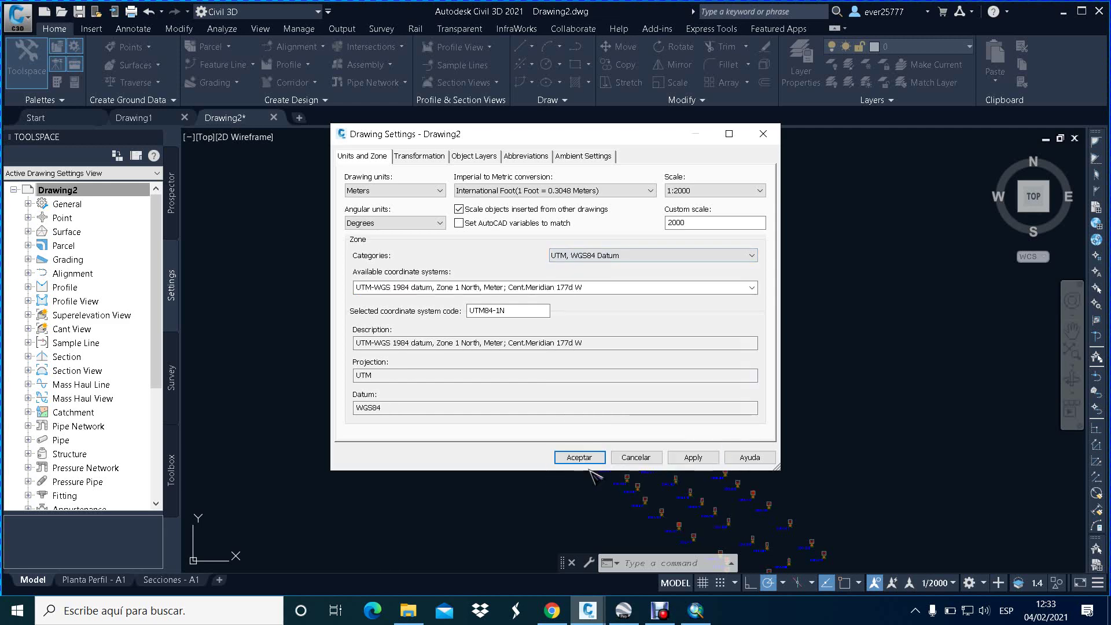
{"action": "left_click", "coordinate": [757, 290]}
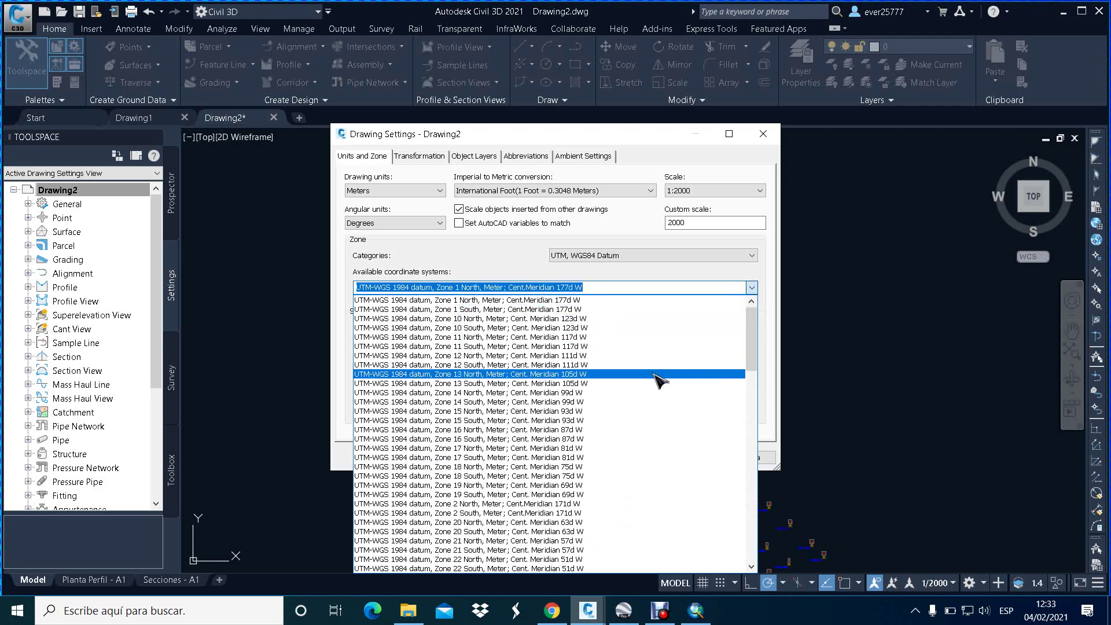
{"action": "left_click", "coordinate": [604, 478]}
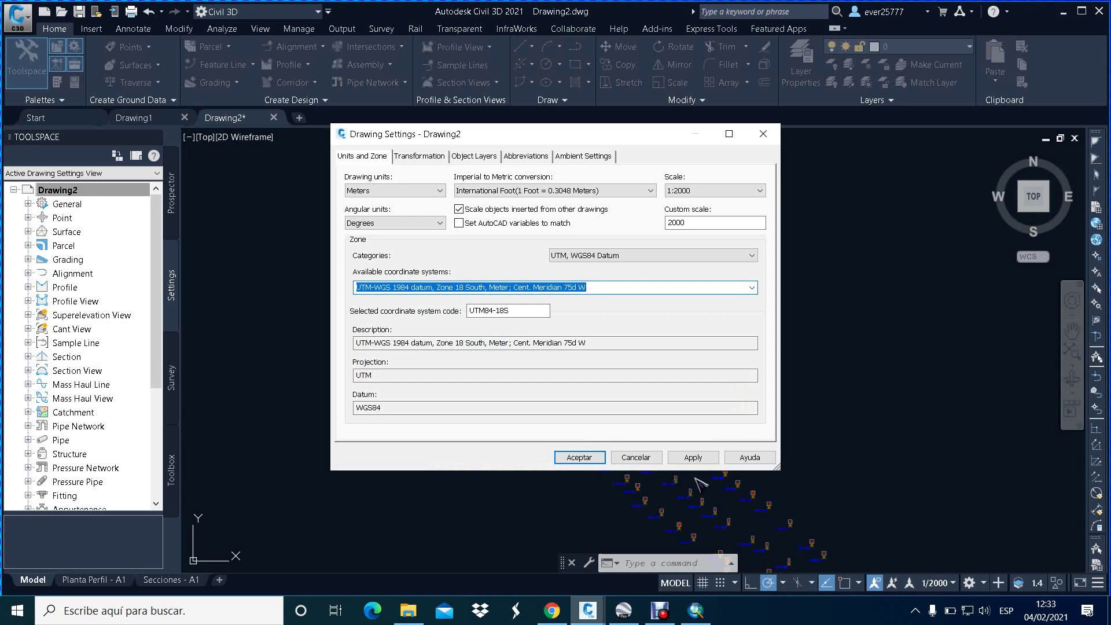
{"action": "left_click", "coordinate": [698, 458]}
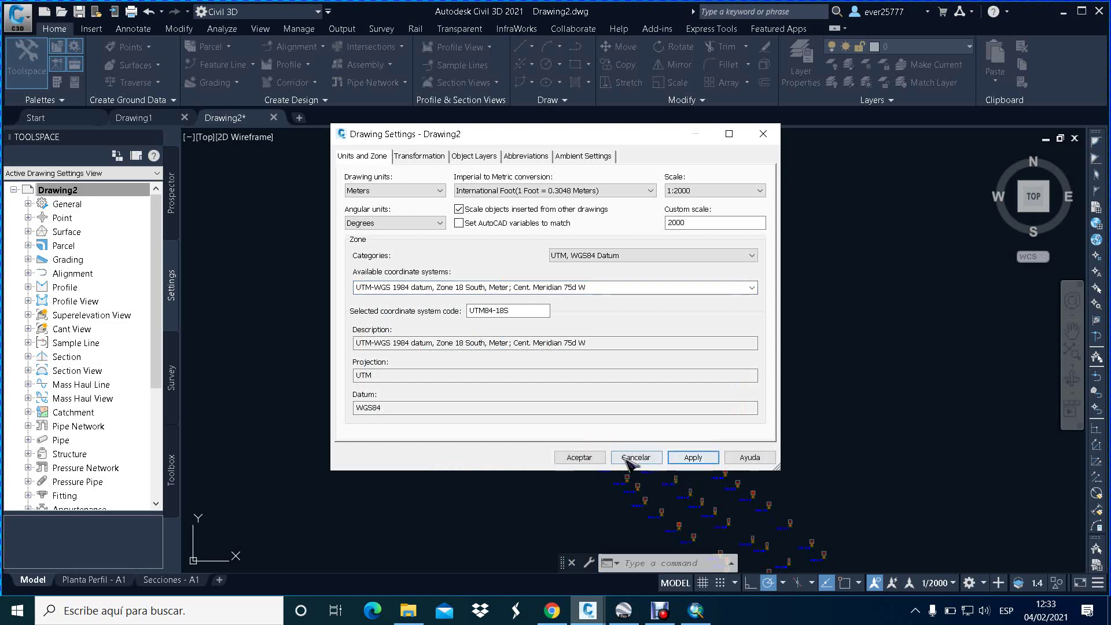
{"action": "left_click", "coordinate": [579, 457]}
{"action": "type", "text": "ZE"}
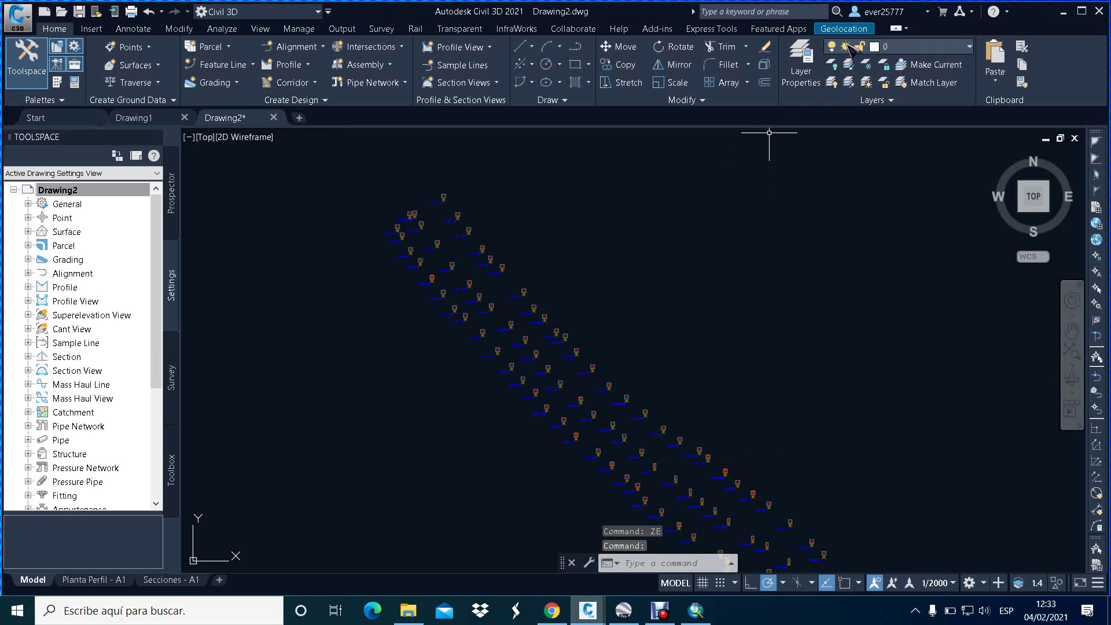
Step: Turn on the Map Aerial basemap from the Geolocation tab, accepting online map data
{"action": "left_click", "coordinate": [846, 30]}
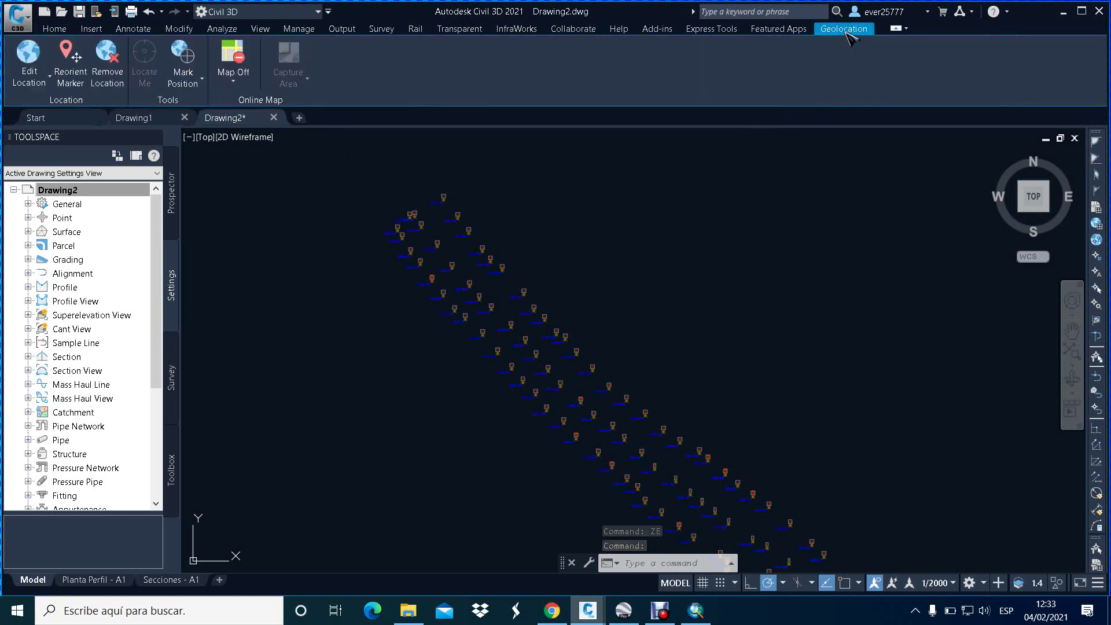
{"action": "left_click", "coordinate": [229, 81]}
{"action": "left_click", "coordinate": [231, 106]}
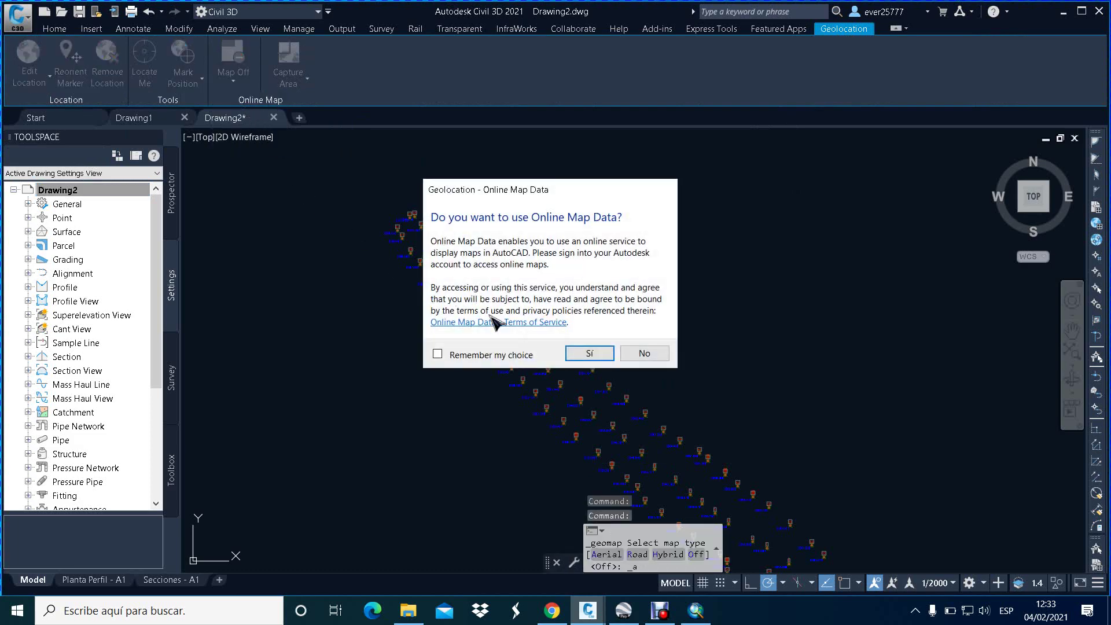
{"action": "left_click", "coordinate": [586, 354]}
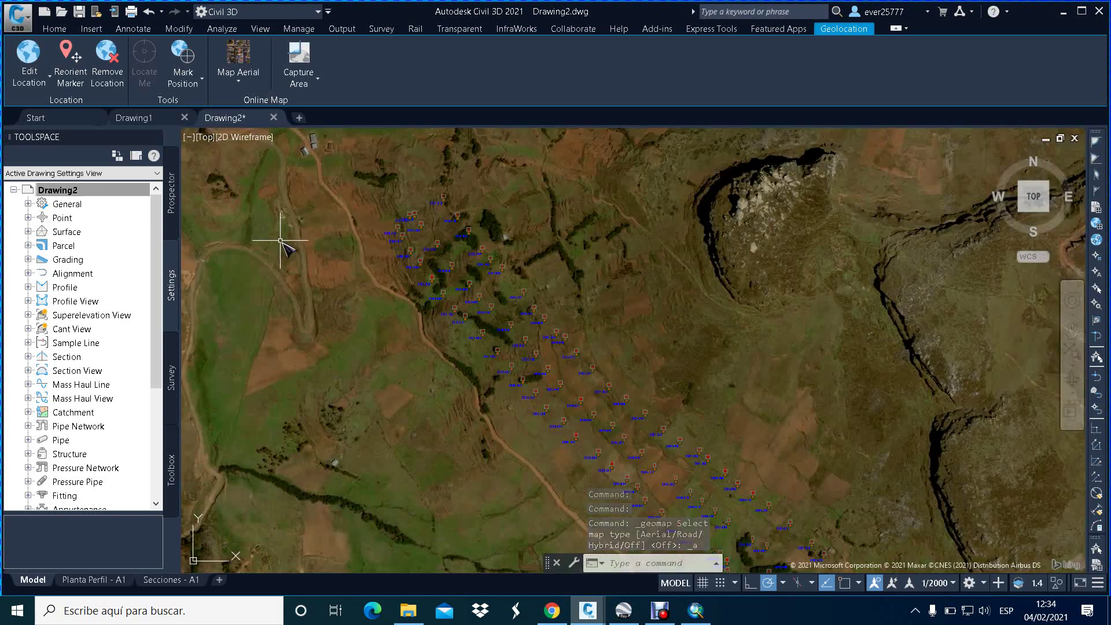
{"action": "scroll", "coordinate": [408, 271], "scroll_direction": "down", "scroll_amount": 2}
{"action": "scroll", "coordinate": [409, 266], "scroll_direction": "down", "scroll_amount": 3}
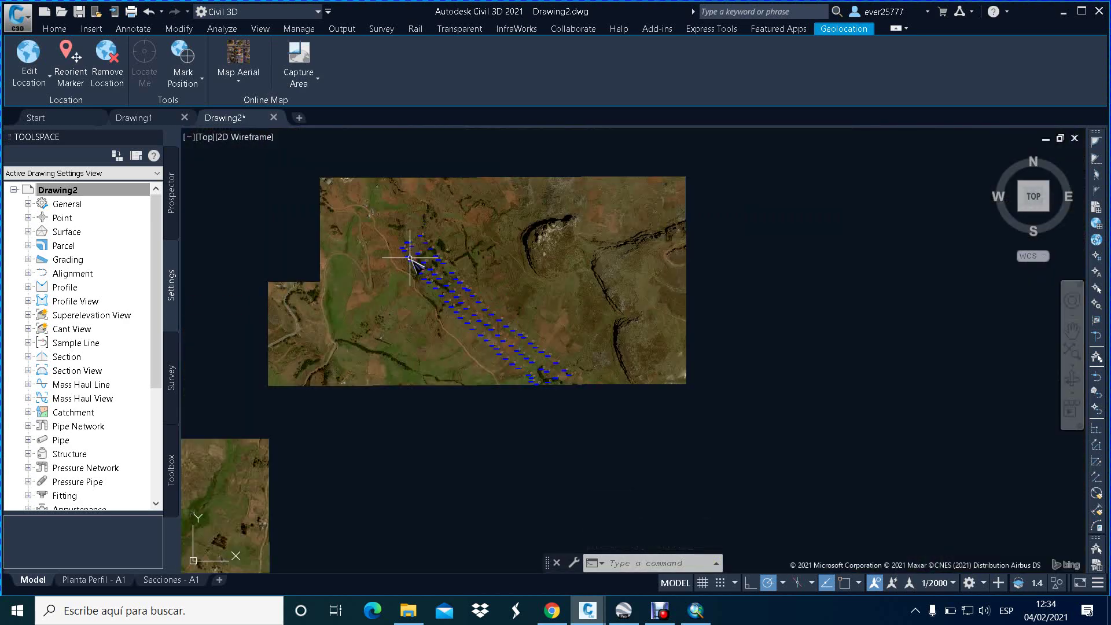
{"action": "scroll", "coordinate": [409, 261], "scroll_direction": "down", "scroll_amount": 5}
{"action": "scroll", "coordinate": [409, 251], "scroll_direction": "up", "scroll_amount": 6}
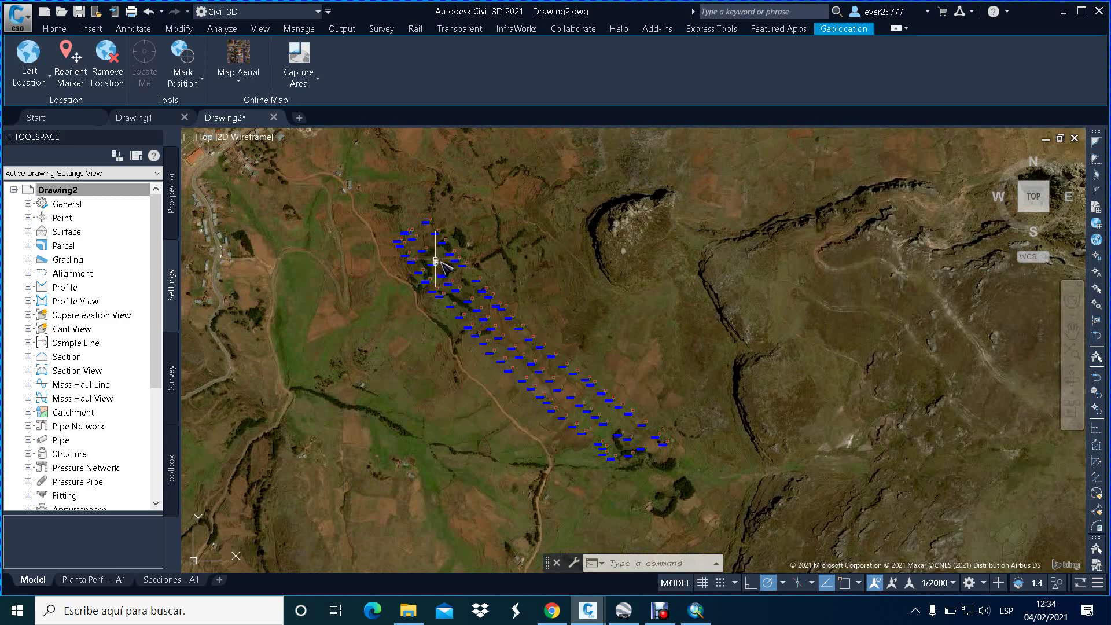
{"action": "scroll", "coordinate": [443, 261], "scroll_direction": "down", "scroll_amount": 4}
{"action": "scroll", "coordinate": [348, 191], "scroll_direction": "up", "scroll_amount": 4}
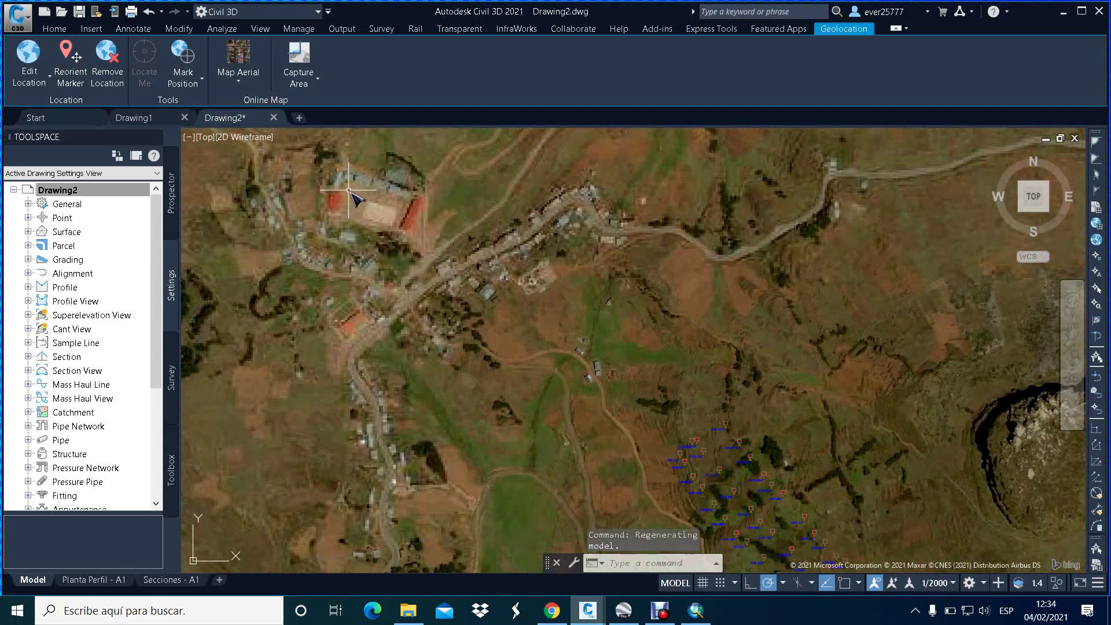
{"action": "scroll", "coordinate": [477, 290], "scroll_direction": "down", "scroll_amount": 5}
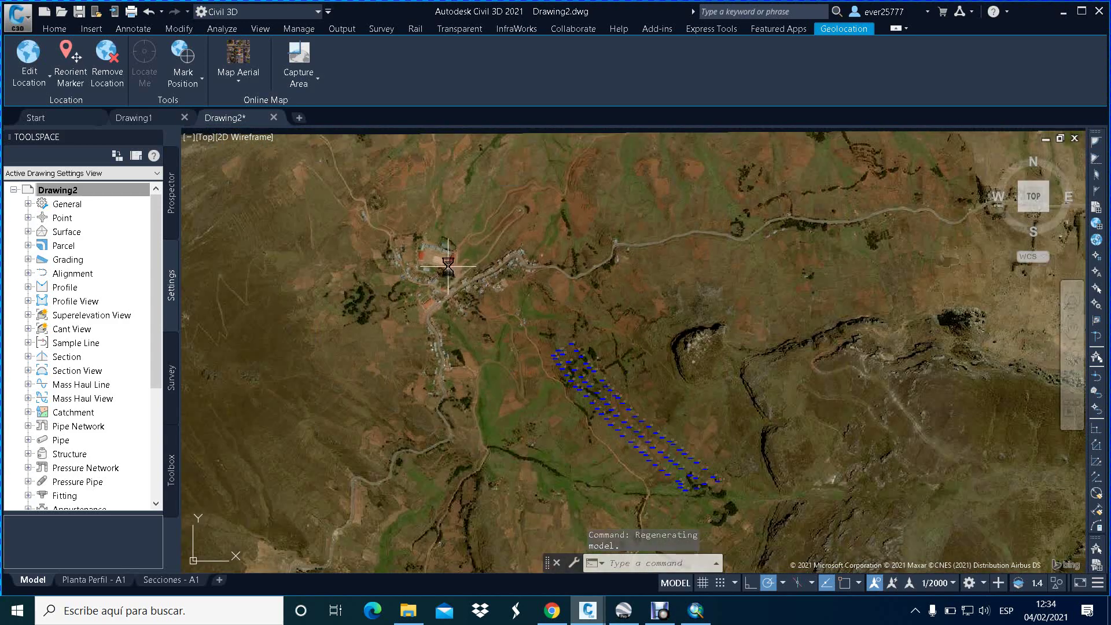
{"action": "scroll", "coordinate": [608, 385], "scroll_direction": "up", "scroll_amount": 2}
{"action": "scroll", "coordinate": [608, 385], "scroll_direction": "up", "scroll_amount": 2}
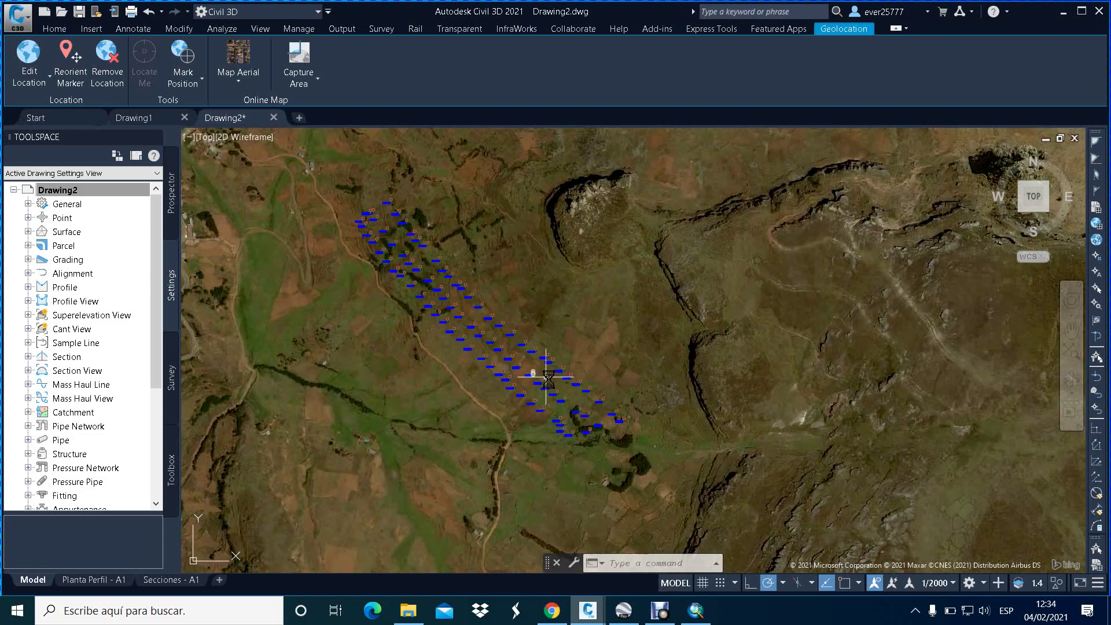
{"action": "scroll", "coordinate": [534, 371], "scroll_direction": "down", "scroll_amount": 2}
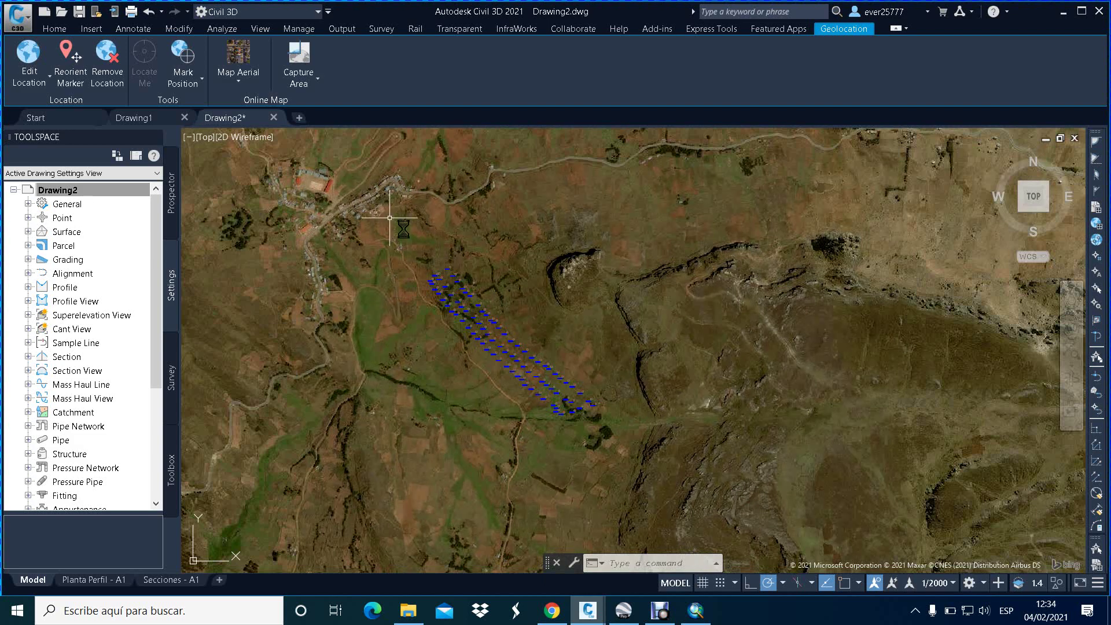
{"action": "scroll", "coordinate": [506, 343], "scroll_direction": "up", "scroll_amount": 2}
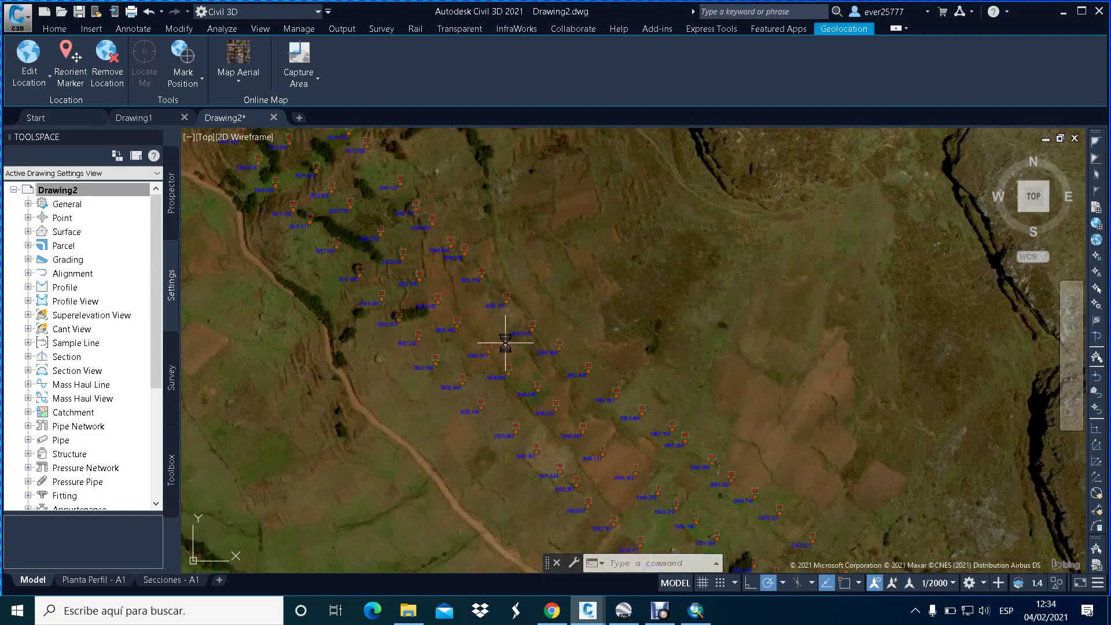
{"action": "scroll", "coordinate": [577, 366], "scroll_direction": "down", "scroll_amount": 2}
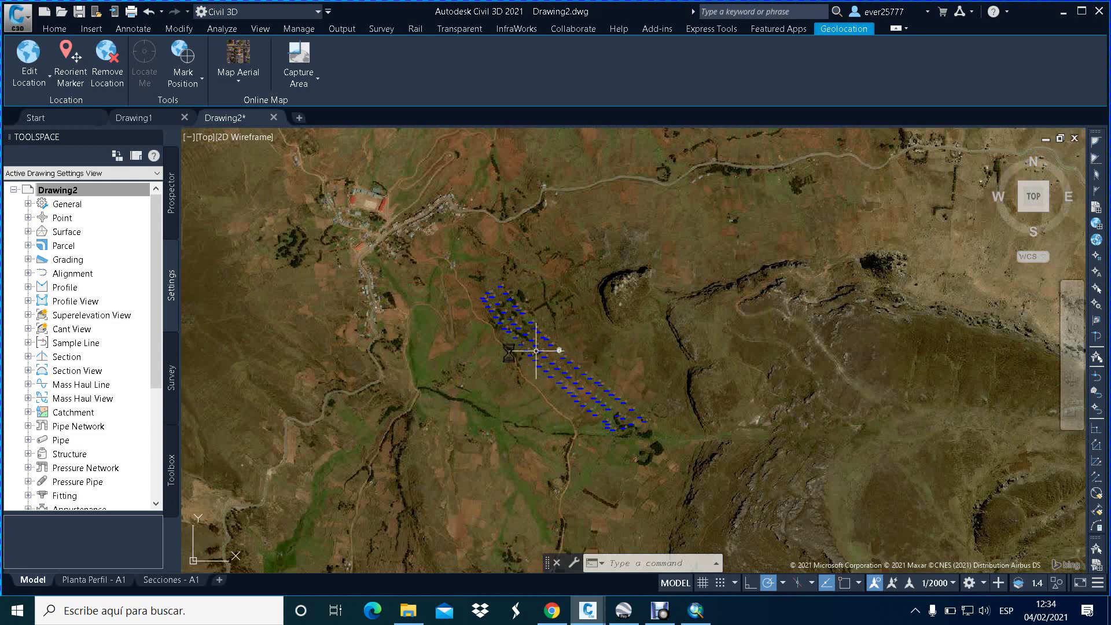
{"action": "mouse_move", "coordinate": [1033, 197]}
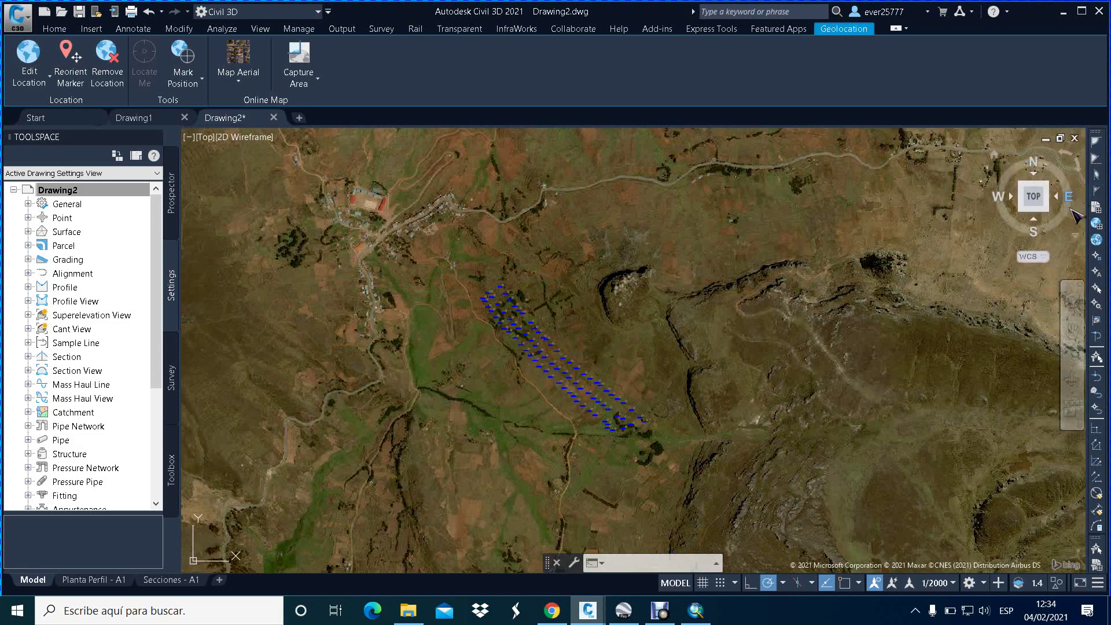
Step: Orbit the map to turn the survey strip, then zoom in and out to check it
{"action": "left_click_drag", "start_coordinate": [1068, 228], "coordinate": [993, 279]}
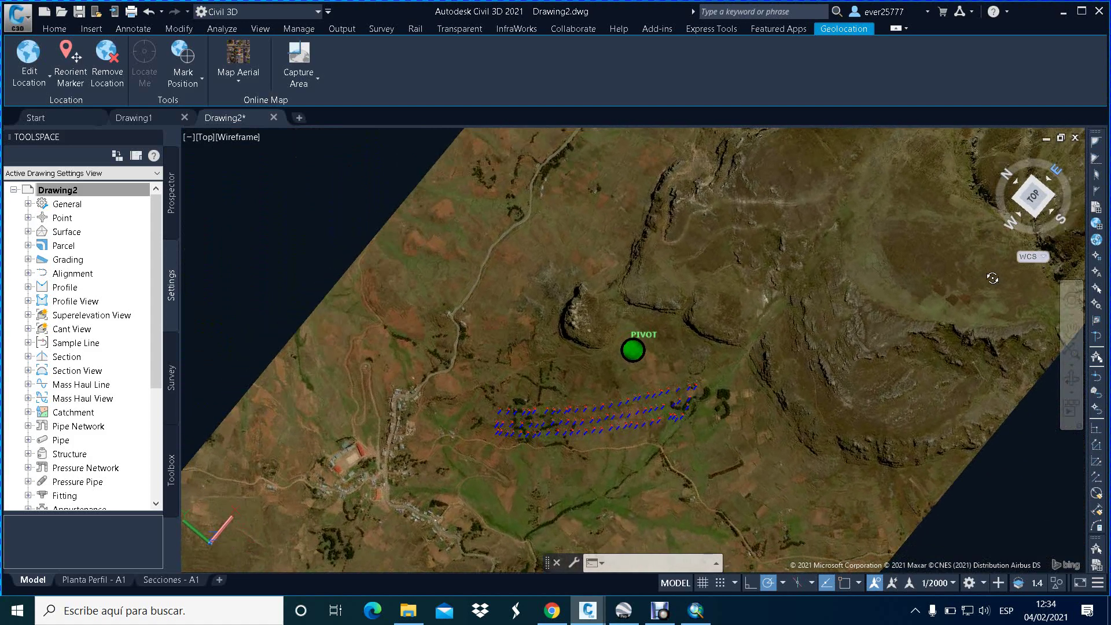
{"action": "key", "text": "Escape"}
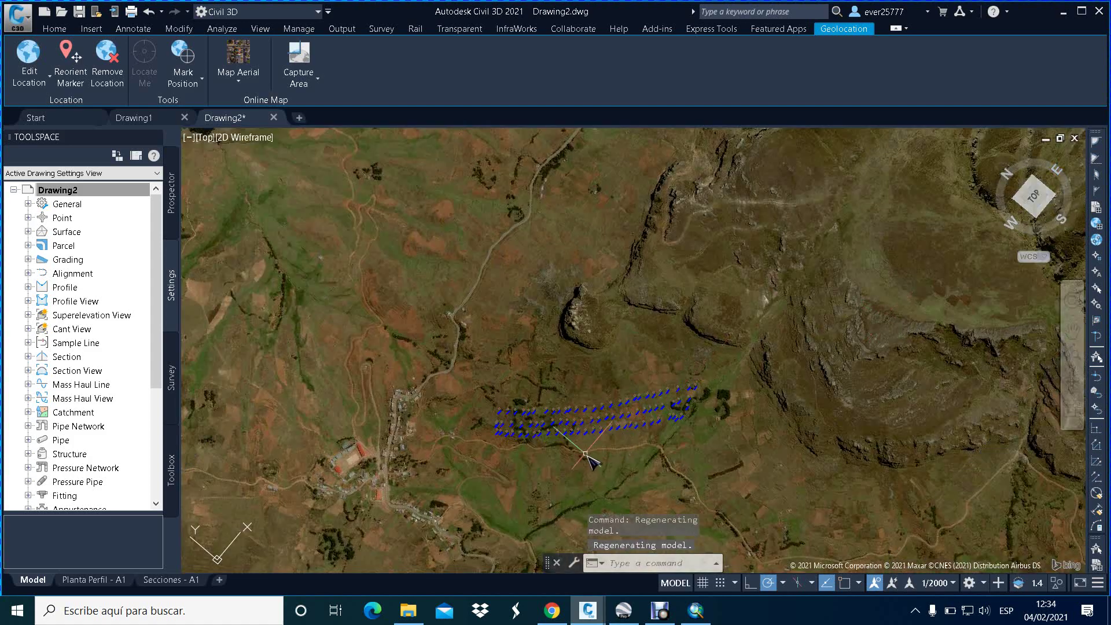
{"action": "scroll", "coordinate": [585, 457], "scroll_direction": "up", "scroll_amount": 3}
{"action": "scroll", "coordinate": [585, 449], "scroll_direction": "up", "scroll_amount": 3}
{"action": "scroll", "coordinate": [618, 386], "scroll_direction": "down", "scroll_amount": 3}
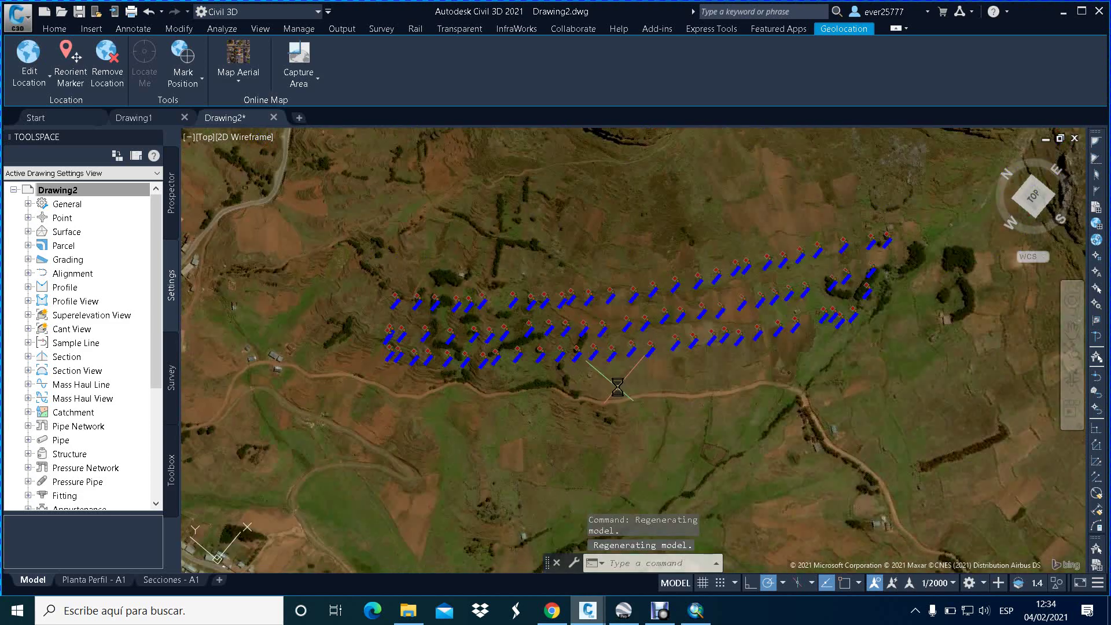
{"action": "scroll", "coordinate": [620, 382], "scroll_direction": "down", "scroll_amount": 2}
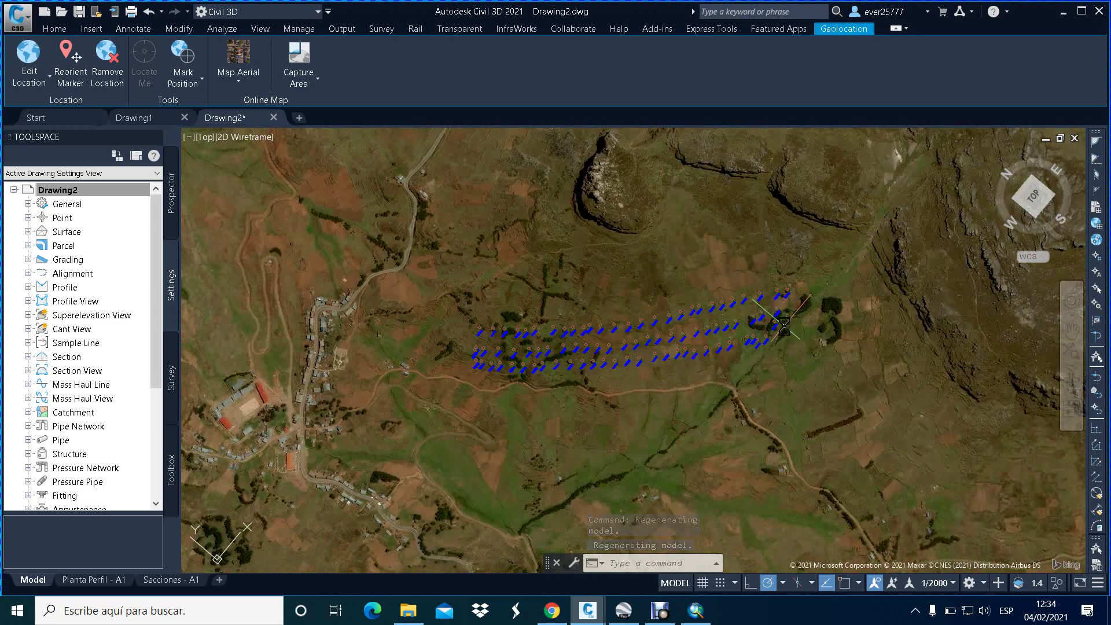
{"action": "scroll", "coordinate": [784, 325], "scroll_direction": "up", "scroll_amount": 5}
{"action": "scroll", "coordinate": [822, 284], "scroll_direction": "down", "scroll_amount": 5}
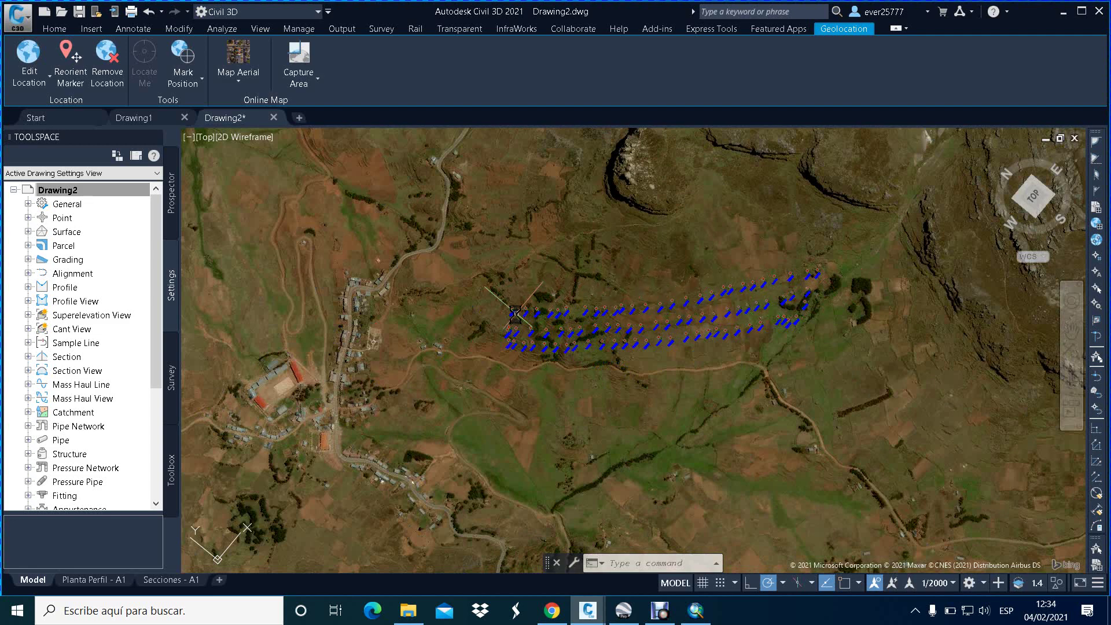
{"action": "scroll", "coordinate": [496, 330], "scroll_direction": "up", "scroll_amount": 2}
{"action": "scroll", "coordinate": [496, 330], "scroll_direction": "up", "scroll_amount": 3}
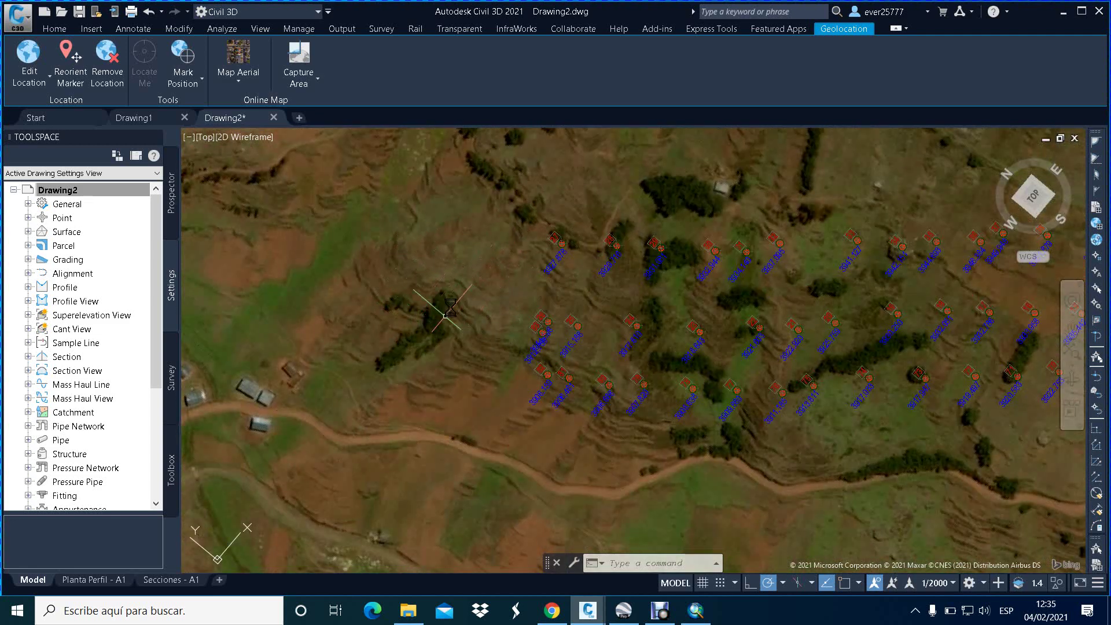
{"action": "scroll", "coordinate": [513, 325], "scroll_direction": "down", "scroll_amount": 2}
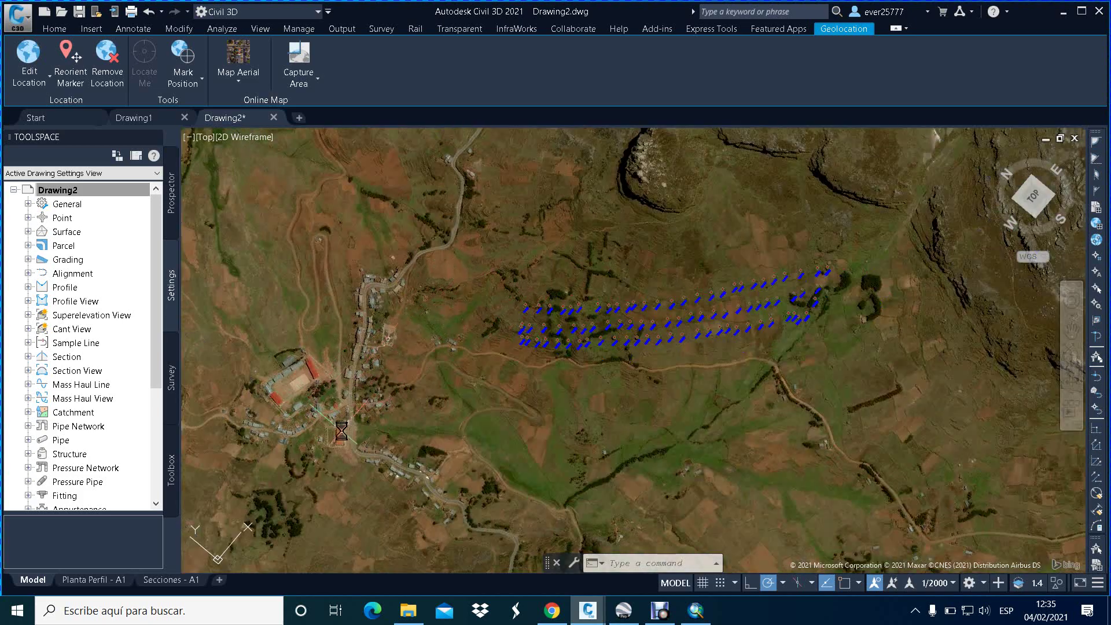
{"action": "scroll", "coordinate": [342, 431], "scroll_direction": "up", "scroll_amount": 5}
{"action": "scroll", "coordinate": [342, 430], "scroll_direction": "down", "scroll_amount": 3}
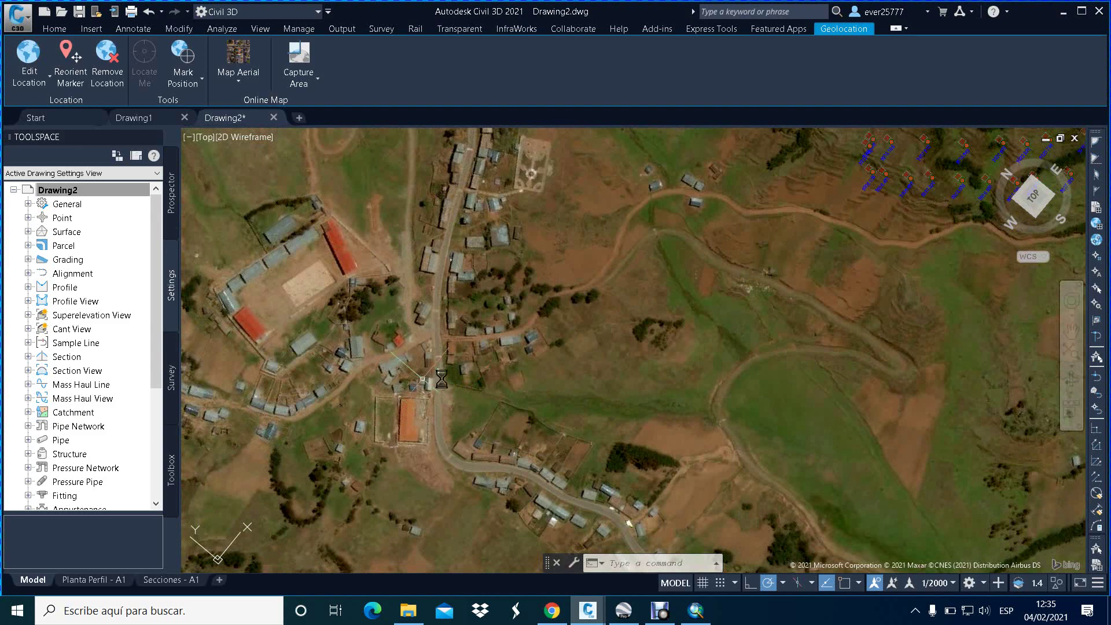
{"action": "scroll", "coordinate": [487, 378], "scroll_direction": "down", "scroll_amount": 2}
{"action": "scroll", "coordinate": [520, 304], "scroll_direction": "down", "scroll_amount": 2}
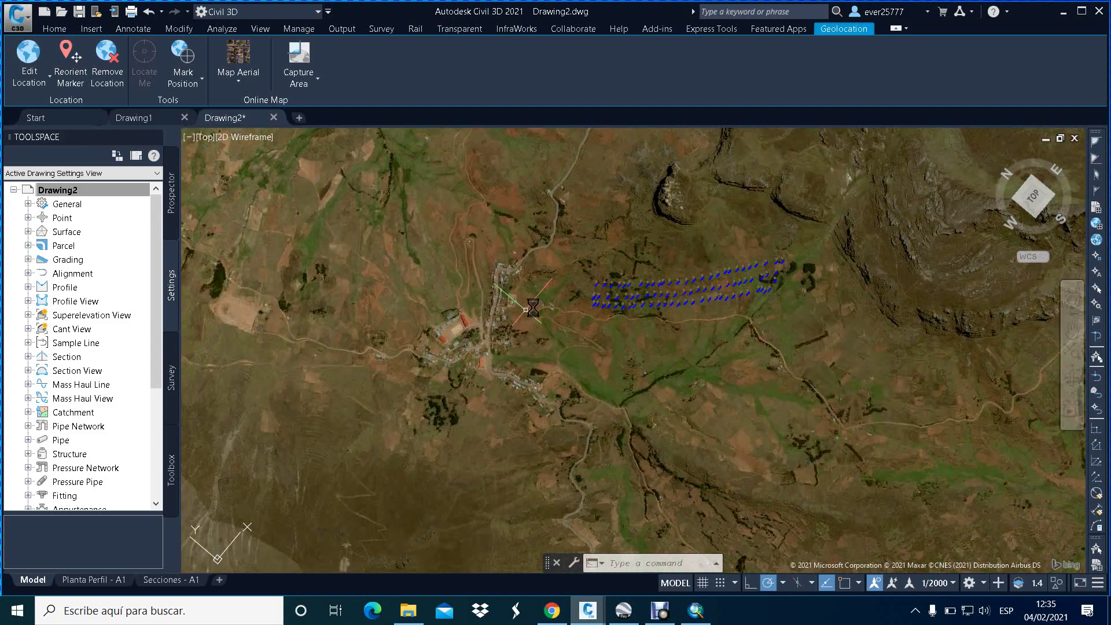
{"action": "scroll", "coordinate": [711, 297], "scroll_direction": "up", "scroll_amount": 4}
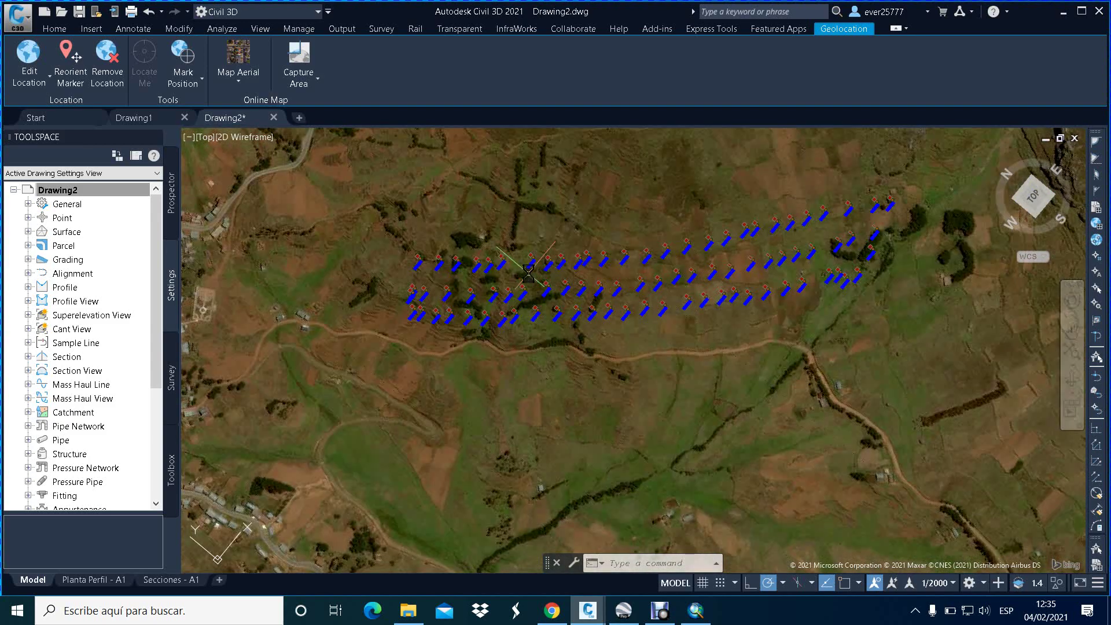
{"action": "scroll", "coordinate": [637, 331], "scroll_direction": "down", "scroll_amount": 2}
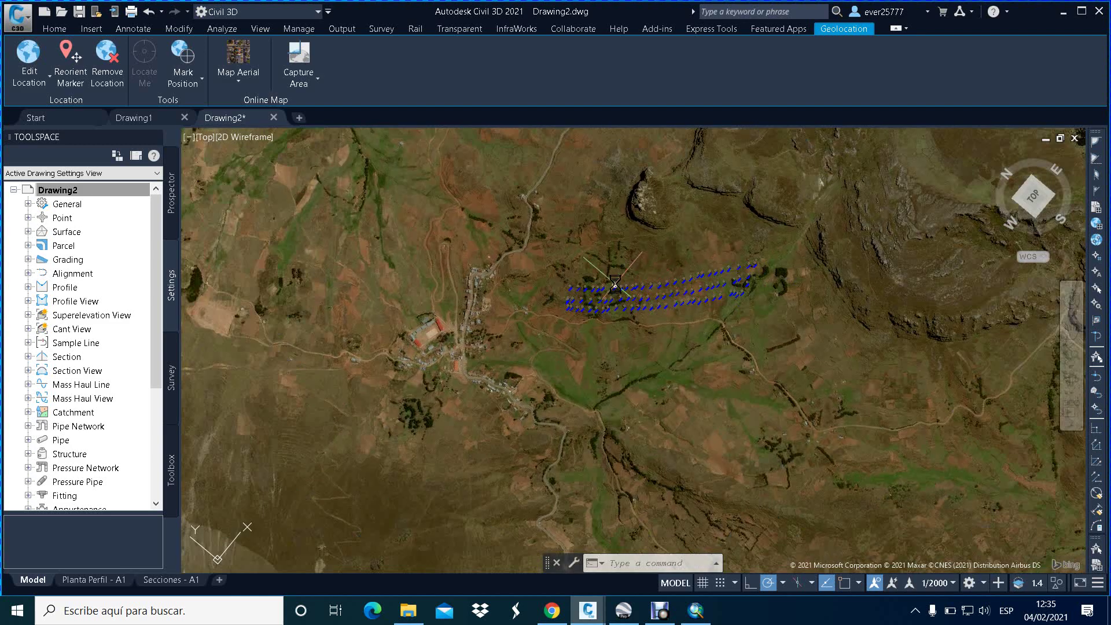
{"action": "scroll", "coordinate": [615, 284], "scroll_direction": "up", "scroll_amount": 3}
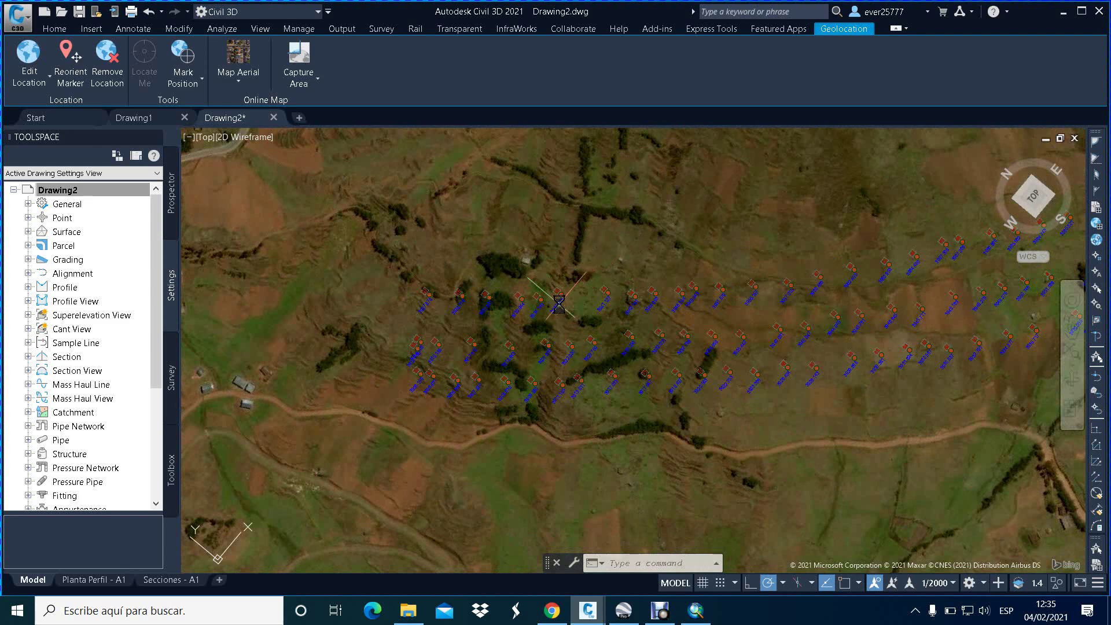
{"action": "scroll", "coordinate": [521, 301], "scroll_direction": "down", "scroll_amount": 3}
{"action": "scroll", "coordinate": [495, 306], "scroll_direction": "up", "scroll_amount": 2}
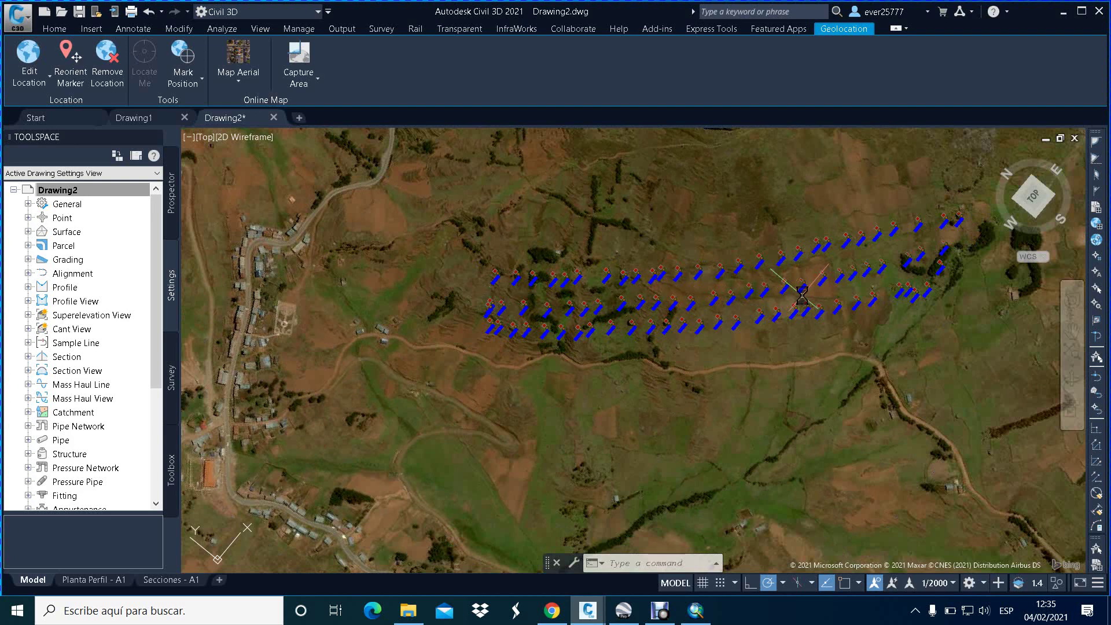
{"action": "scroll", "coordinate": [866, 291], "scroll_direction": "up", "scroll_amount": 3}
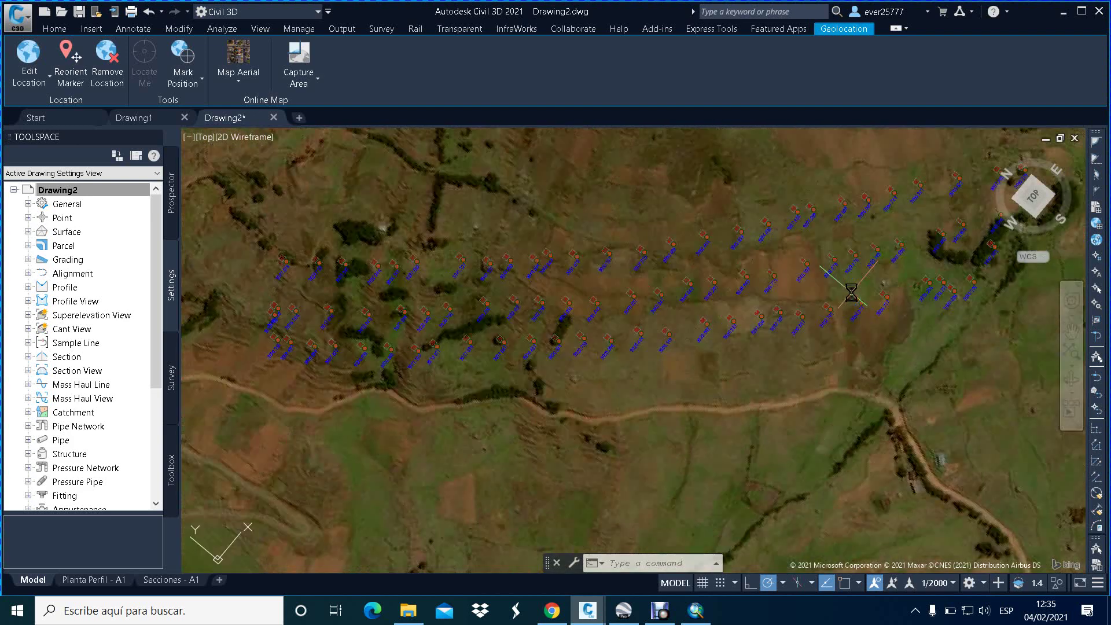
{"action": "scroll", "coordinate": [520, 328], "scroll_direction": "down", "scroll_amount": 3}
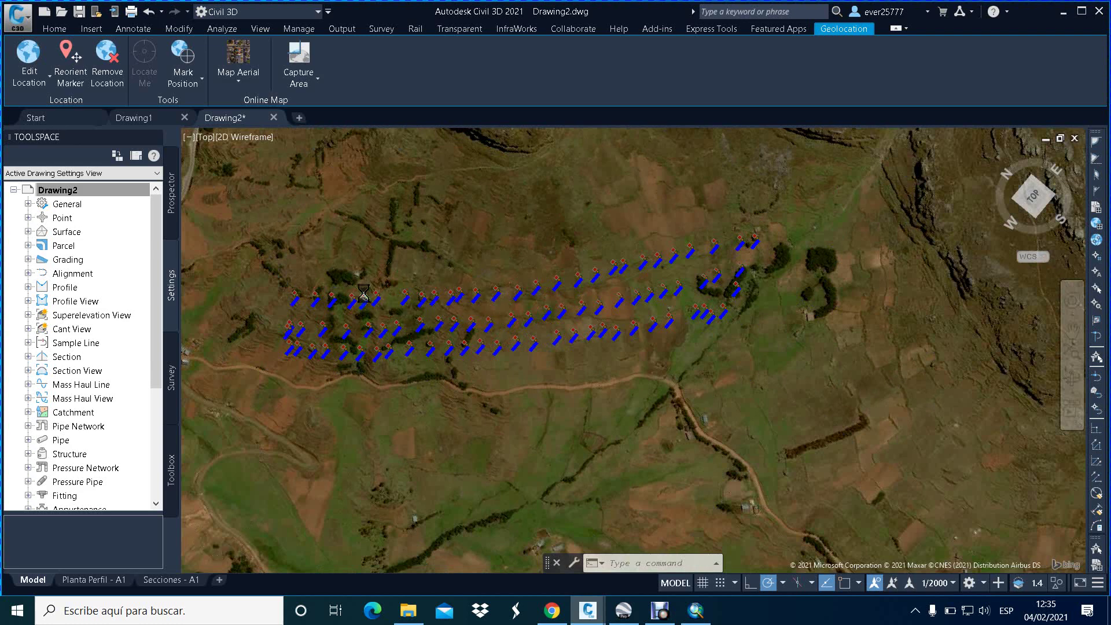
{"action": "scroll", "coordinate": [364, 293], "scroll_direction": "up", "scroll_amount": 3}
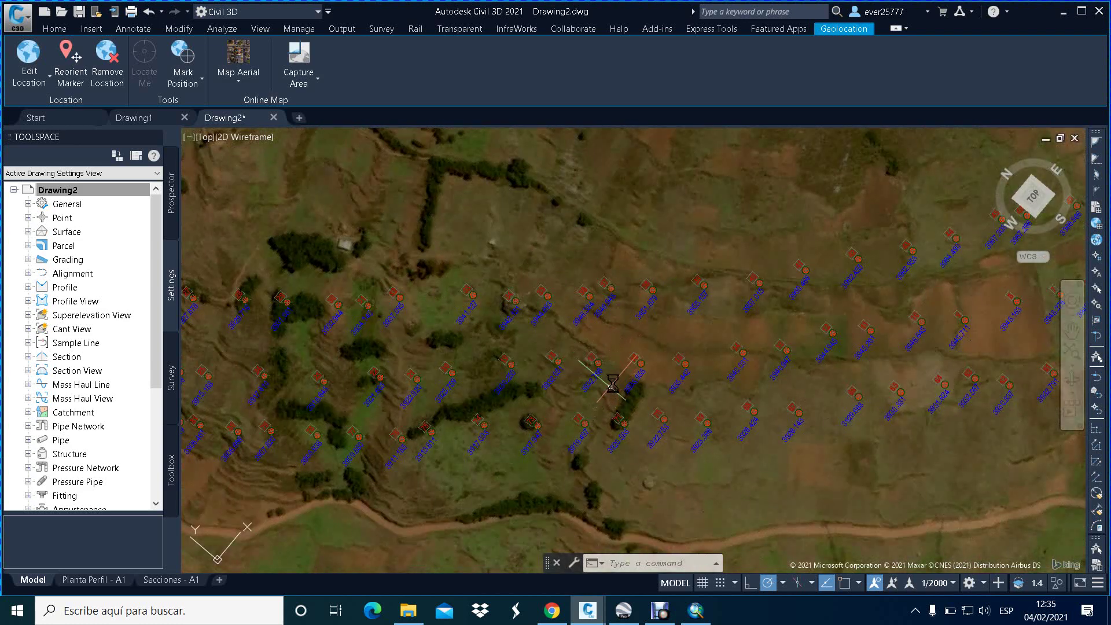
{"action": "scroll", "coordinate": [612, 383], "scroll_direction": "down", "scroll_amount": 2}
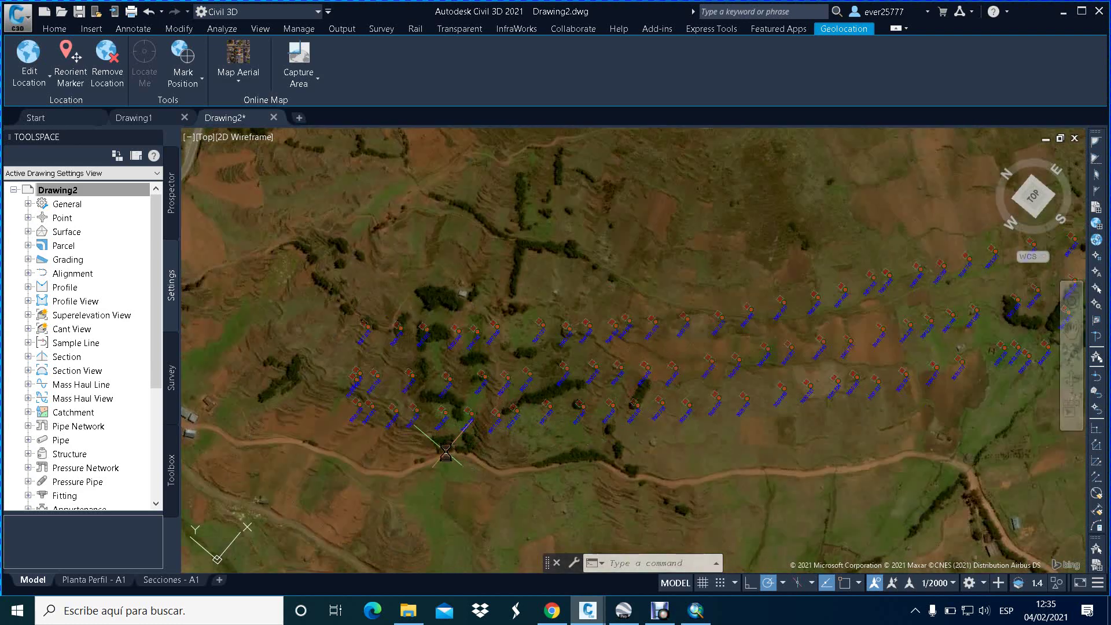
{"action": "scroll", "coordinate": [446, 452], "scroll_direction": "up", "scroll_amount": 2}
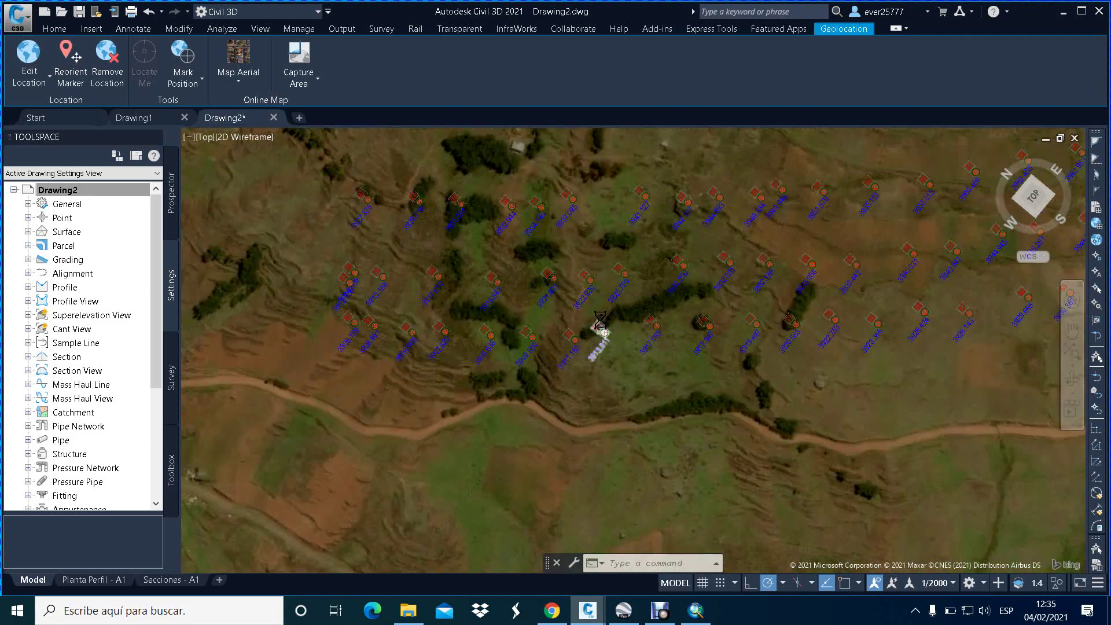
{"action": "scroll", "coordinate": [602, 327], "scroll_direction": "down", "scroll_amount": 3}
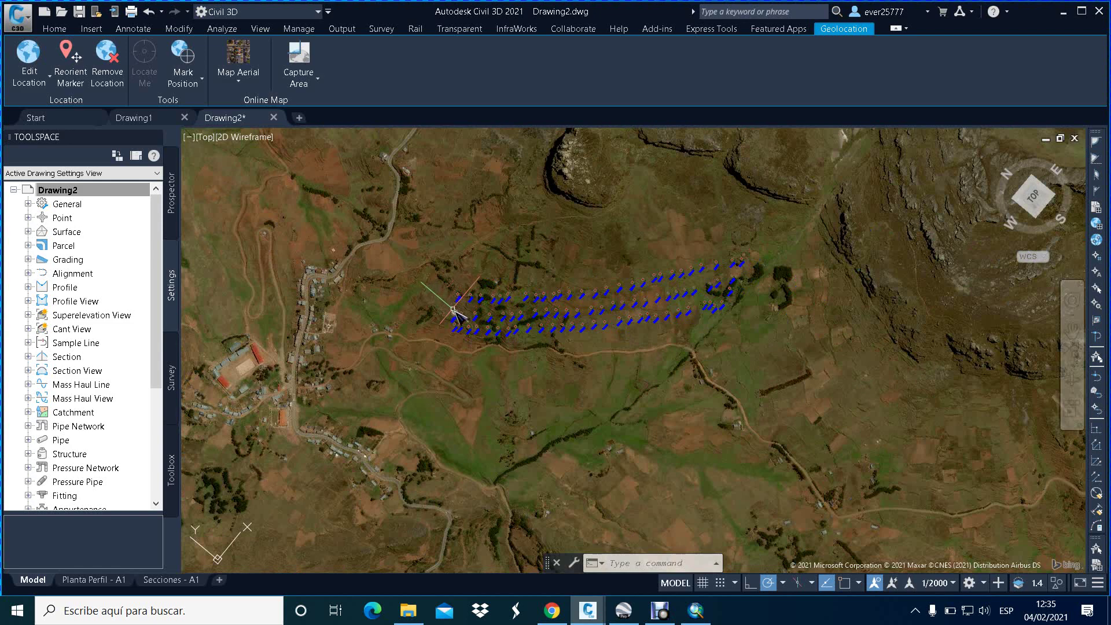
{"action": "scroll", "coordinate": [453, 313], "scroll_direction": "up", "scroll_amount": 3}
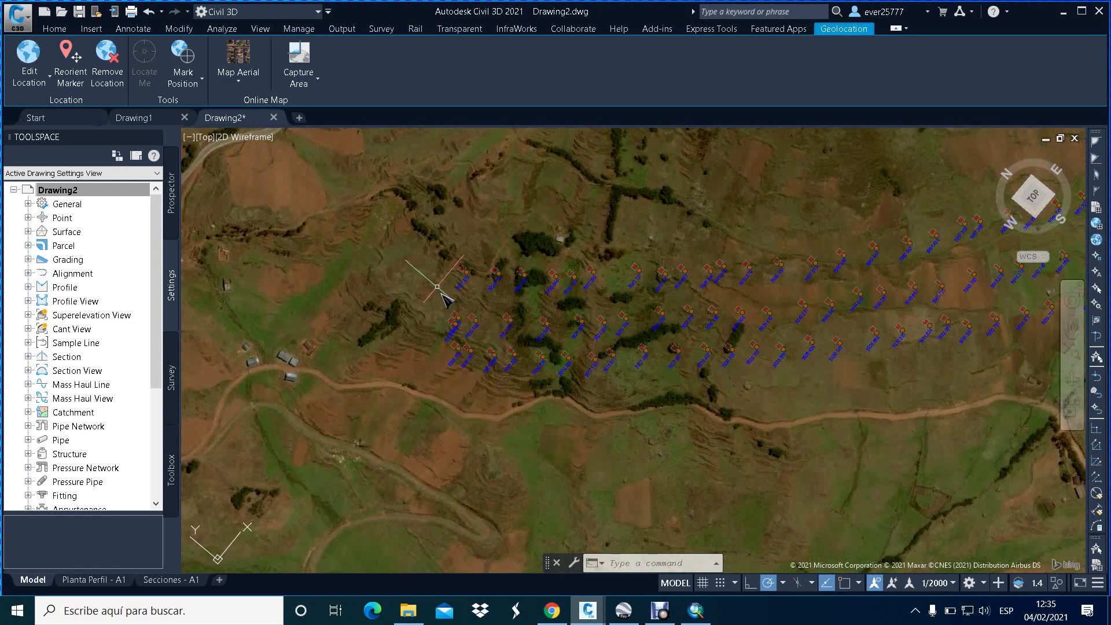
{"action": "scroll", "coordinate": [485, 333], "scroll_direction": "down", "scroll_amount": 2}
{"action": "scroll", "coordinate": [485, 333], "scroll_direction": "down", "scroll_amount": 2}
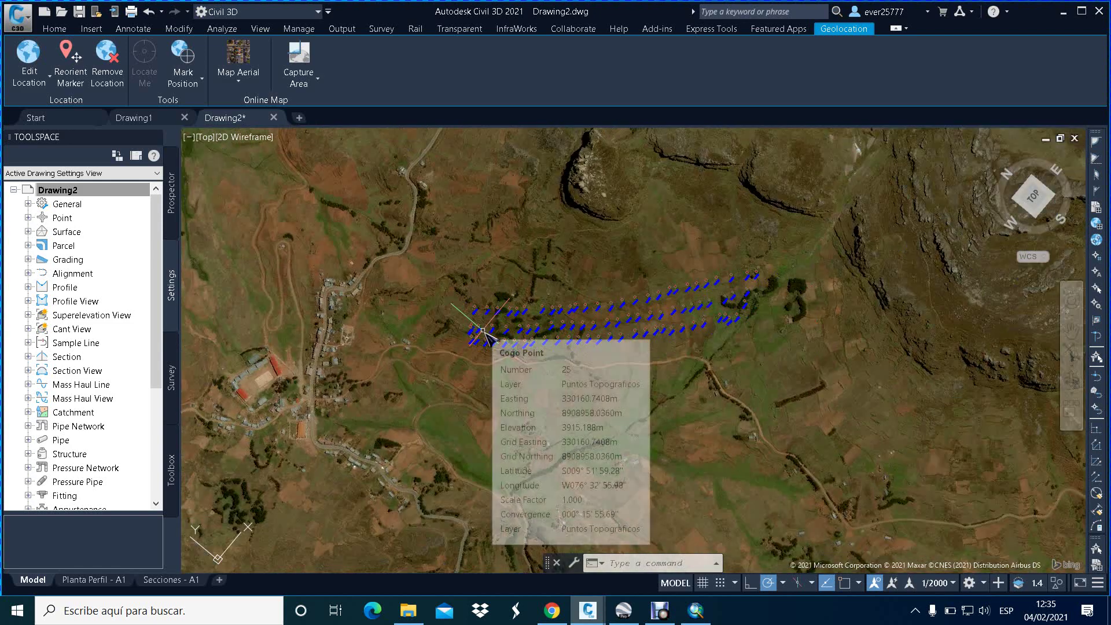
{"action": "scroll", "coordinate": [697, 304], "scroll_direction": "down", "scroll_amount": 1}
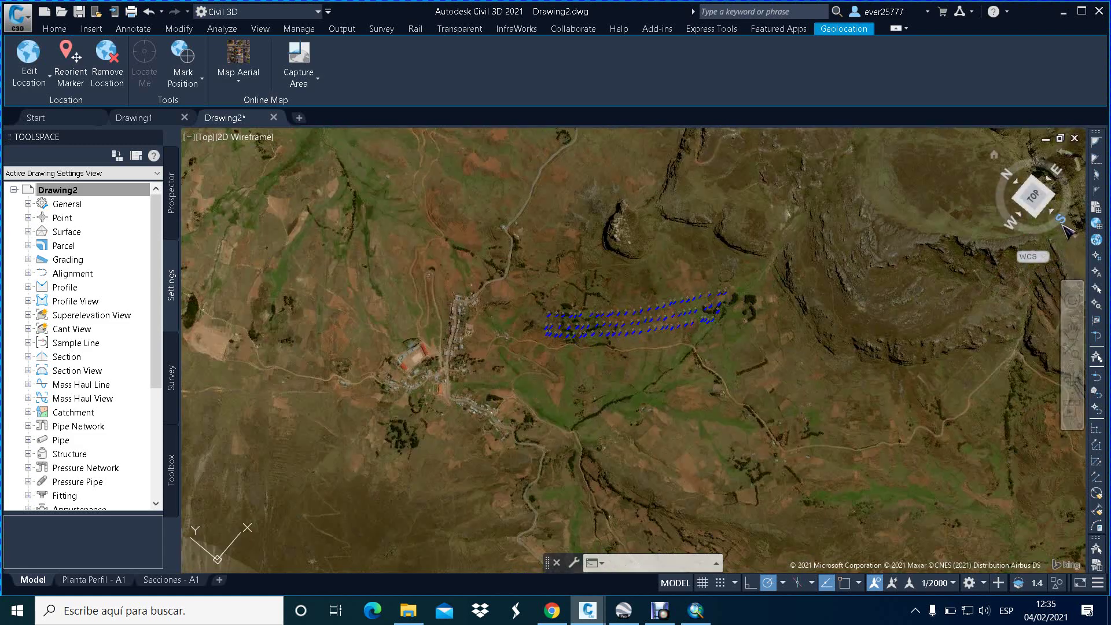
Step: Rotate the plan view with the ViewCube so the point strip runs level
{"action": "left_click_drag", "start_coordinate": [1058, 237], "coordinate": [1049, 245]}
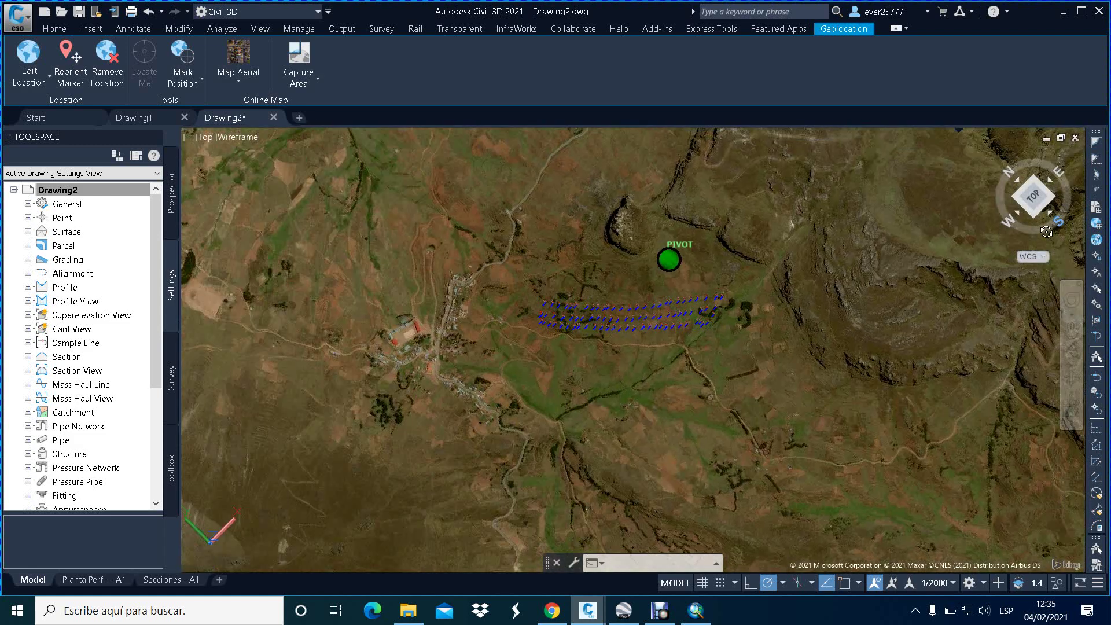
{"action": "scroll", "coordinate": [544, 385], "scroll_direction": "up", "scroll_amount": 3}
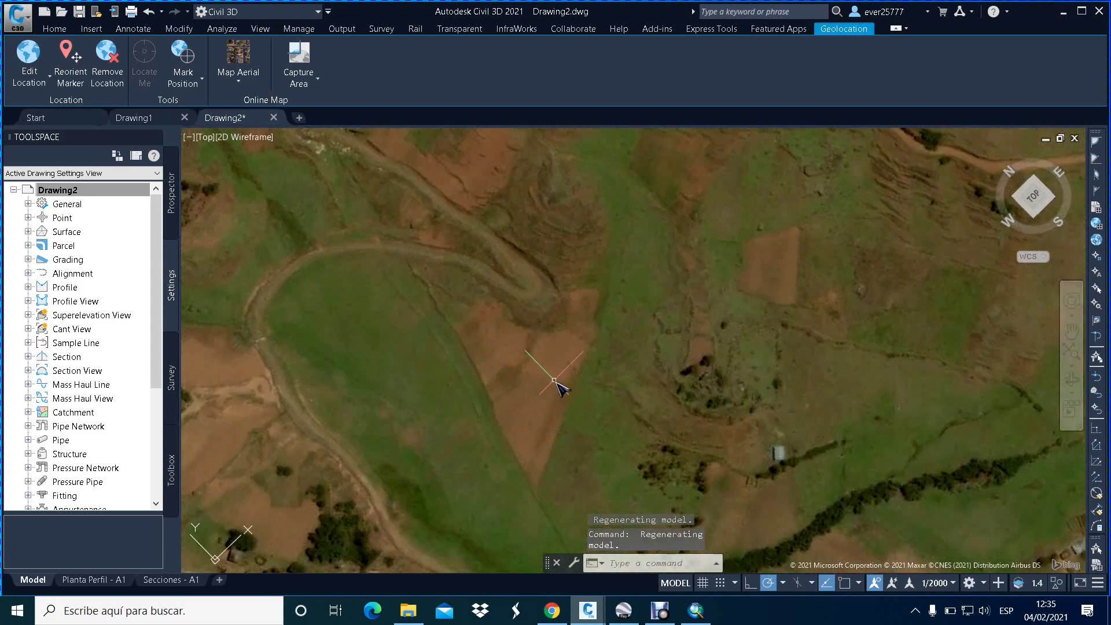
{"action": "scroll", "coordinate": [596, 434], "scroll_direction": "down", "scroll_amount": 3}
{"action": "scroll", "coordinate": [709, 385], "scroll_direction": "up", "scroll_amount": 3}
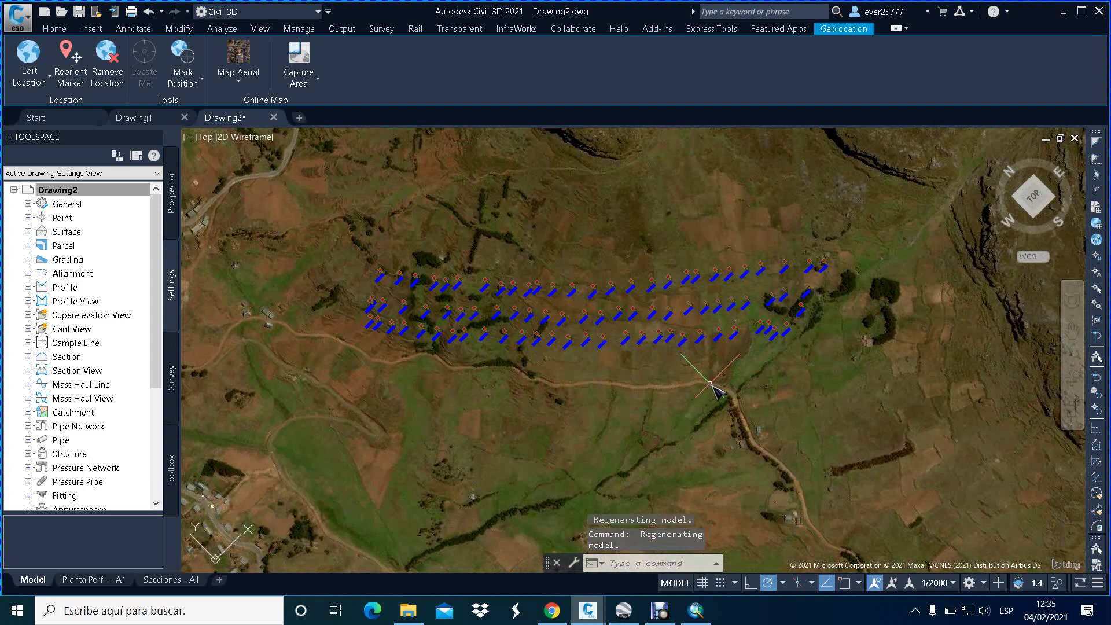
{"action": "scroll", "coordinate": [733, 361], "scroll_direction": "down", "scroll_amount": 2}
{"action": "scroll", "coordinate": [758, 338], "scroll_direction": "up", "scroll_amount": 2}
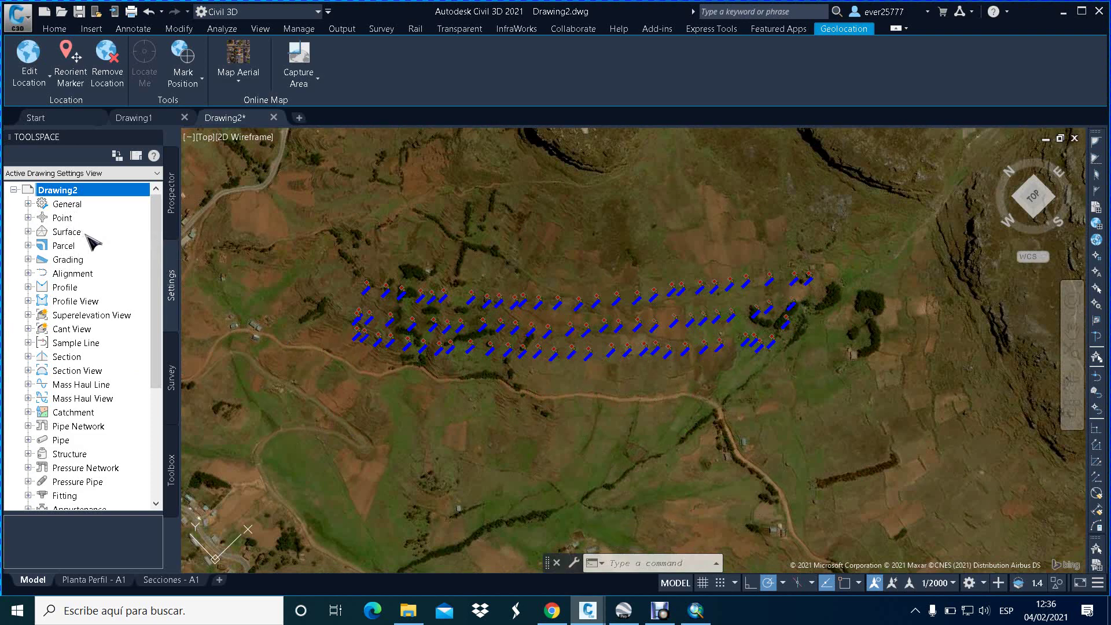
Step: From Prospector's Surfaces node, create TIN surface TERRENO styled 01.CURVAS @1-5
{"action": "right_click", "coordinate": [61, 235]}
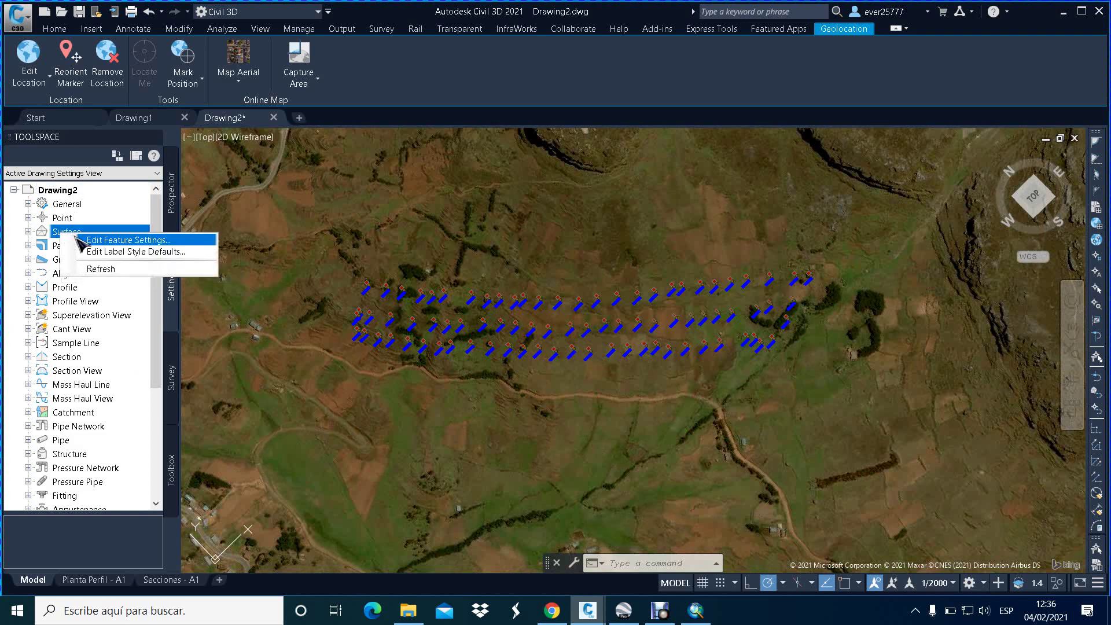
{"action": "left_click", "coordinate": [176, 206]}
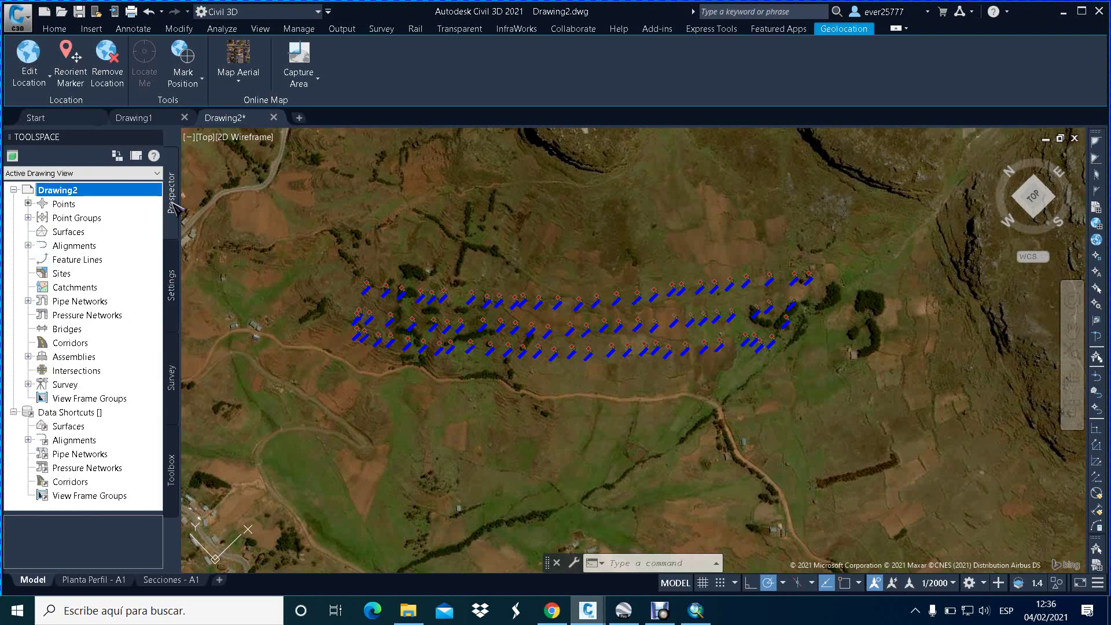
{"action": "right_click", "coordinate": [69, 232]}
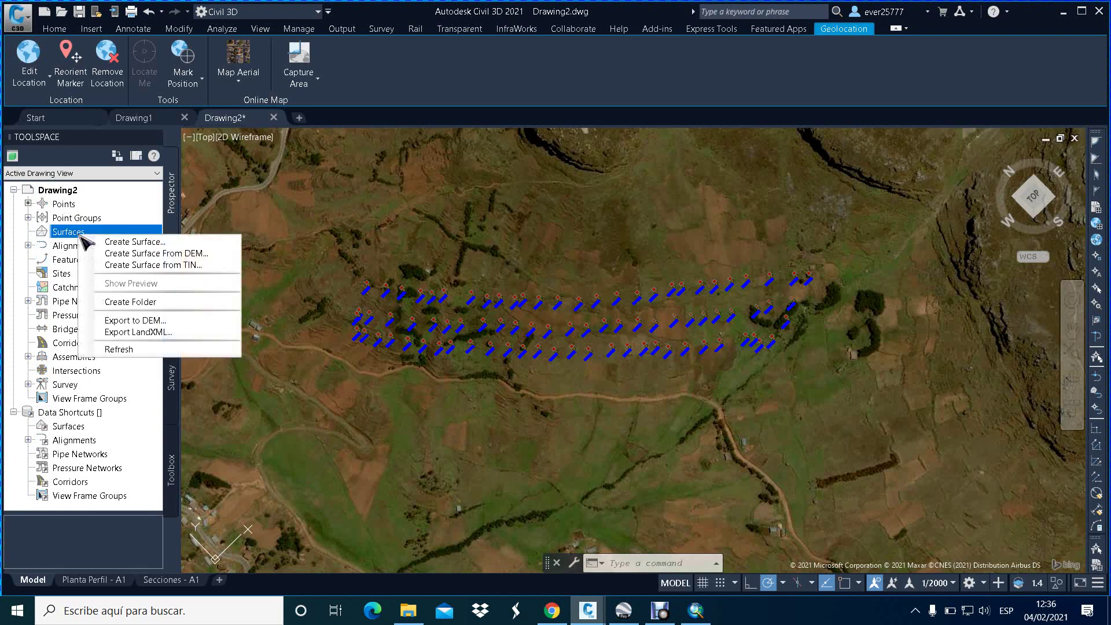
{"action": "left_click", "coordinate": [108, 241]}
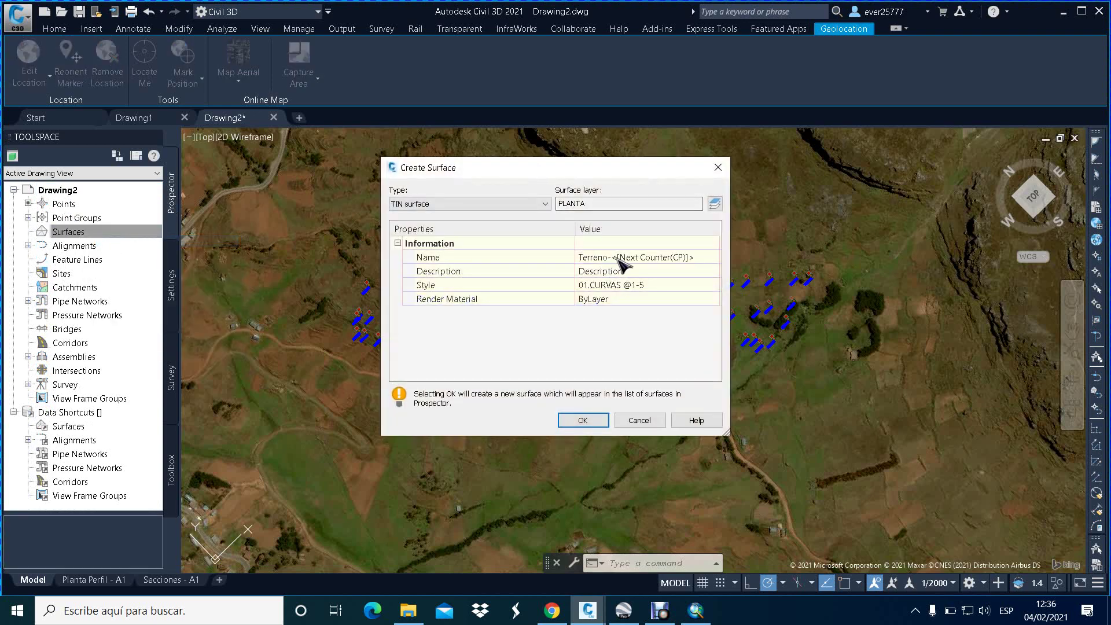
{"action": "left_click", "coordinate": [620, 258]}
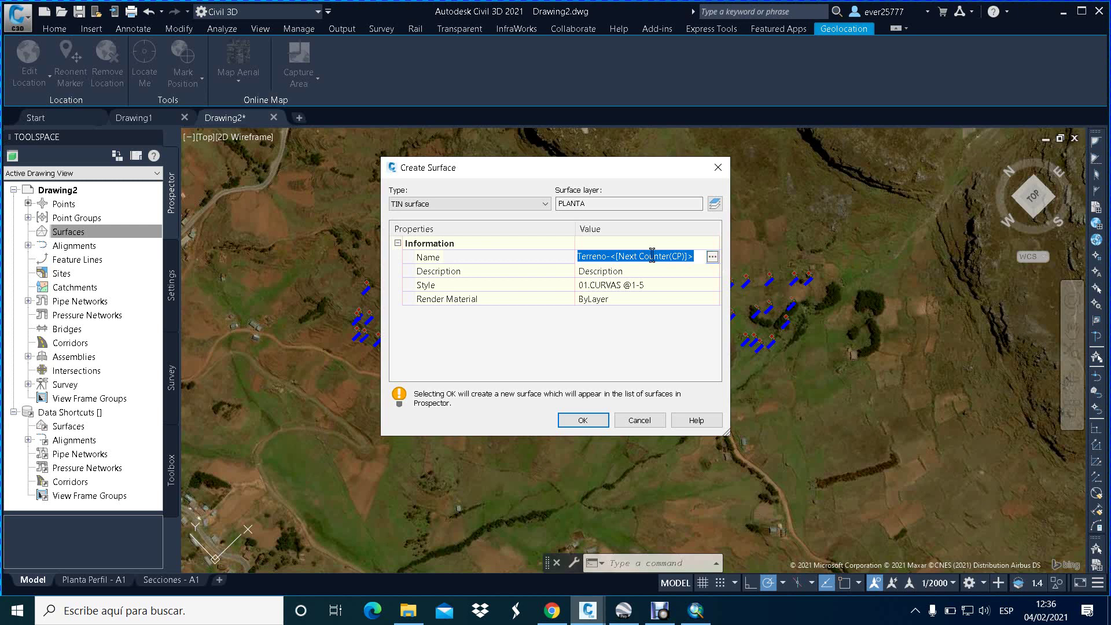
{"action": "type", "text": "TERRENO"}
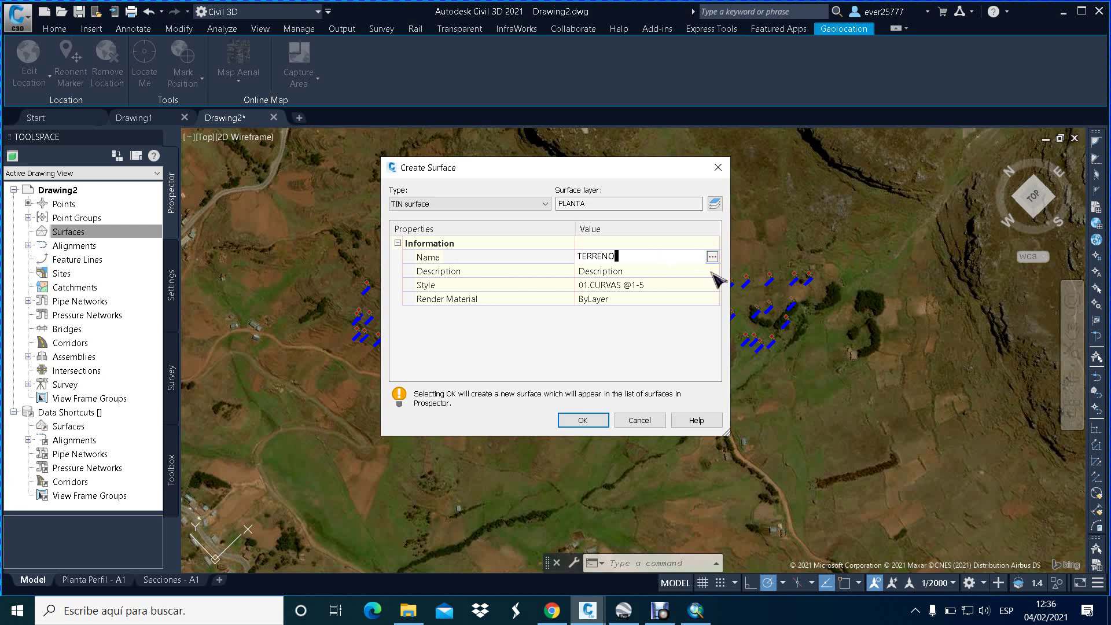
{"action": "left_click", "coordinate": [685, 286]}
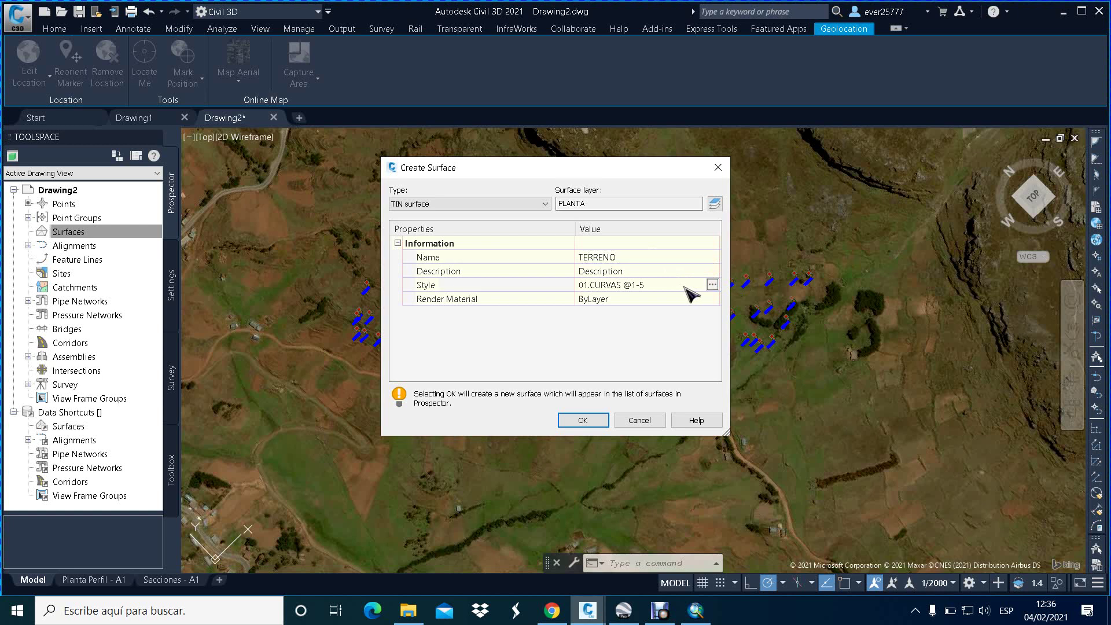
{"action": "left_click", "coordinate": [708, 288]}
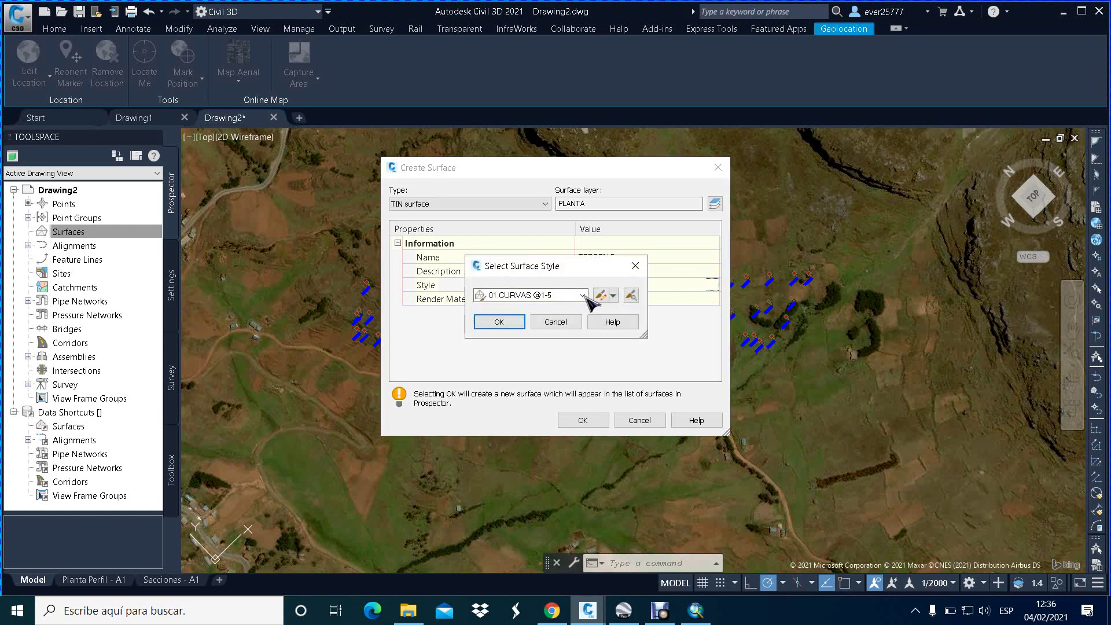
{"action": "left_click", "coordinate": [583, 295]}
{"action": "left_click", "coordinate": [560, 331]}
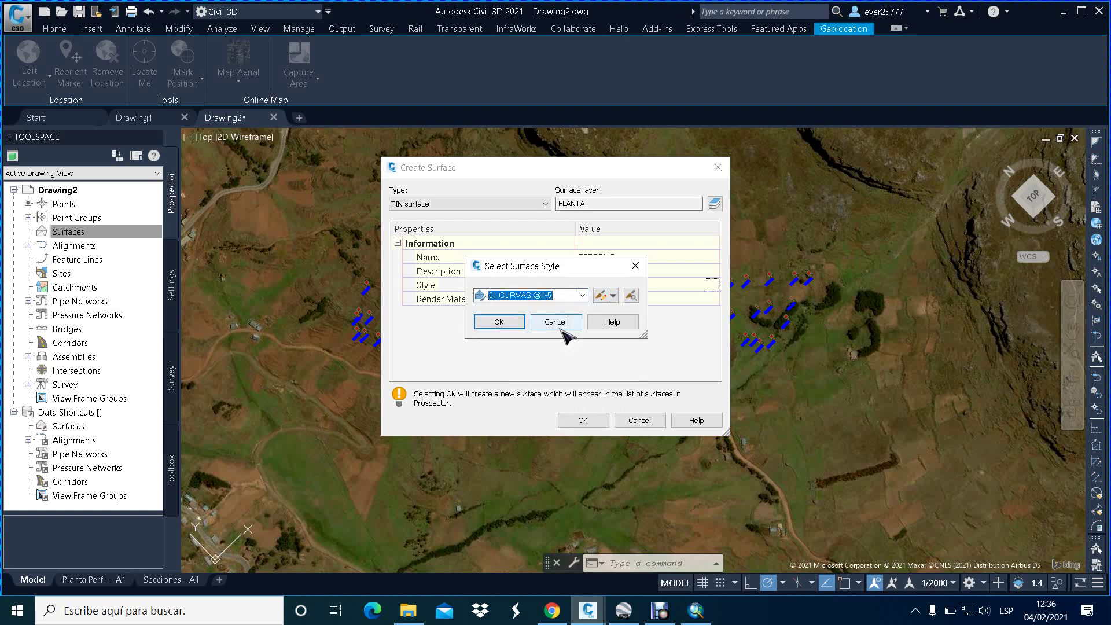
{"action": "left_click", "coordinate": [501, 323]}
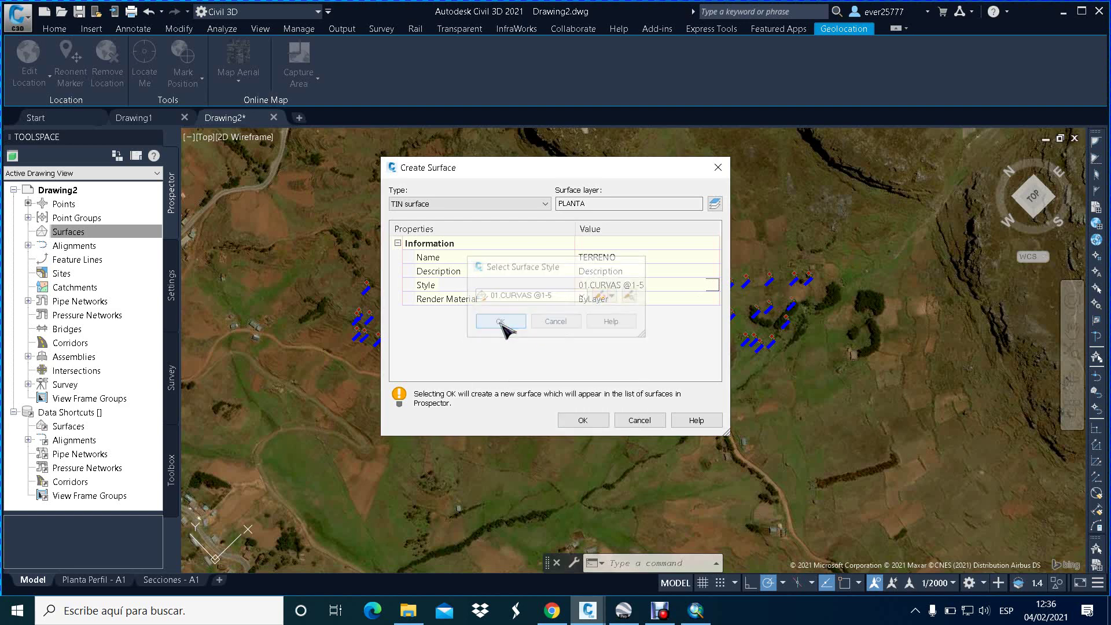
{"action": "left_click", "coordinate": [583, 420]}
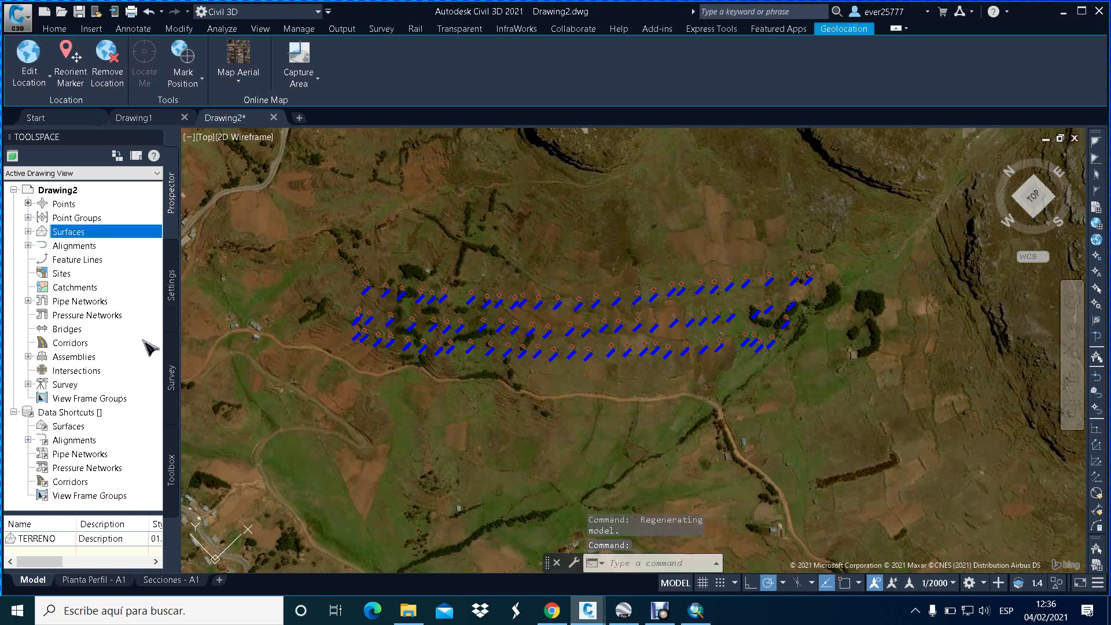
Step: Add the _All Points group to TERRENO's Definition > Point Groups to build its contours
{"action": "left_click", "coordinate": [28, 232]}
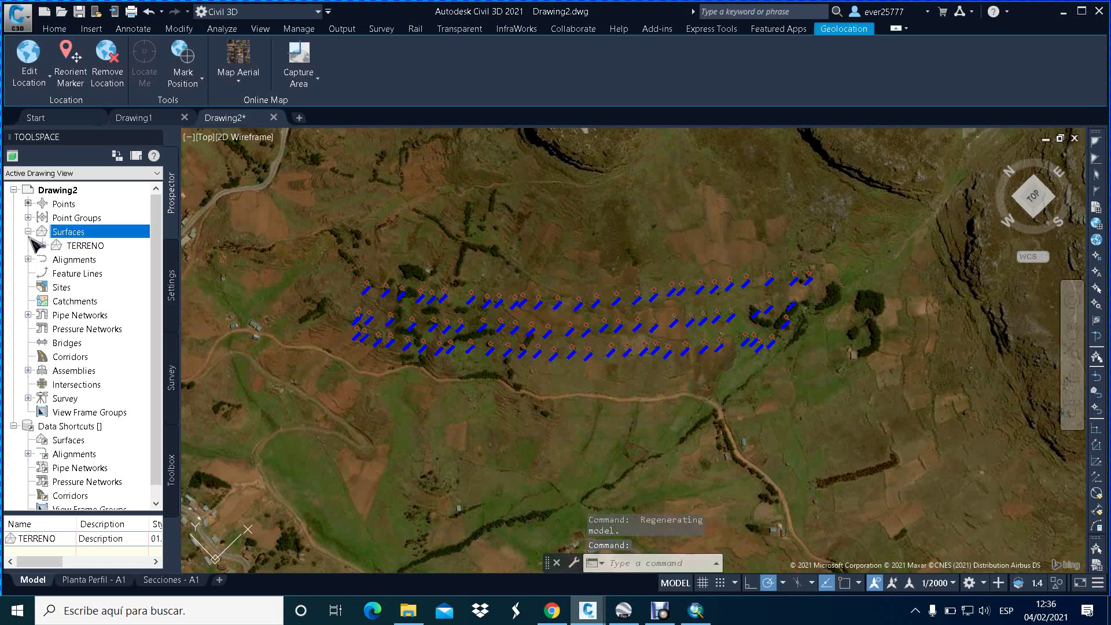
{"action": "left_click", "coordinate": [43, 246]}
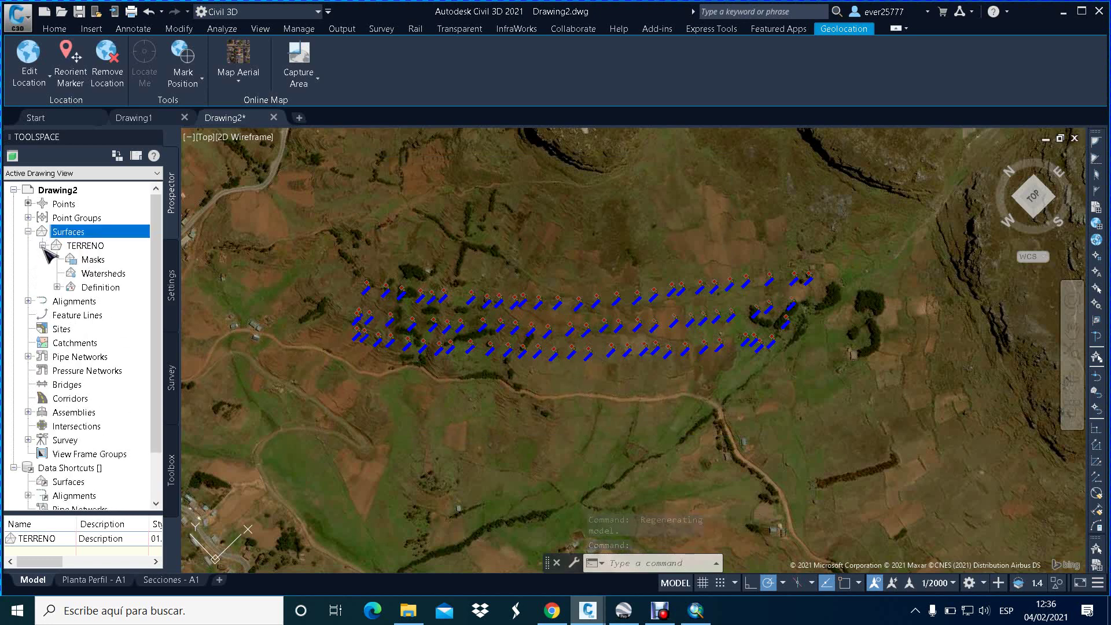
{"action": "left_click", "coordinate": [57, 287]}
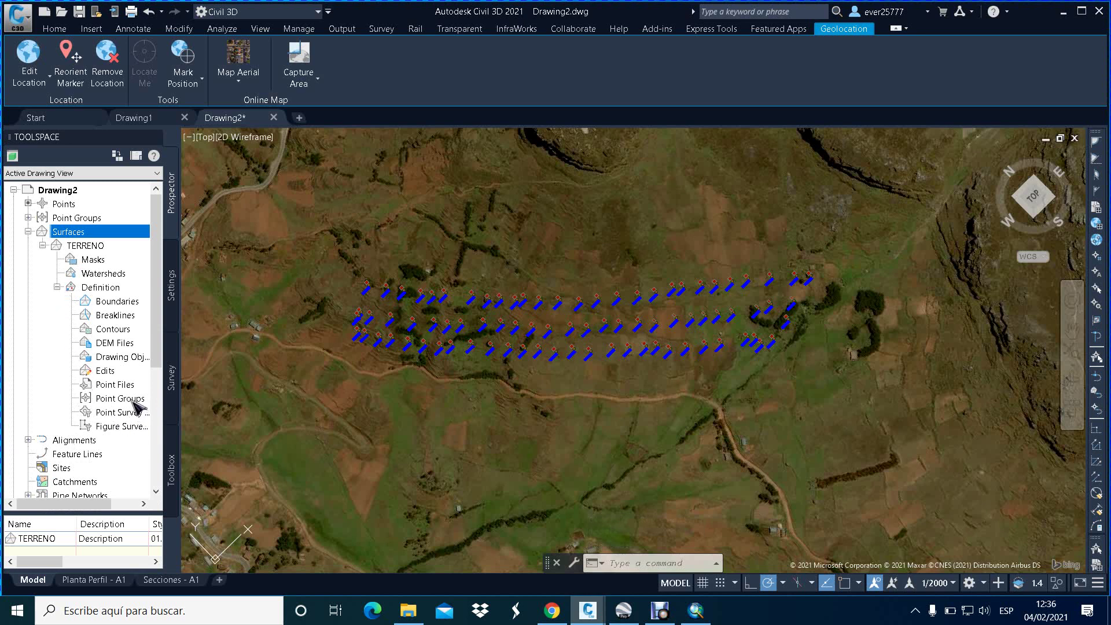
{"action": "right_click", "coordinate": [134, 400]}
{"action": "left_click", "coordinate": [157, 405]}
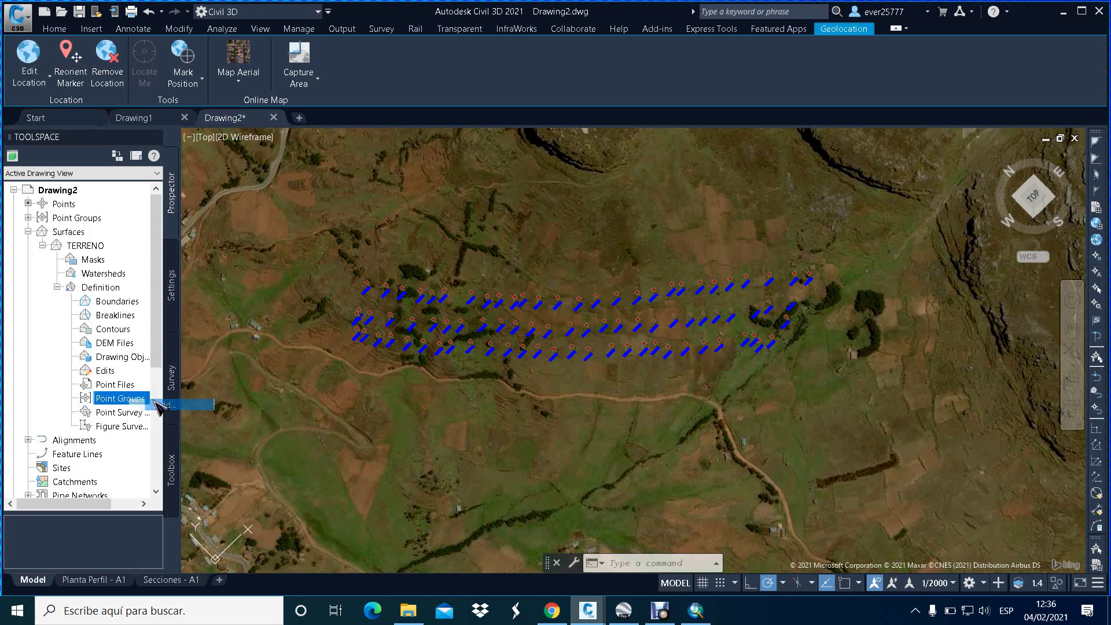
{"action": "left_click", "coordinate": [526, 281]}
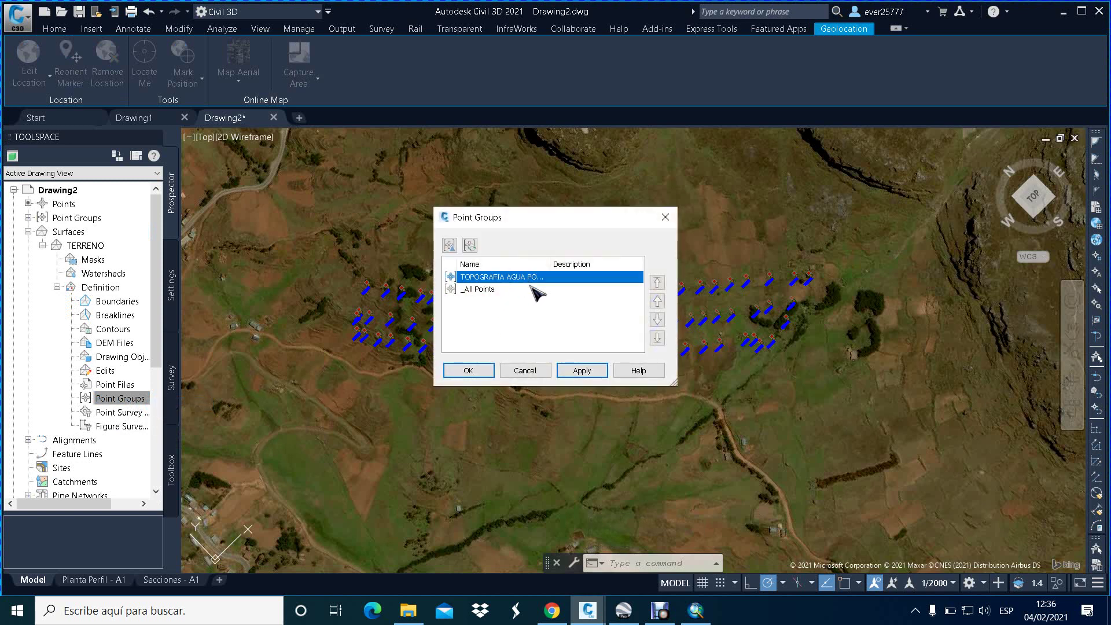
{"action": "left_click", "coordinate": [582, 371]}
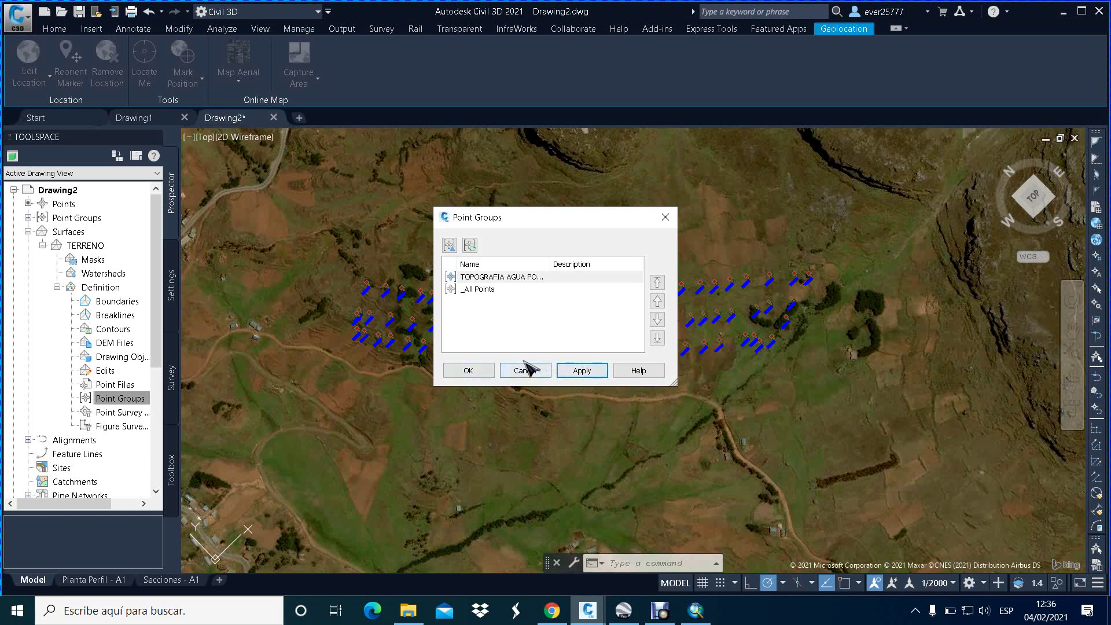
{"action": "left_click", "coordinate": [488, 291]}
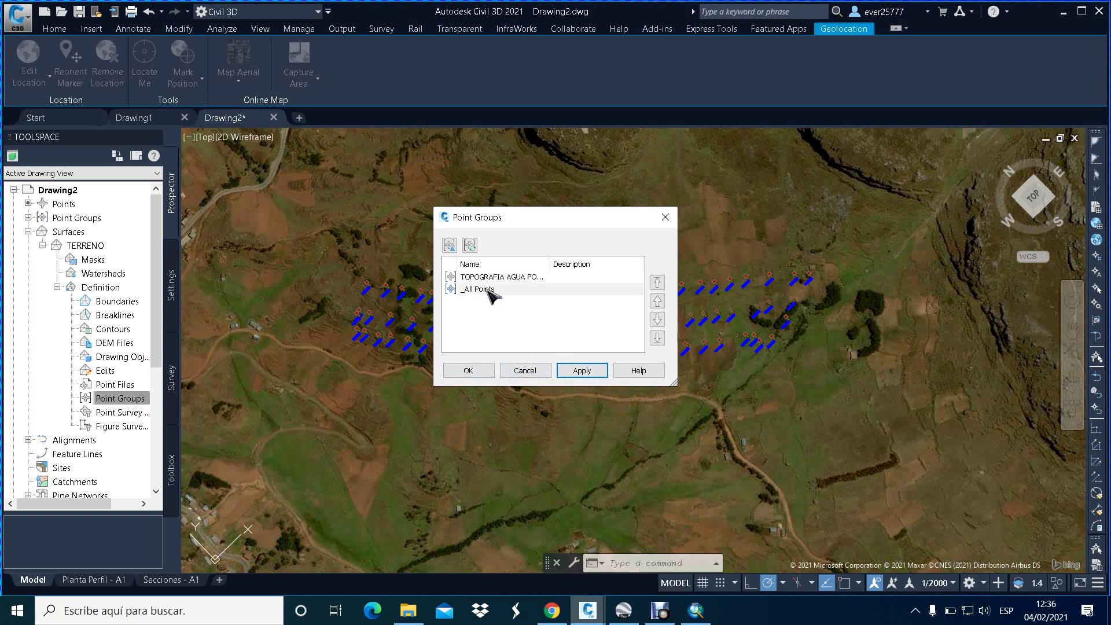
{"action": "left_click", "coordinate": [581, 373]}
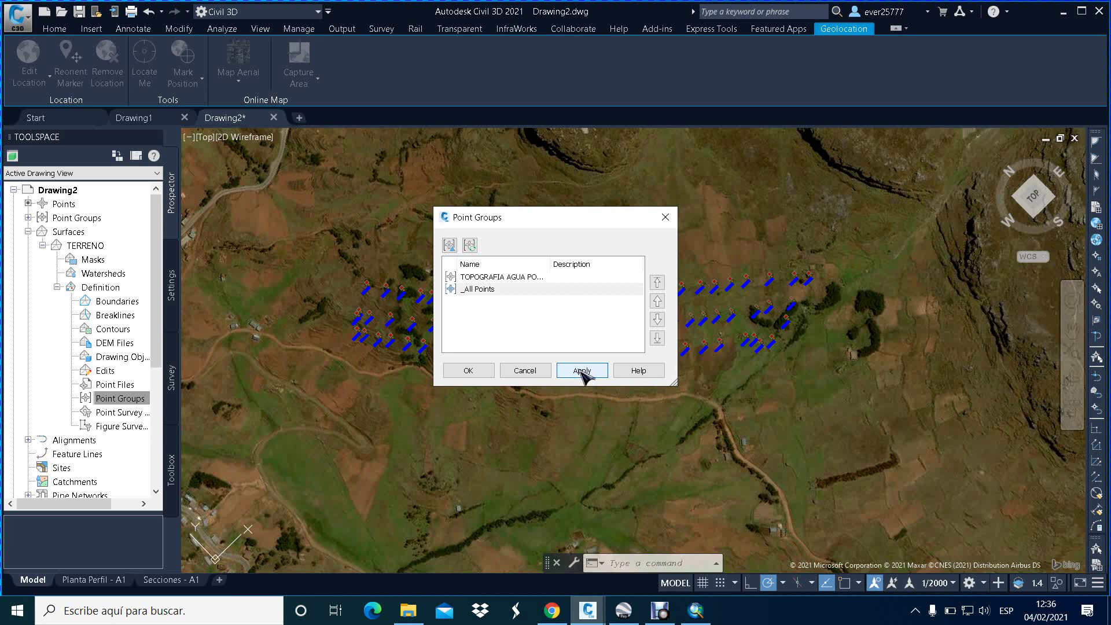
{"action": "left_click", "coordinate": [582, 371]}
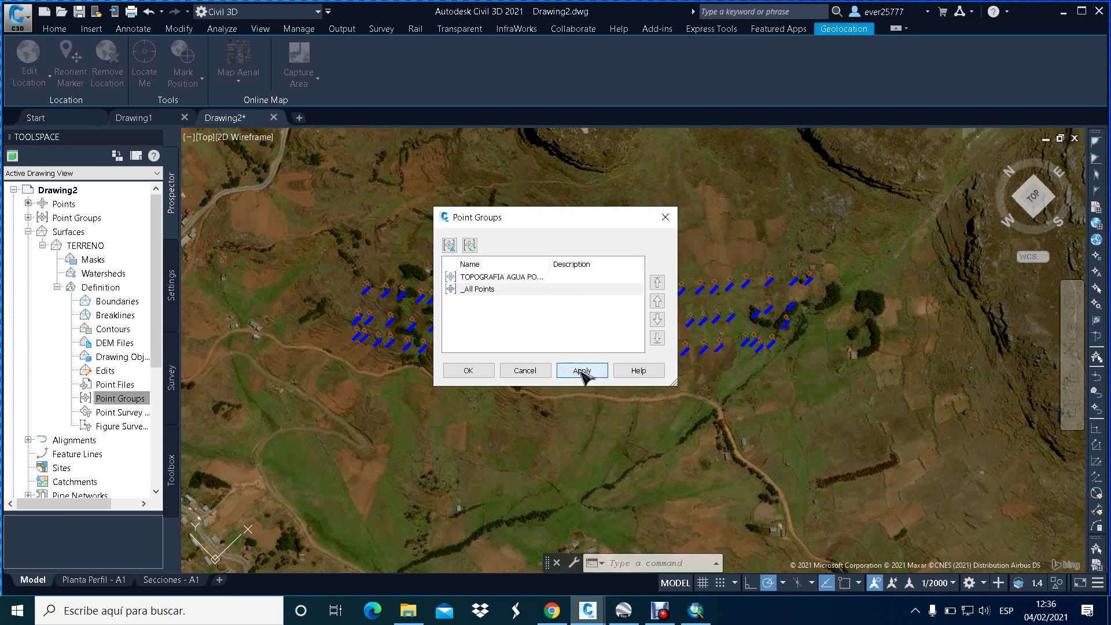
{"action": "left_click", "coordinate": [470, 371]}
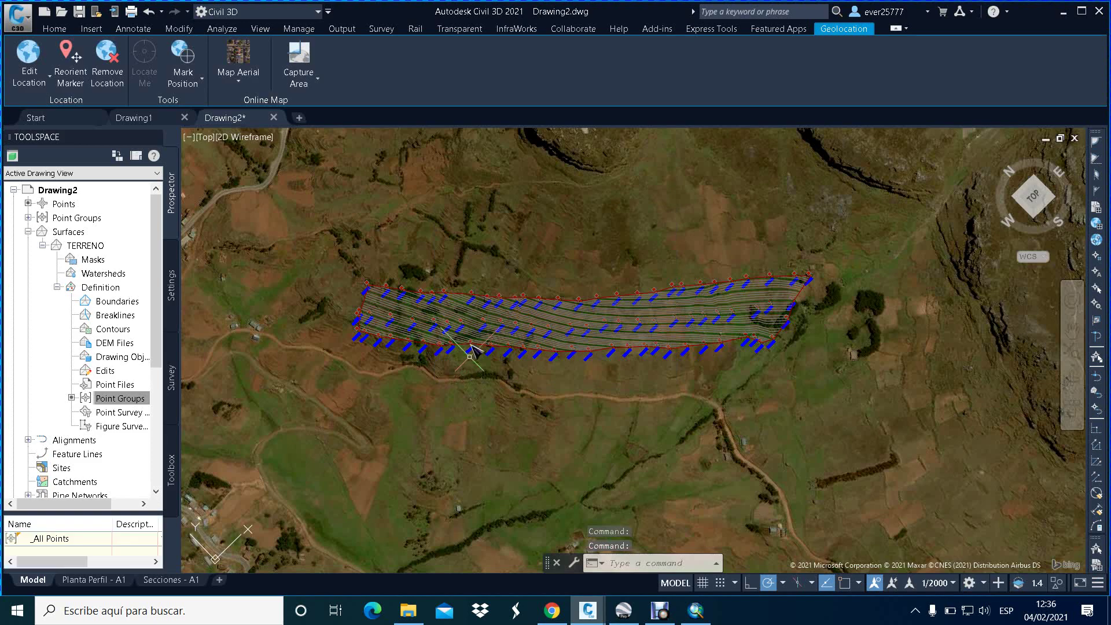
{"action": "scroll", "coordinate": [359, 318], "scroll_direction": "up", "scroll_amount": 5}
{"action": "scroll", "coordinate": [492, 298], "scroll_direction": "down", "scroll_amount": 5}
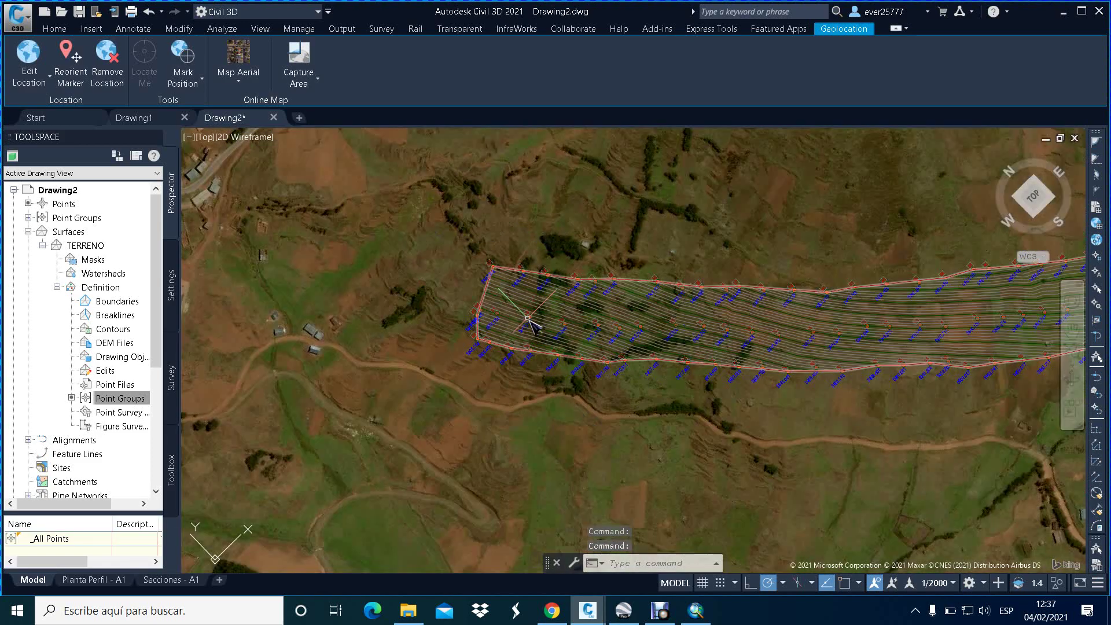
{"action": "scroll", "coordinate": [693, 309], "scroll_direction": "down", "scroll_amount": 3}
{"action": "scroll", "coordinate": [692, 309], "scroll_direction": "up", "scroll_amount": 4}
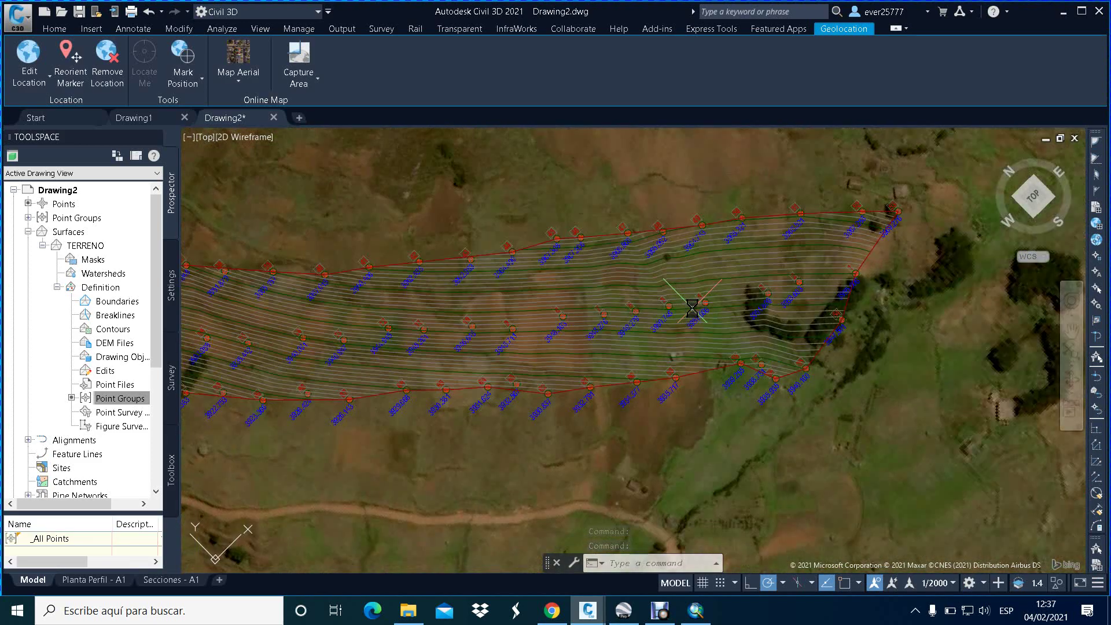
{"action": "scroll", "coordinate": [677, 304], "scroll_direction": "down", "scroll_amount": 1}
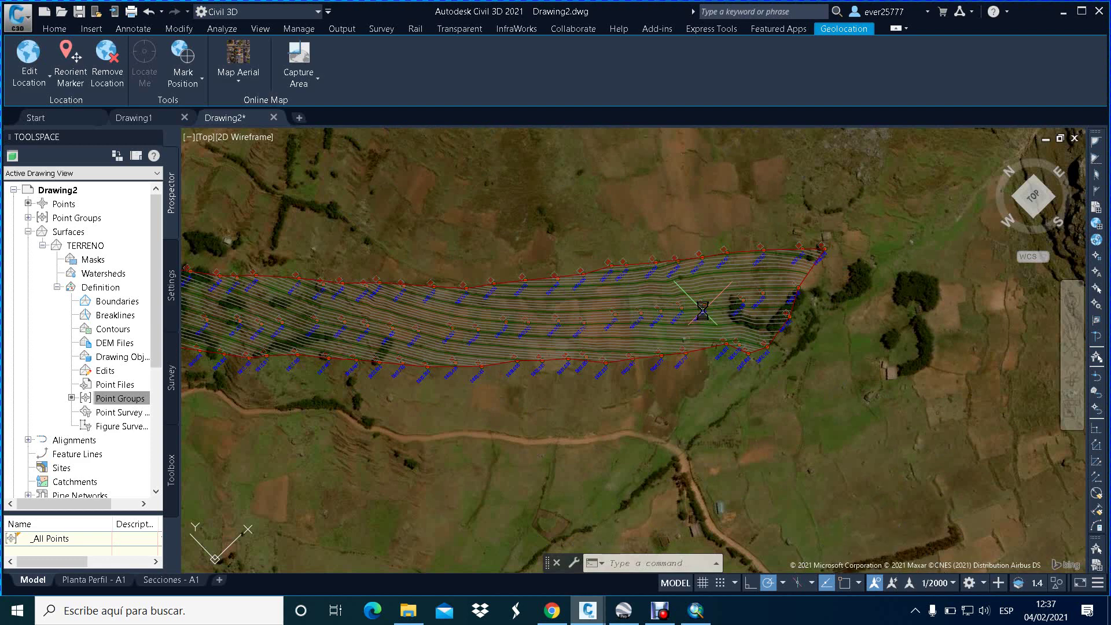
{"action": "left_click", "coordinate": [643, 310]}
Step: In the surface style, make the TERRENO border green with a 0.25 mm lineweight
{"action": "right_click", "coordinate": [639, 309]}
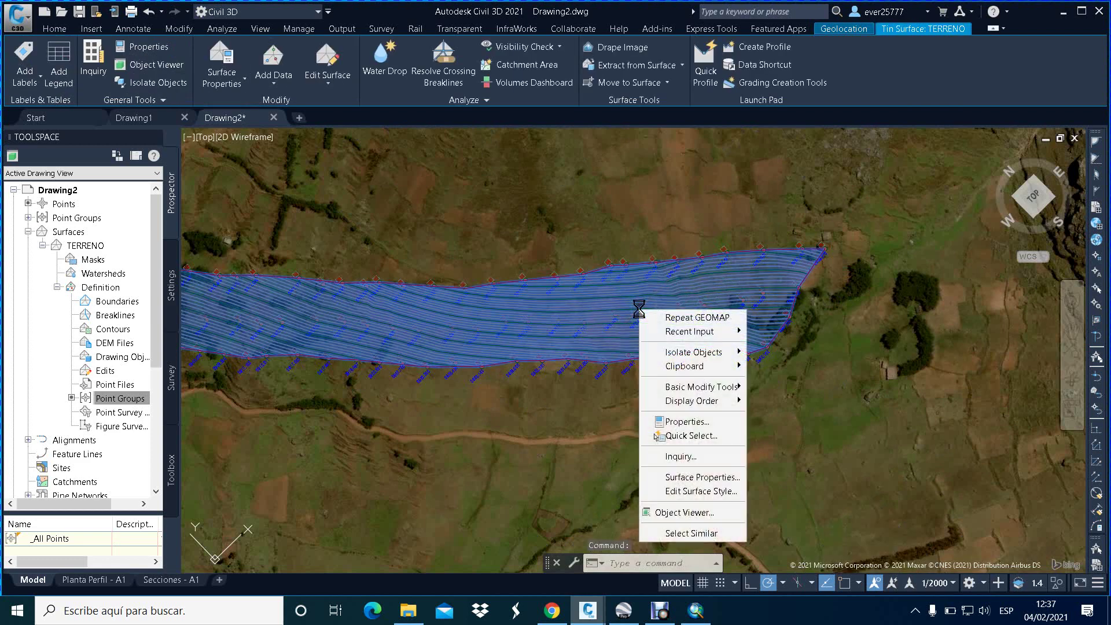
{"action": "left_click", "coordinate": [695, 491]}
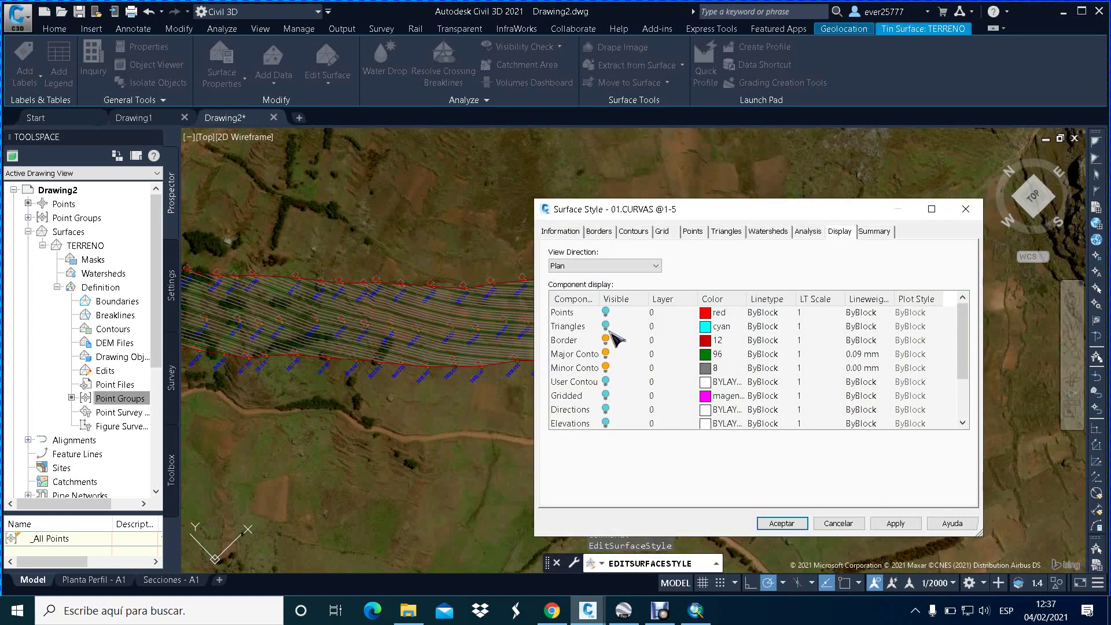
{"action": "left_click", "coordinate": [710, 341]}
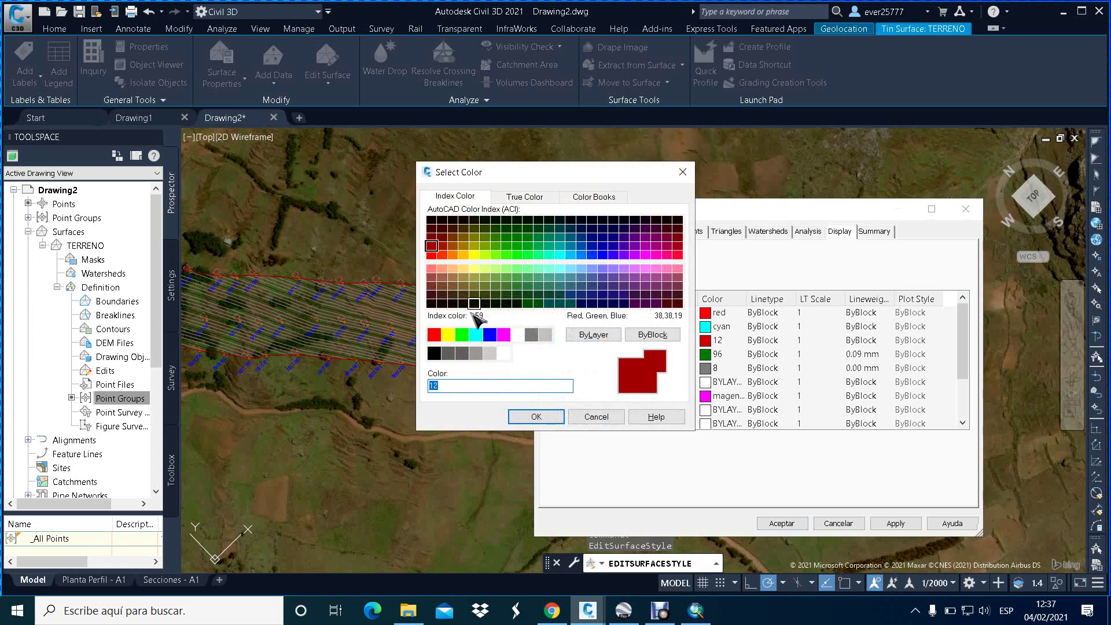
{"action": "left_click", "coordinate": [462, 335]}
{"action": "left_click", "coordinate": [537, 417]}
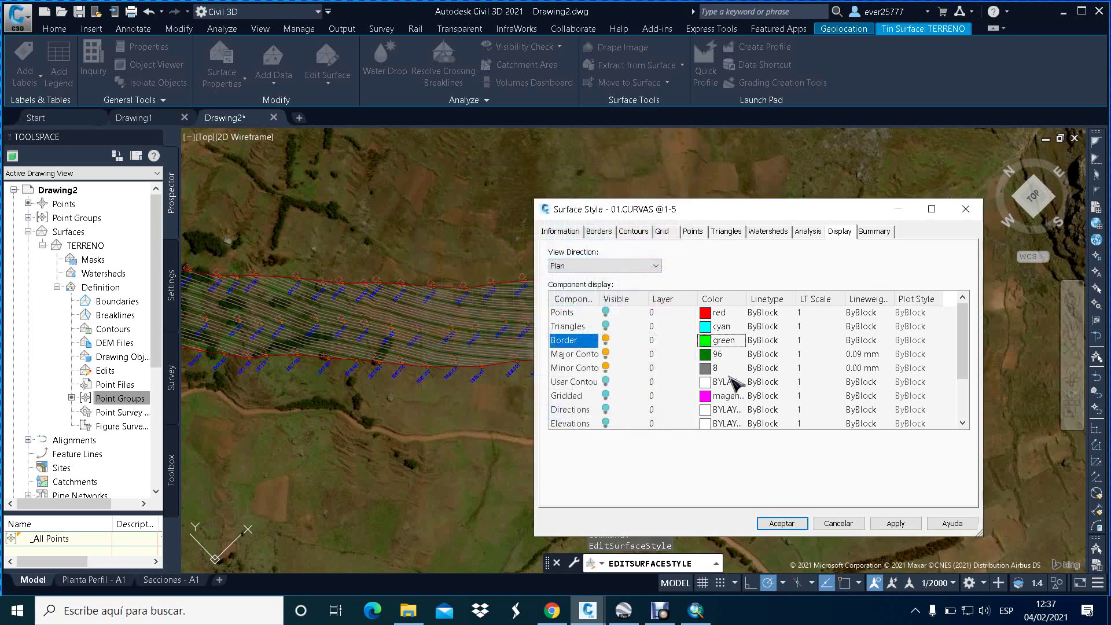
{"action": "left_click", "coordinate": [874, 345]}
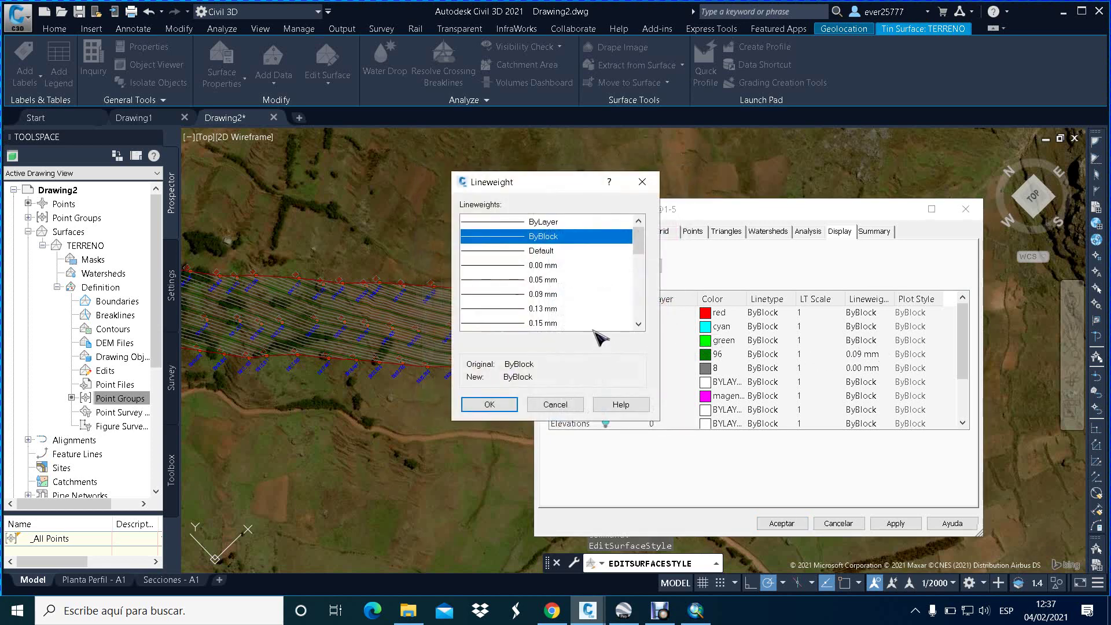
{"action": "left_click", "coordinate": [641, 273]}
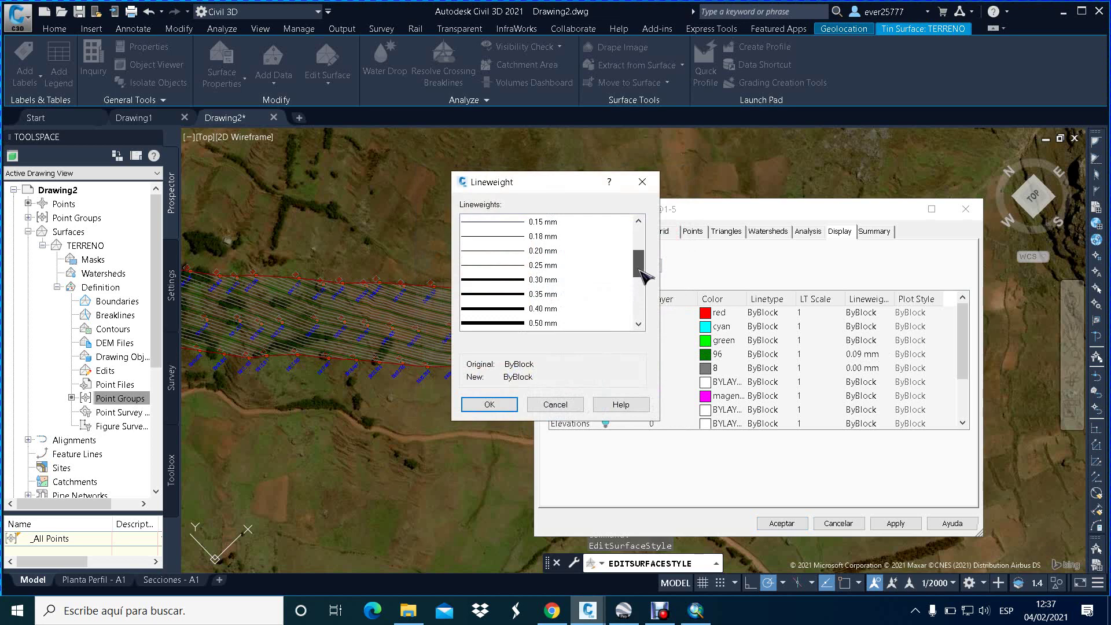
{"action": "left_click", "coordinate": [531, 270]}
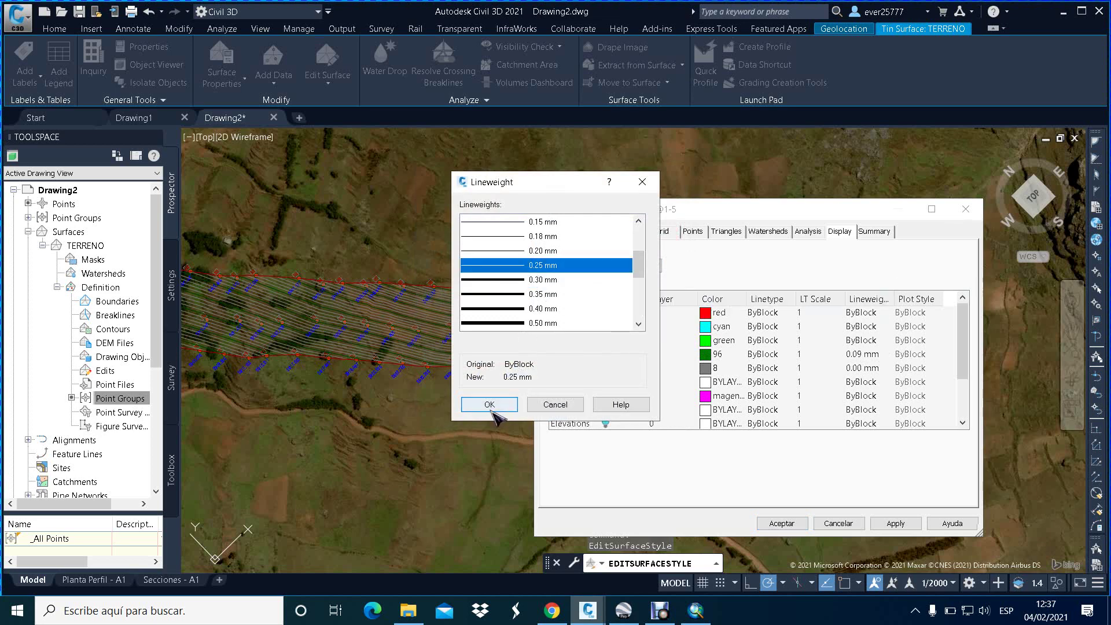
{"action": "left_click", "coordinate": [509, 404]}
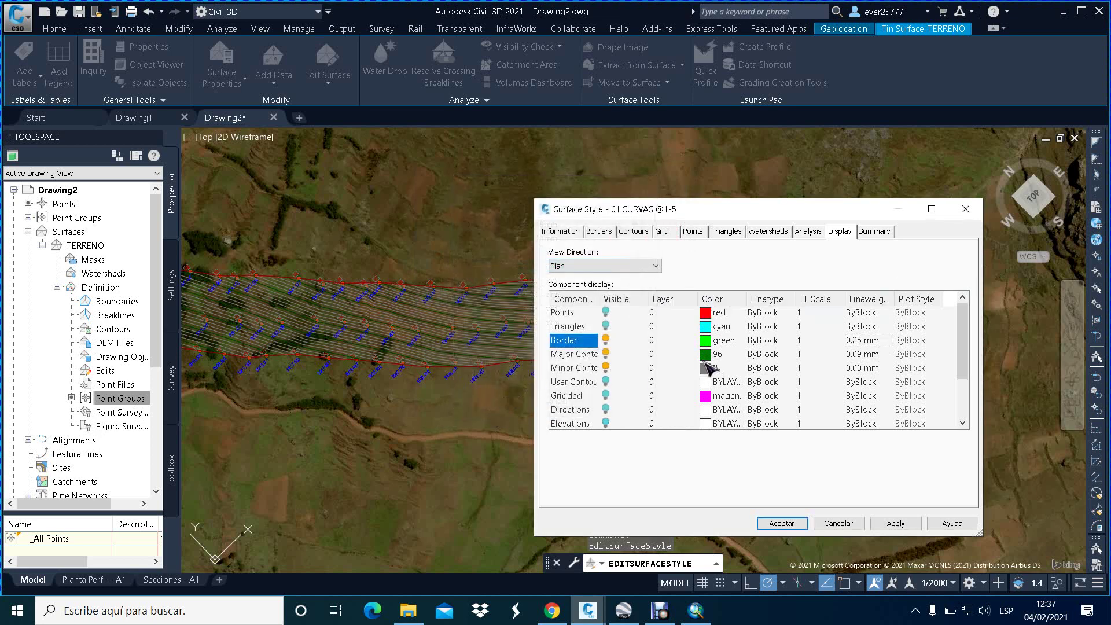
Step: Set major contours to colour 41 and minor contours to 140, then apply and accept
{"action": "left_click", "coordinate": [706, 354]}
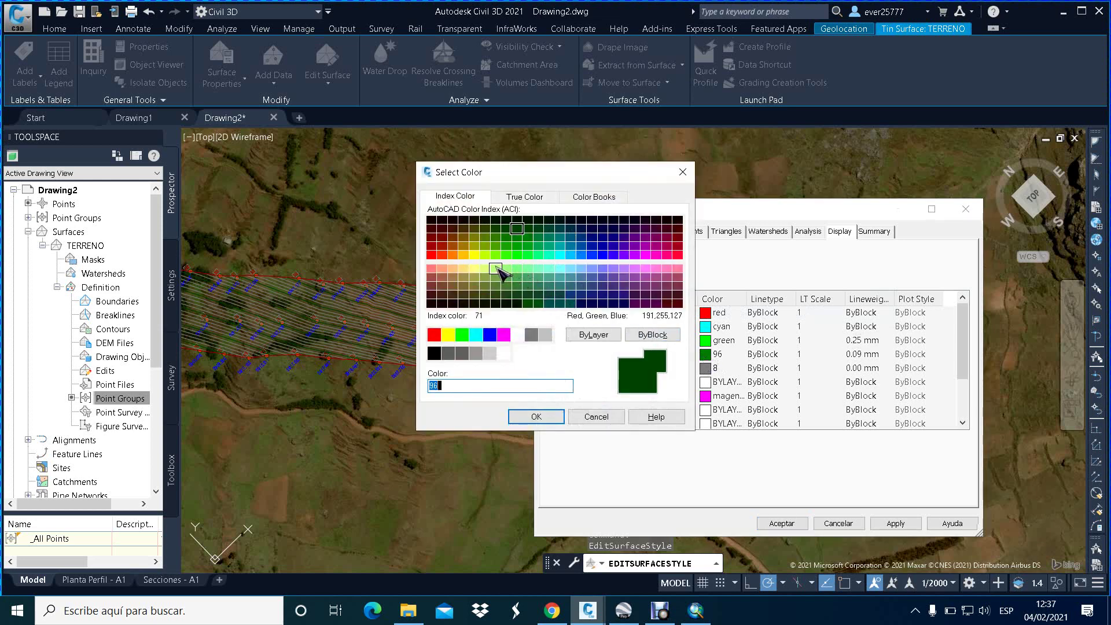
{"action": "left_click", "coordinate": [466, 270]}
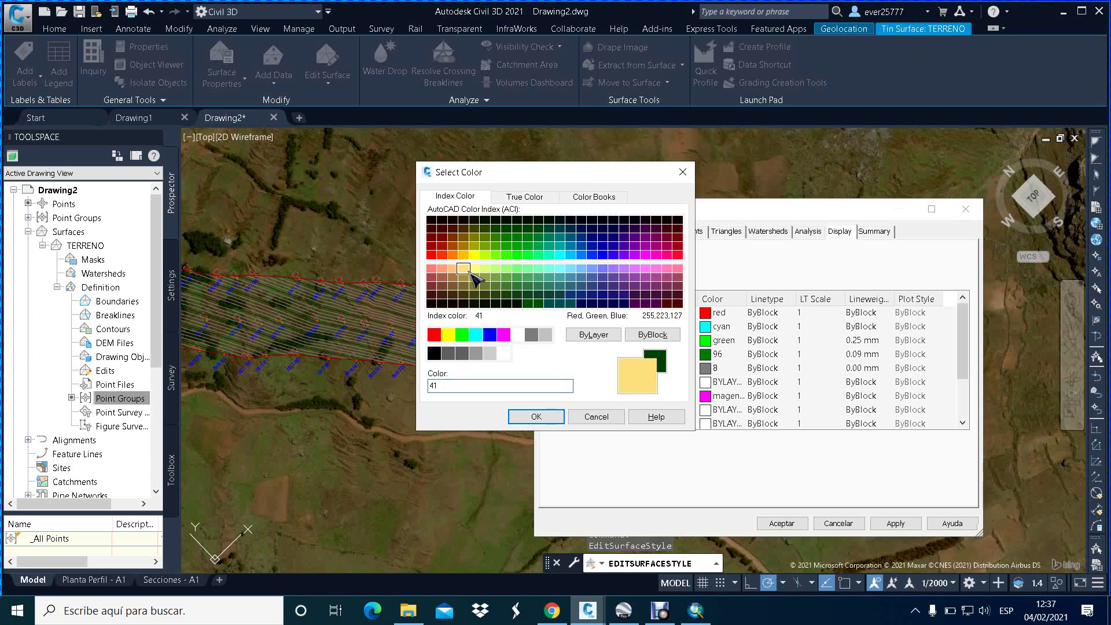
{"action": "left_click", "coordinate": [528, 416]}
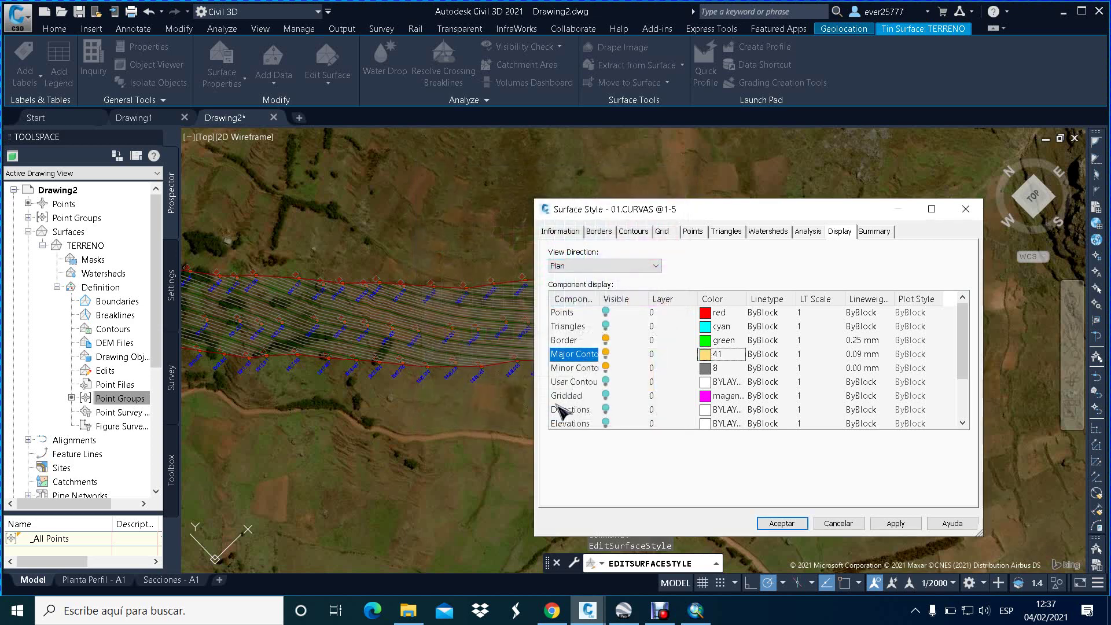
{"action": "left_click", "coordinate": [706, 369]}
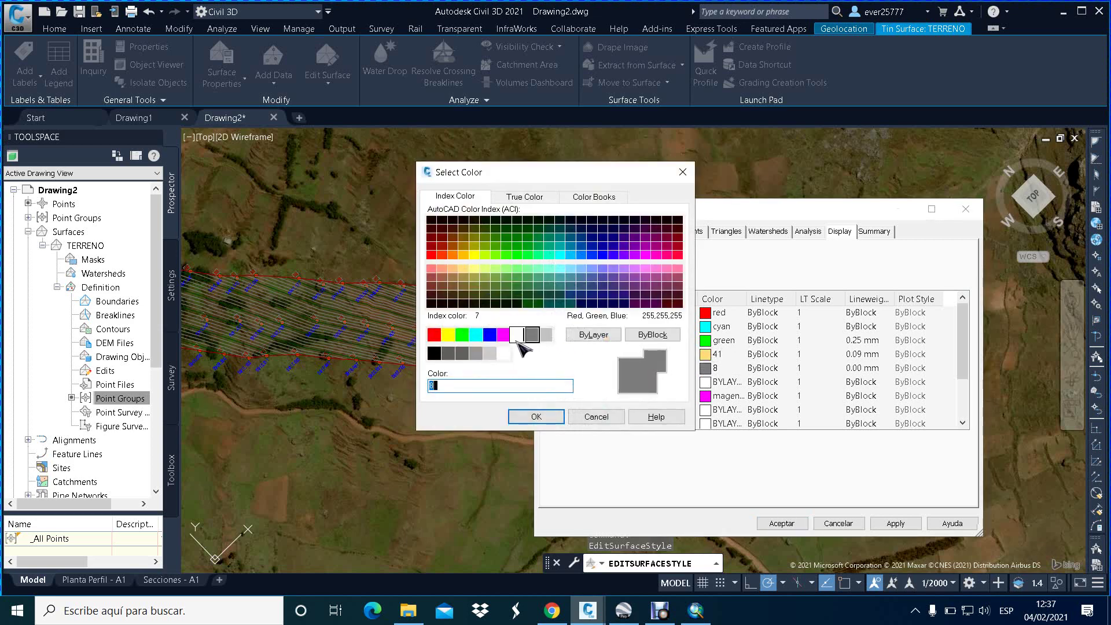
{"action": "left_click", "coordinate": [570, 256]}
{"action": "left_click", "coordinate": [536, 417]}
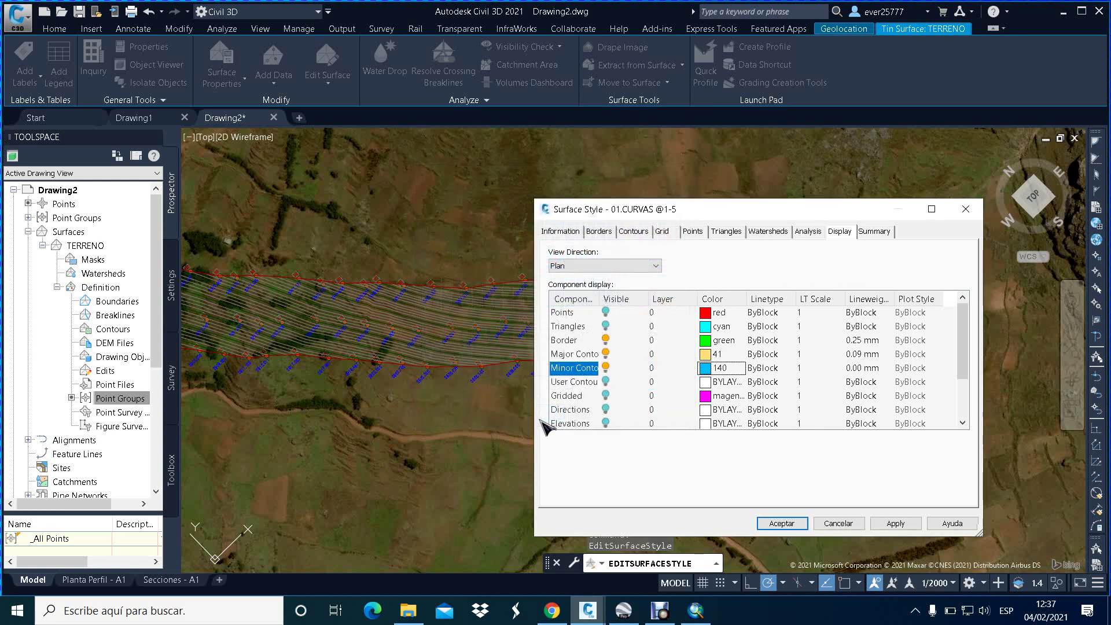
{"action": "left_click", "coordinate": [903, 525]}
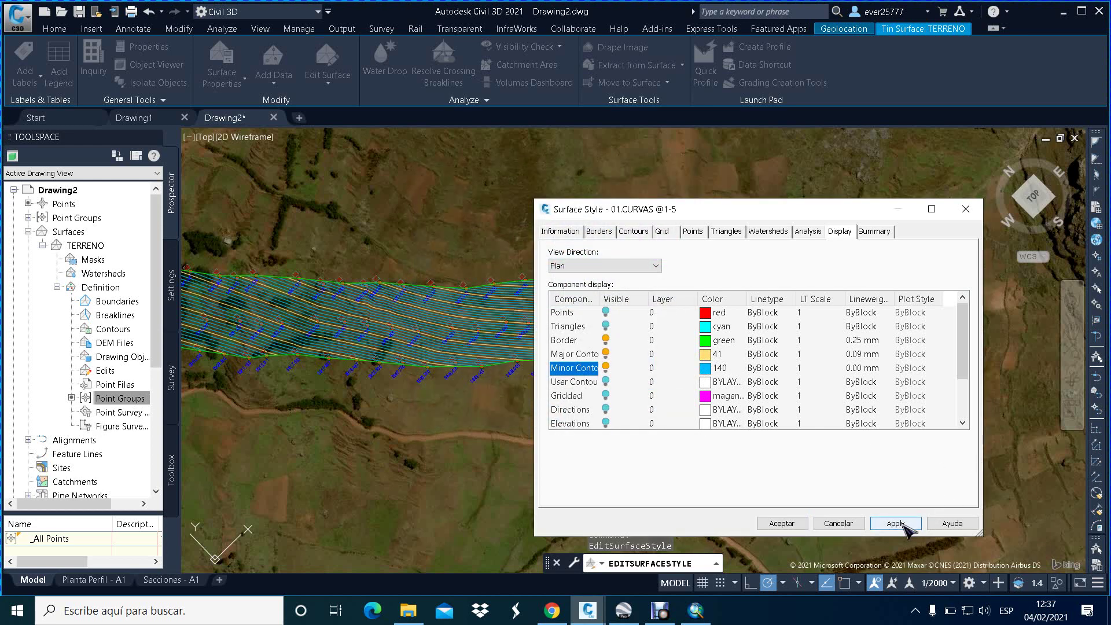
{"action": "left_click", "coordinate": [791, 522]}
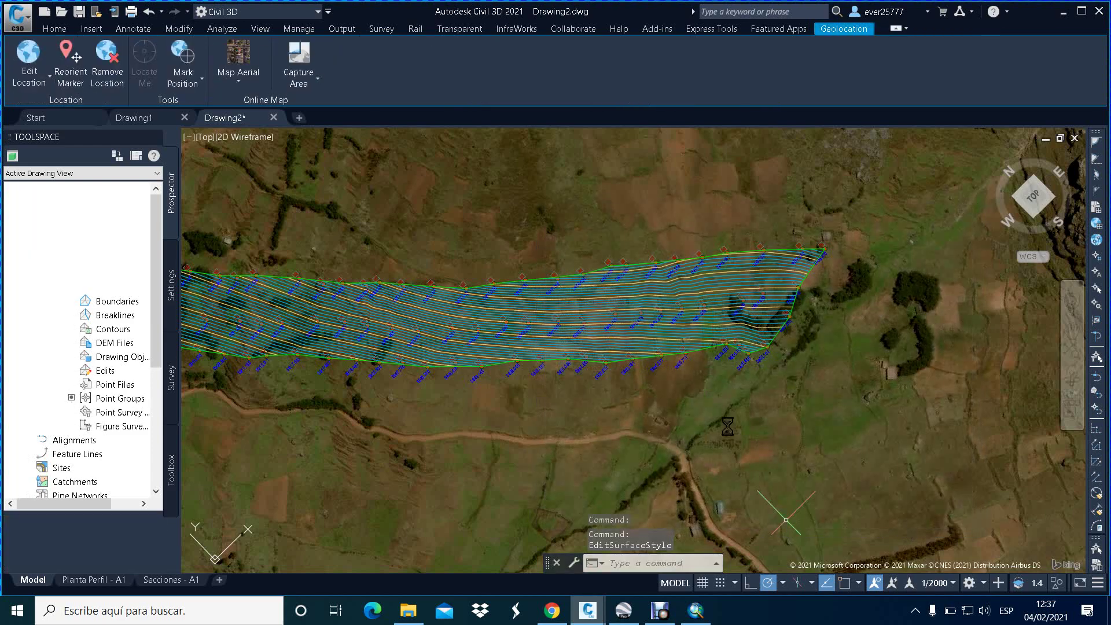
{"action": "scroll", "coordinate": [694, 335], "scroll_direction": "up", "scroll_amount": 3}
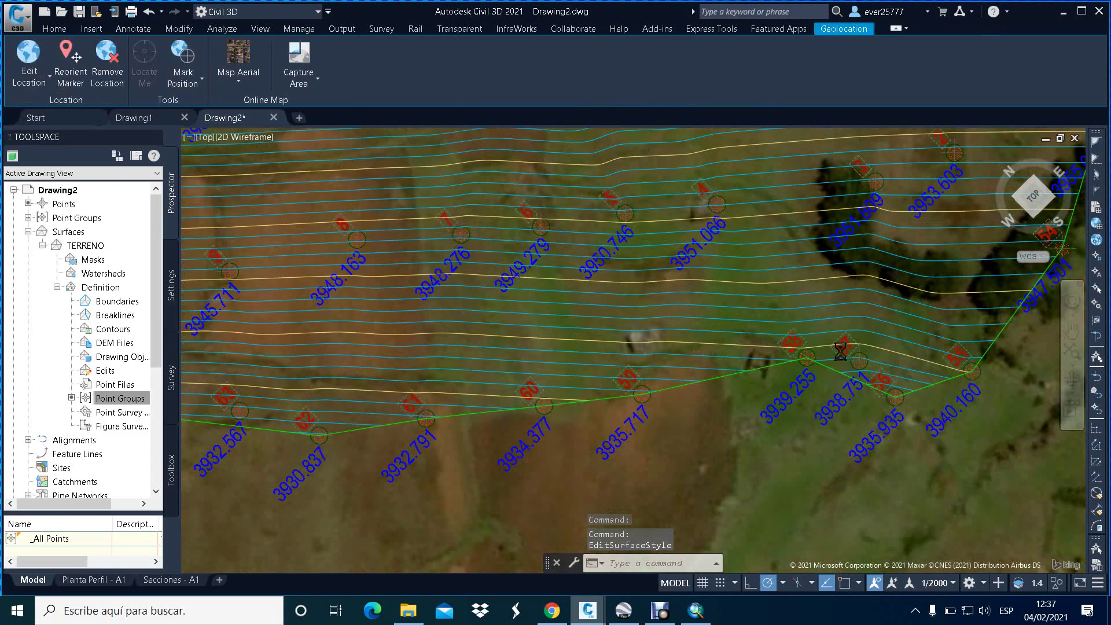
{"action": "scroll", "coordinate": [695, 330], "scroll_direction": "down", "scroll_amount": 5}
{"action": "scroll", "coordinate": [664, 335], "scroll_direction": "up", "scroll_amount": 5}
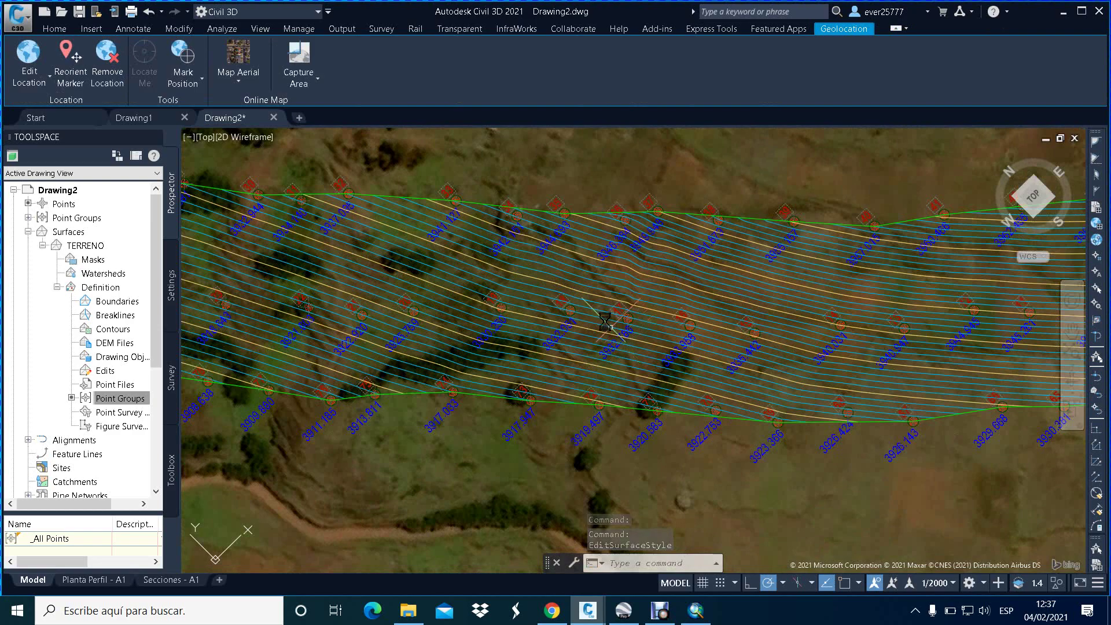
{"action": "scroll", "coordinate": [581, 309], "scroll_direction": "down", "scroll_amount": 5}
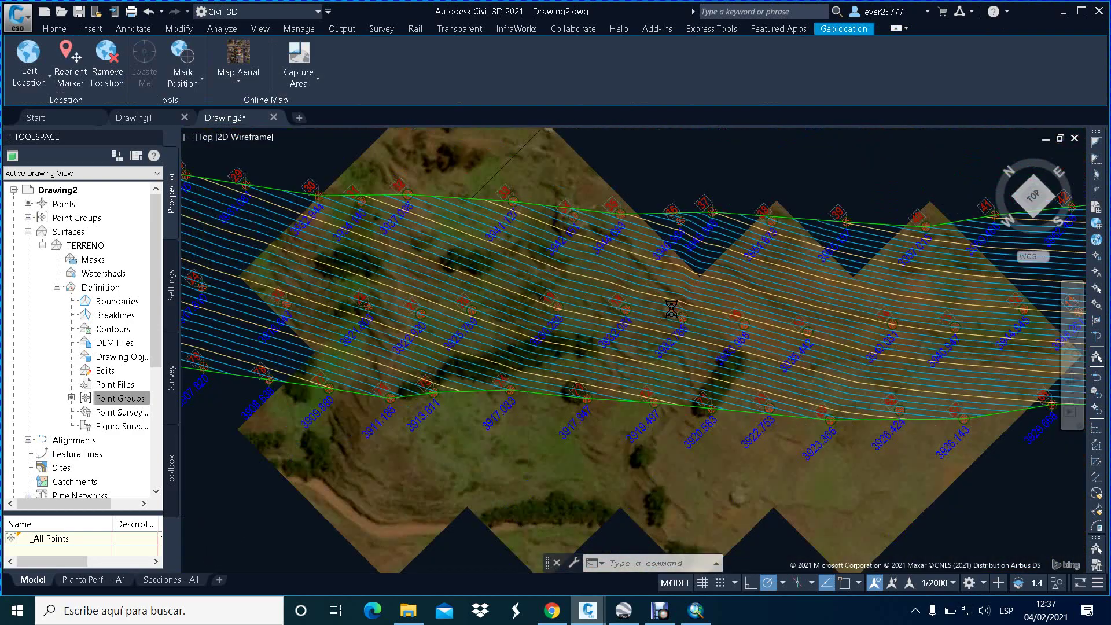
{"action": "scroll", "coordinate": [672, 310], "scroll_direction": "down", "scroll_amount": 3}
{"action": "scroll", "coordinate": [641, 304], "scroll_direction": "down", "scroll_amount": 3}
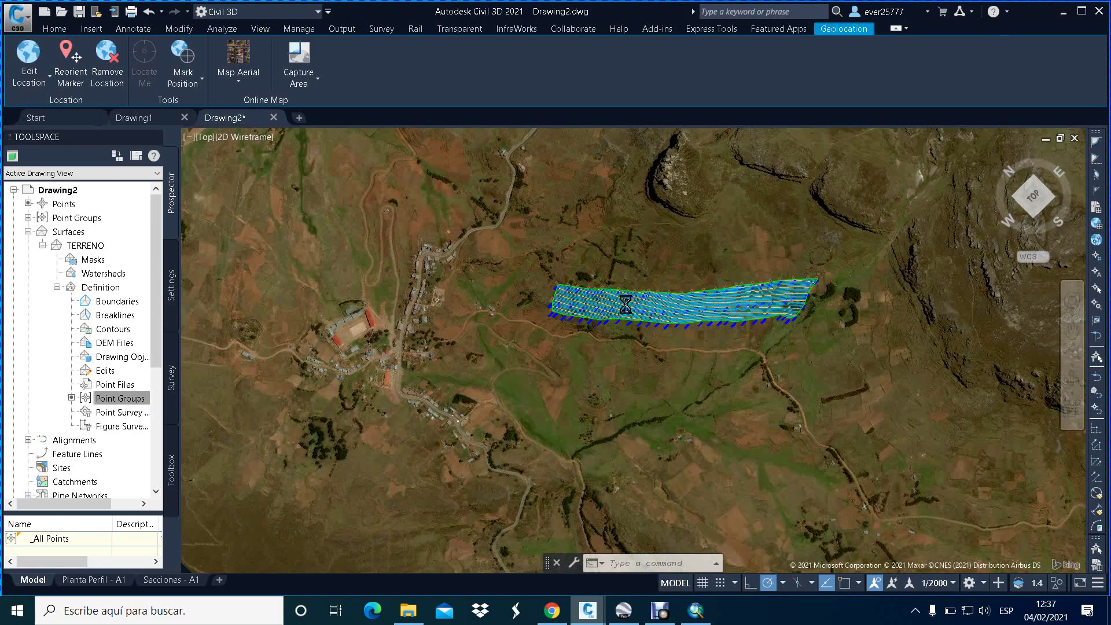
{"action": "scroll", "coordinate": [625, 303], "scroll_direction": "down", "scroll_amount": 3}
{"action": "scroll", "coordinate": [722, 314], "scroll_direction": "up", "scroll_amount": 3}
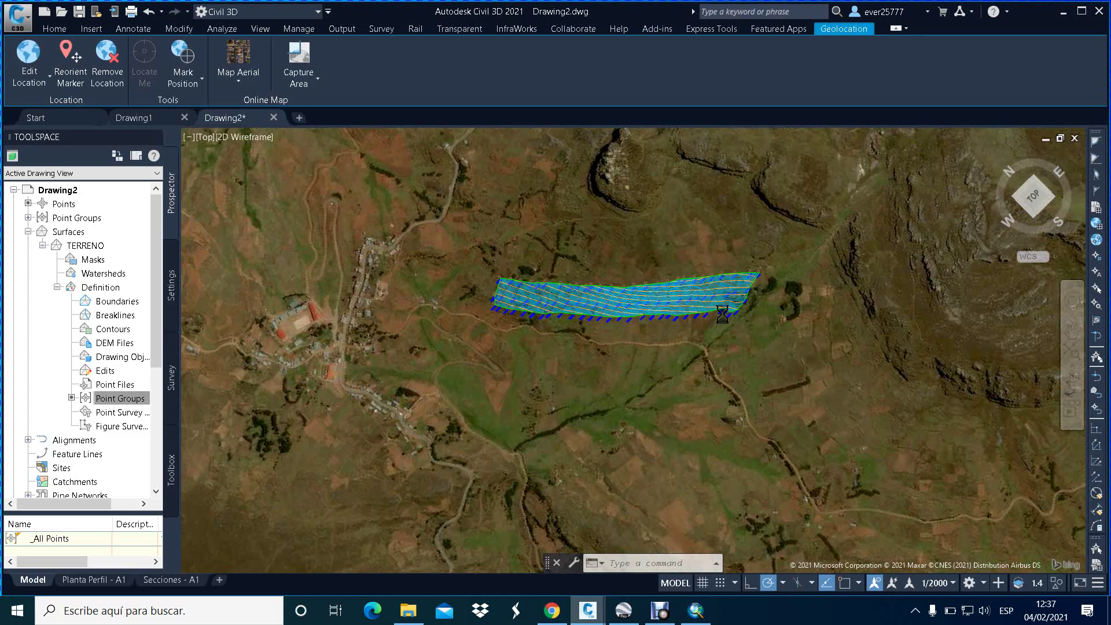
{"action": "scroll", "coordinate": [722, 314], "scroll_direction": "up", "scroll_amount": 3}
{"action": "scroll", "coordinate": [750, 292], "scroll_direction": "down", "scroll_amount": 3}
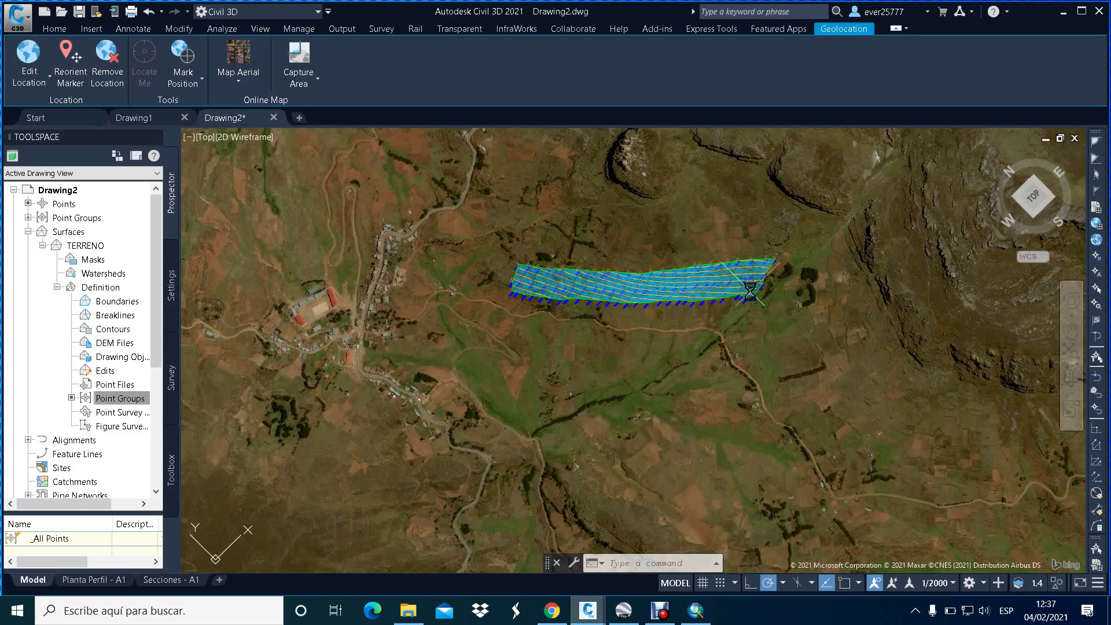
{"action": "scroll", "coordinate": [572, 285], "scroll_direction": "up", "scroll_amount": 3}
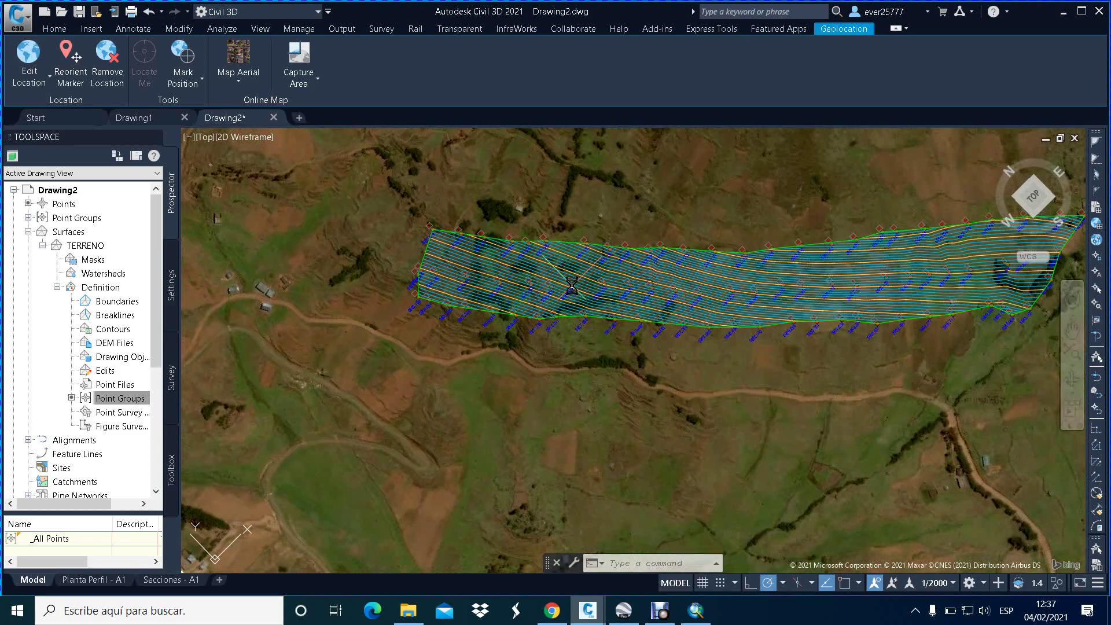
{"action": "scroll", "coordinate": [572, 285], "scroll_direction": "down", "scroll_amount": 3}
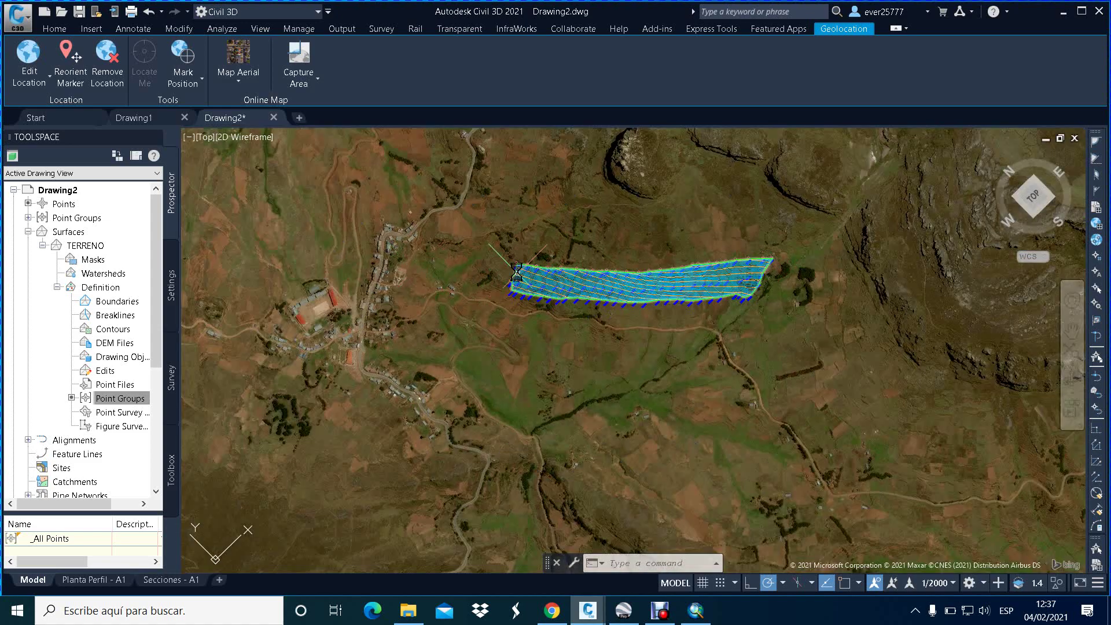
{"action": "scroll", "coordinate": [517, 272], "scroll_direction": "up", "scroll_amount": 3}
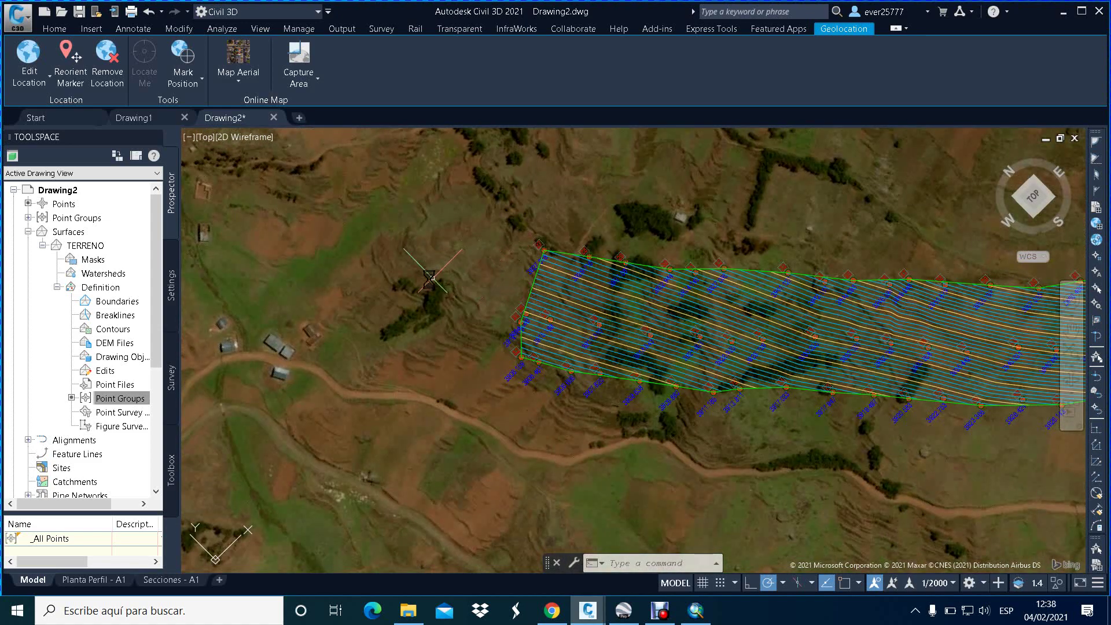
{"action": "scroll", "coordinate": [429, 280], "scroll_direction": "down", "scroll_amount": 3}
{"action": "scroll", "coordinate": [648, 300], "scroll_direction": "up", "scroll_amount": 3}
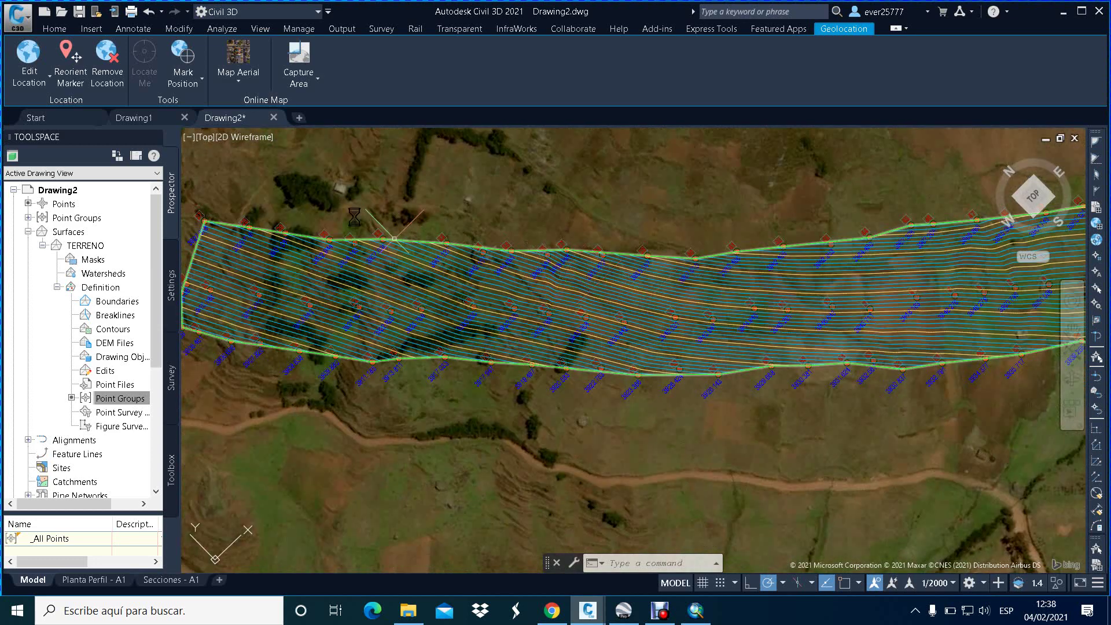
{"action": "scroll", "coordinate": [579, 342], "scroll_direction": "down", "scroll_amount": 3}
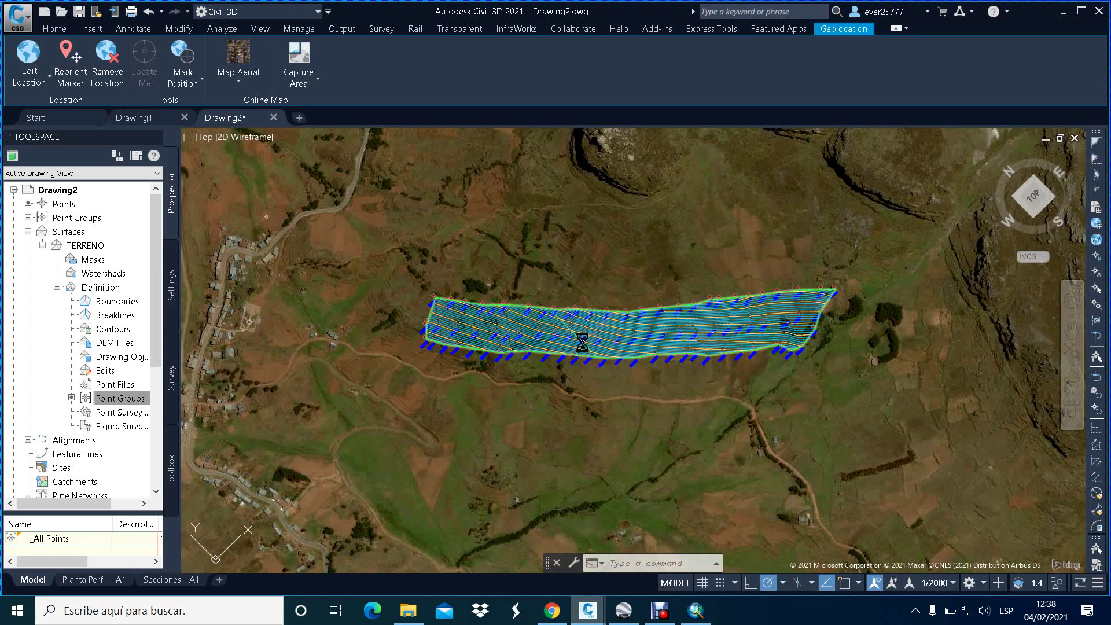
{"action": "scroll", "coordinate": [582, 342], "scroll_direction": "down", "scroll_amount": 2}
{"action": "scroll", "coordinate": [528, 332], "scroll_direction": "up", "scroll_amount": 2}
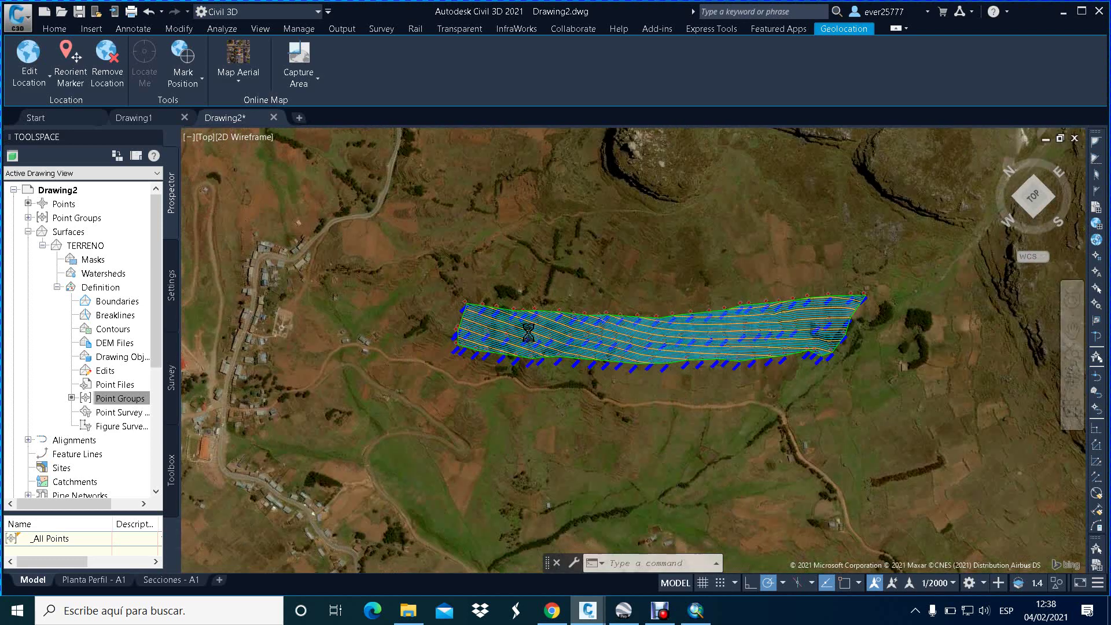
{"action": "scroll", "coordinate": [528, 332], "scroll_direction": "up", "scroll_amount": 4}
{"action": "scroll", "coordinate": [529, 332], "scroll_direction": "up", "scroll_amount": 2}
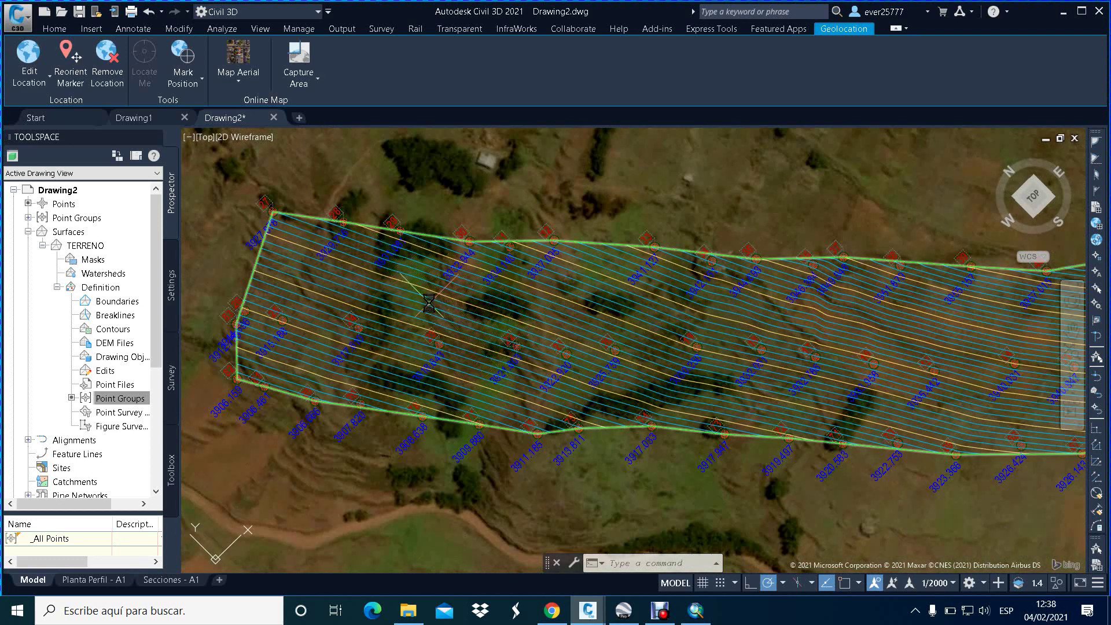
{"action": "scroll", "coordinate": [429, 303], "scroll_direction": "down", "scroll_amount": 2}
{"action": "scroll", "coordinate": [429, 303], "scroll_direction": "down", "scroll_amount": 2}
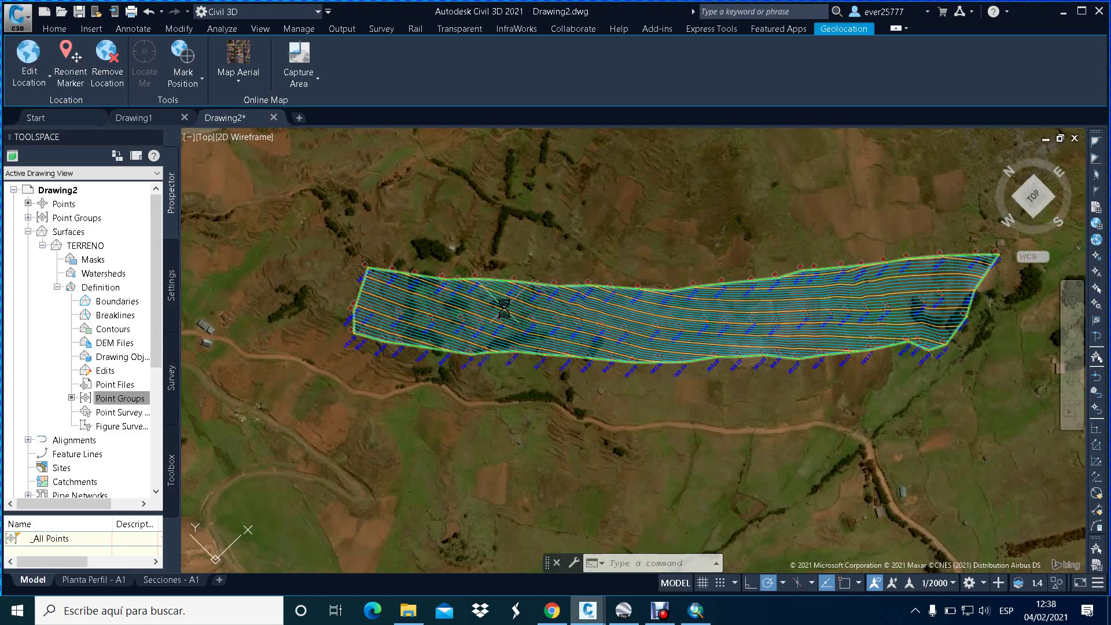
{"action": "scroll", "coordinate": [504, 309], "scroll_direction": "down", "scroll_amount": 2}
{"action": "scroll", "coordinate": [692, 305], "scroll_direction": "up", "scroll_amount": 3}
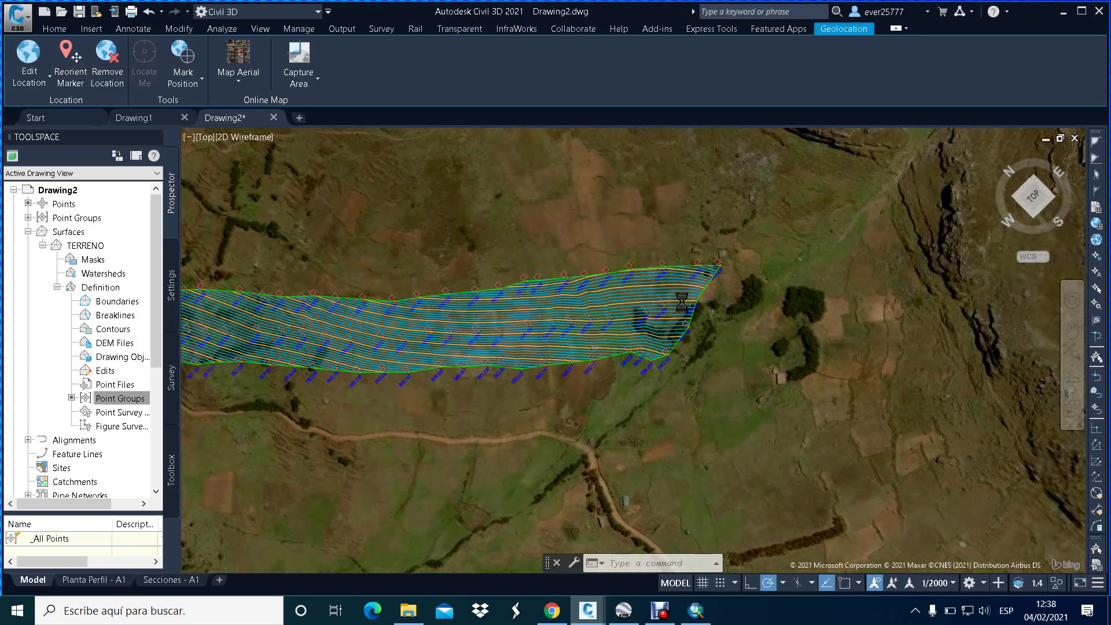
{"action": "scroll", "coordinate": [691, 305], "scroll_direction": "down", "scroll_amount": 1}
{"action": "scroll", "coordinate": [696, 313], "scroll_direction": "down", "scroll_amount": 2}
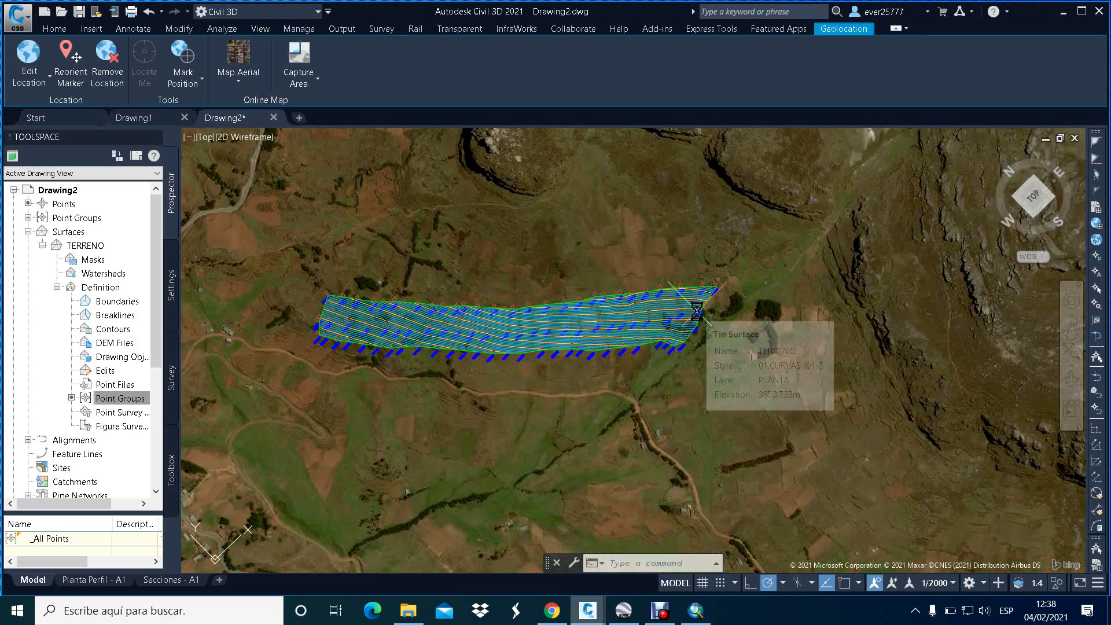
{"action": "scroll", "coordinate": [556, 317], "scroll_direction": "up", "scroll_amount": 3}
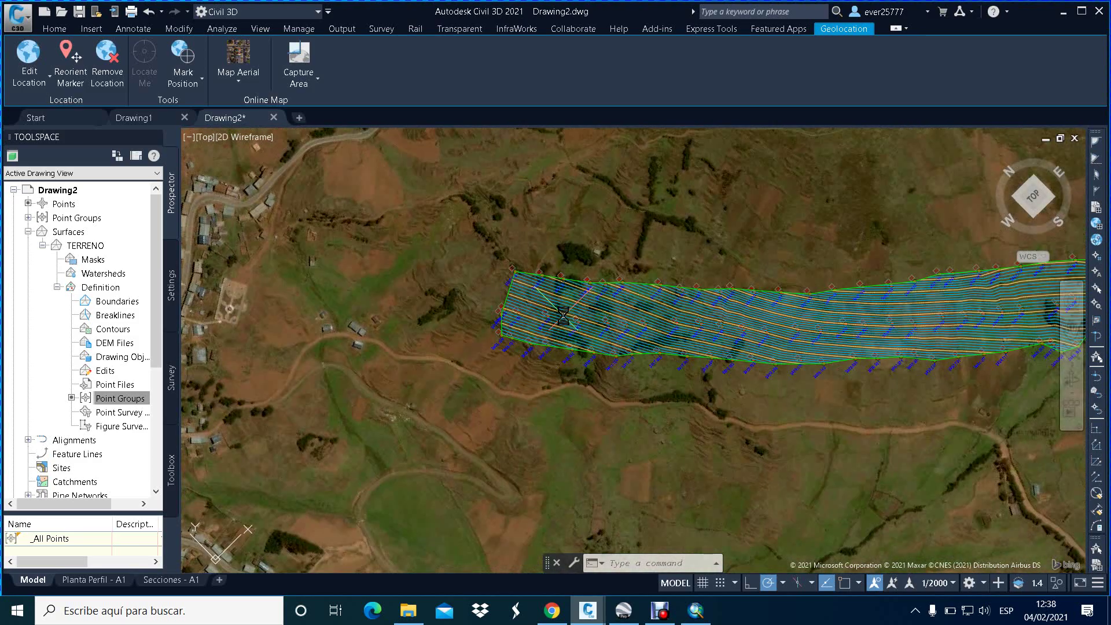
{"action": "scroll", "coordinate": [497, 324], "scroll_direction": "down", "scroll_amount": 3}
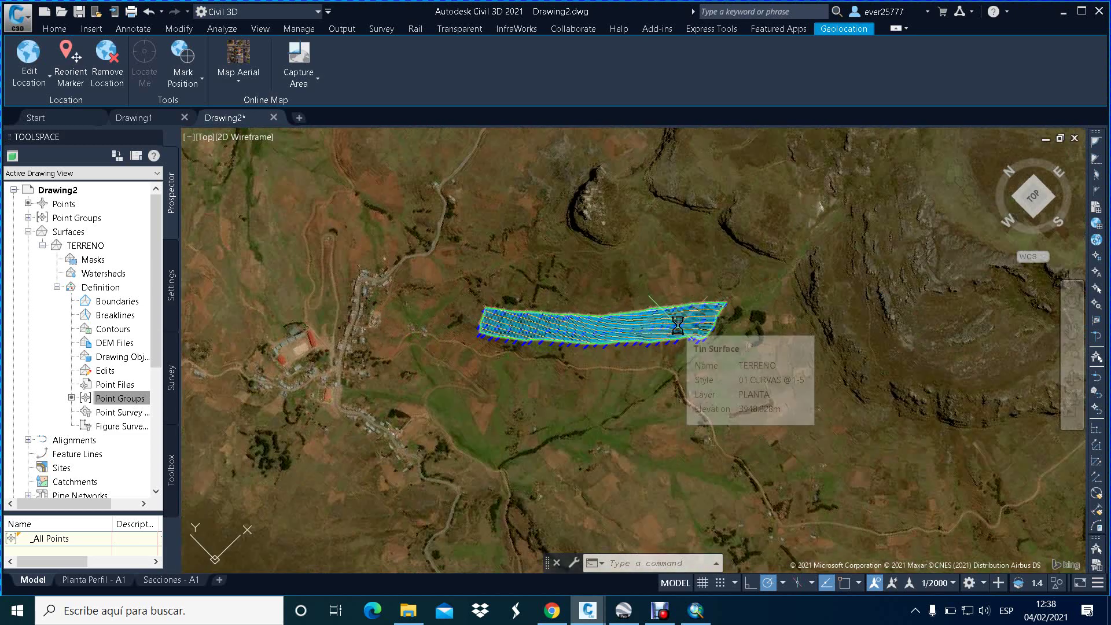
{"action": "mouse_move", "coordinate": [678, 325]}
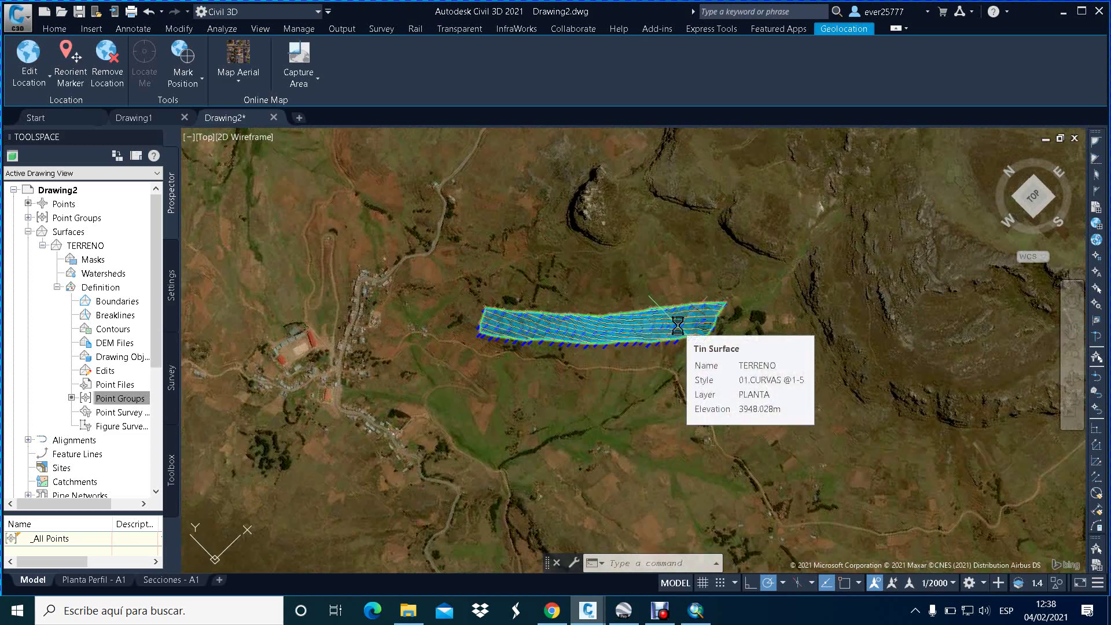
{"action": "scroll", "coordinate": [670, 342], "scroll_direction": "up", "scroll_amount": 3}
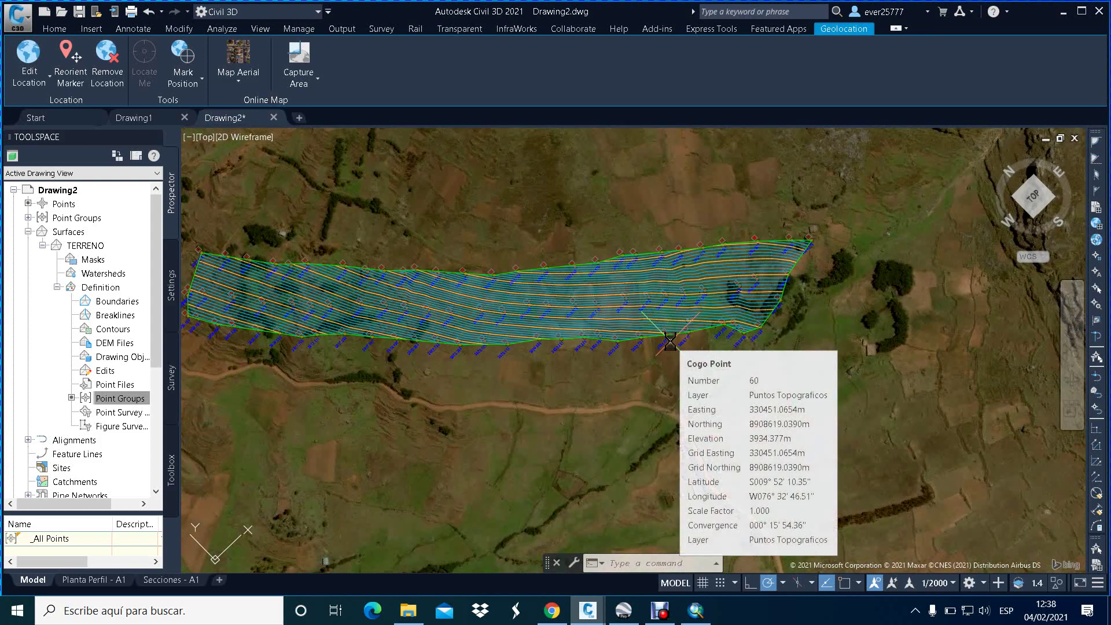
{"action": "scroll", "coordinate": [669, 341], "scroll_direction": "down", "scroll_amount": 2}
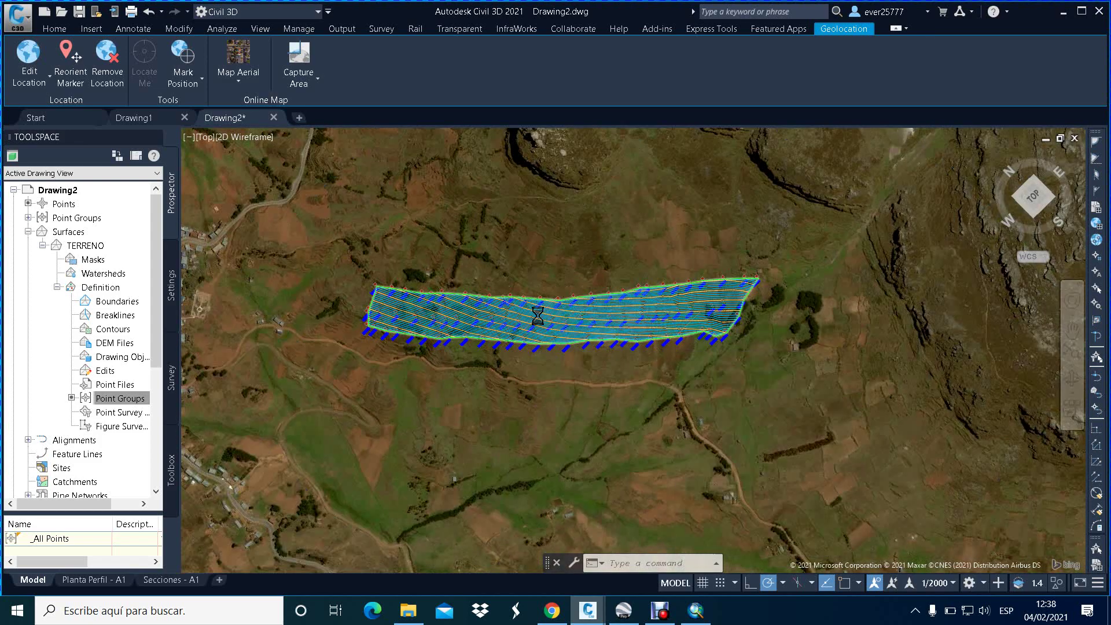
{"action": "scroll", "coordinate": [537, 315], "scroll_direction": "up", "scroll_amount": 5}
{"action": "scroll", "coordinate": [538, 315], "scroll_direction": "down", "scroll_amount": 3}
{"action": "scroll", "coordinate": [497, 310], "scroll_direction": "down", "scroll_amount": 2}
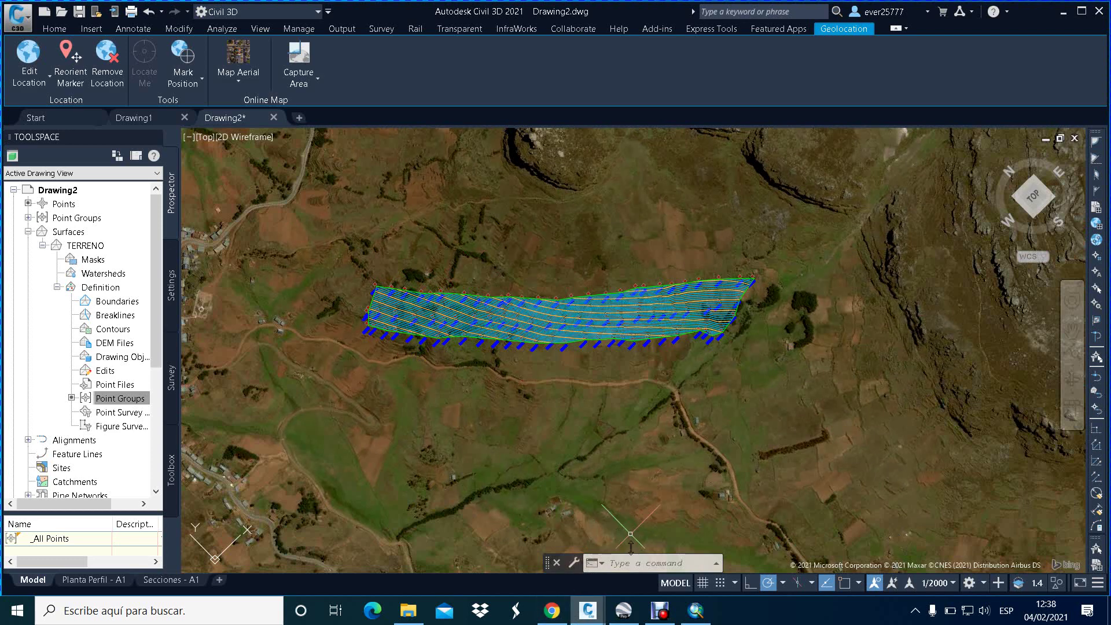
{"action": "mouse_move", "coordinate": [660, 610]}
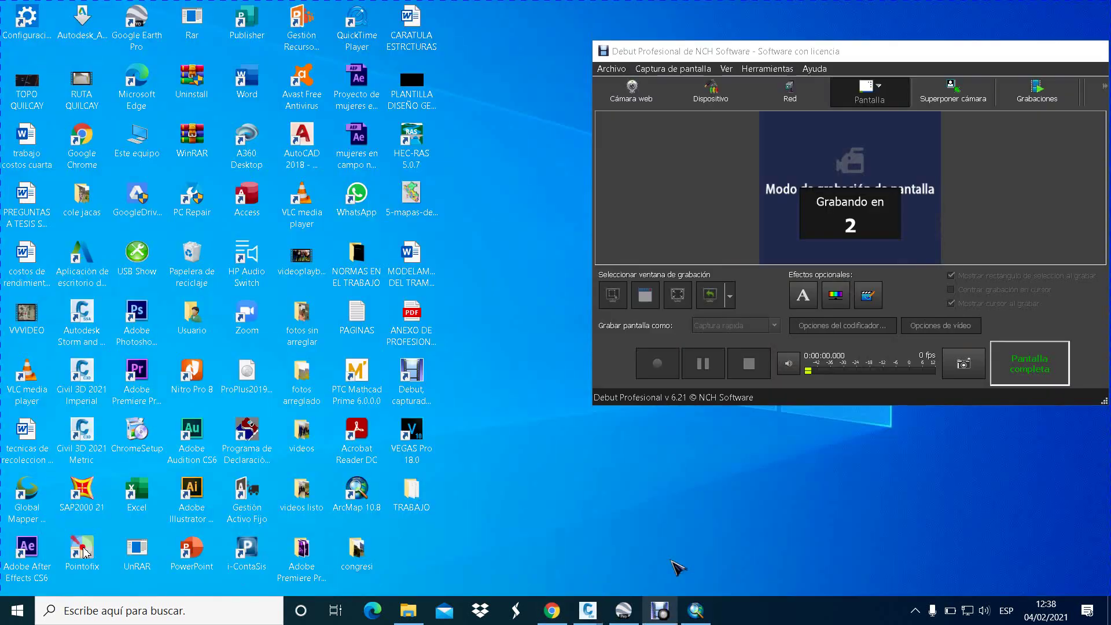
{"action": "left_click", "coordinate": [660, 538]}
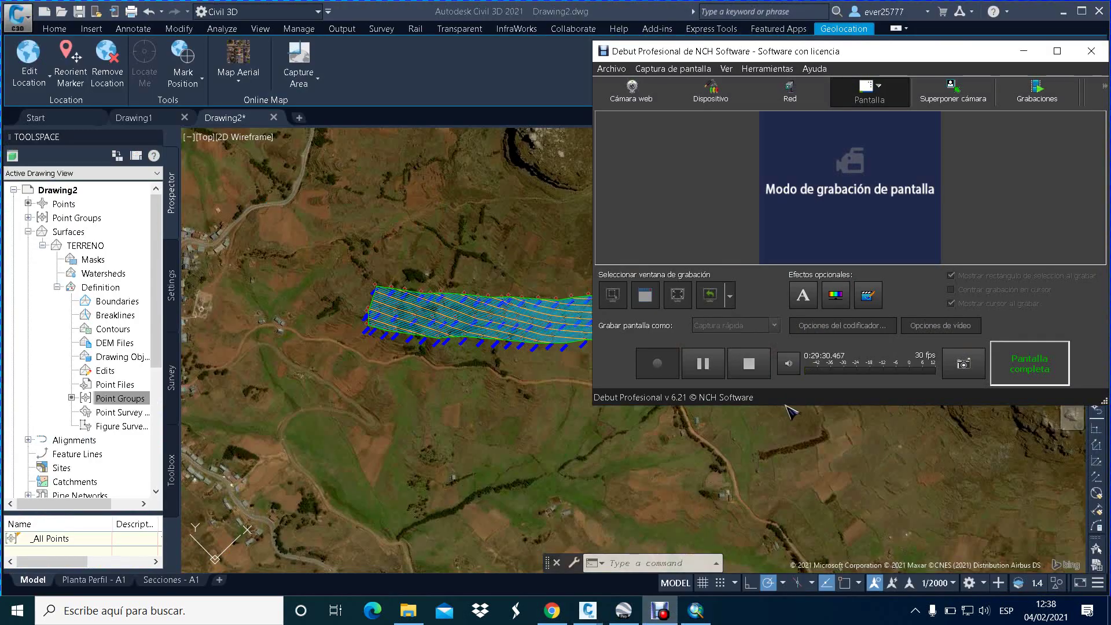